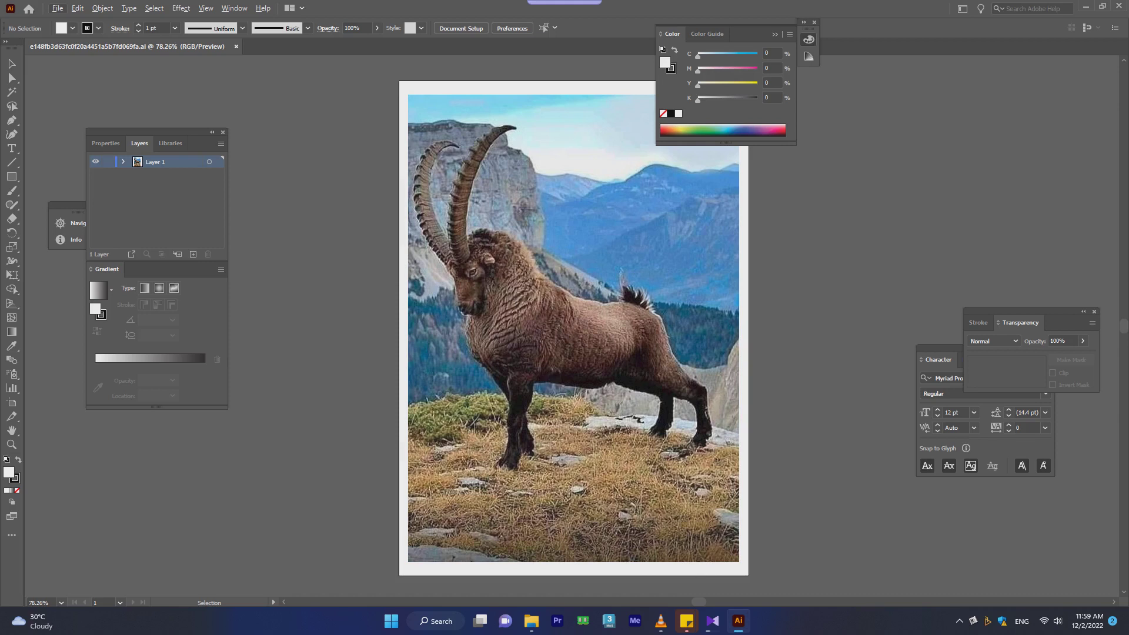
- Lock Layer 1 with the ibex photo, add an empty Layer 2 above it, and view at 100%
click(108, 162)
click(193, 255)
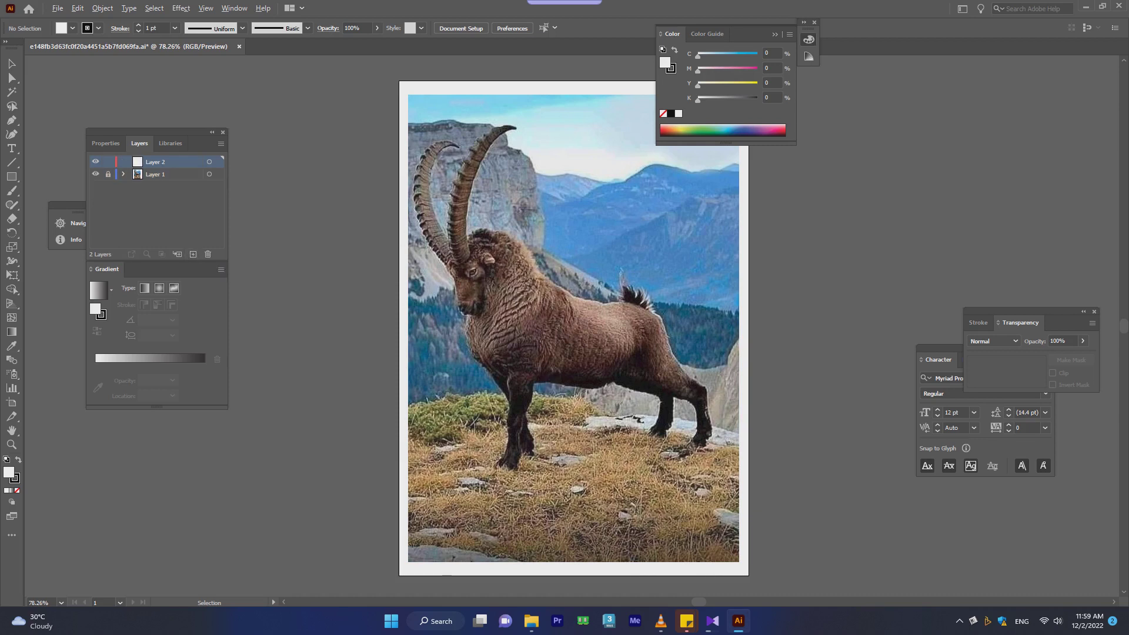
key(ctrl+plus)
key(ctrl+plus)
key(ctrl+minus)
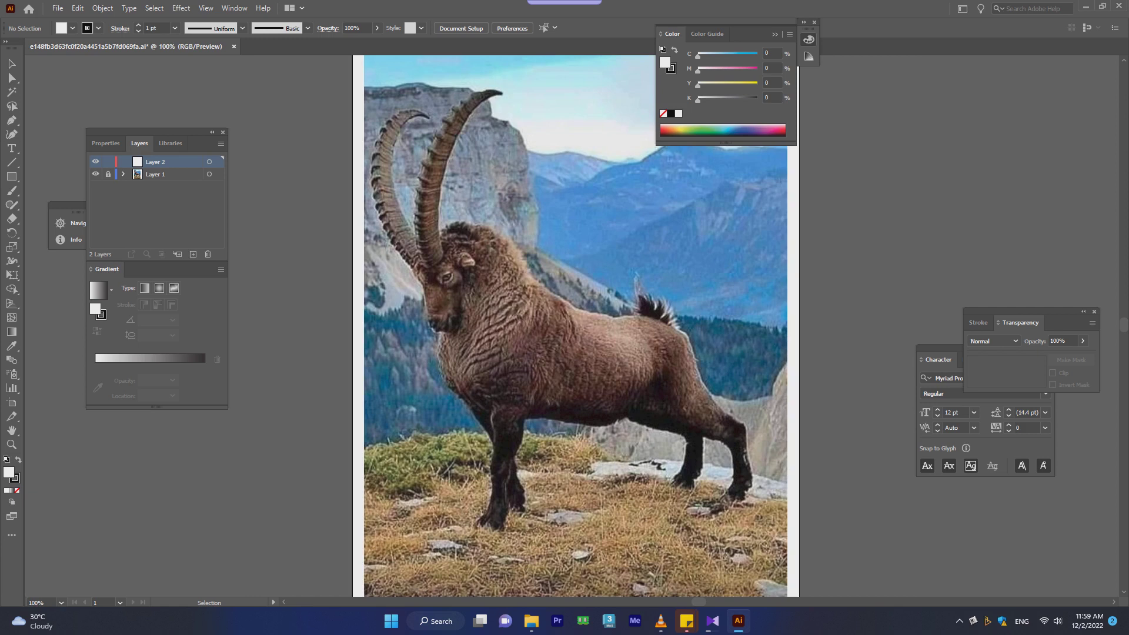
click(11, 176)
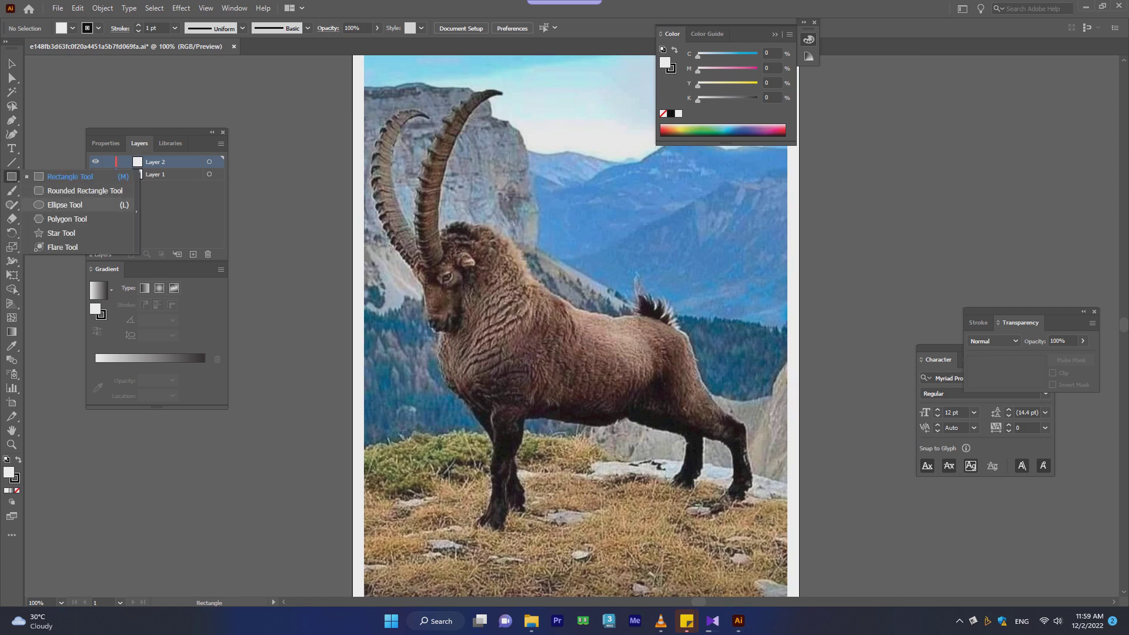
- Choose the Ellipse tool with fill set to None and a white stroke
click(64, 205)
key(slash)
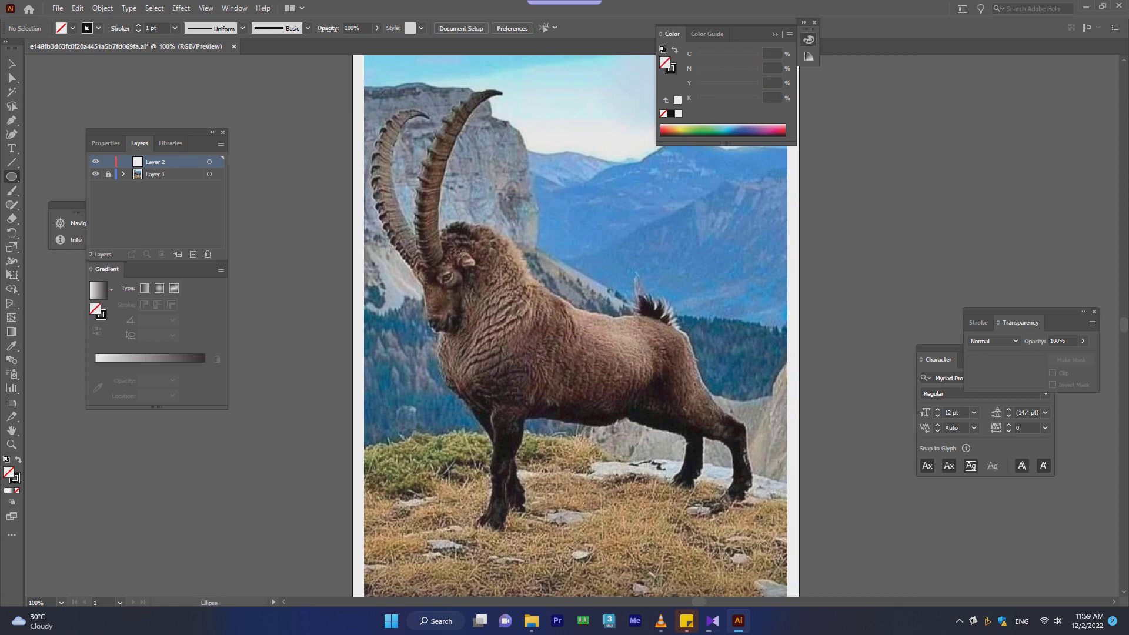
key(comma)
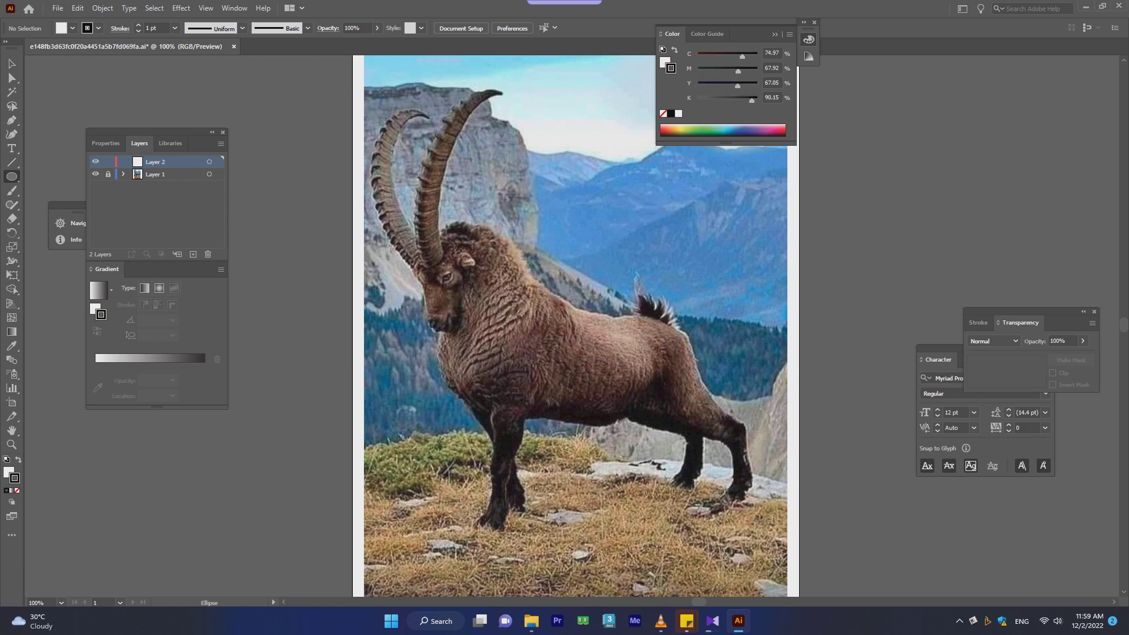
key(shift+x)
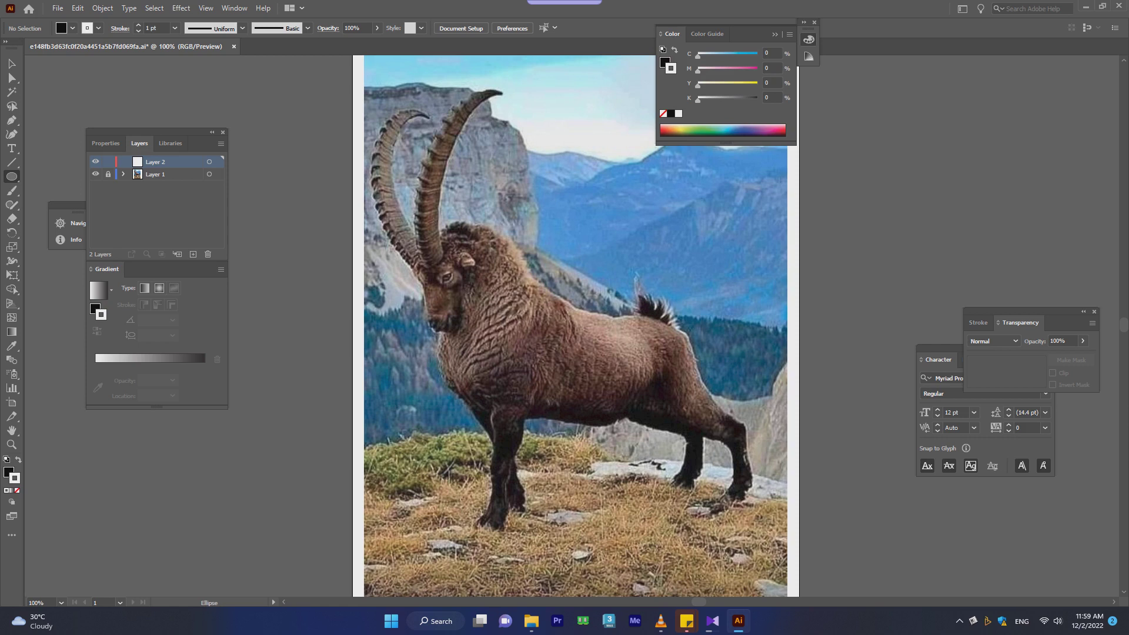
key(x)
key(z)
key(slash)
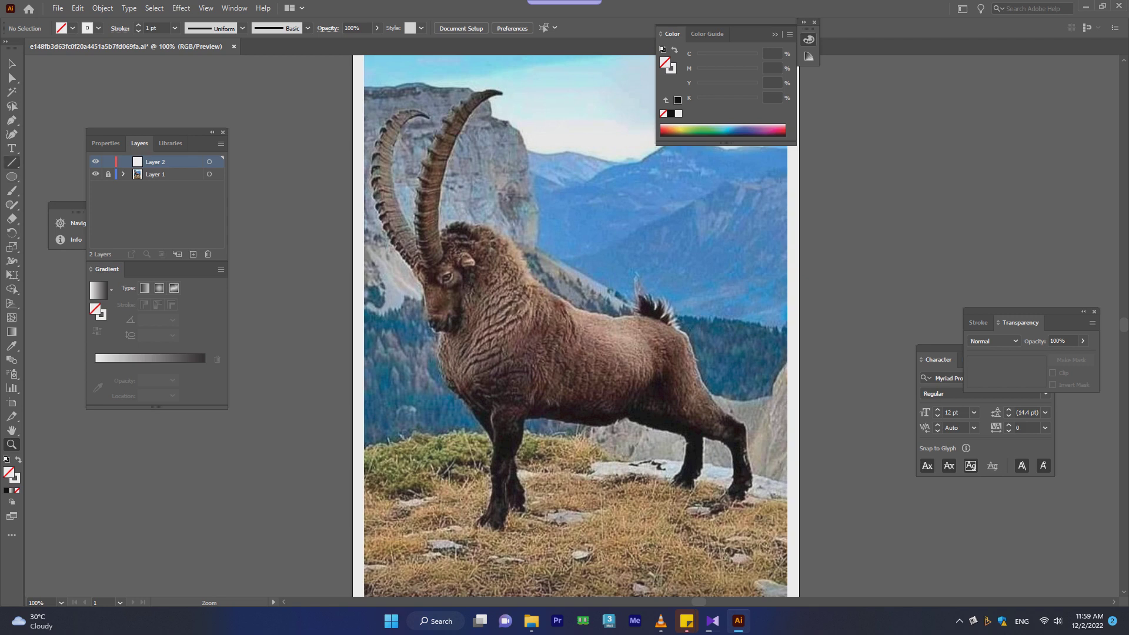
click(11, 162)
click(11, 177)
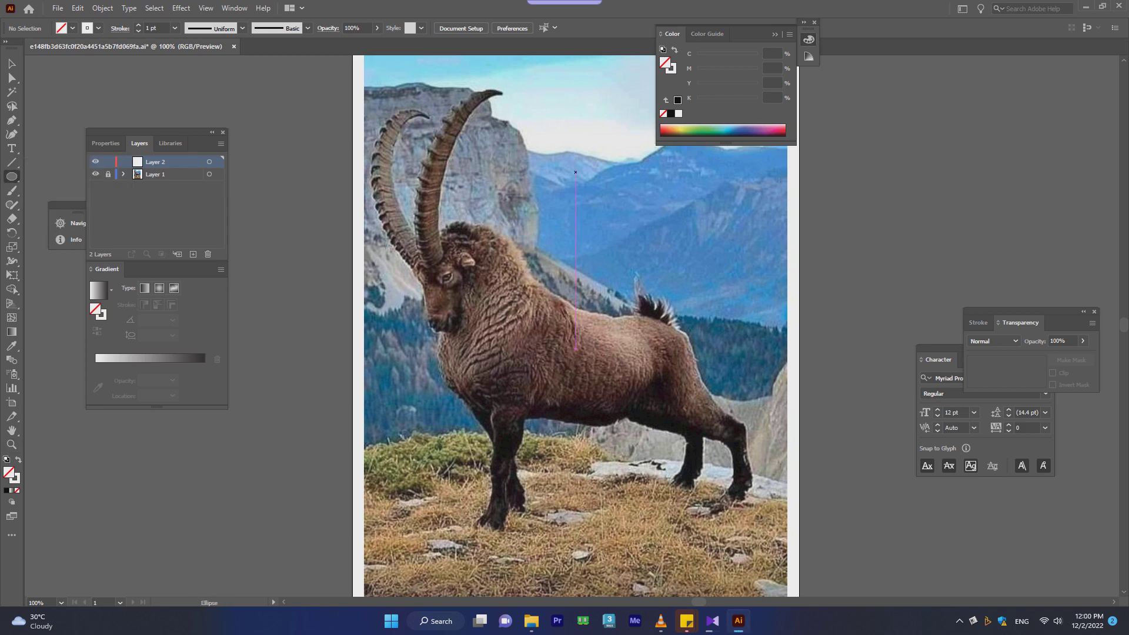
- Draw a white-outlined circle about 302 pt wide and position it over the ibex's horns
drag(460, 157, 687, 383)
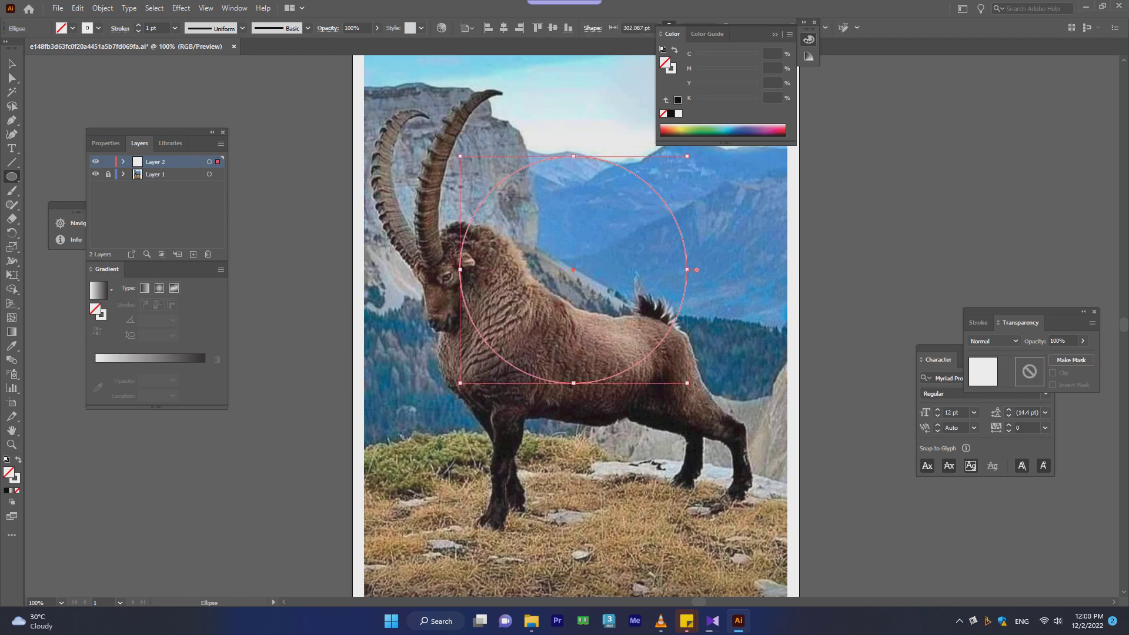
key(Up)
key(Up)
key(Up)
key(Up)
key(Up)
key(Up)
key(Up)
key(Up)
key(Up)
key(Up)
key(Up)
key(Up)
key(Up)
key(Up)
key(Up)
key(Up)
key(Up)
key(Up)
key(Up)
key(Up)
key(Up)
key(Up)
key(Up)
key(Up)
key(Up)
key(v)
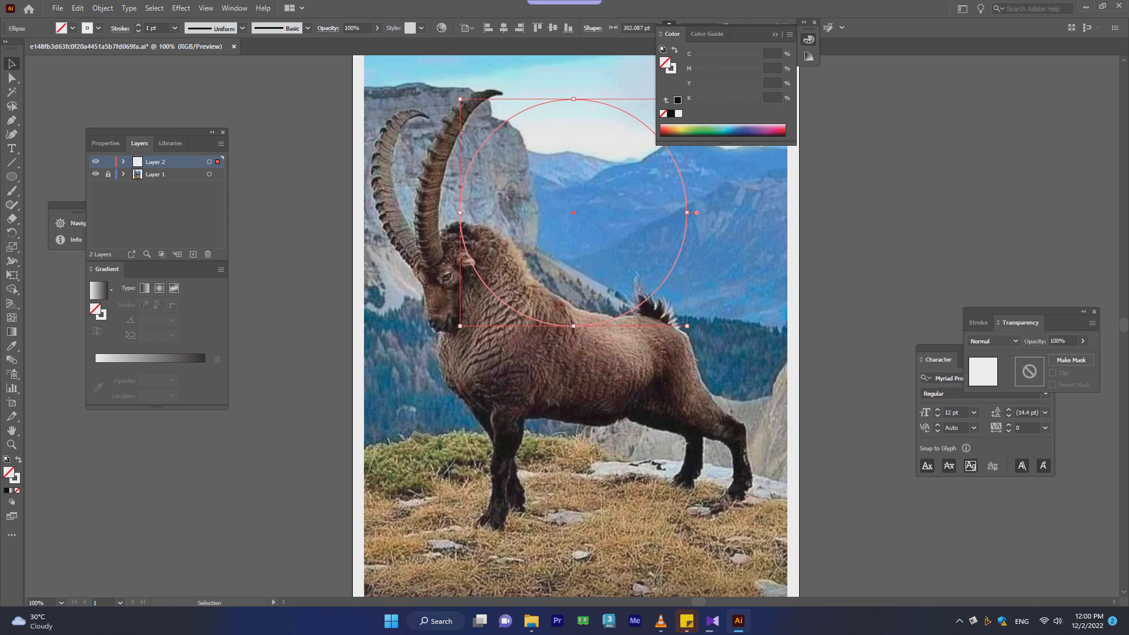
mouse_move(633, 115)
mouse_down()
mouse_move(611, 97)
mouse_move(641, 109)
mouse_move(605, 96)
mouse_move(606, 112)
mouse_up()
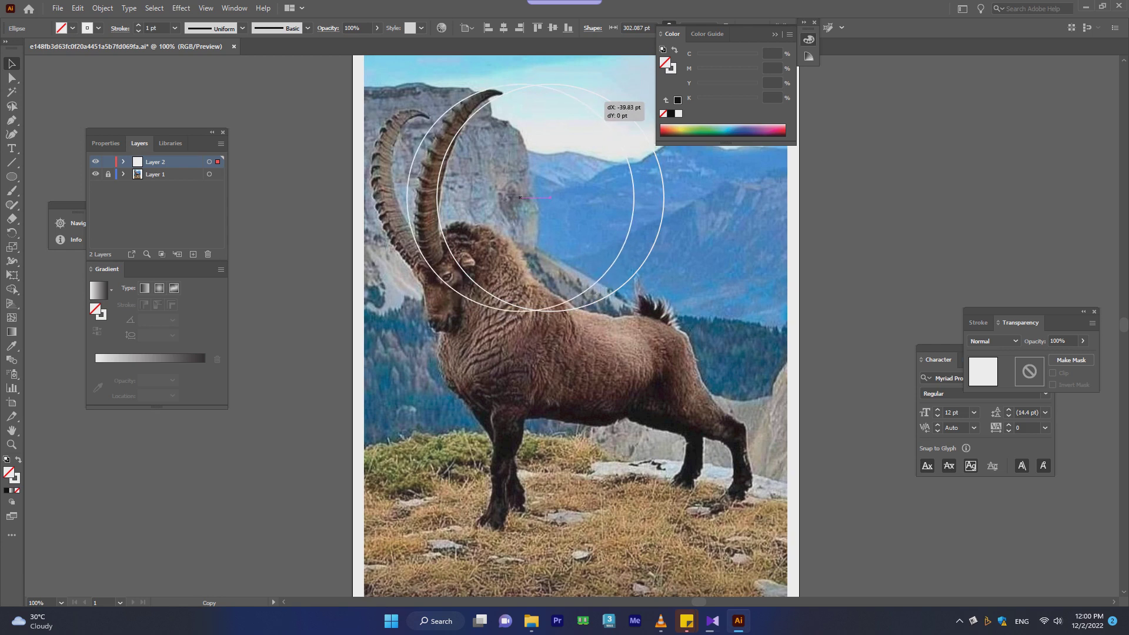
drag(606, 113, 615, 103)
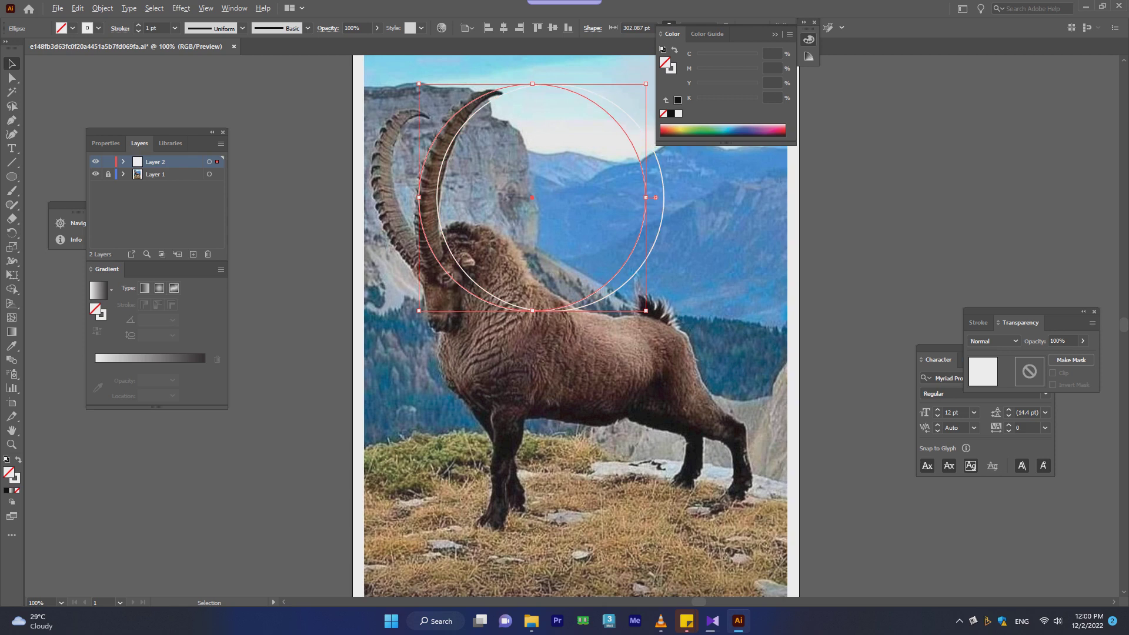
- Alt-drag several overlapping copies of the circle leftward around the horns, past the page edge
click(607, 98)
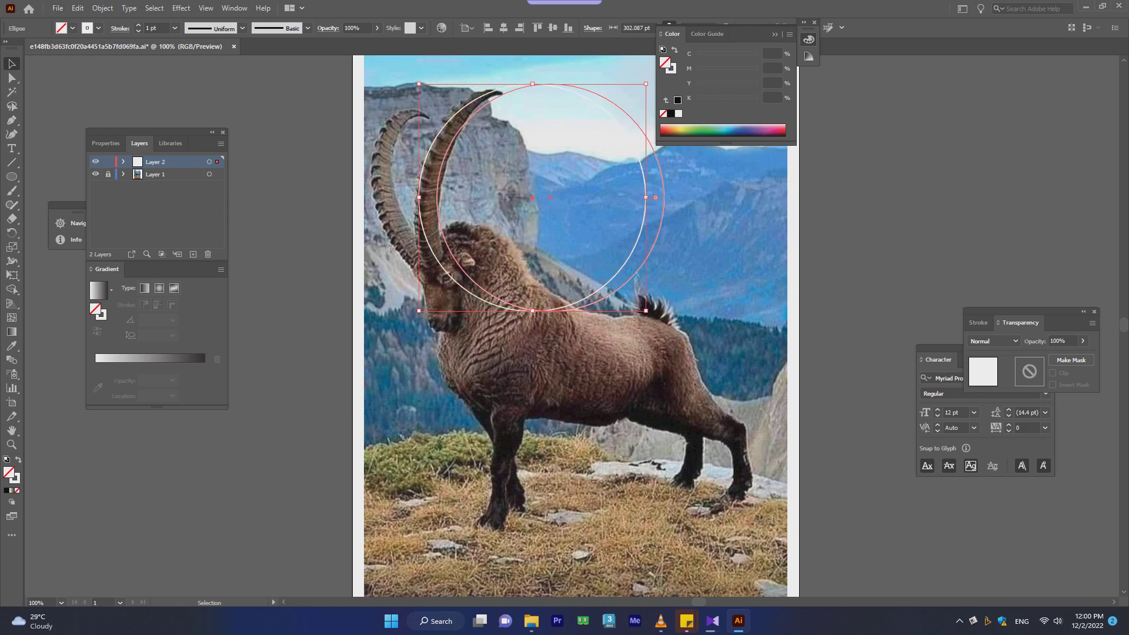
mouse_move(607, 99)
mouse_down()
mouse_move(596, 121)
mouse_move(576, 82)
mouse_up()
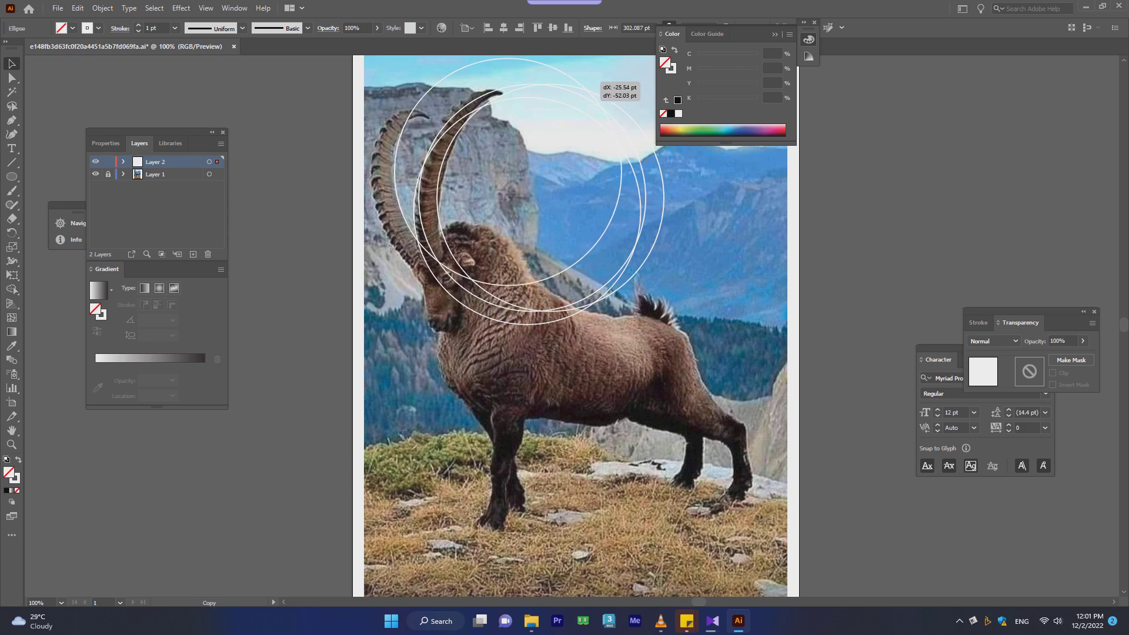
drag(576, 82, 532, 124)
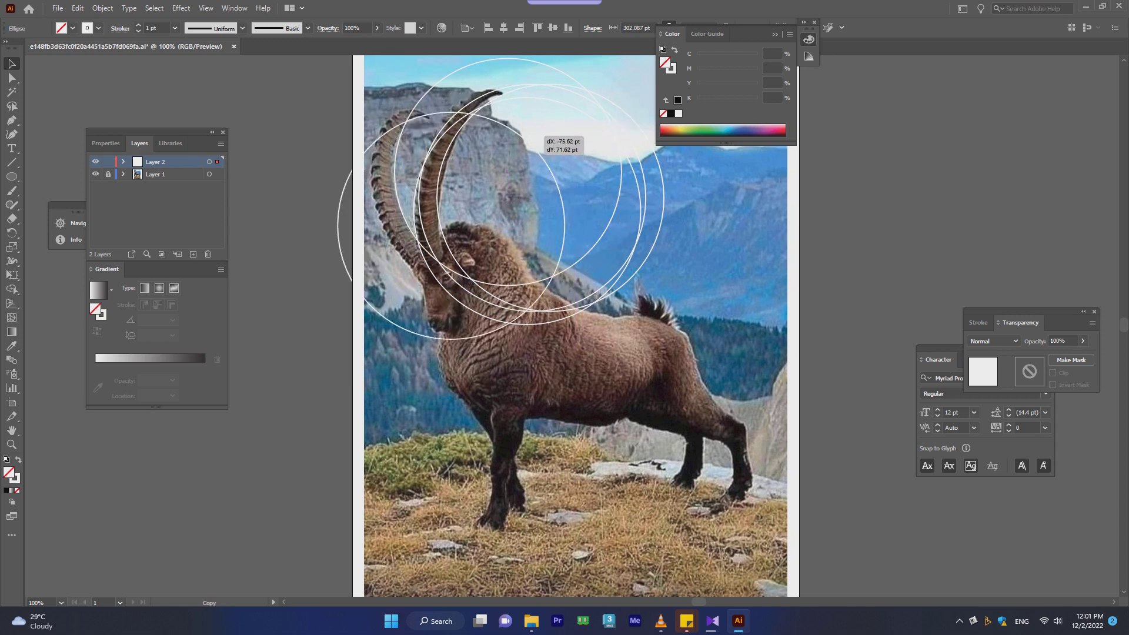
drag(518, 133, 546, 97)
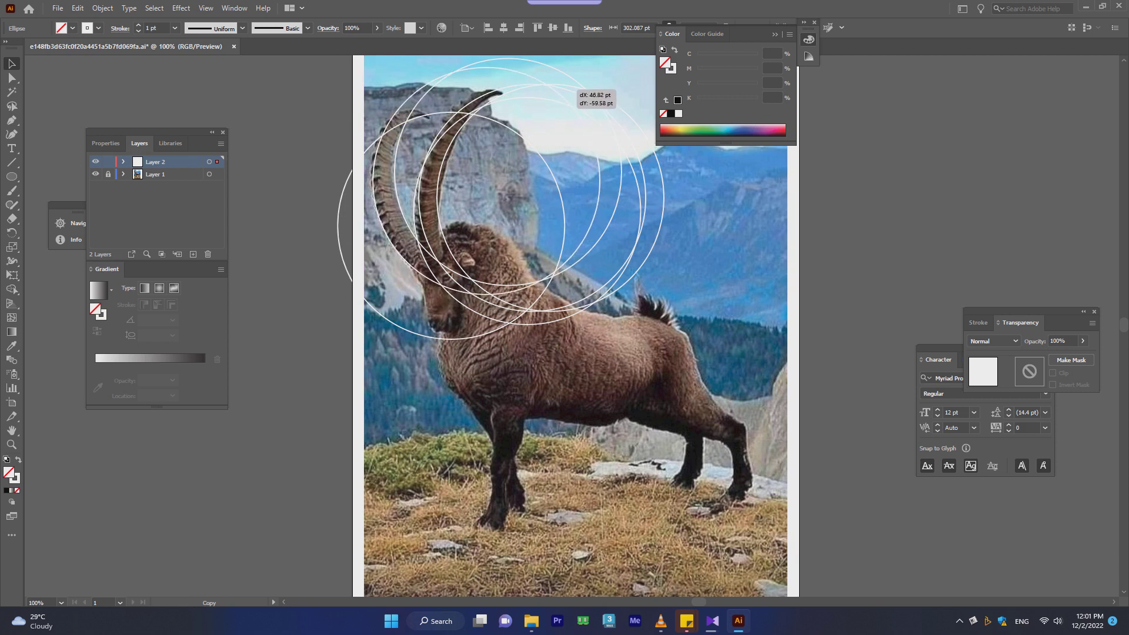
drag(546, 97, 553, 91)
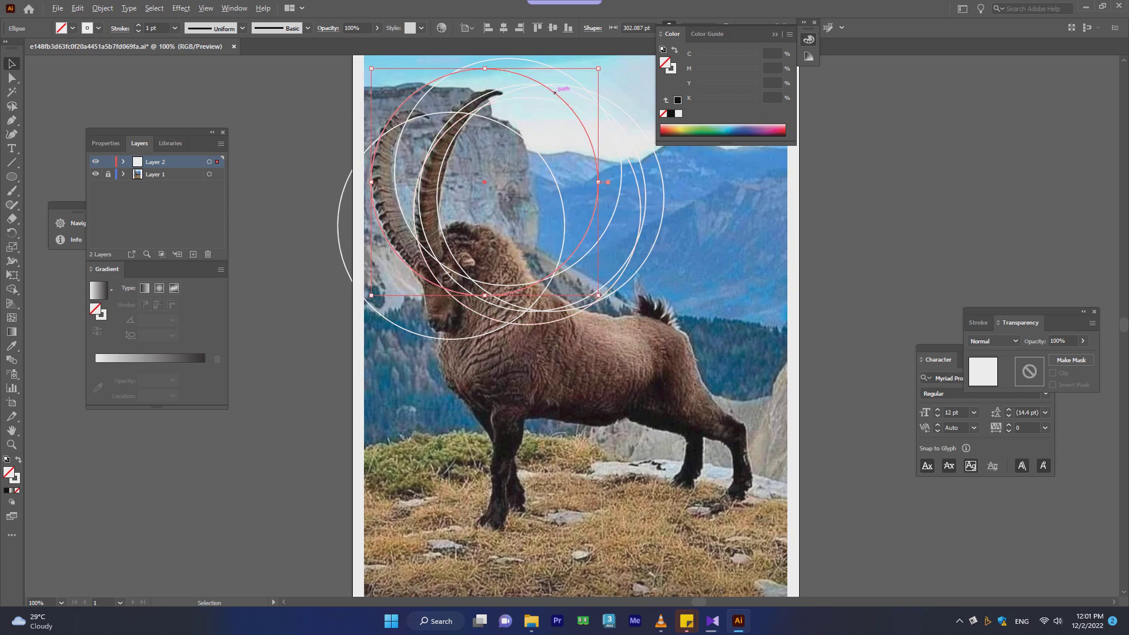
mouse_move(553, 91)
mouse_down()
mouse_move(484, 121)
mouse_move(486, 132)
mouse_up()
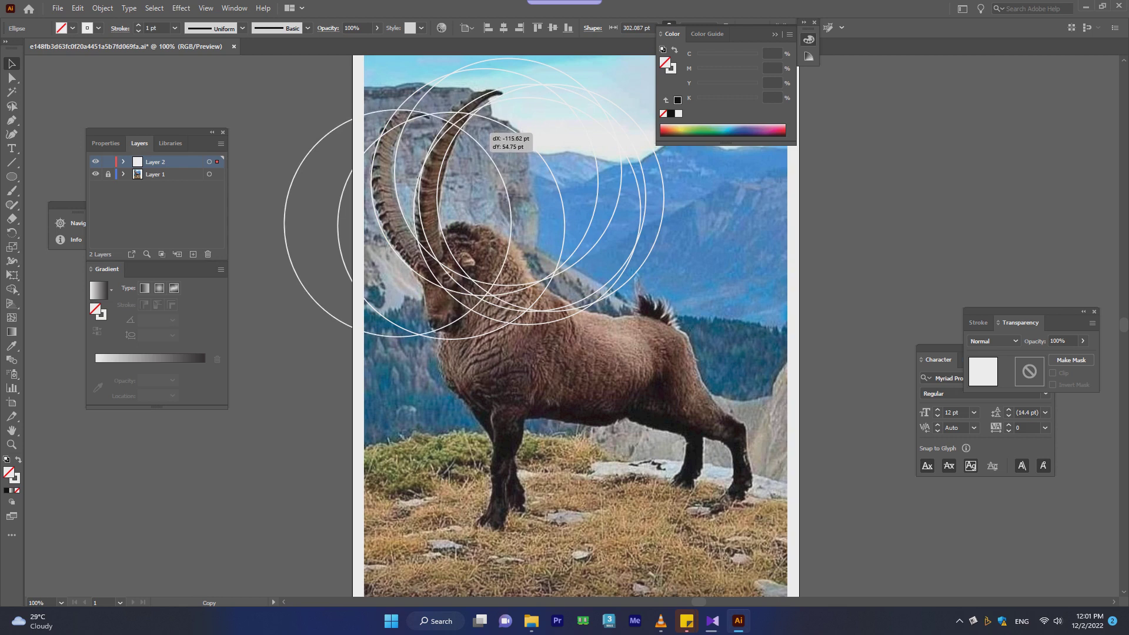
mouse_move(486, 131)
mouse_down()
mouse_move(574, 113)
mouse_move(503, 135)
mouse_up()
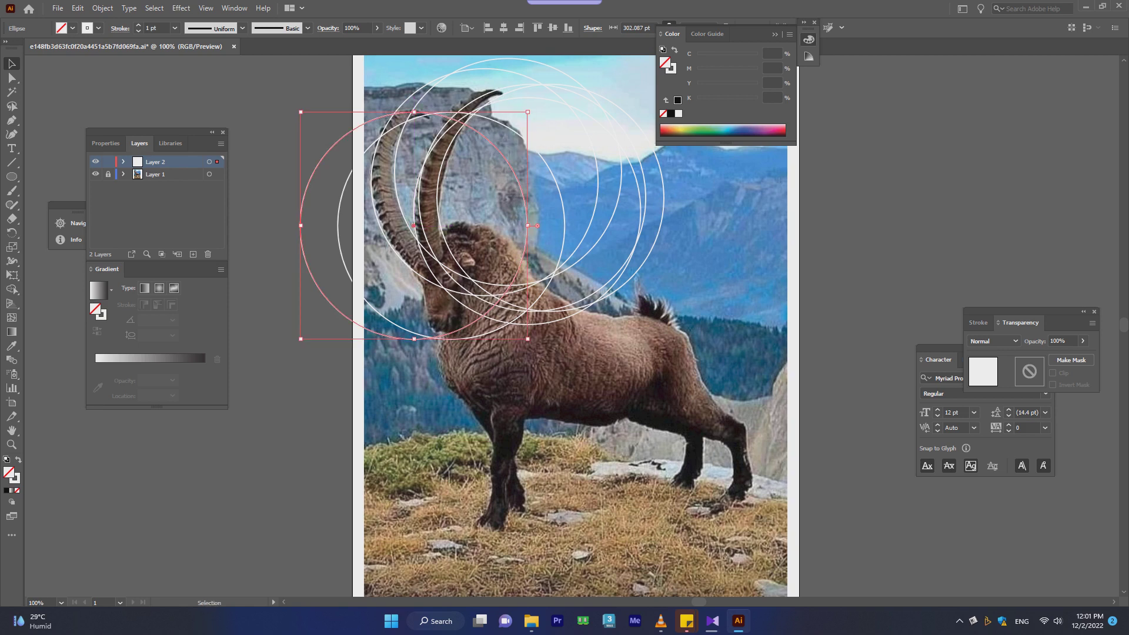
- Copy the leftmost circle to the right so it overlaps the ibex's head
key(a)
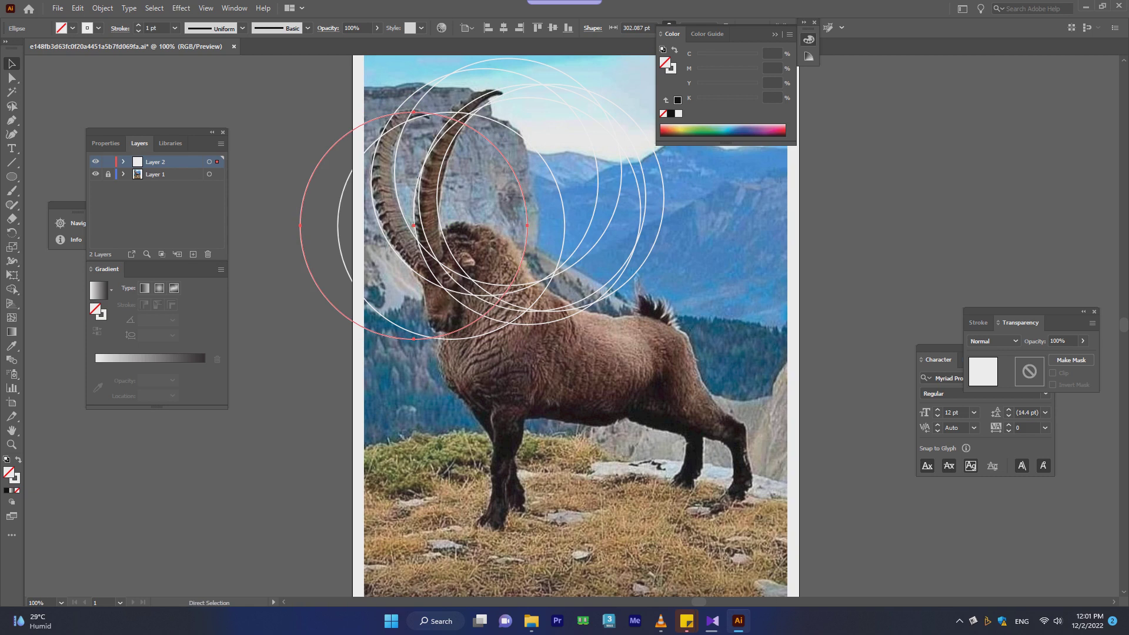
key(v)
drag(503, 148, 623, 158)
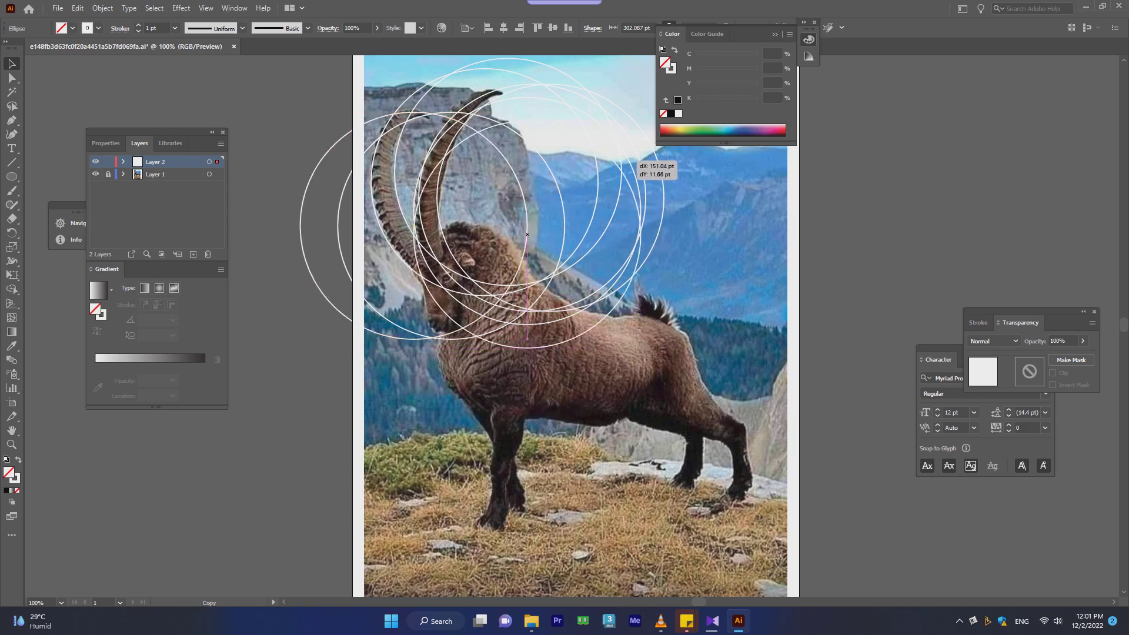
drag(634, 160, 642, 165)
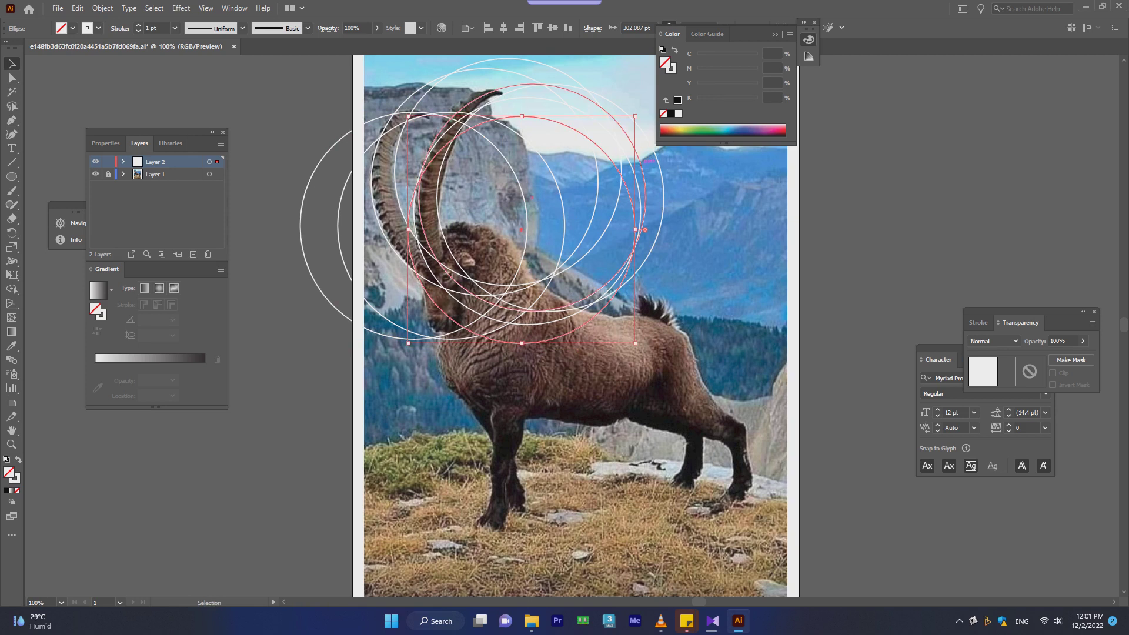
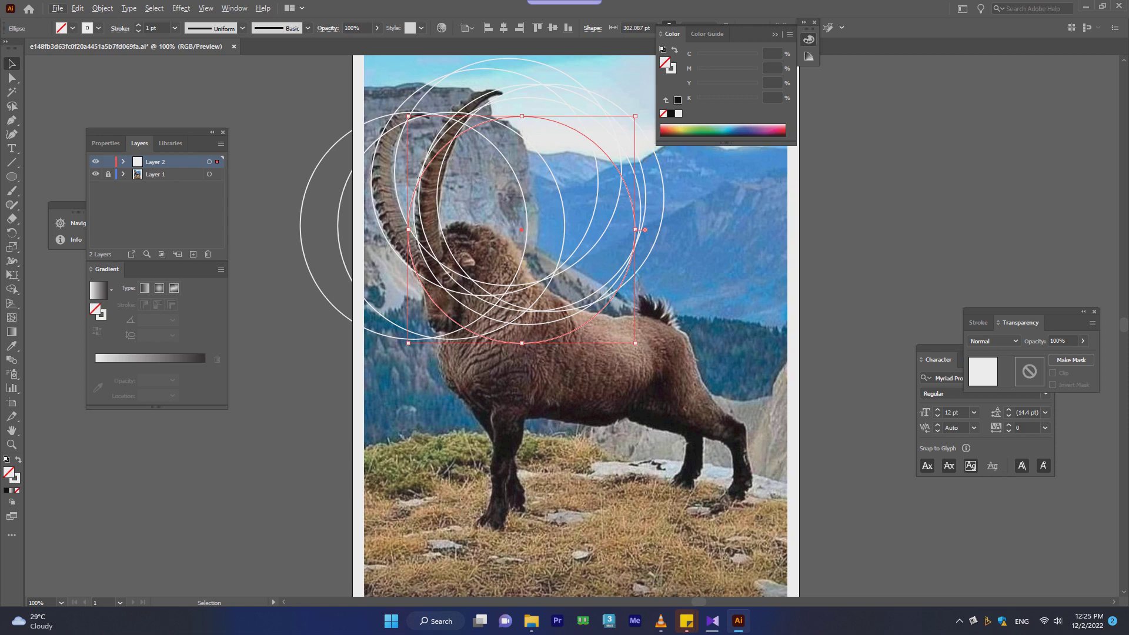
- Cancel the circle's Move settings and return from VLC to the Illustrator ibex drawing
key(Return)
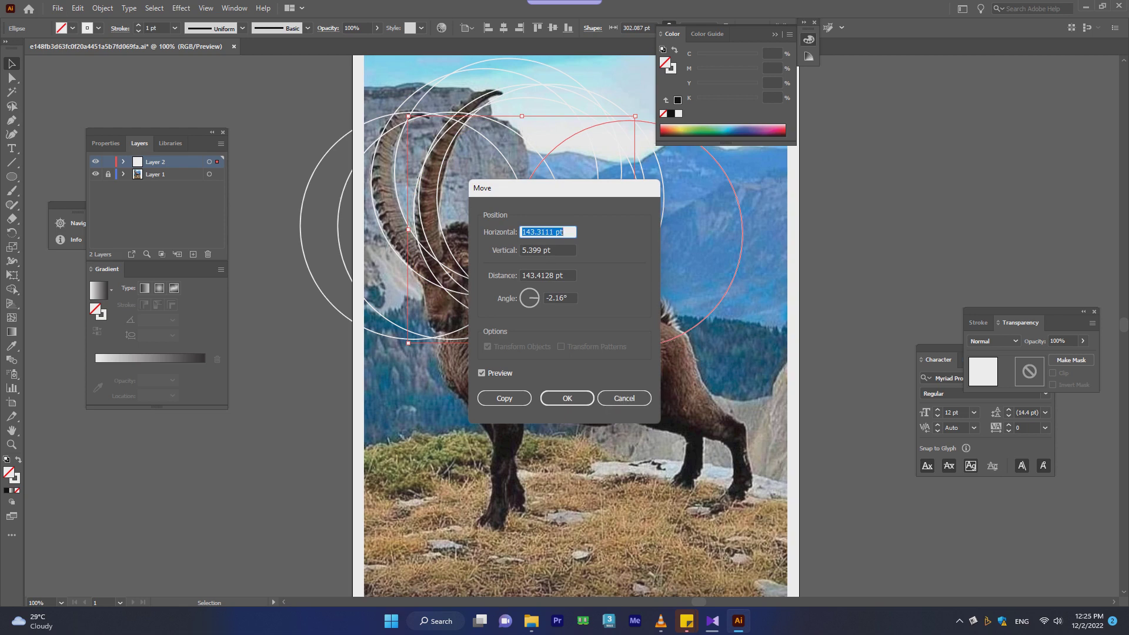
click(624, 398)
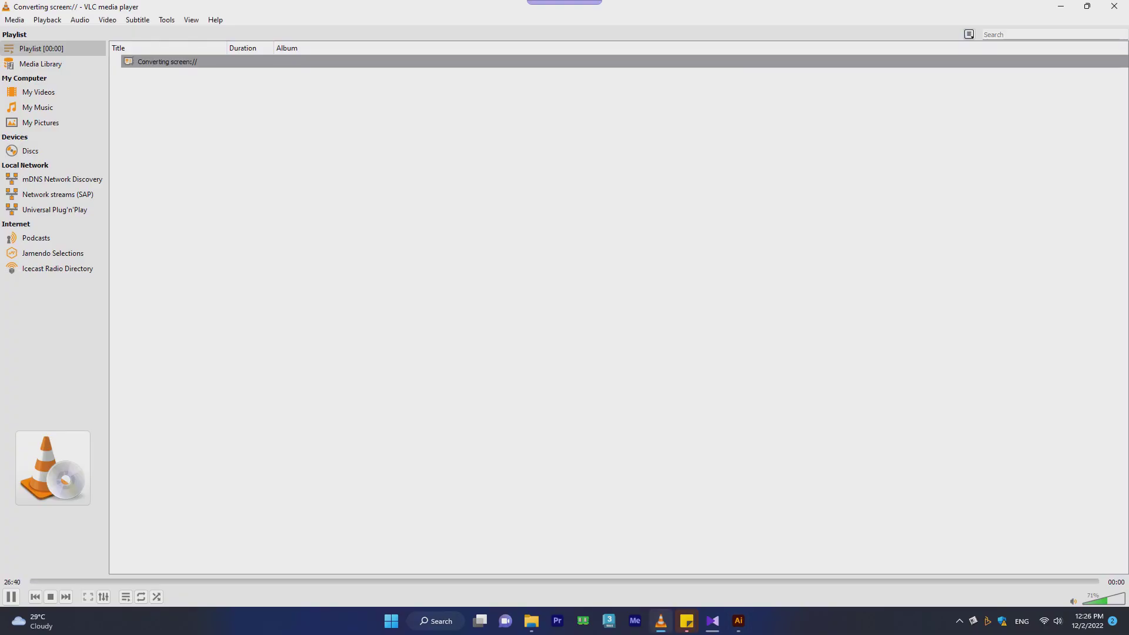
key(alt+Tab)
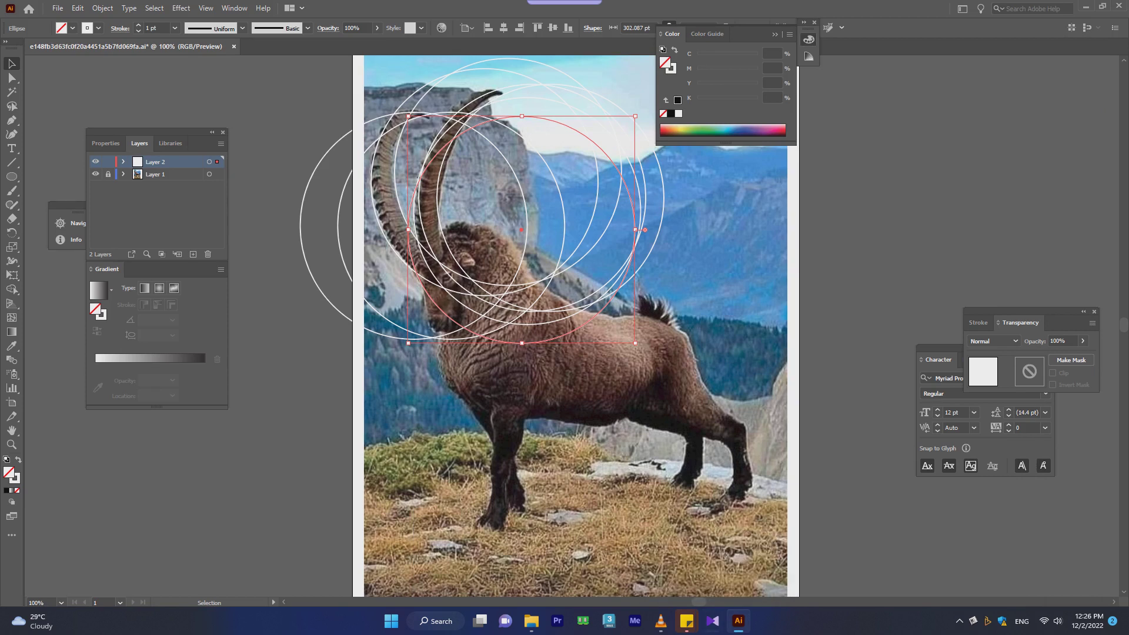
- Try moving two selected circles down toward the body, then undo and deselect
shift+click(588, 142)
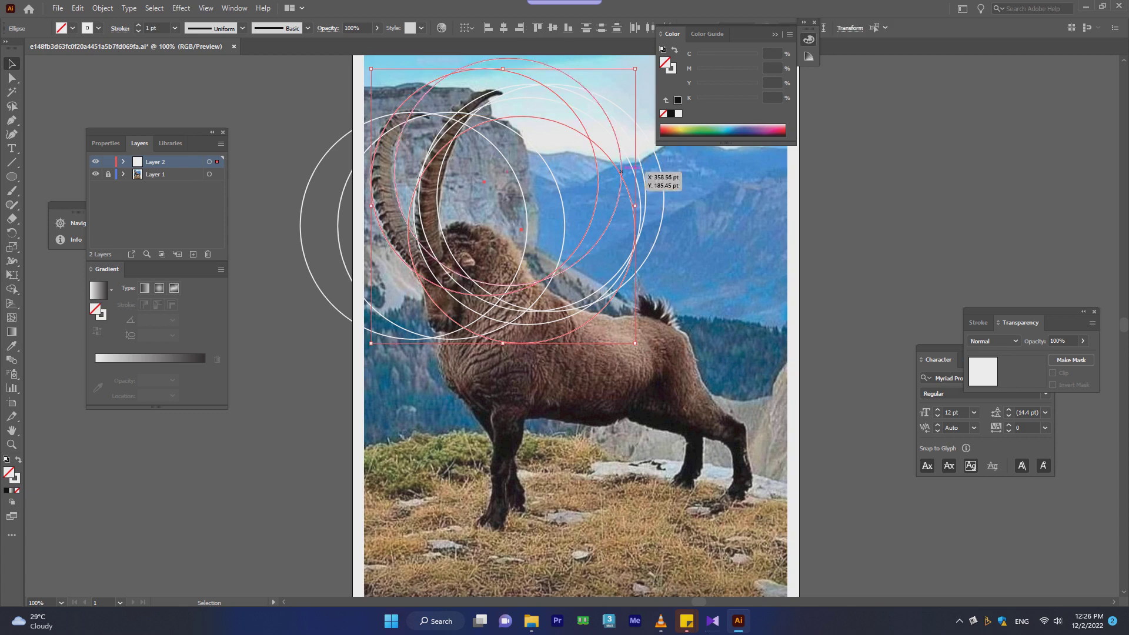
drag(616, 165, 571, 282)
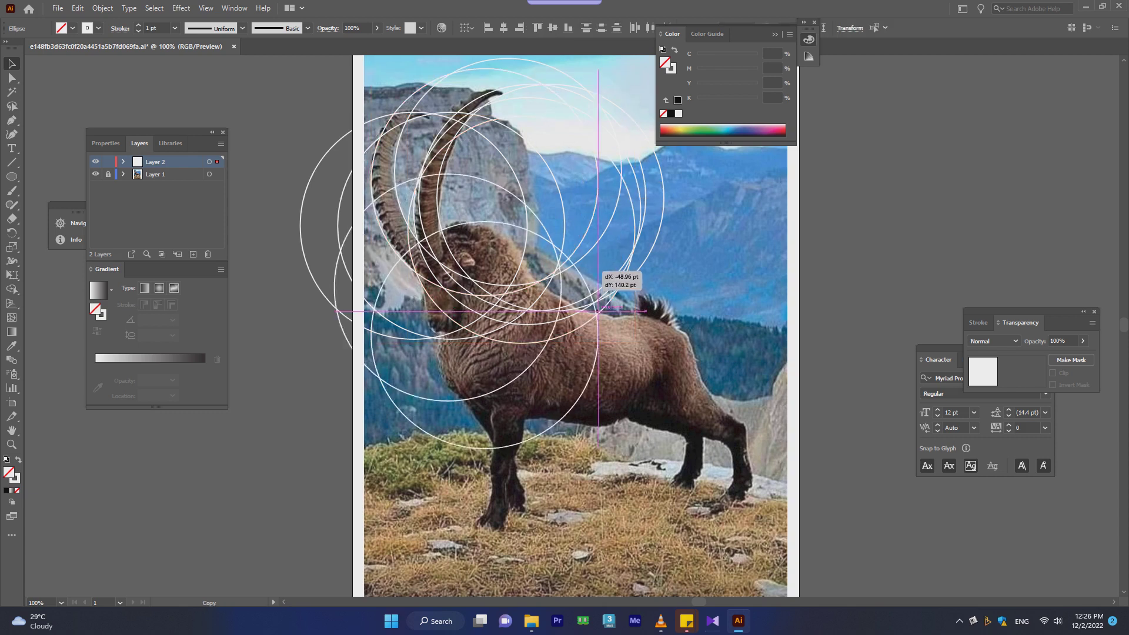
key(a)
key(ctrl+z)
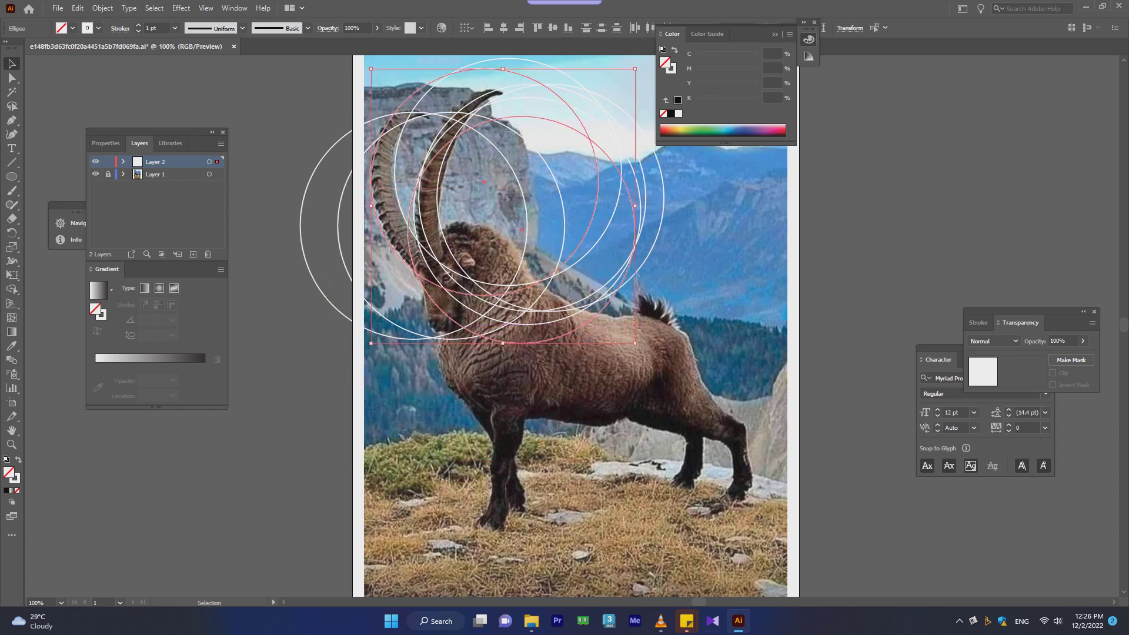
key(v)
key(ctrl+shift+a)
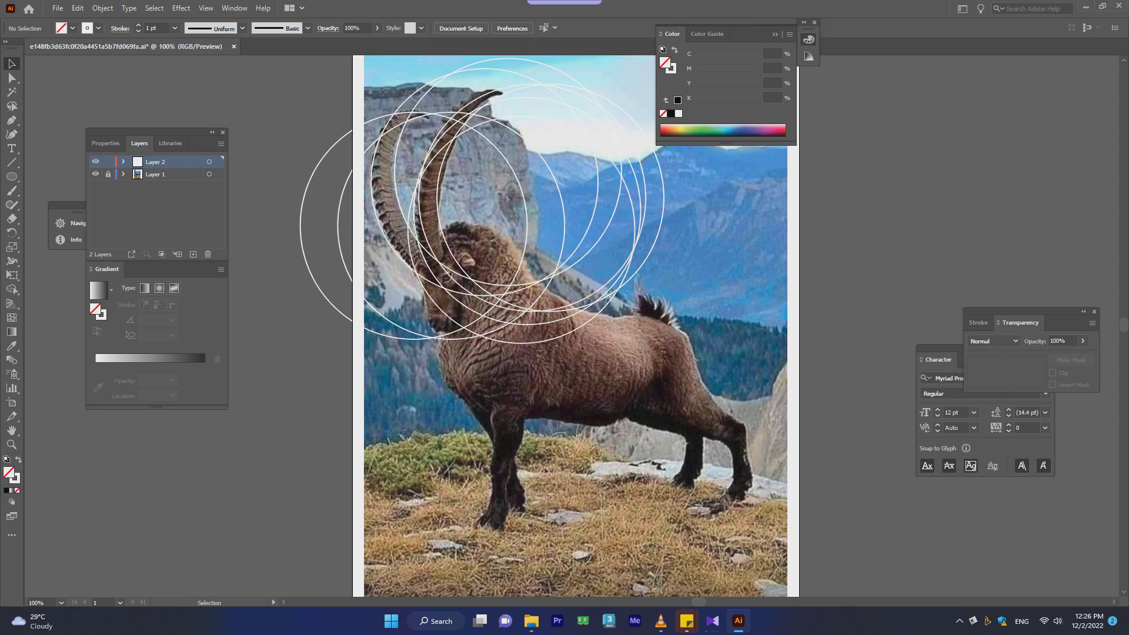
- Alt-drag circle copies over the ibex's chest and above its back
drag(627, 187, 553, 290)
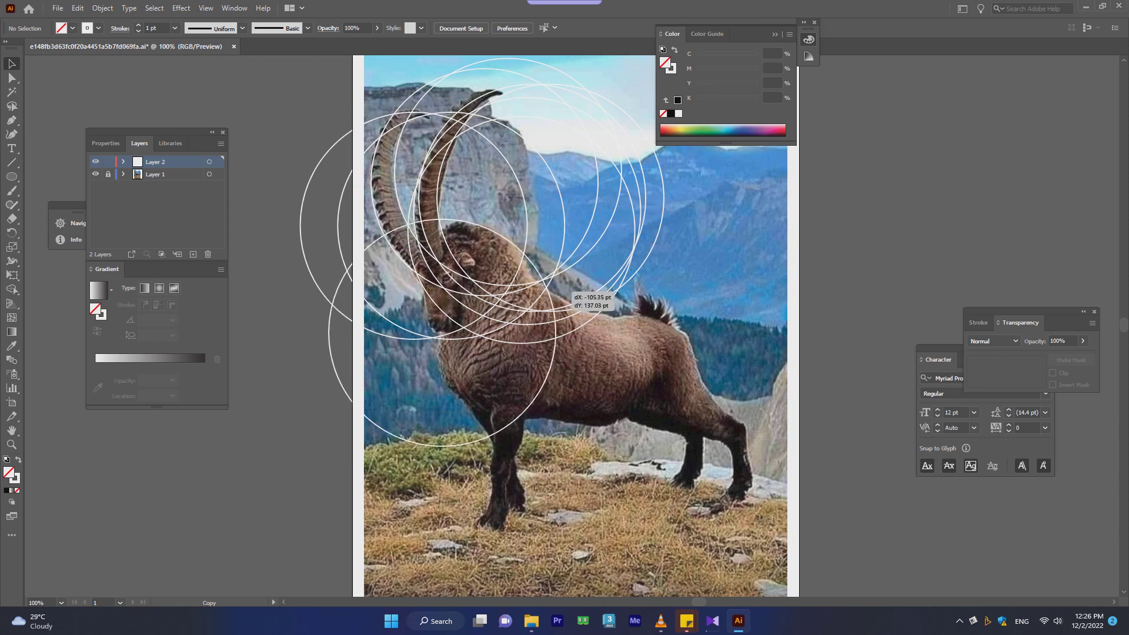
mouse_move(552, 290)
mouse_down()
mouse_move(605, 285)
mouse_move(580, 296)
mouse_move(606, 296)
mouse_move(594, 291)
mouse_up()
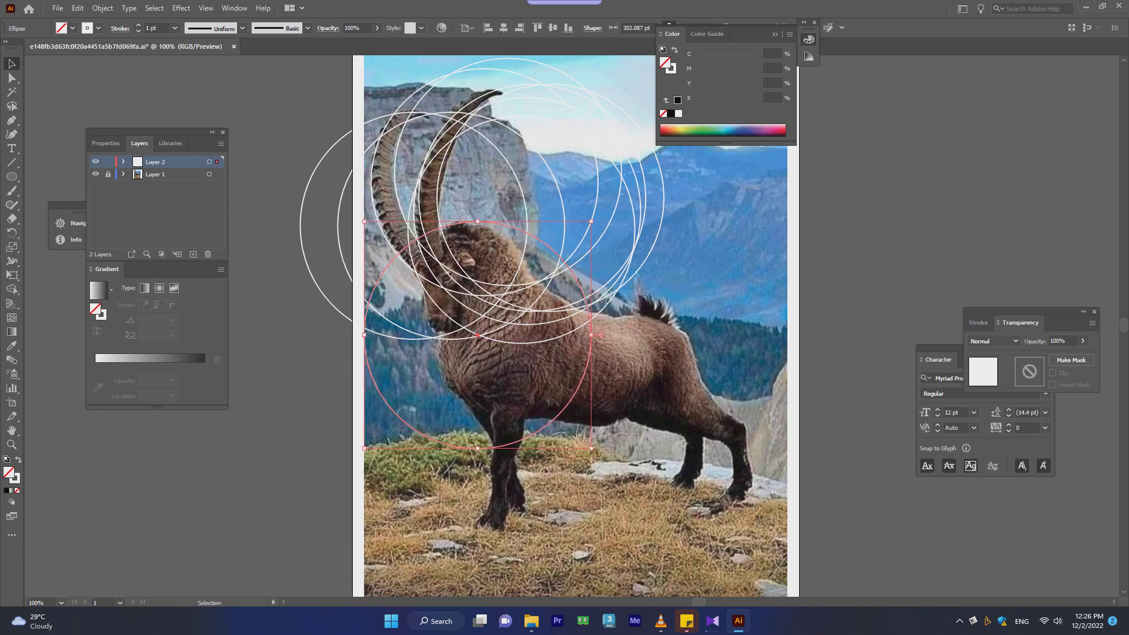
mouse_move(477, 336)
mouse_down()
mouse_move(621, 190)
mouse_move(621, 204)
mouse_up()
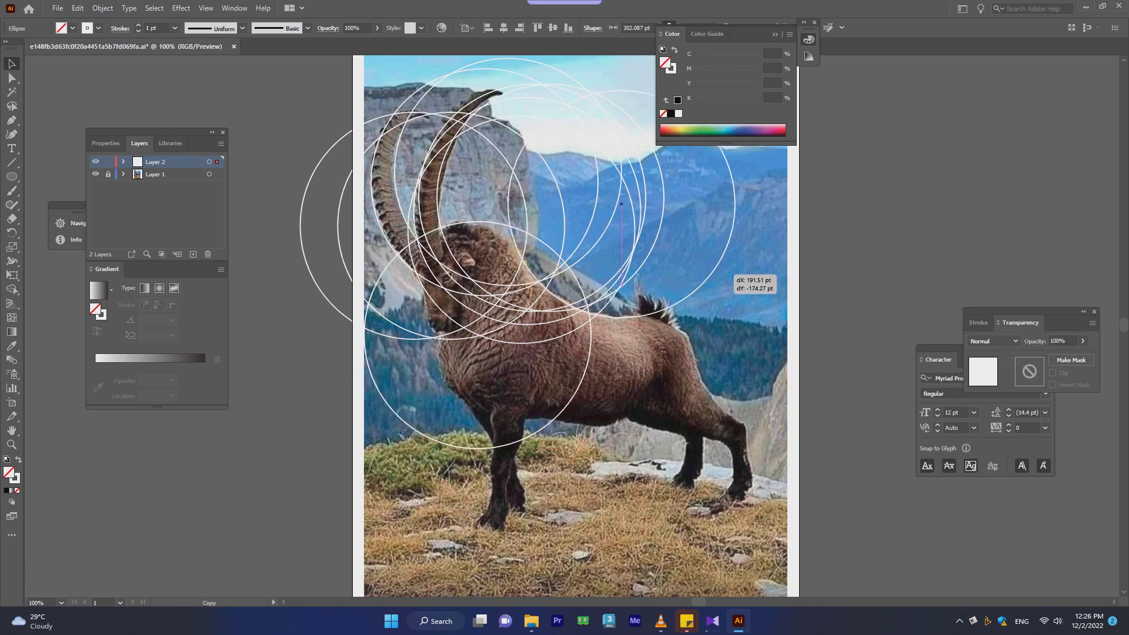
drag(621, 204, 621, 204)
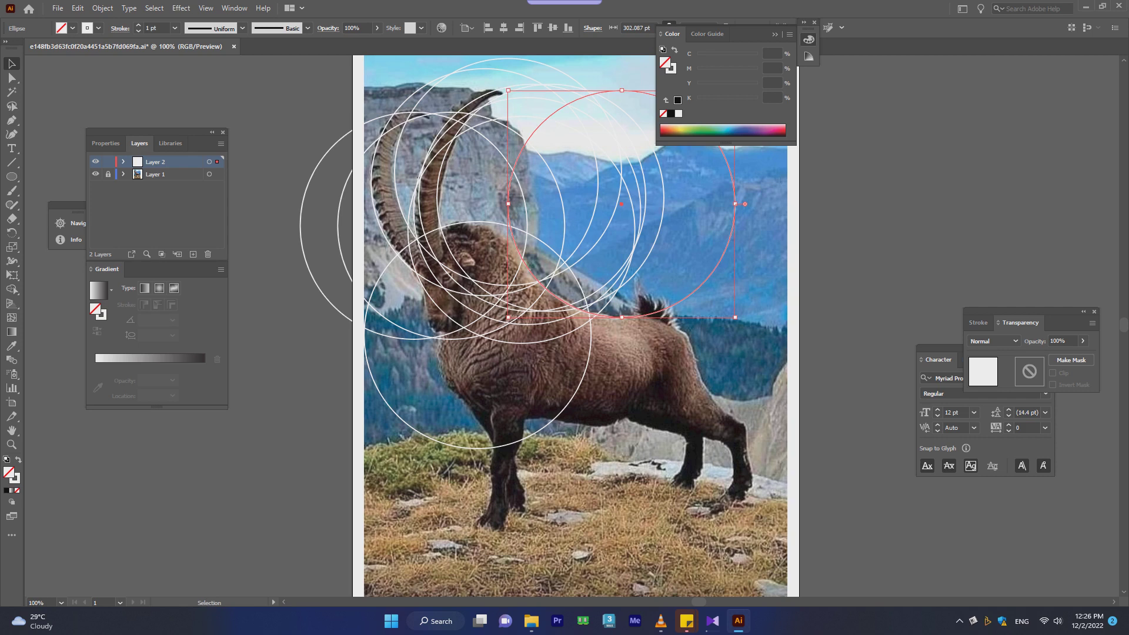
- Draw a smaller circle, move it over the ibex's head, then select the photo on Layer 1
key(l)
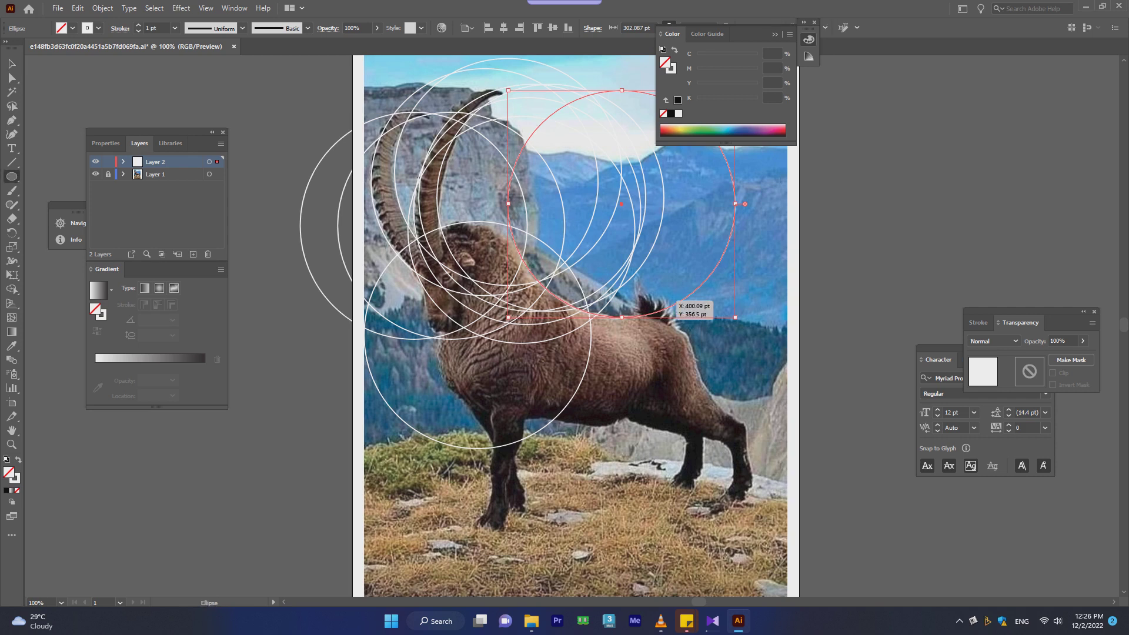
drag(430, 244, 532, 364)
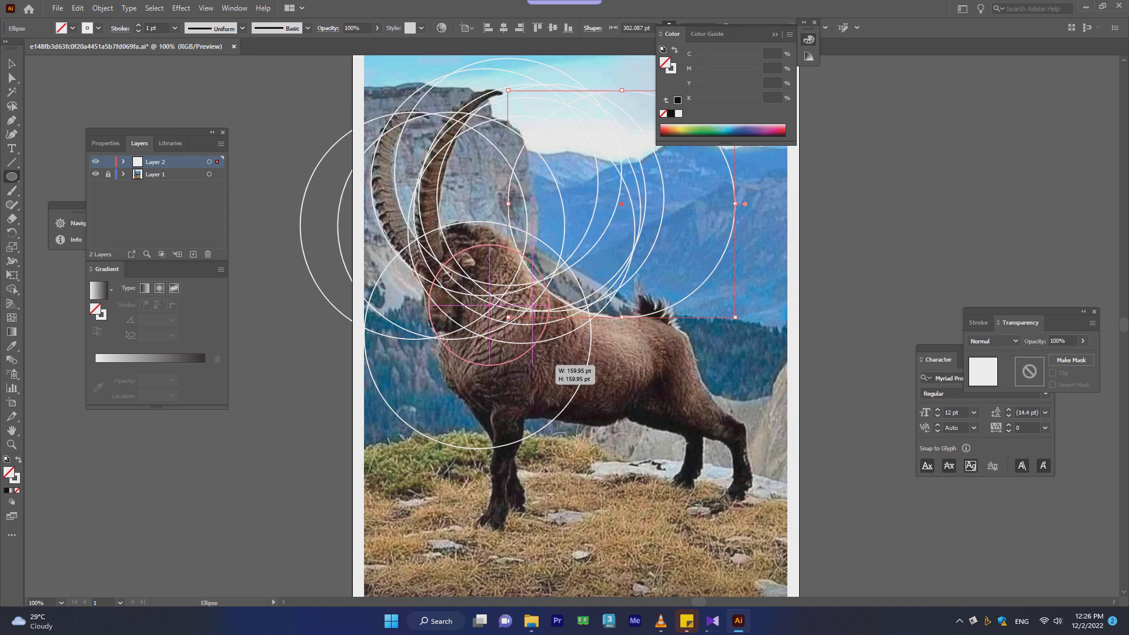
key(ctrl+z)
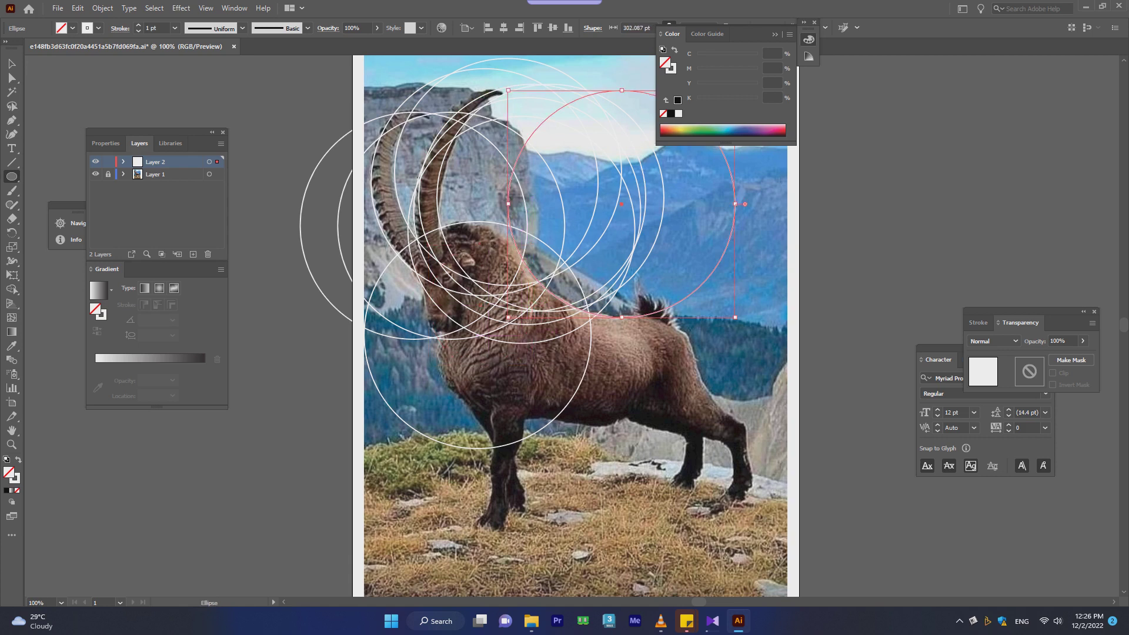
drag(474, 241, 601, 350)
key(v)
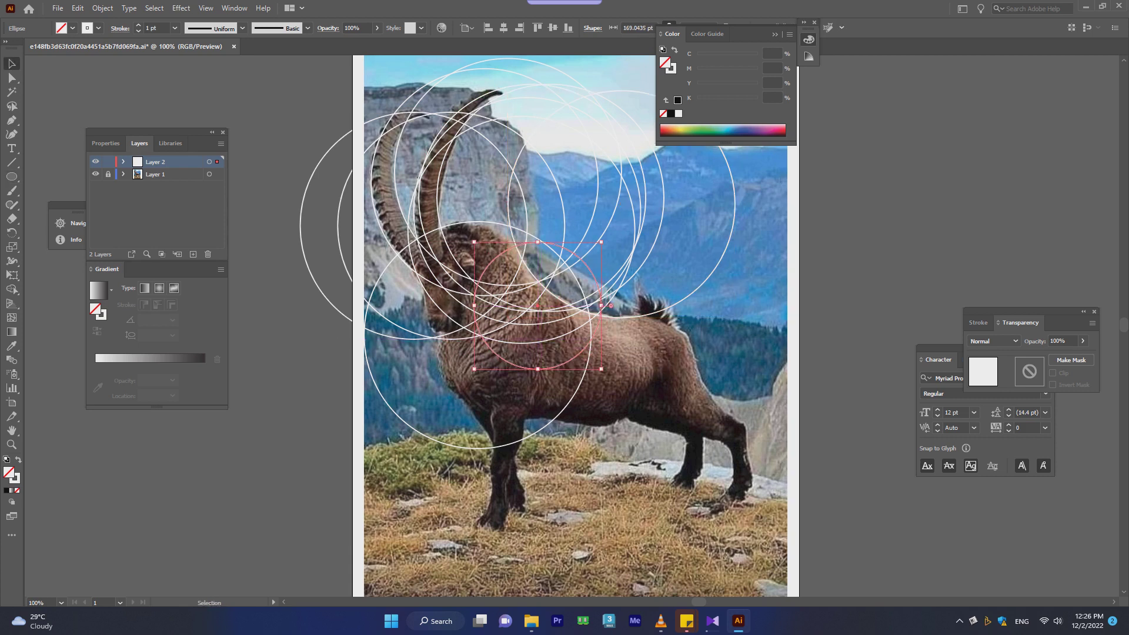
click(611, 305)
drag(597, 323, 530, 304)
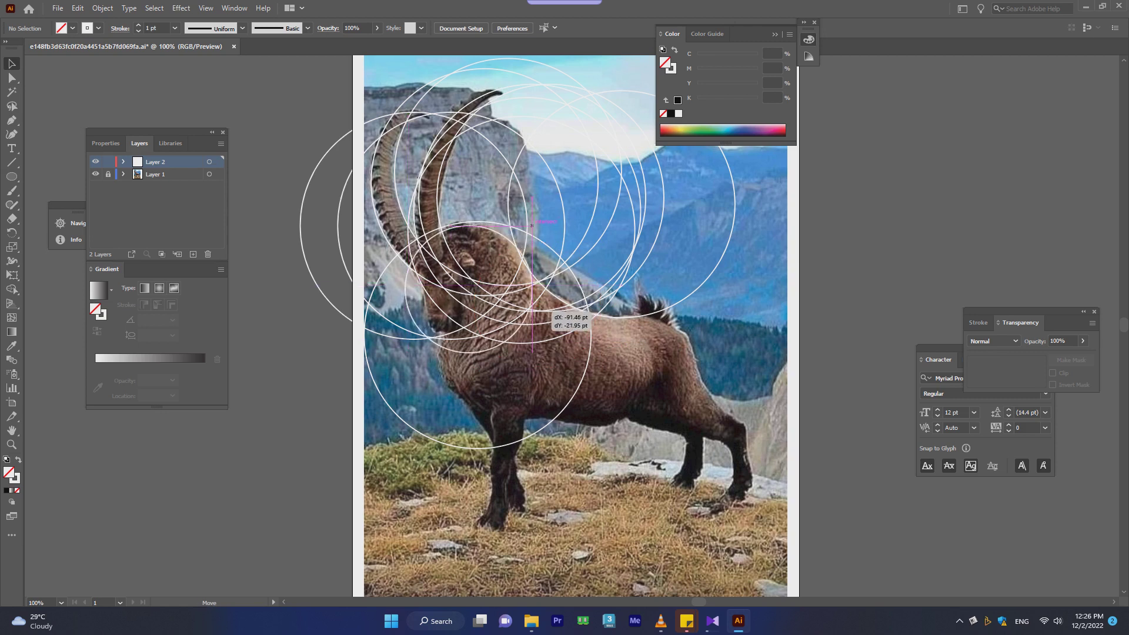
drag(544, 305, 537, 304)
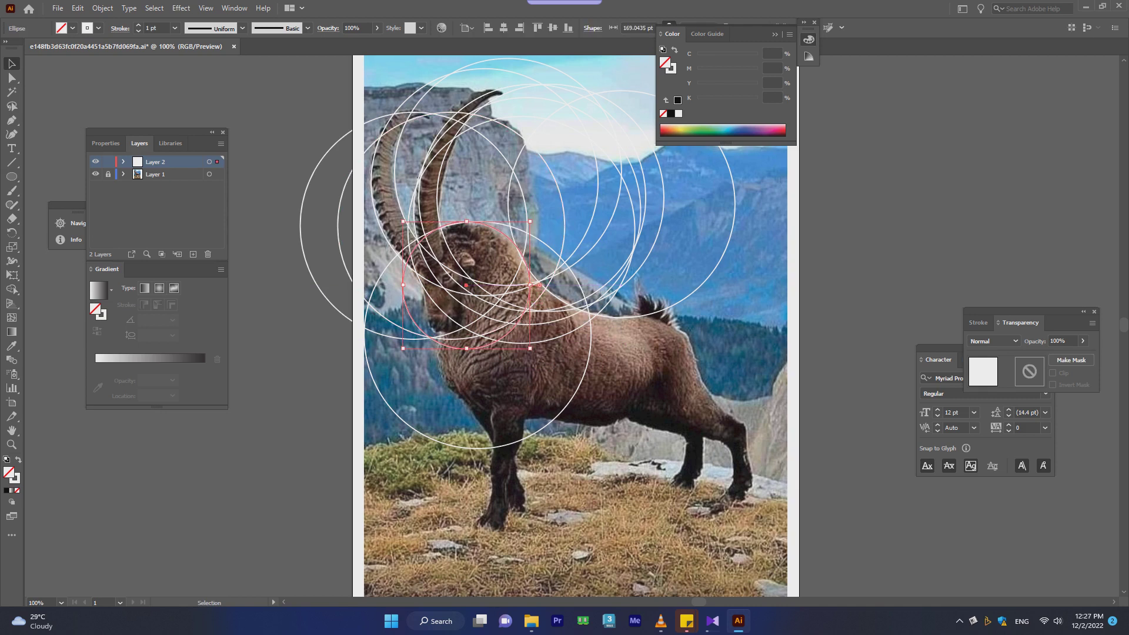
scroll(593, 347, up, 2)
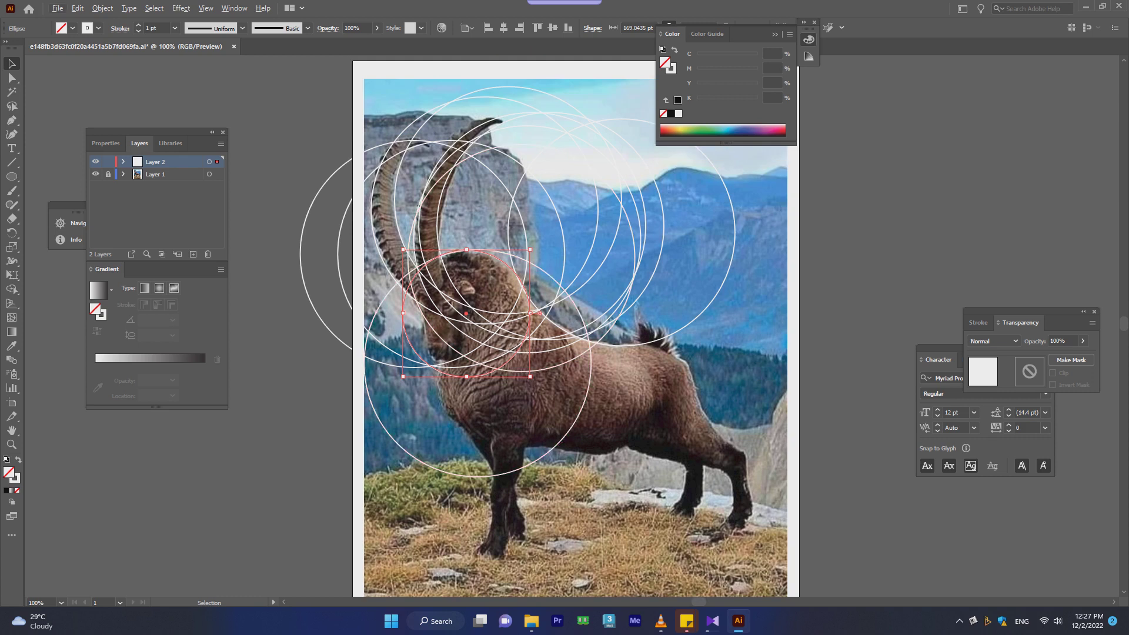
click(540, 314)
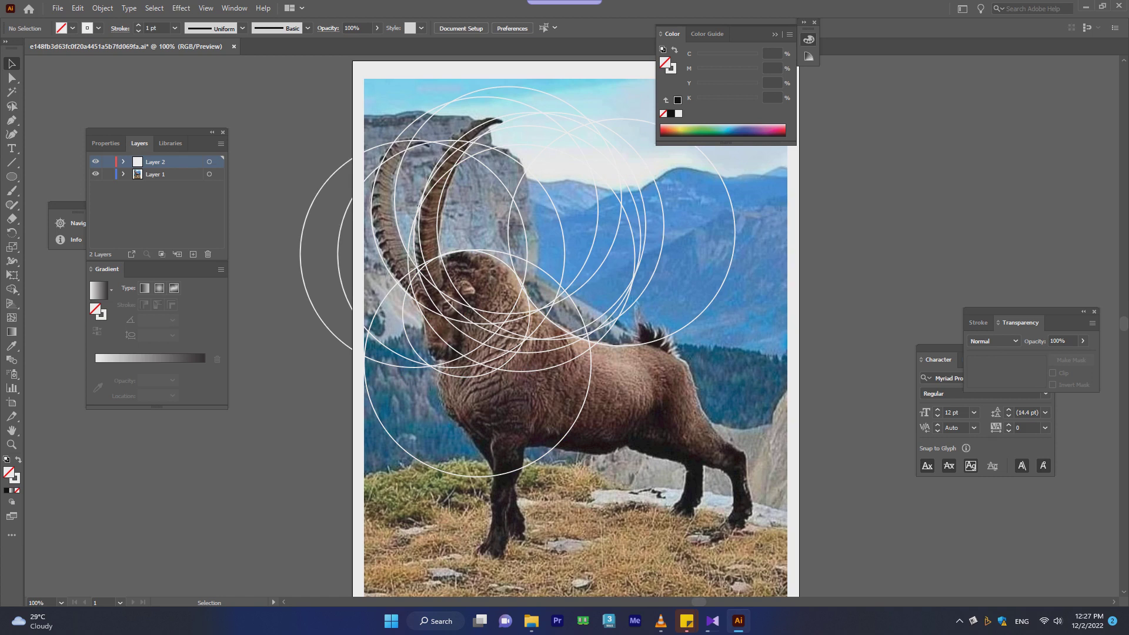
click(171, 174)
click(218, 174)
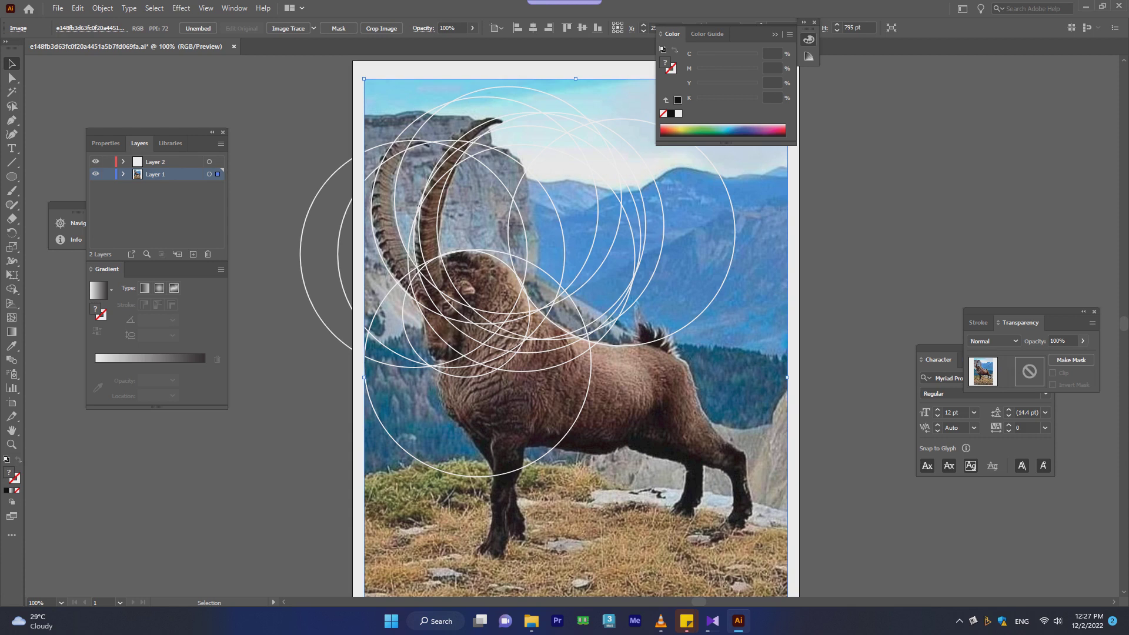
- Fade the ibex photo to 56% opacity and lock its layer
click(1083, 341)
drag(1082, 355, 1062, 355)
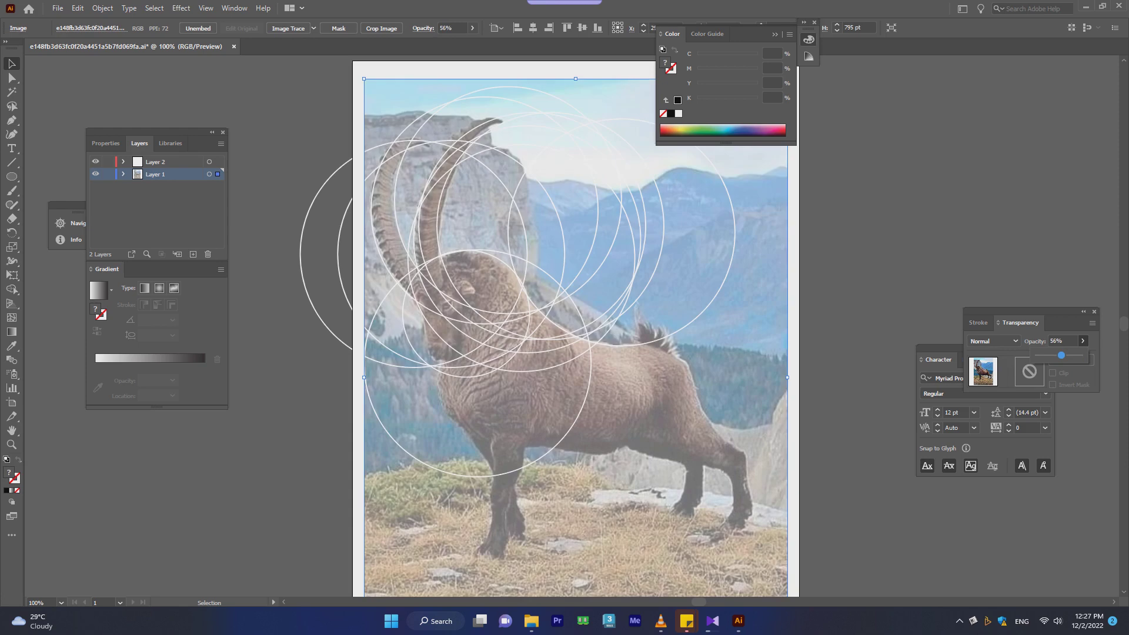
key(ctrl+2)
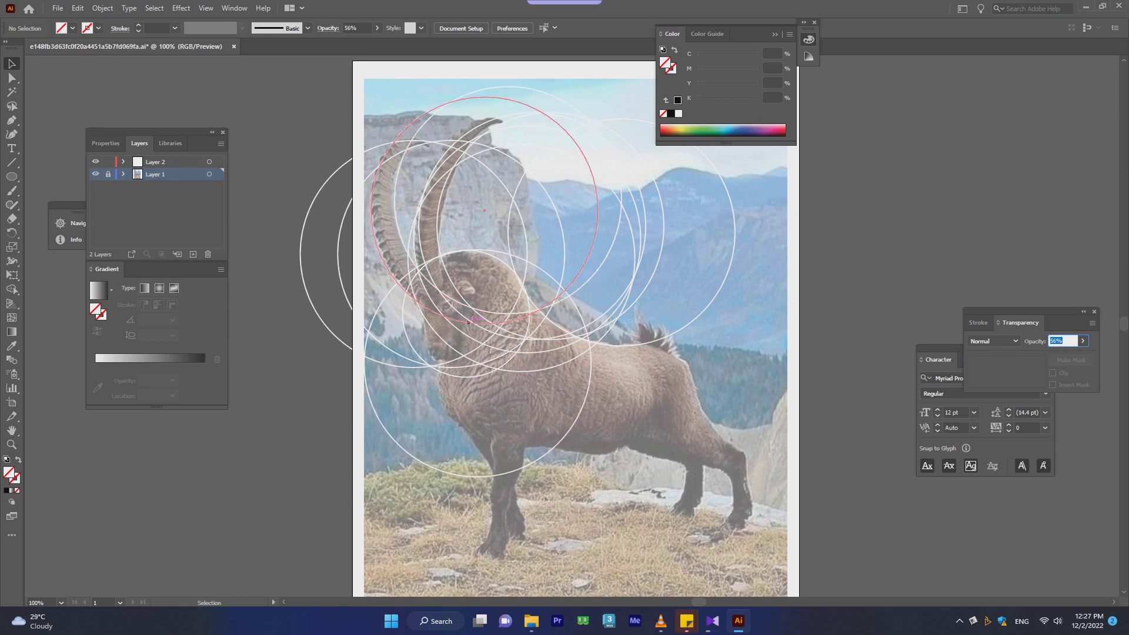
- Select all circles on Layer 2 and turn their strokes black
click(155, 161)
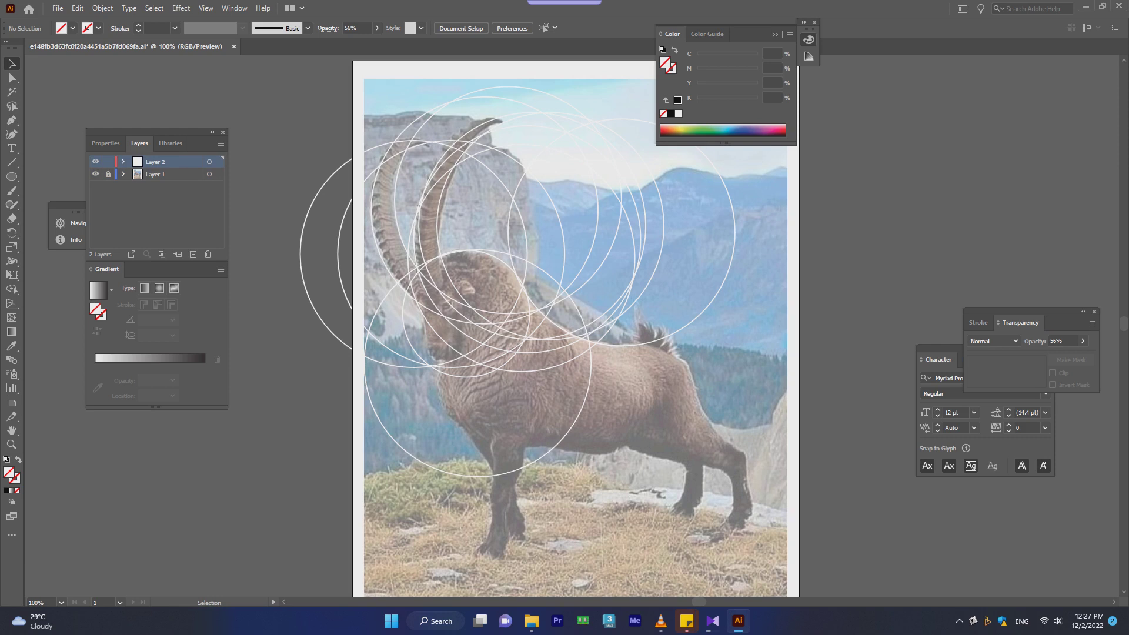
key(ctrl+a)
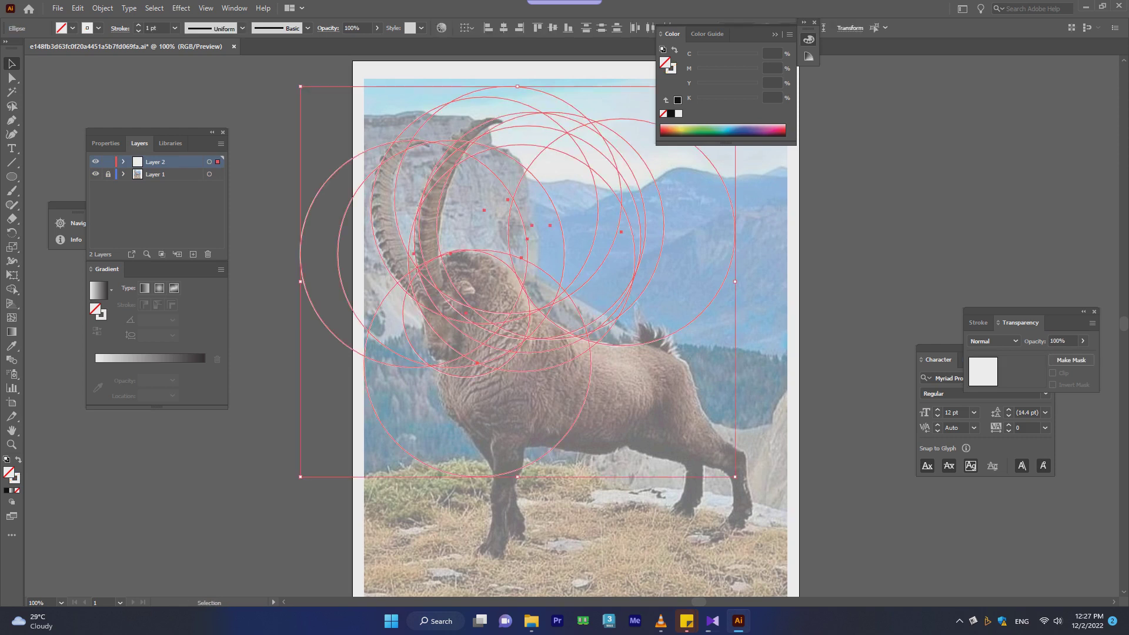
key(x)
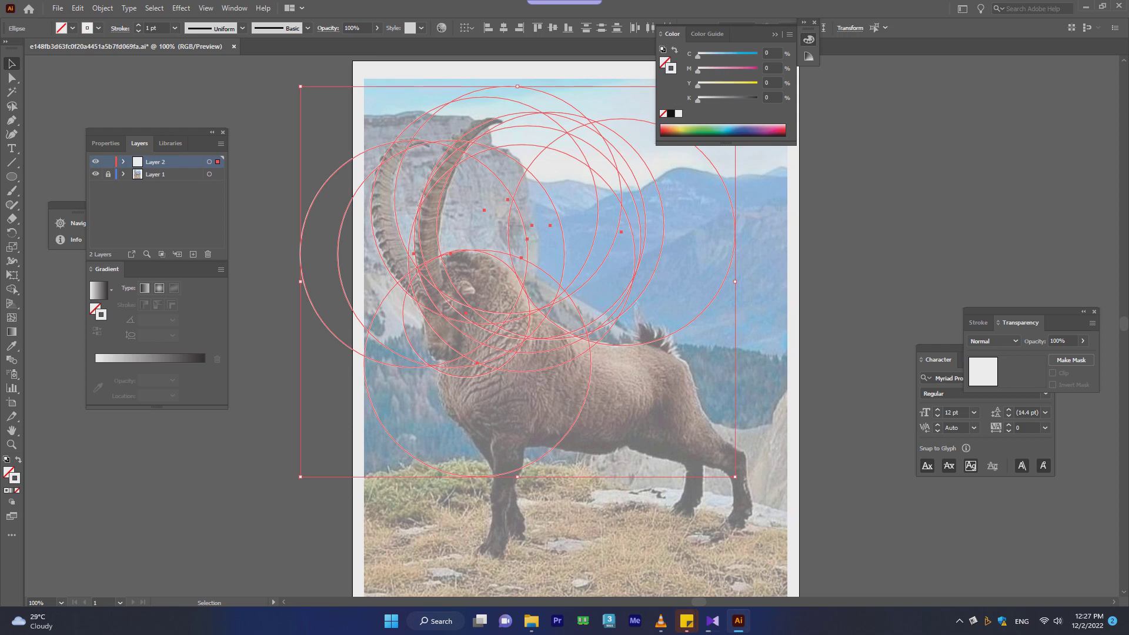
click(171, 359)
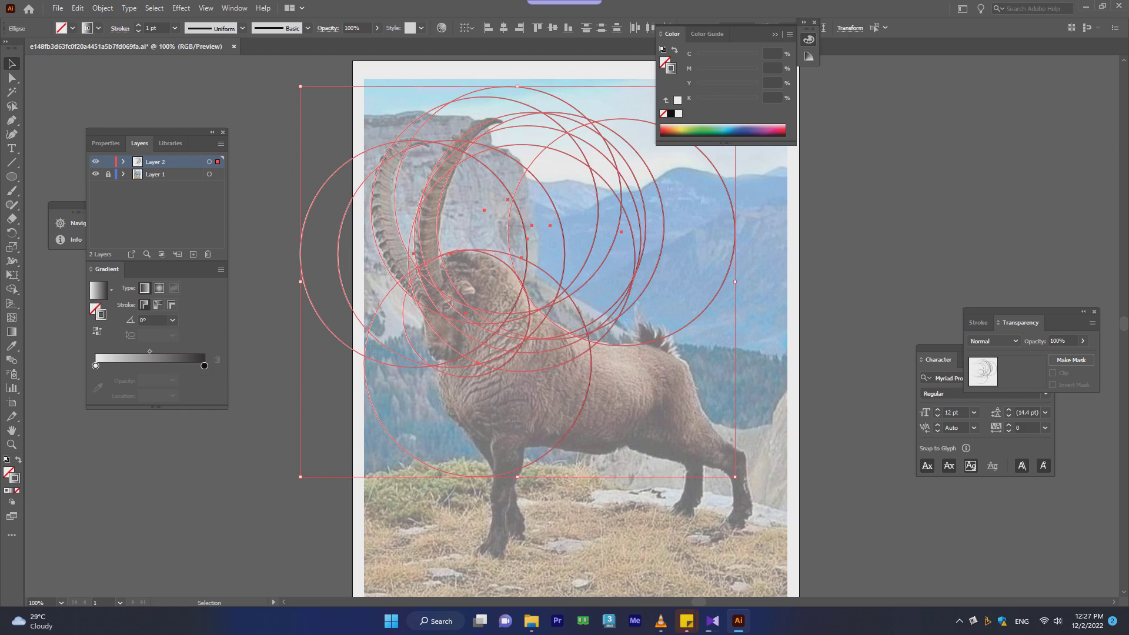
click(797, 195)
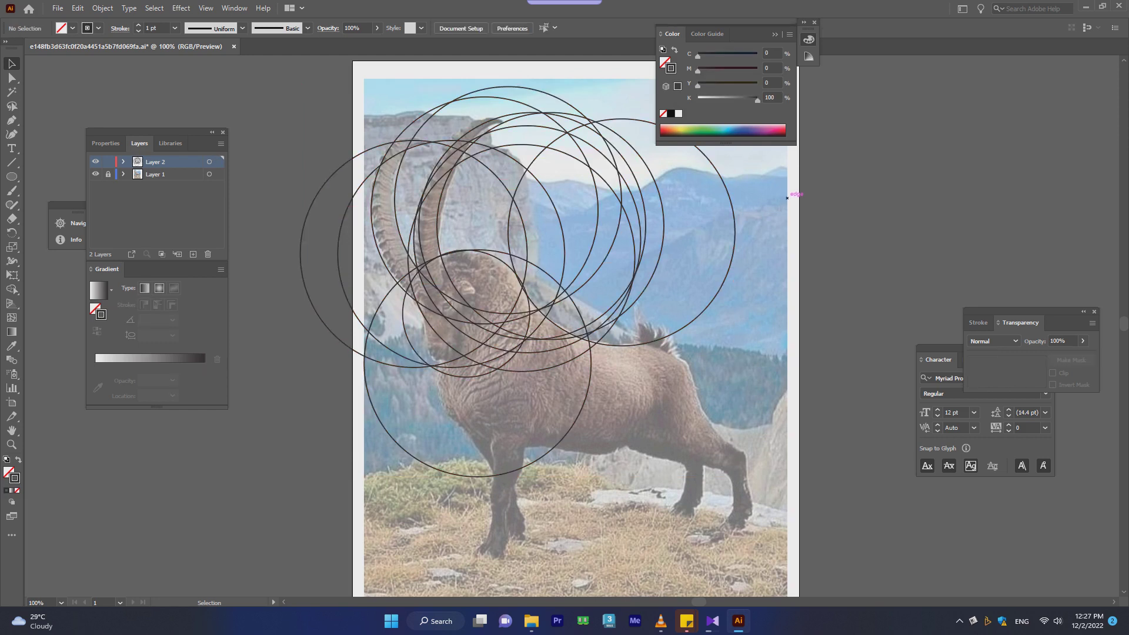
key(ctrl+plus)
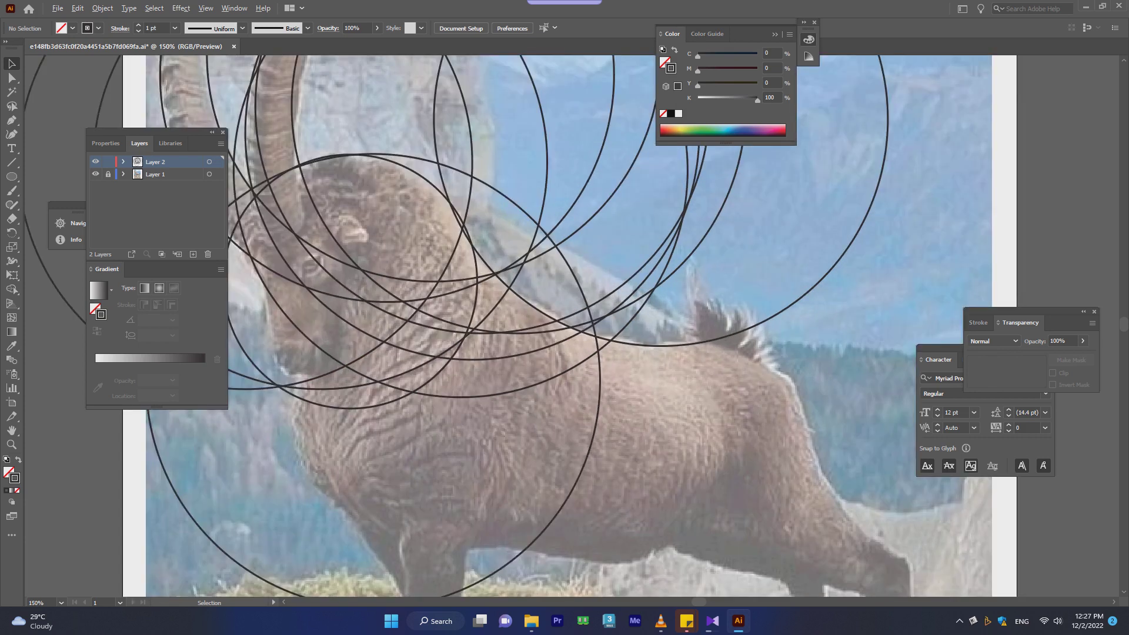
- Alt-drag a copy of the large circle down over the ibex's body
key(ctrl+minus)
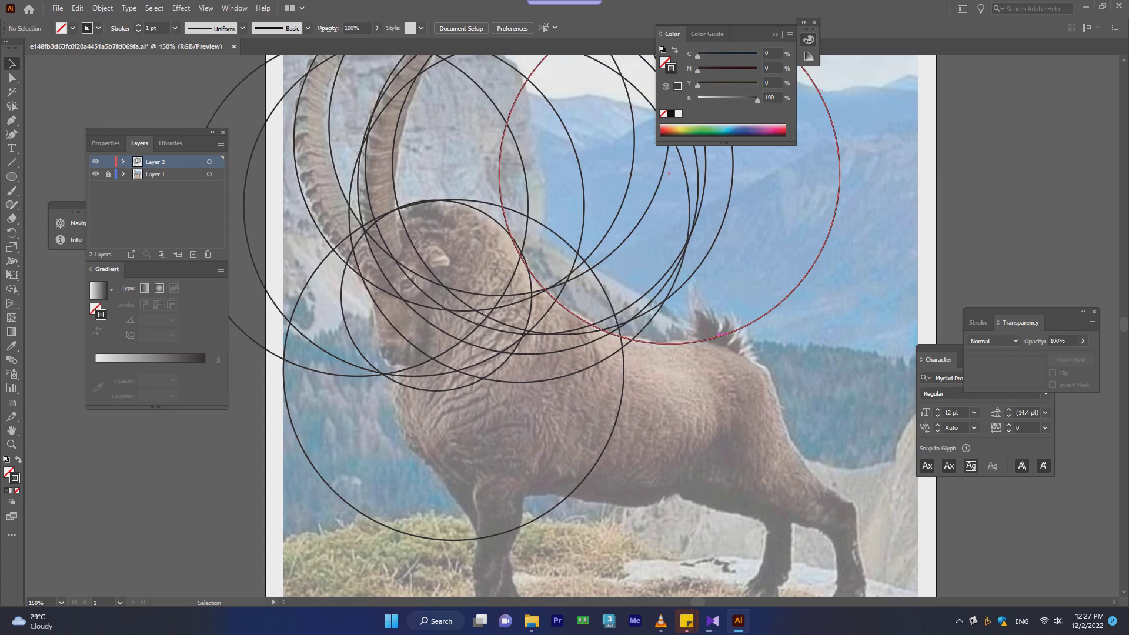
drag(714, 336, 660, 498)
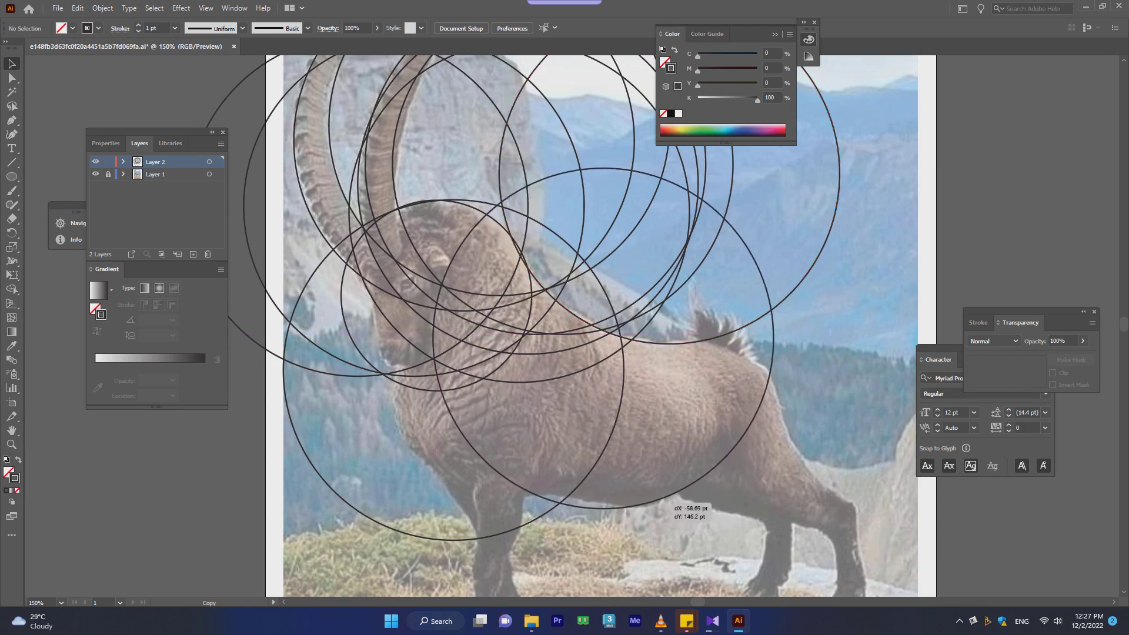
drag(660, 498, 660, 498)
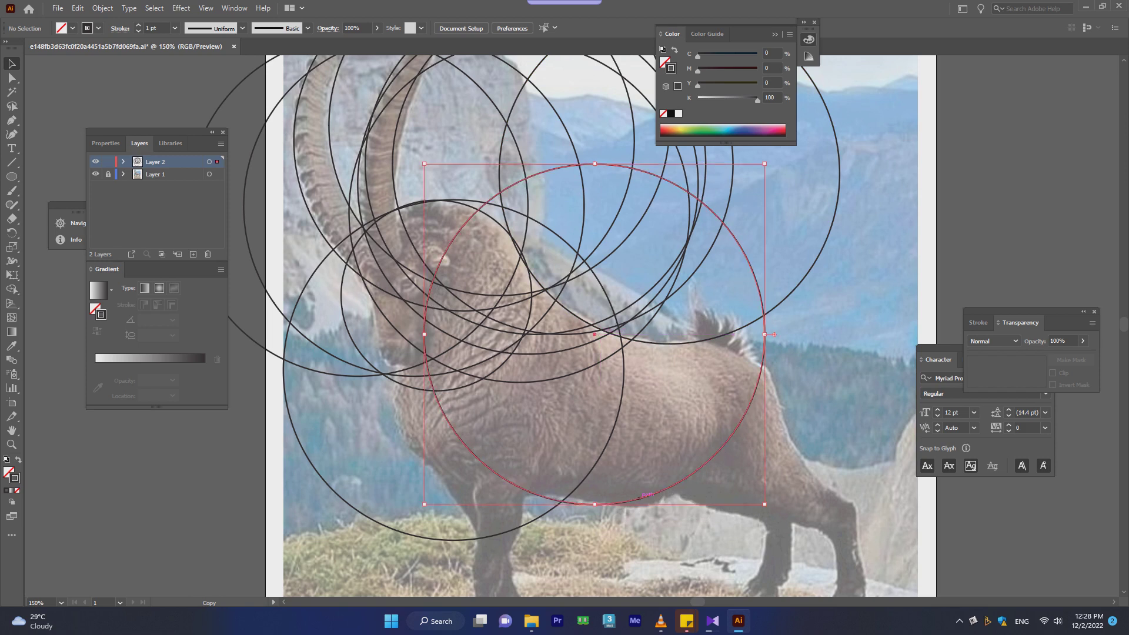
key(ctrl+minus)
key(ctrl+minus)
key(ctrl+plus)
key(ctrl+plus)
key(ctrl+plus)
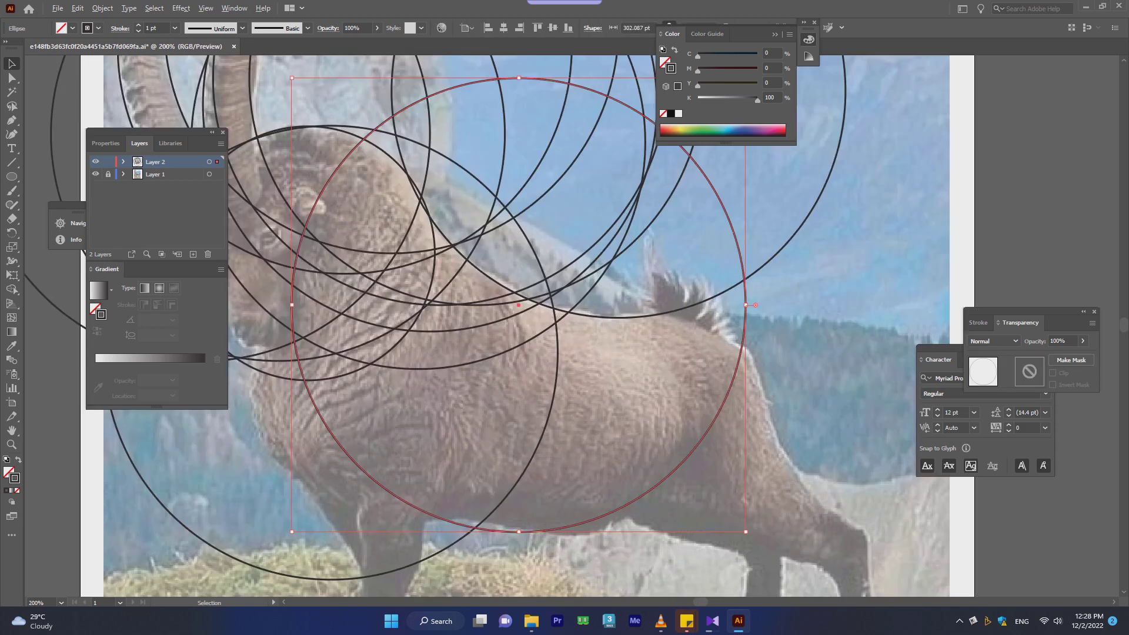
key(ctrl+minus)
key(ctrl+minus)
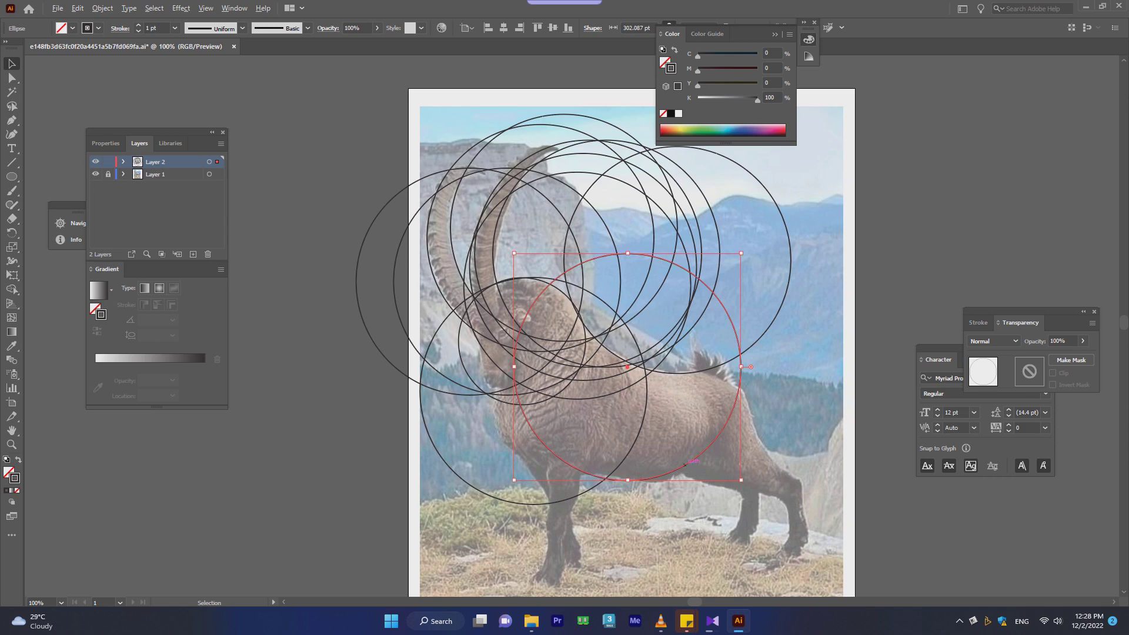
- Add large circle copies over the chest and body, and draw a small circle near the chest
drag(685, 464, 607, 396)
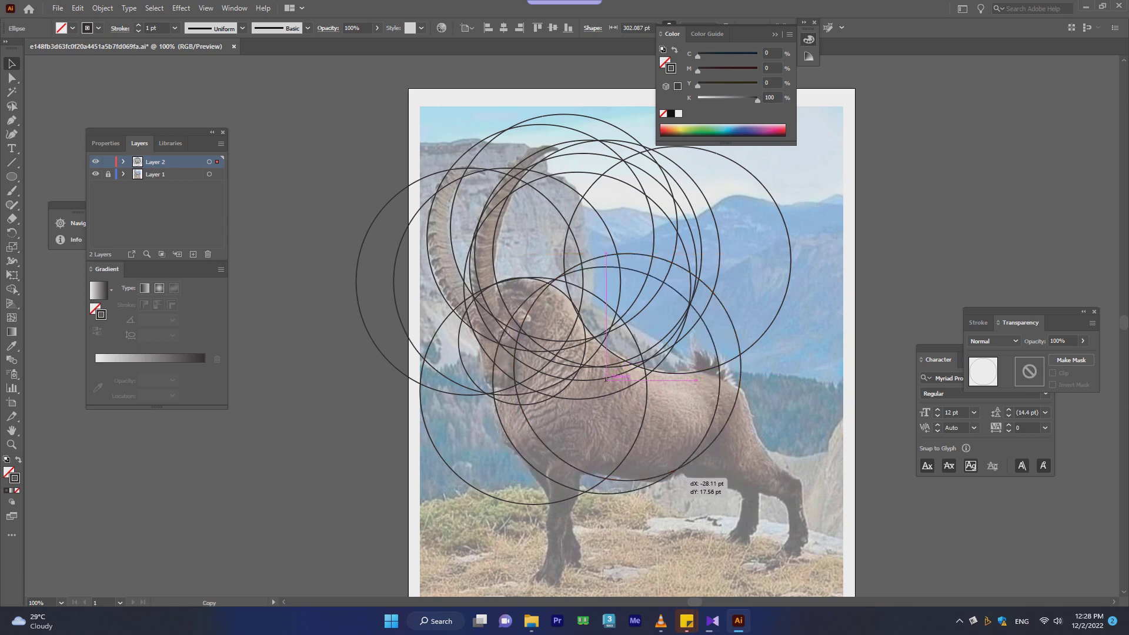
drag(606, 396, 603, 381)
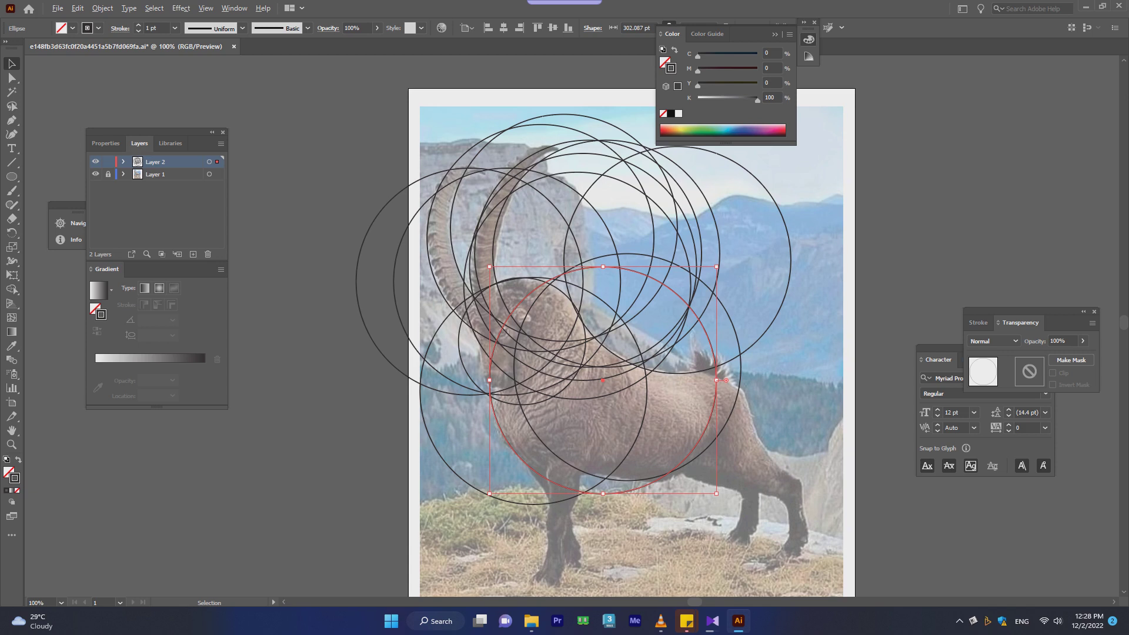
scroll(742, 400, up, 2)
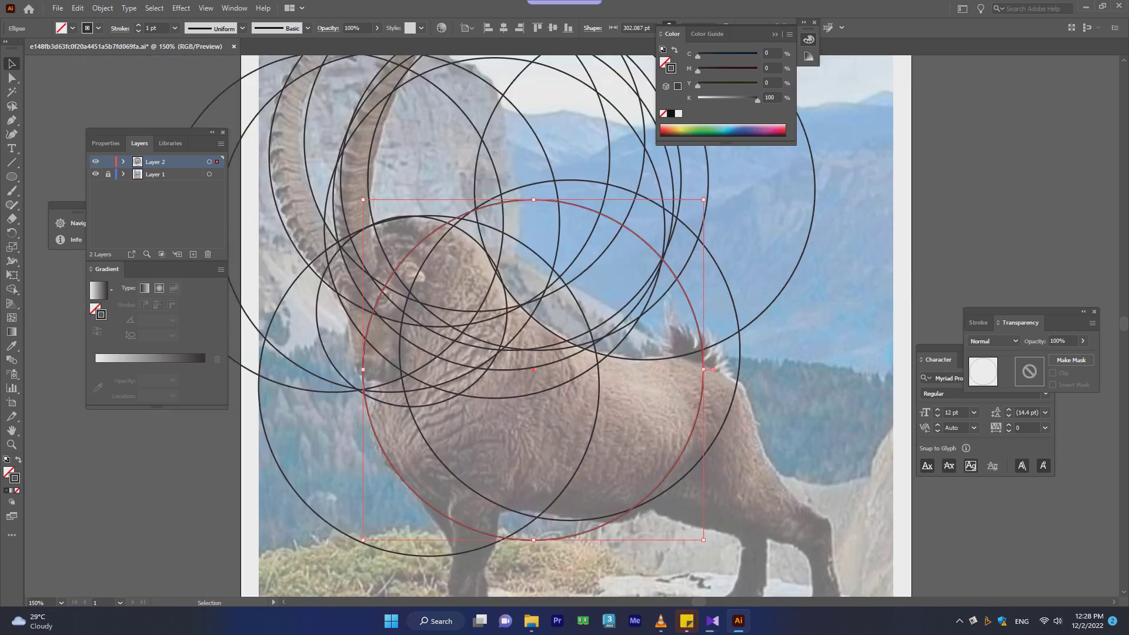
mouse_move(459, 382)
mouse_down()
mouse_move(604, 390)
mouse_move(608, 462)
mouse_up()
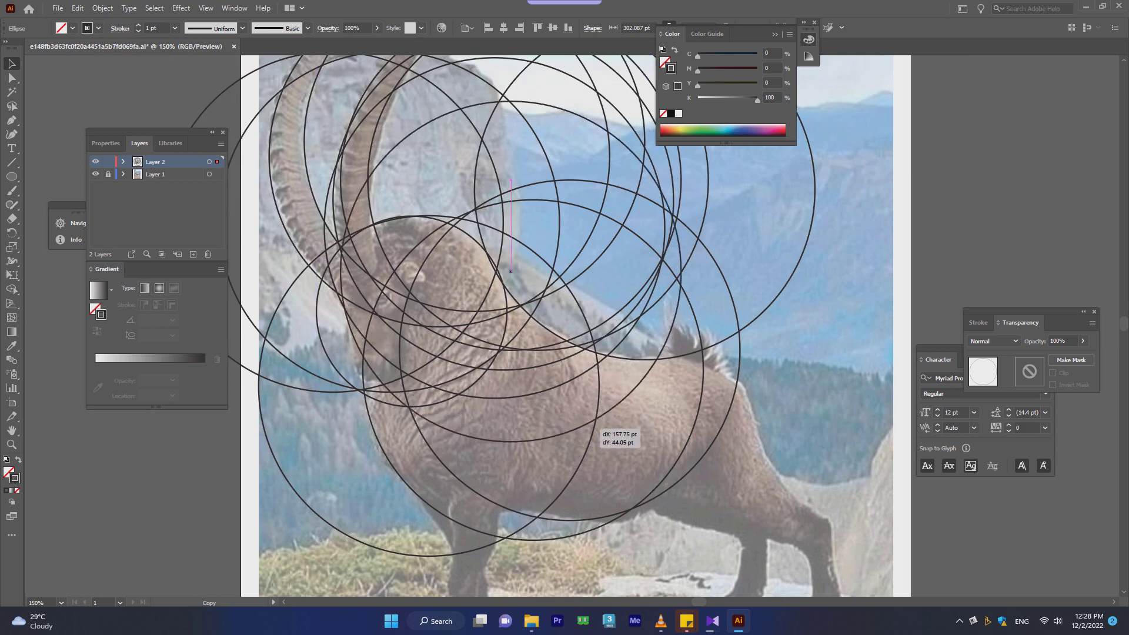
drag(607, 461, 586, 468)
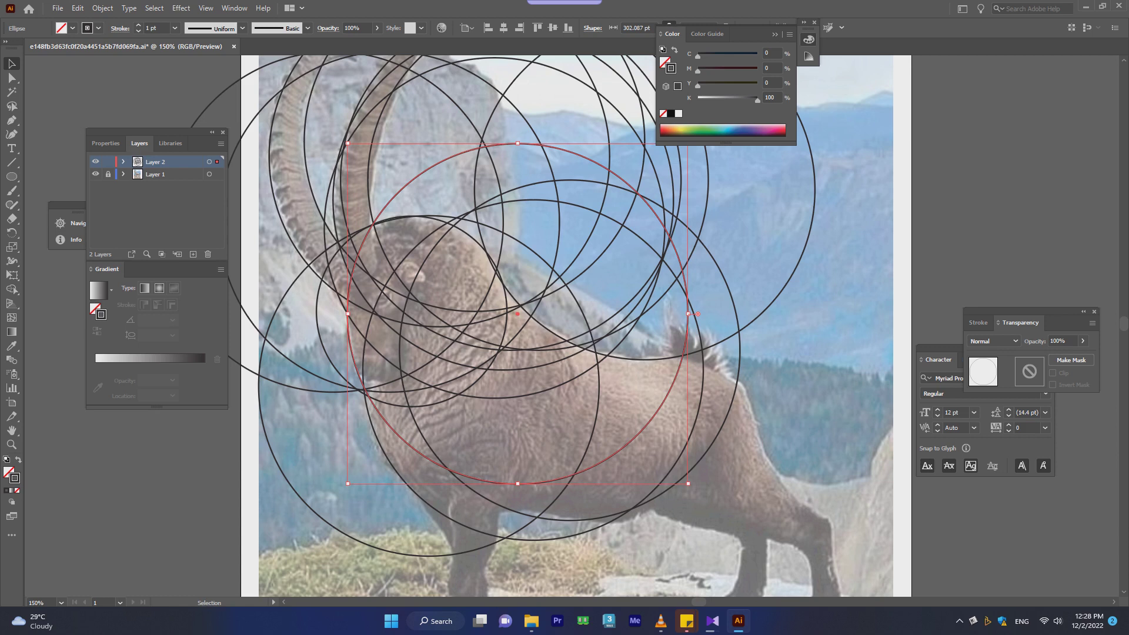
click(12, 176)
drag(293, 291, 390, 339)
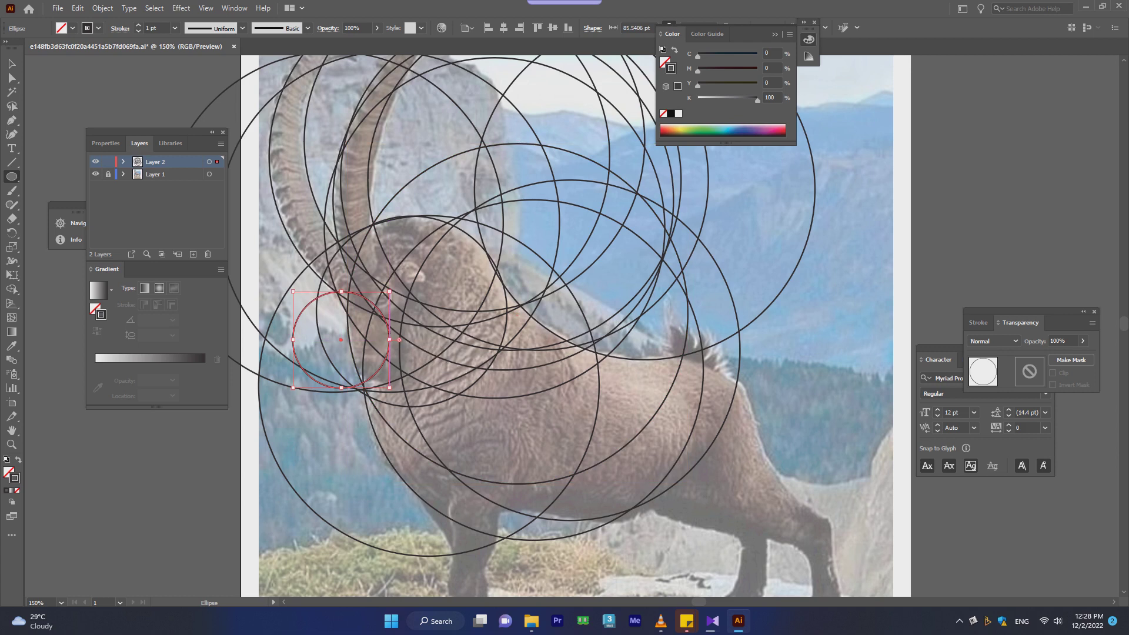
- Position the small circle by the neck and copy it down onto the chest
key(v)
drag(391, 358, 439, 353)
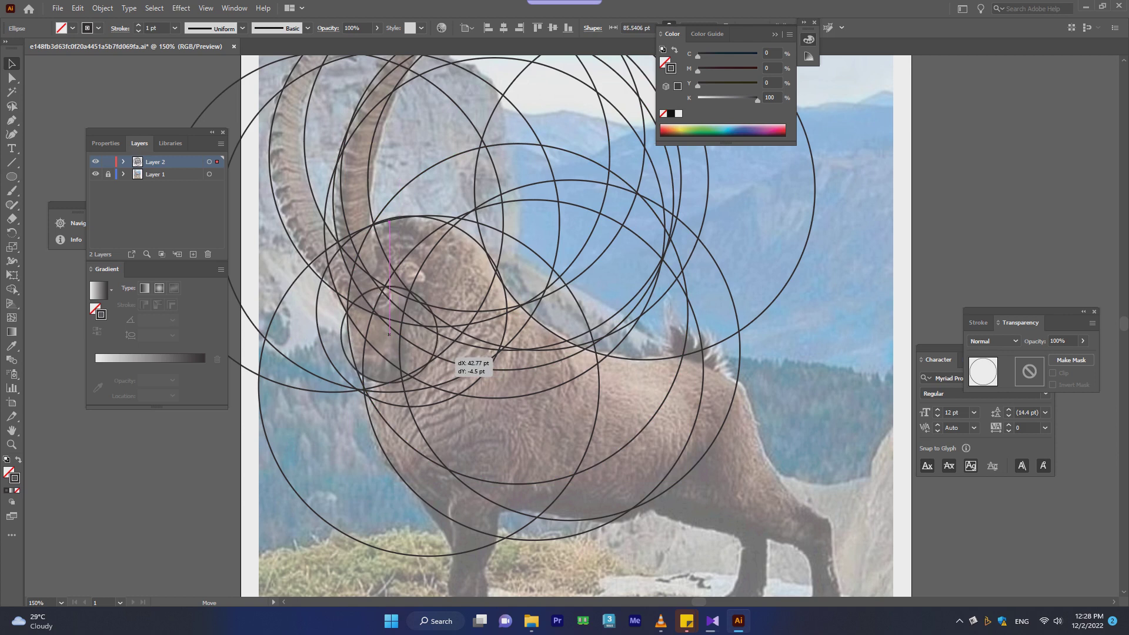
drag(446, 355, 439, 352)
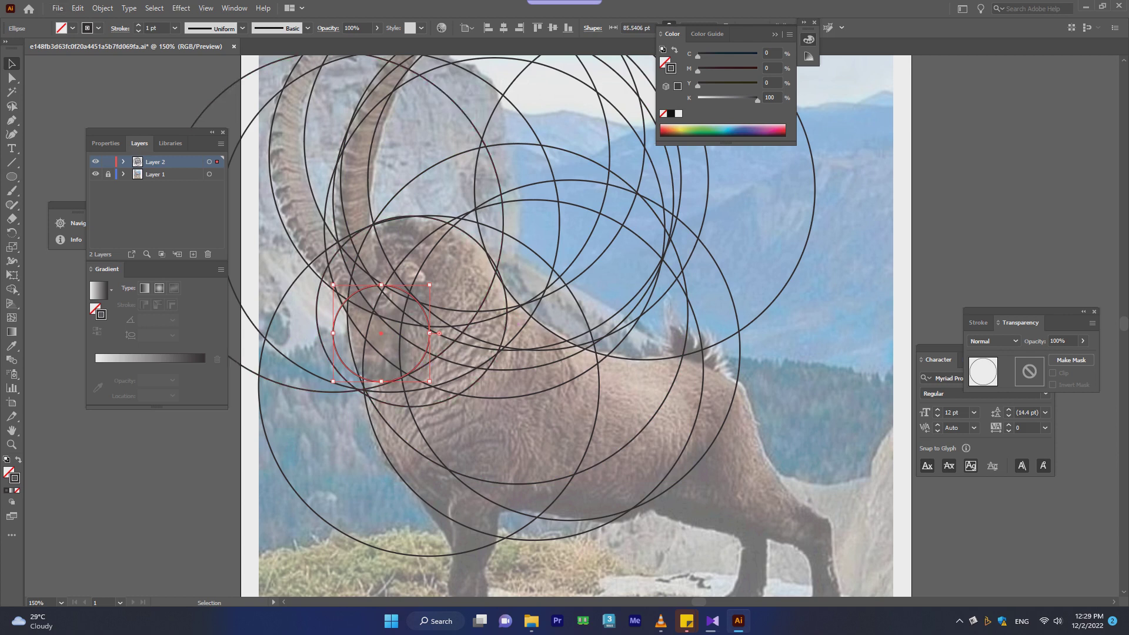
mouse_move(432, 355)
mouse_down()
mouse_move(489, 434)
mouse_move(475, 427)
mouse_up()
scroll(475, 413, down, 1)
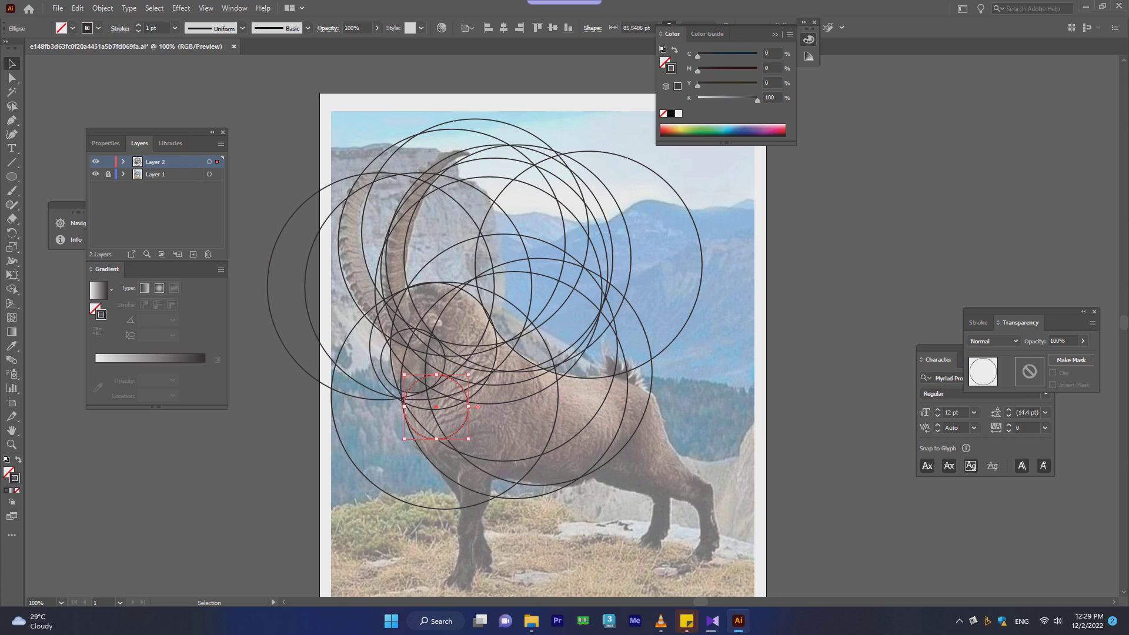
- Copy the small circle to the rump and scale it evenly to about 114 pt
drag(464, 420, 644, 422)
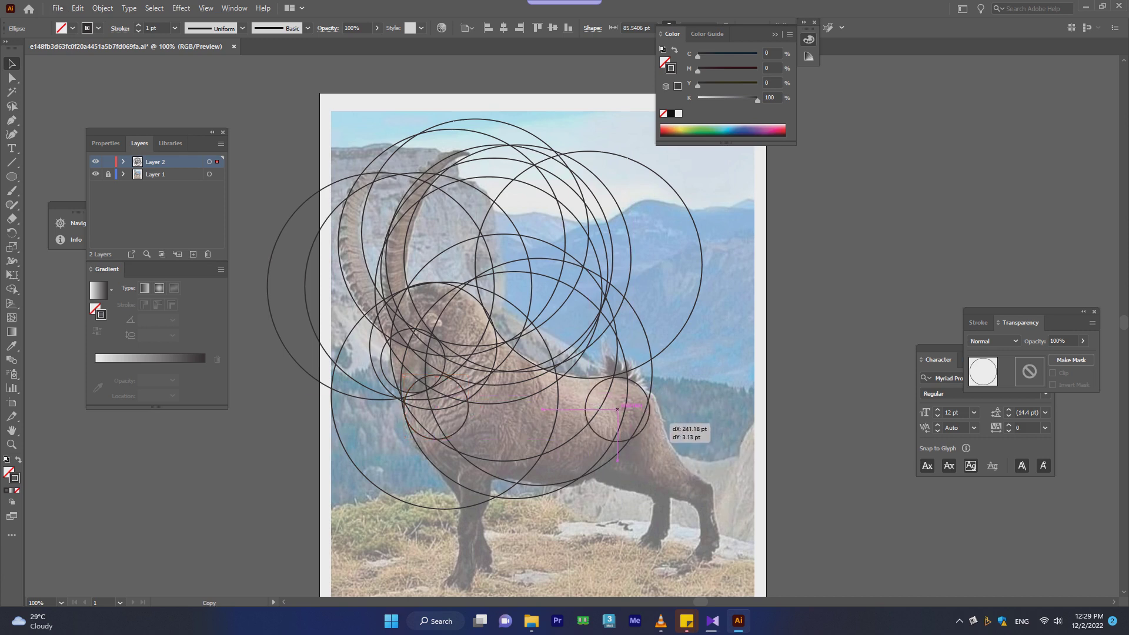
drag(617, 409, 618, 407)
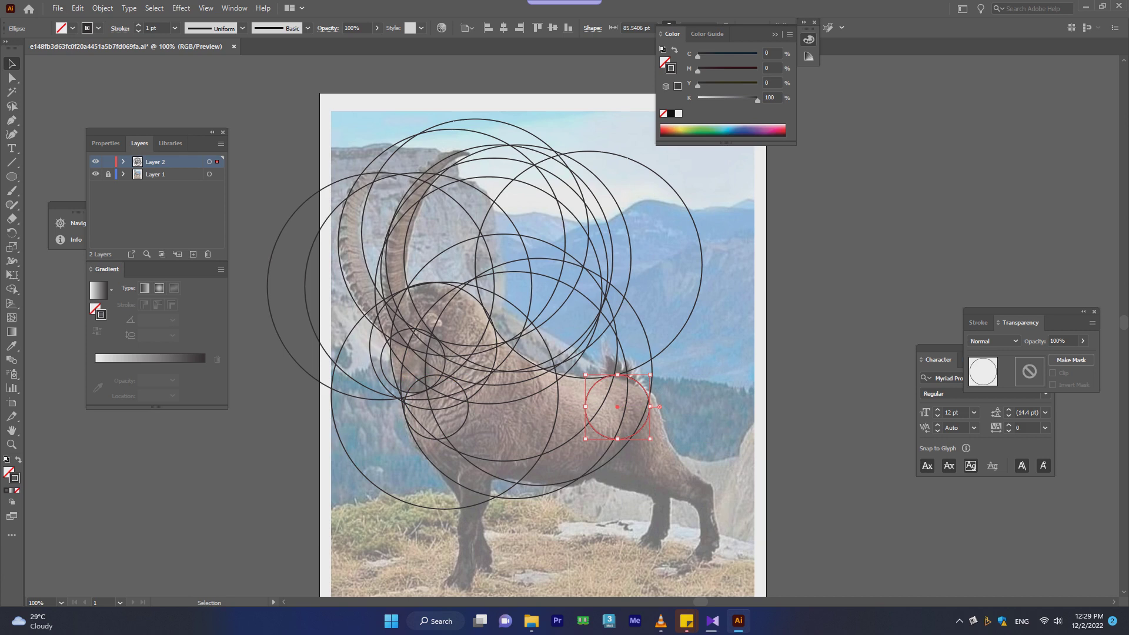
drag(650, 439, 660, 438)
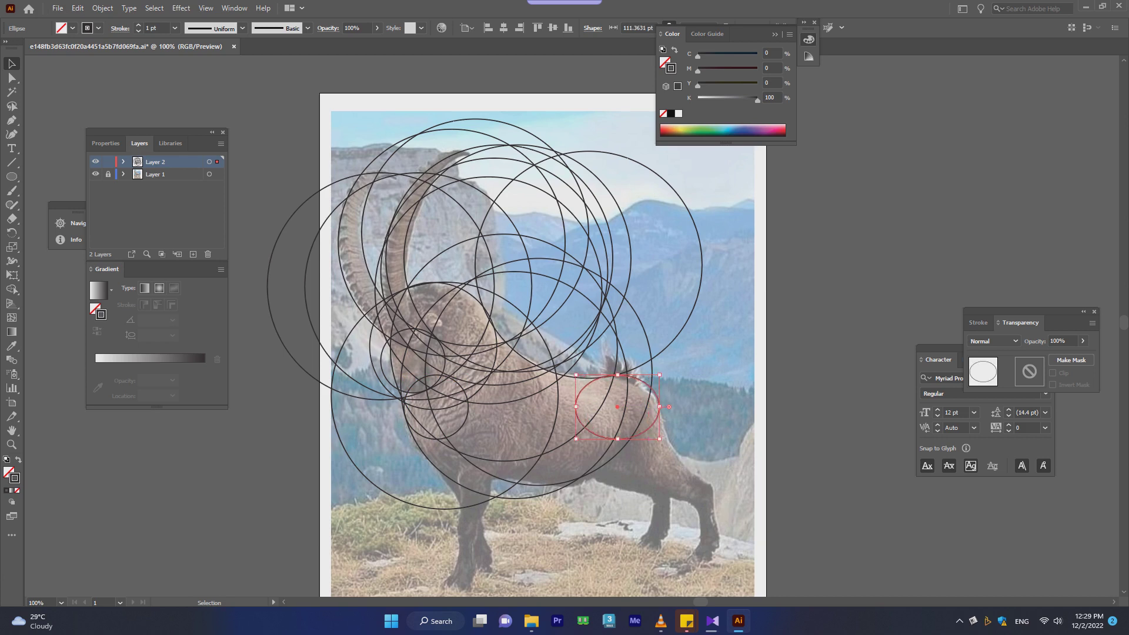
key(ctrl+z)
drag(650, 439, 662, 452)
drag(624, 374, 613, 377)
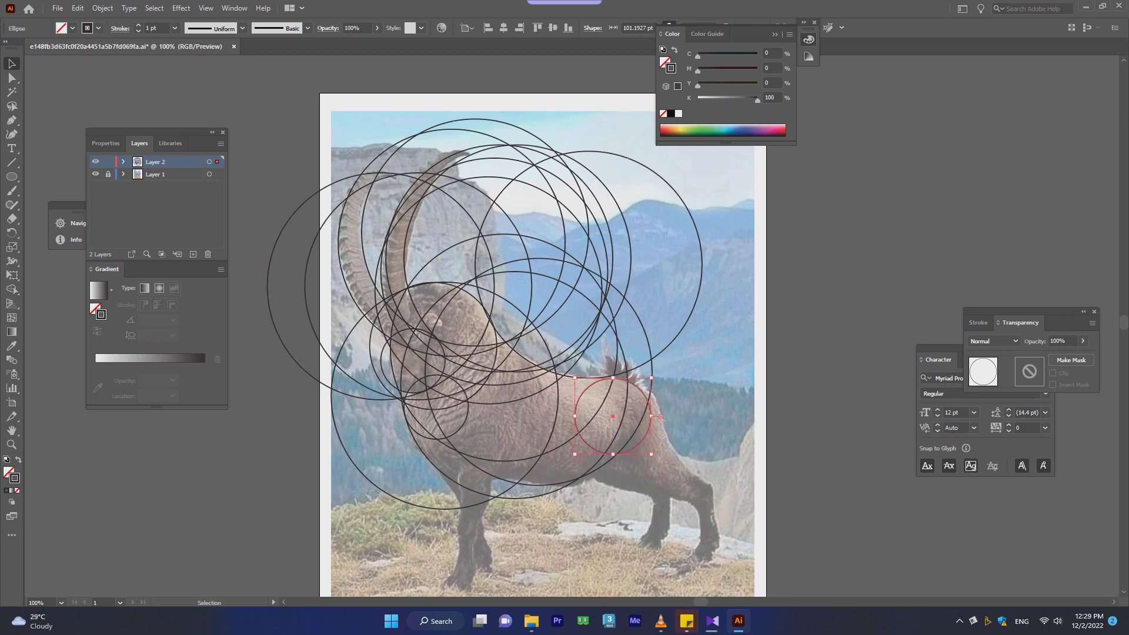
drag(651, 454, 666, 461)
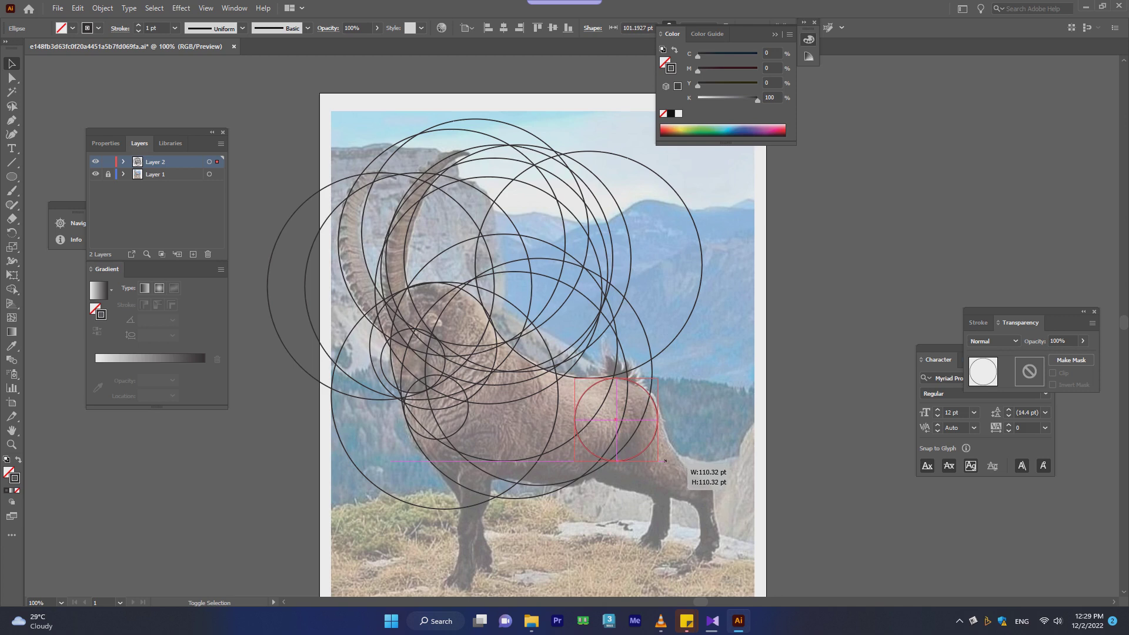
drag(666, 461, 664, 465)
key(ctrl+shift+a)
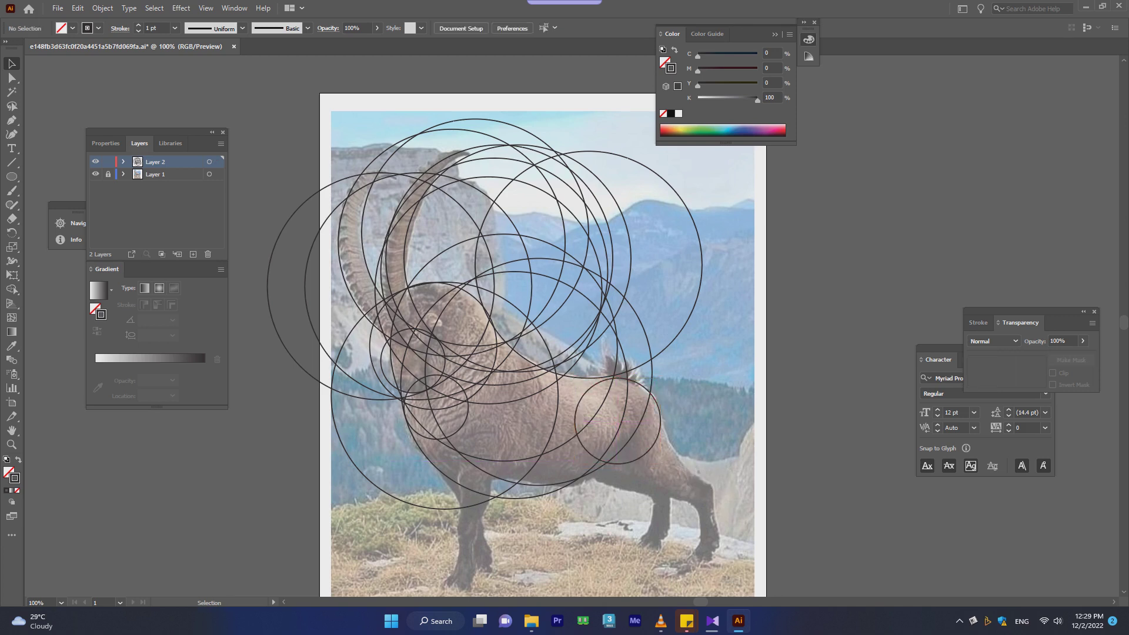
- Add a small circle at the hind hock and a large circle behind the hindquarters
drag(652, 445, 741, 485)
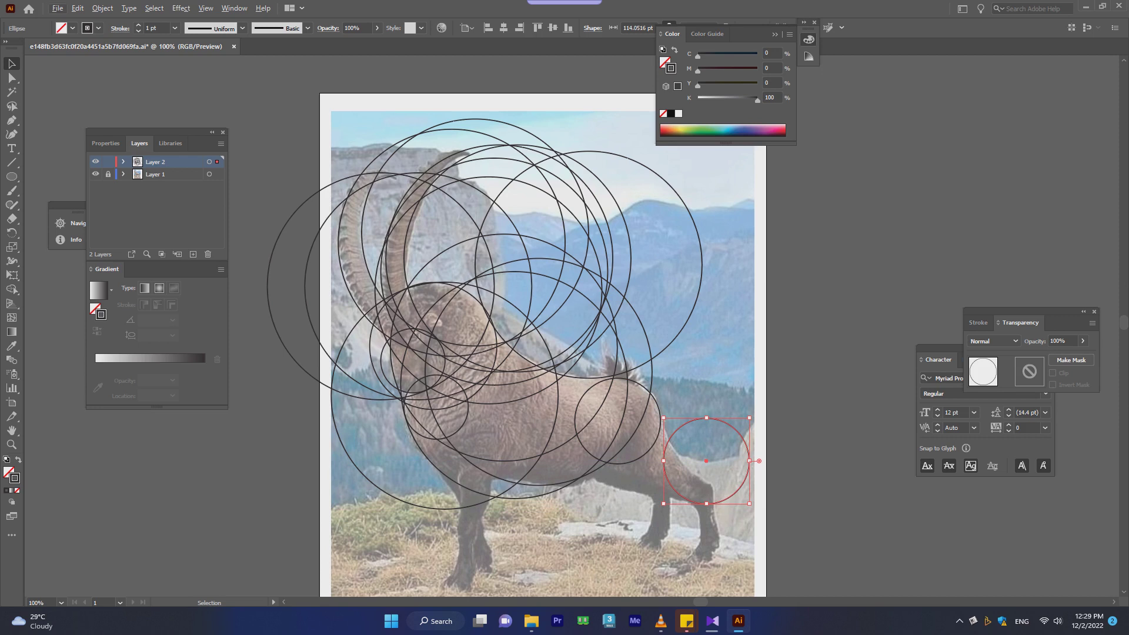
mouse_move(749, 418)
mouse_down()
mouse_move(690, 477)
mouse_move(696, 508)
mouse_up()
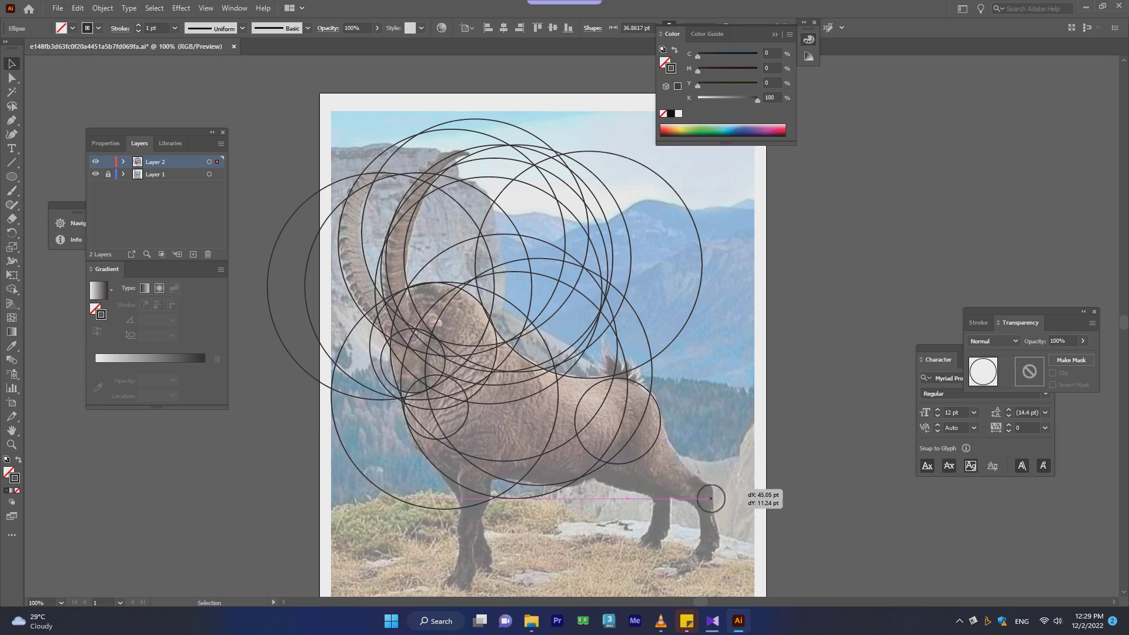
drag(697, 509, 698, 476)
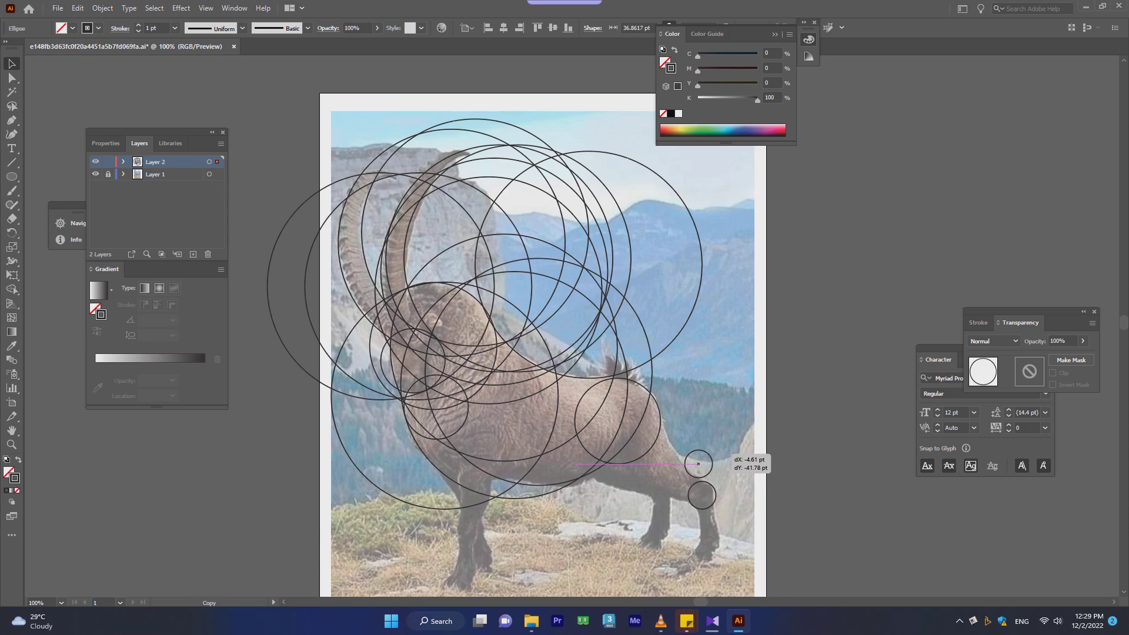
drag(713, 449, 812, 350)
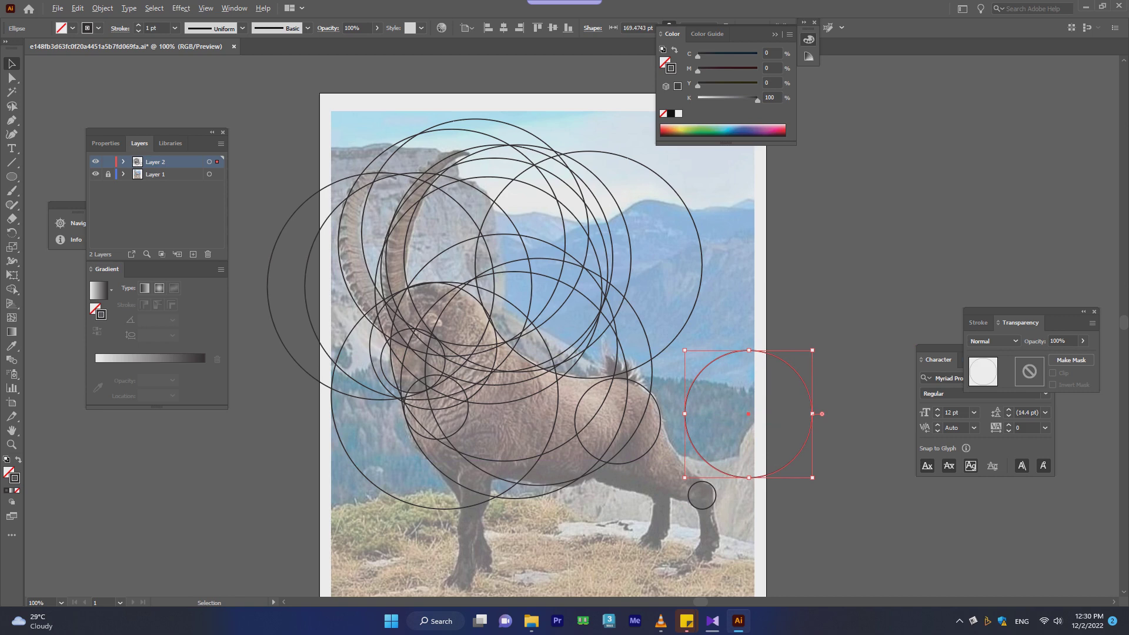
drag(748, 414, 724, 421)
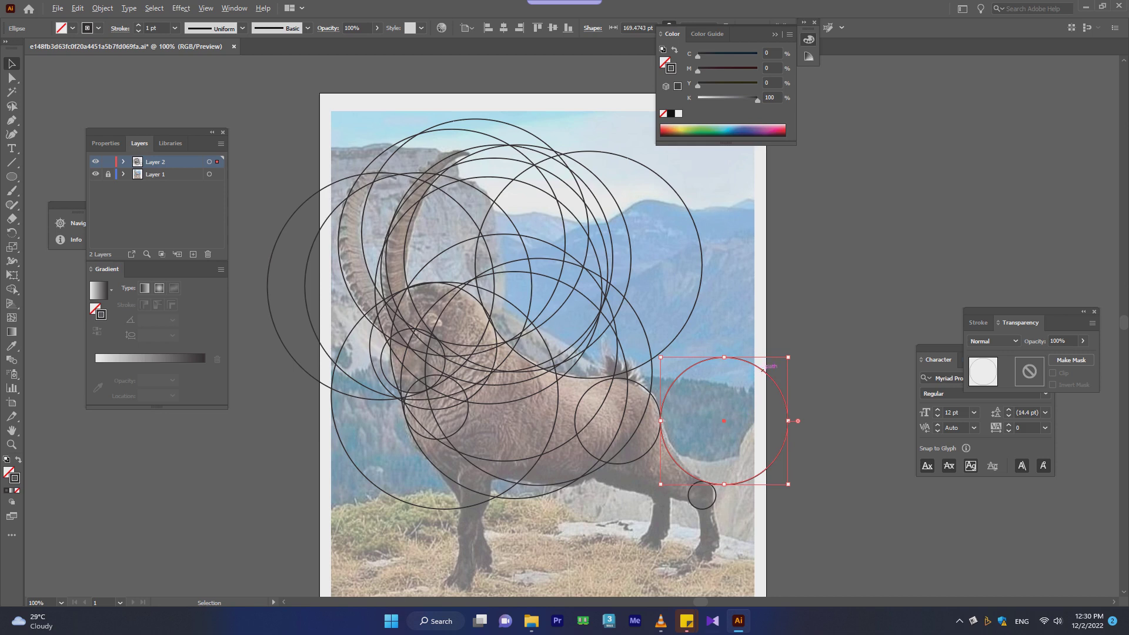
- Copy the large circle below the hind legs and Shift-enlarge it to about 211 pt
drag(759, 368, 652, 492)
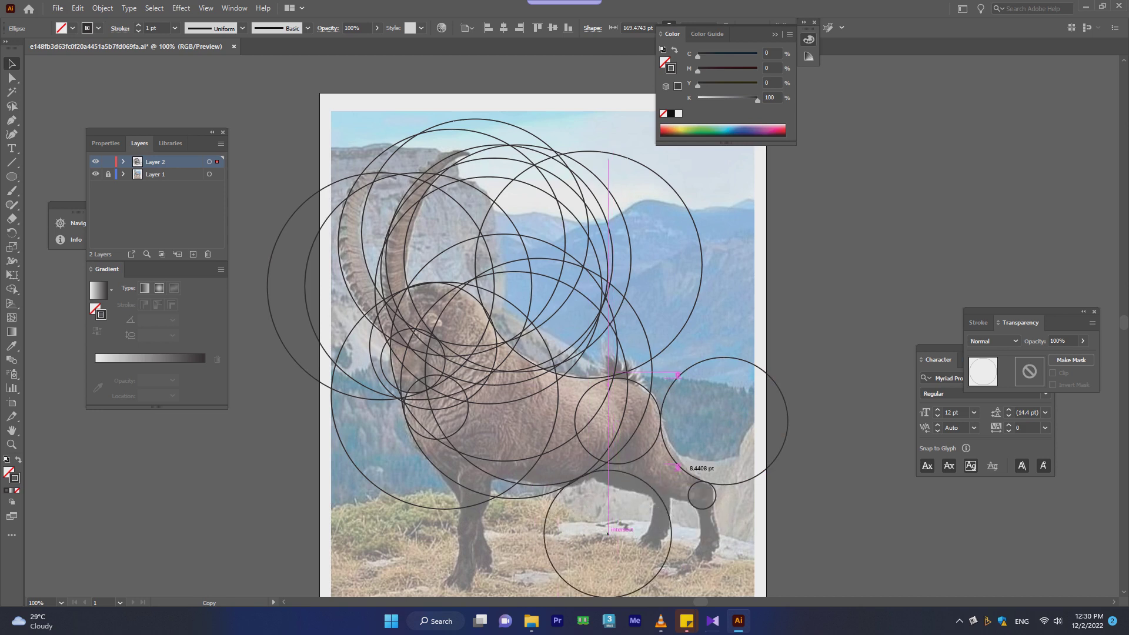
drag(653, 491, 643, 480)
scroll(527, 327, down, 2)
key(shift)
drag(672, 491, 722, 585)
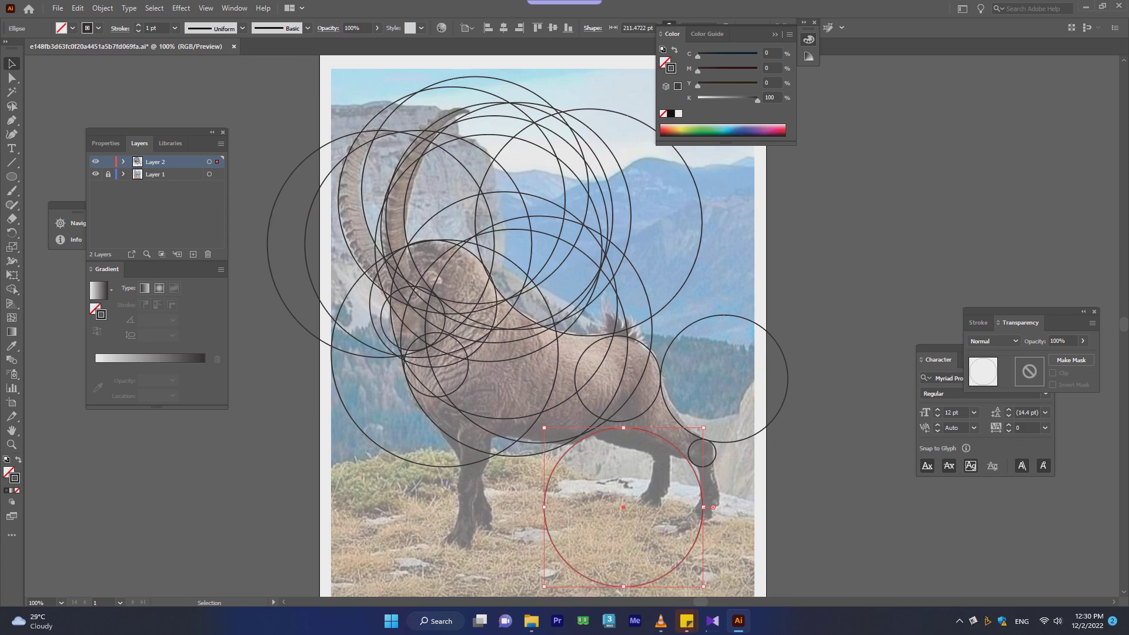
- Nudge the lower circle up-left, enlarge it slightly, and settle it around the hind legs
key(Left)
key(Up)
key(Left)
key(Up)
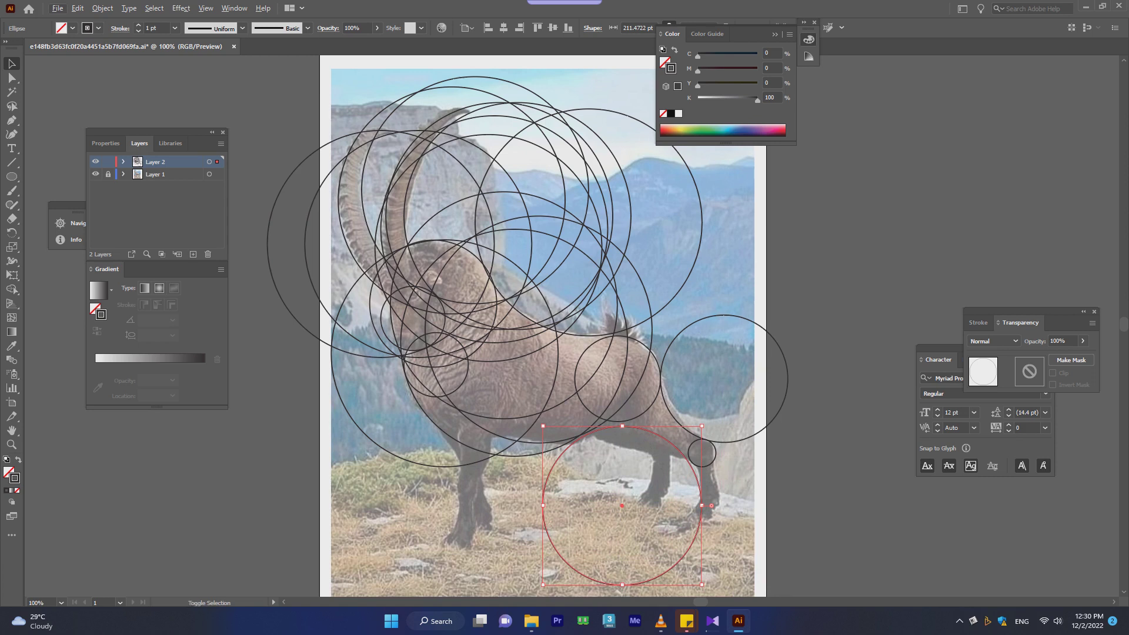
drag(702, 584, 712, 595)
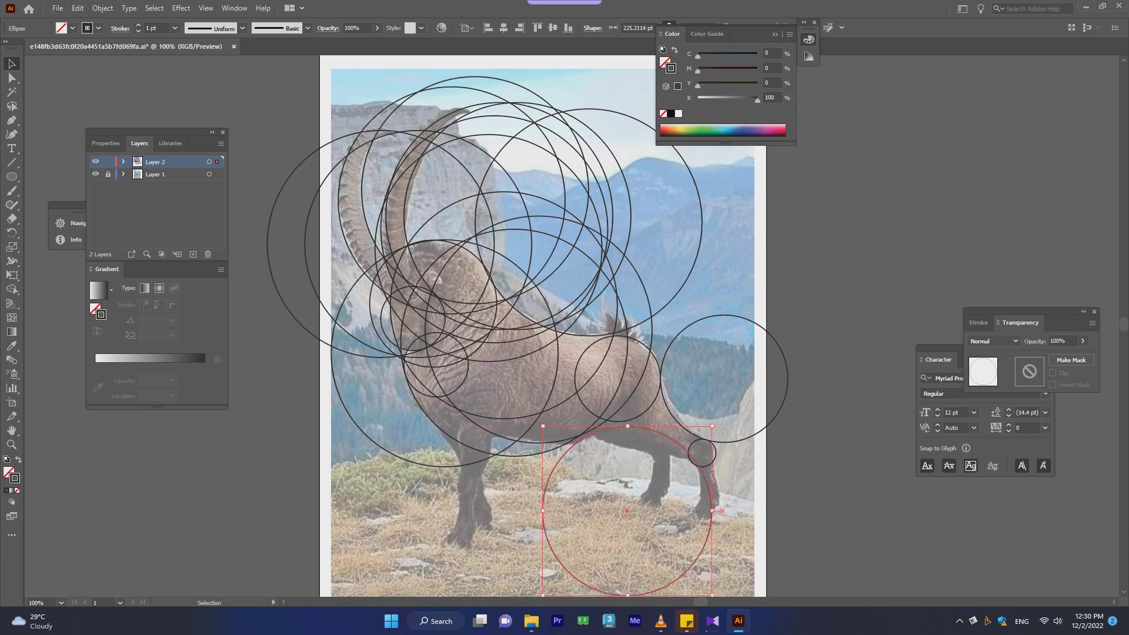
drag(627, 511, 617, 511)
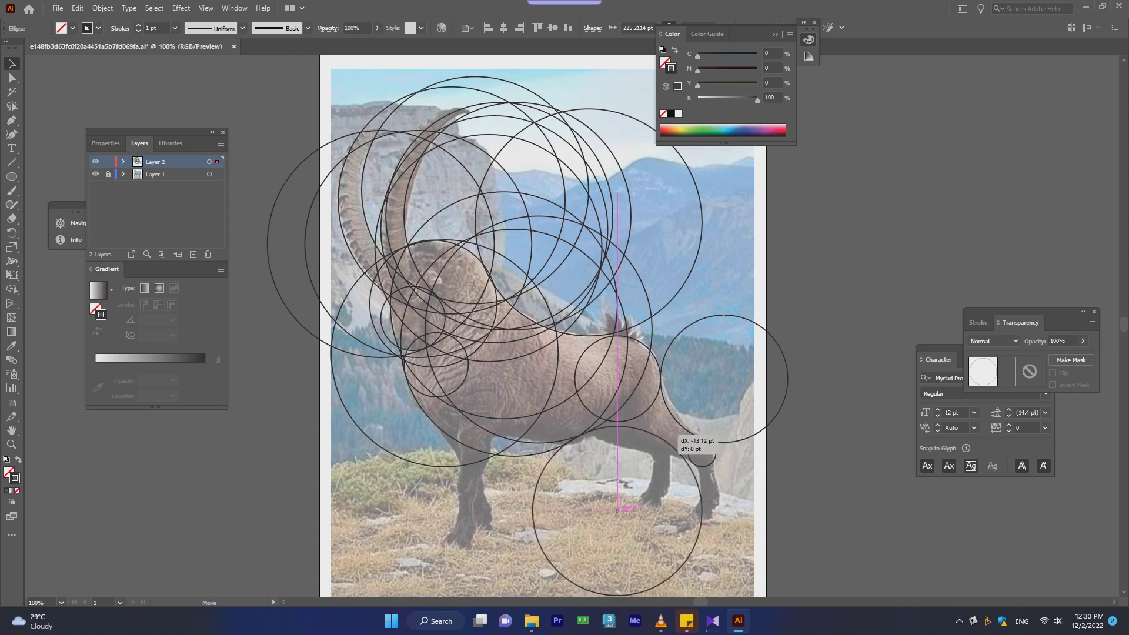
drag(617, 511, 628, 511)
- Copy the large lower circle around the front legs and another beside the right-hand leg
click(661, 432)
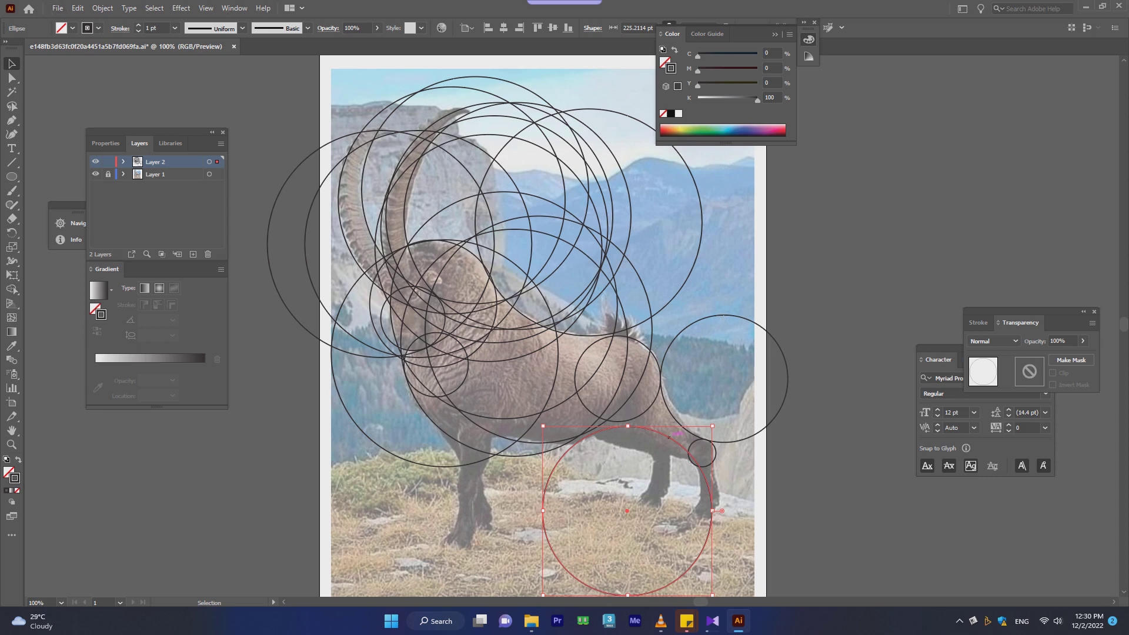
drag(670, 436, 405, 438)
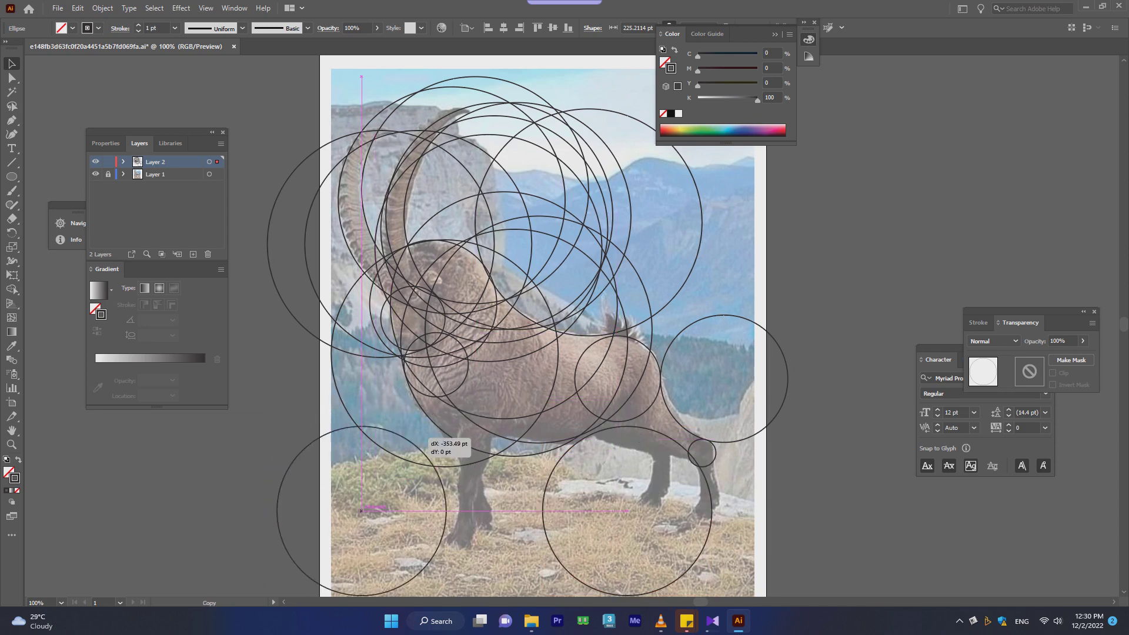
drag(405, 438, 448, 419)
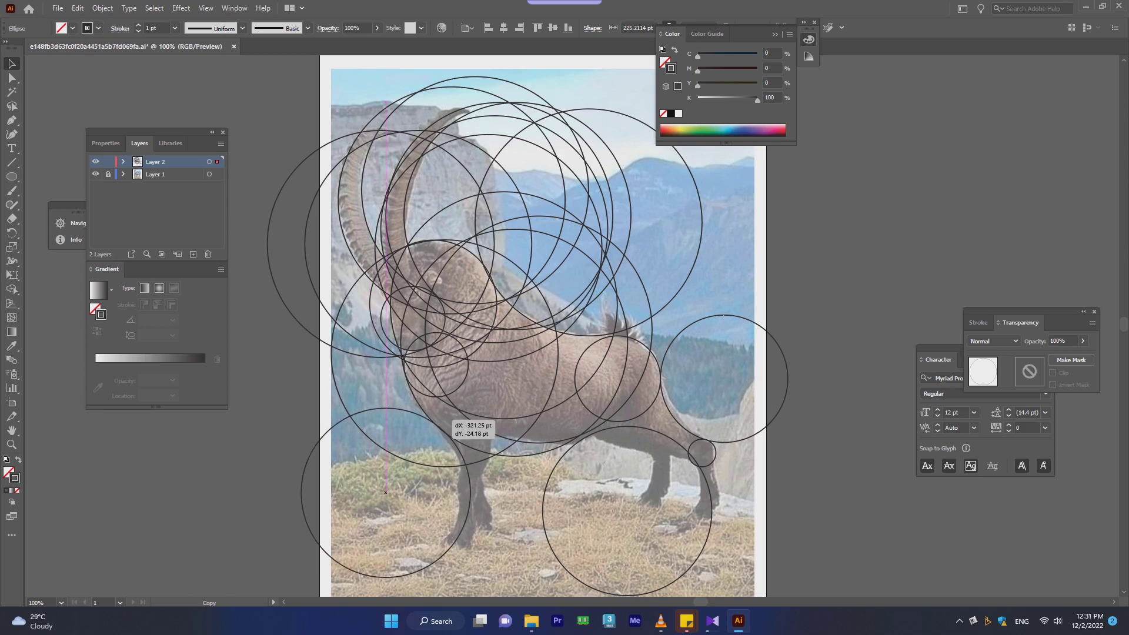
drag(448, 419, 438, 409)
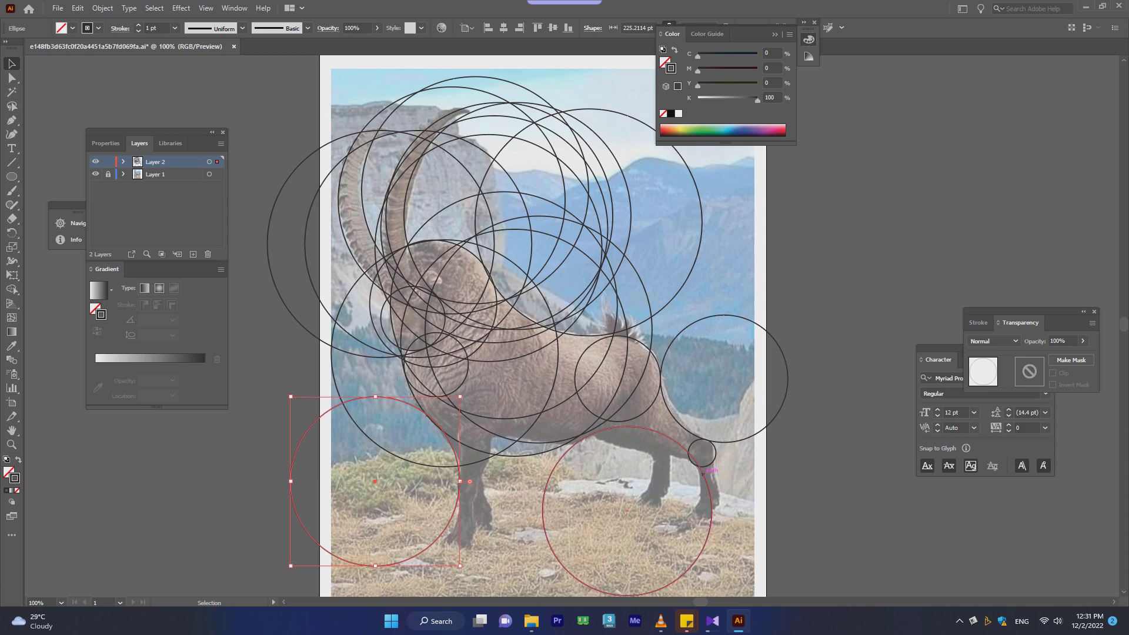
mouse_move(702, 470)
mouse_down()
mouse_move(891, 408)
mouse_move(871, 416)
mouse_move(889, 419)
mouse_up()
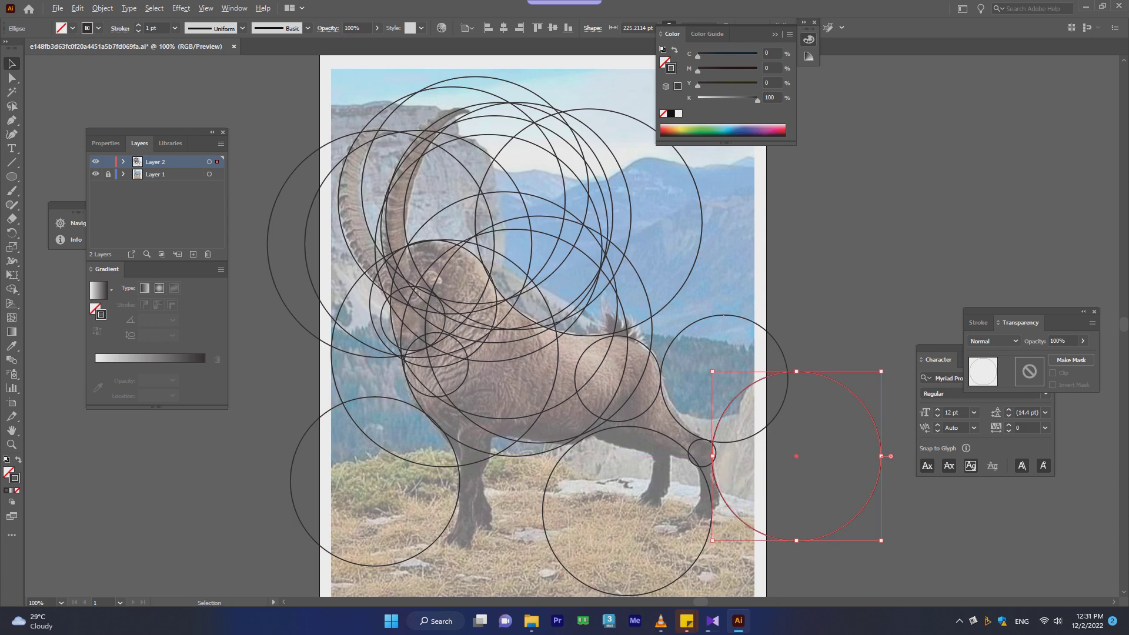
- Place a circle copy over the ibex's rump and enlarge it to 239 pt
alt+drag(788, 460, 754, 475)
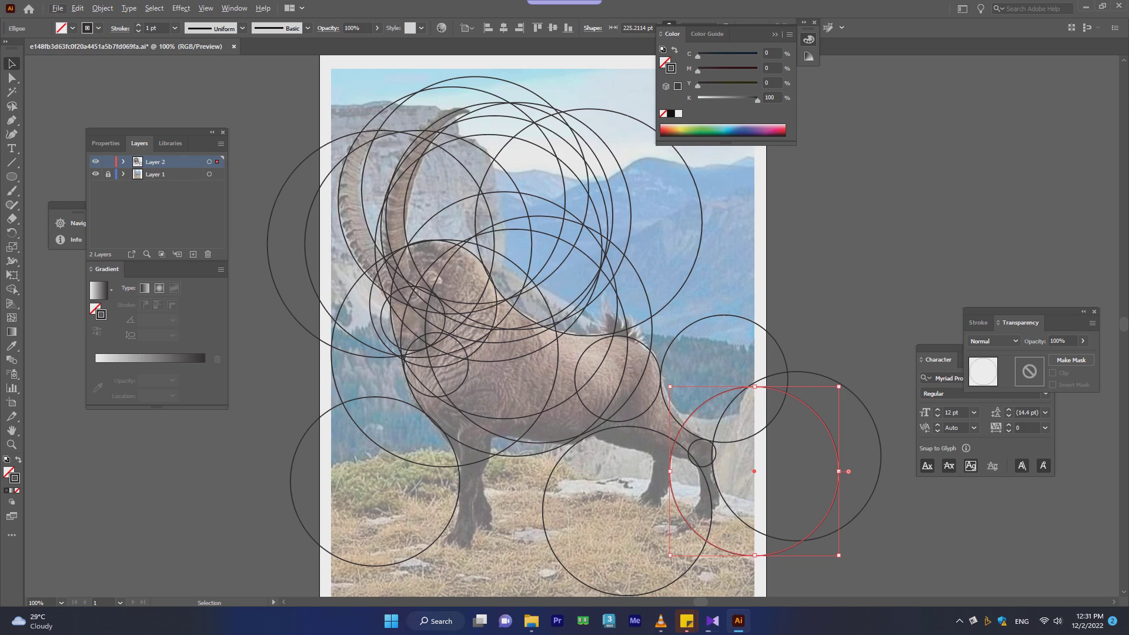
drag(827, 418, 673, 476)
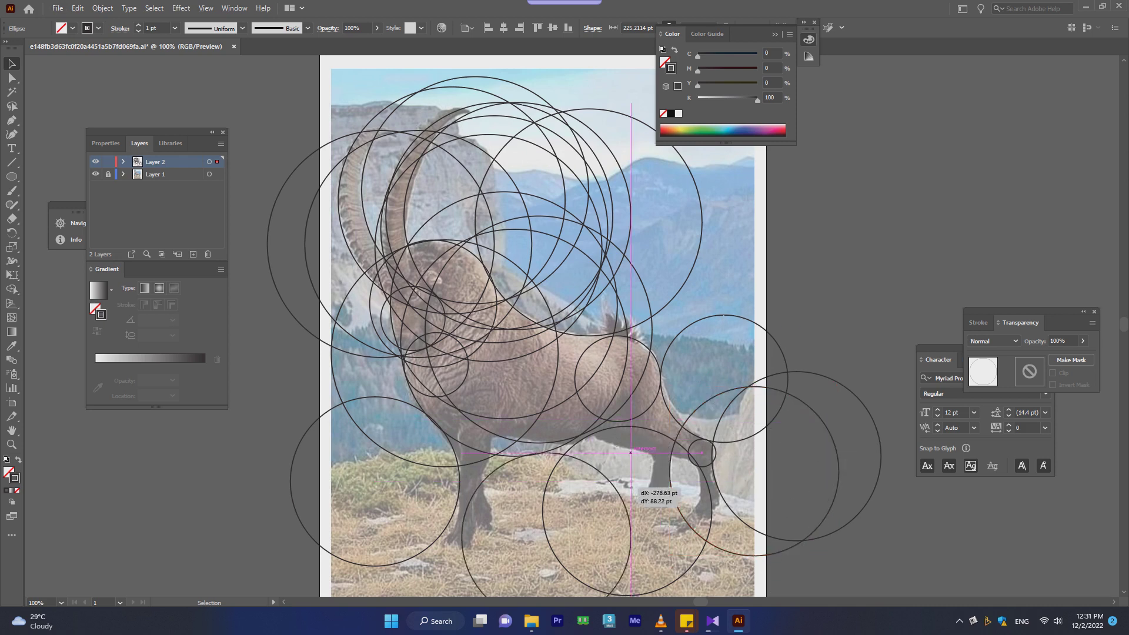
mouse_move(691, 479)
alt+mouse_down()
mouse_move(731, 299)
mouse_move(762, 337)
mouse_move(739, 322)
alt+mouse_up()
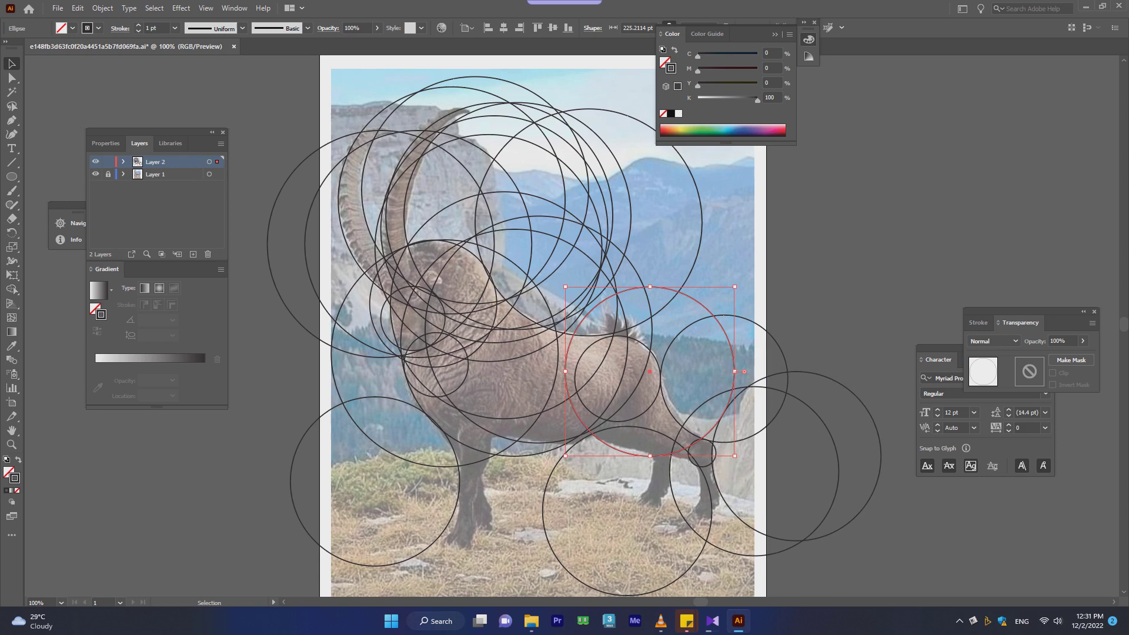
drag(734, 456, 777, 466)
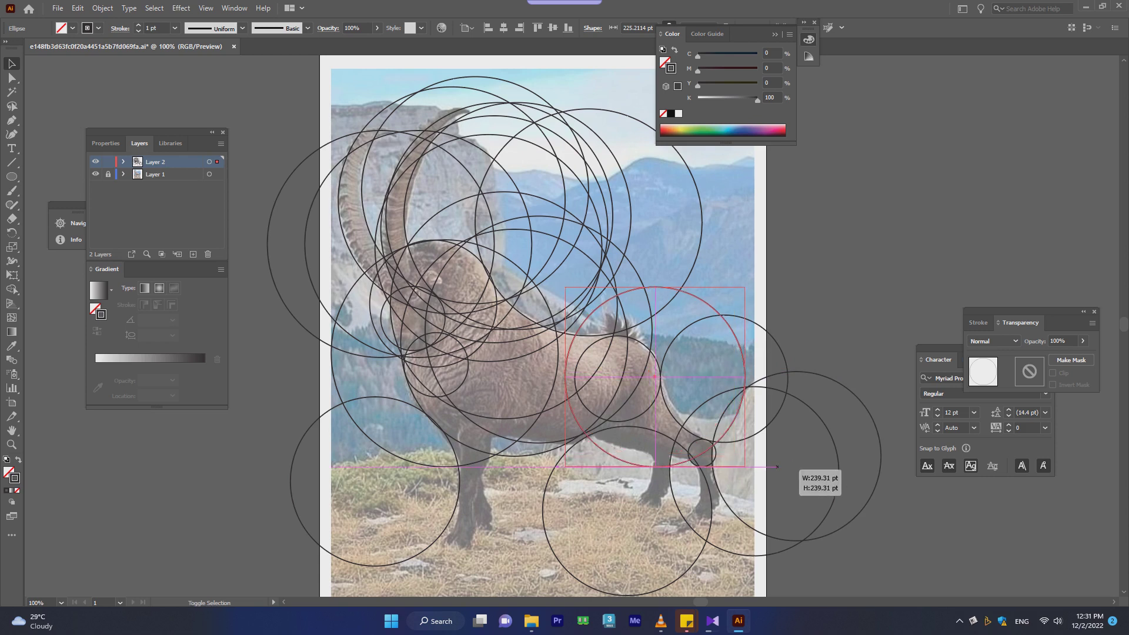
drag(777, 467, 778, 466)
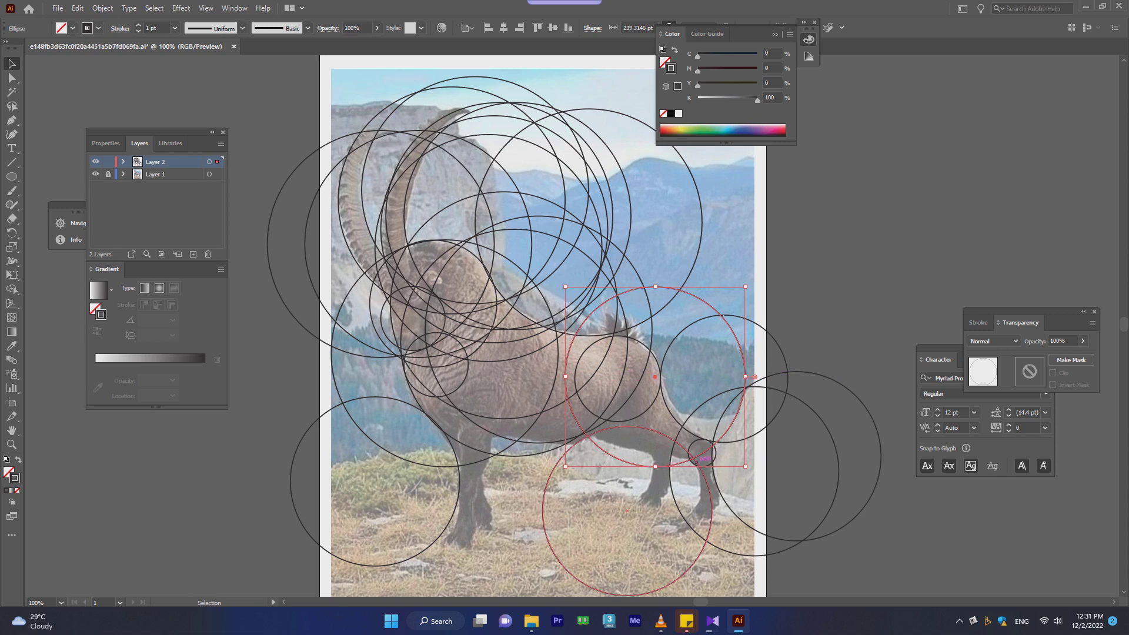
drag(702, 456, 701, 452)
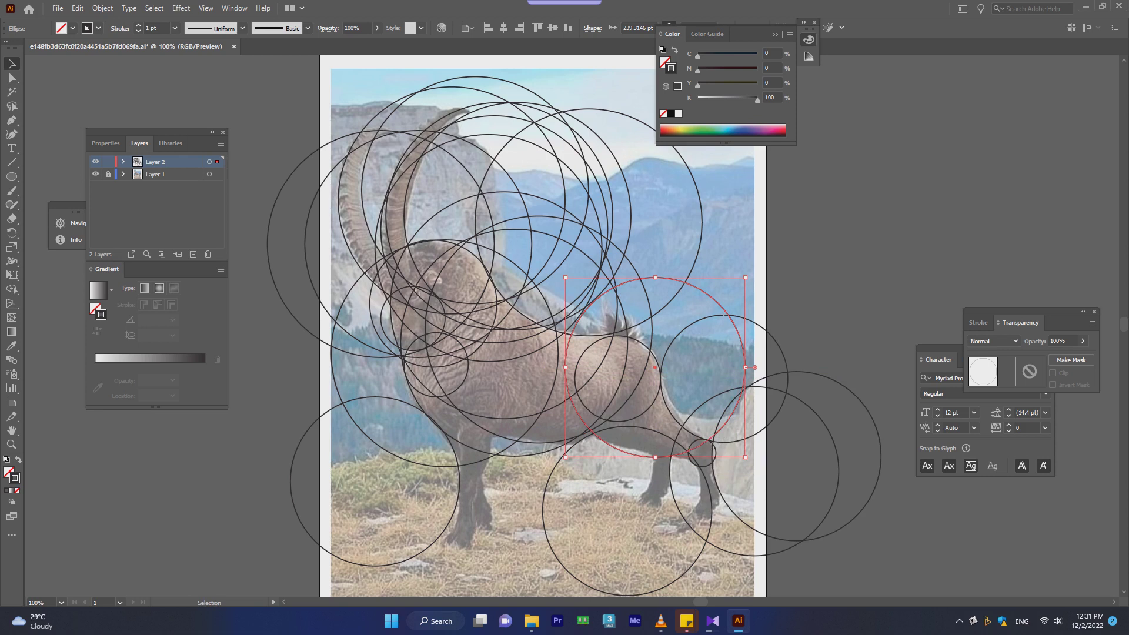
- Copy the large circle below the belly, shrink it to about 96 pt, and deselect
mouse_move(699, 288)
mouse_down()
mouse_move(531, 540)
mouse_move(631, 441)
mouse_up()
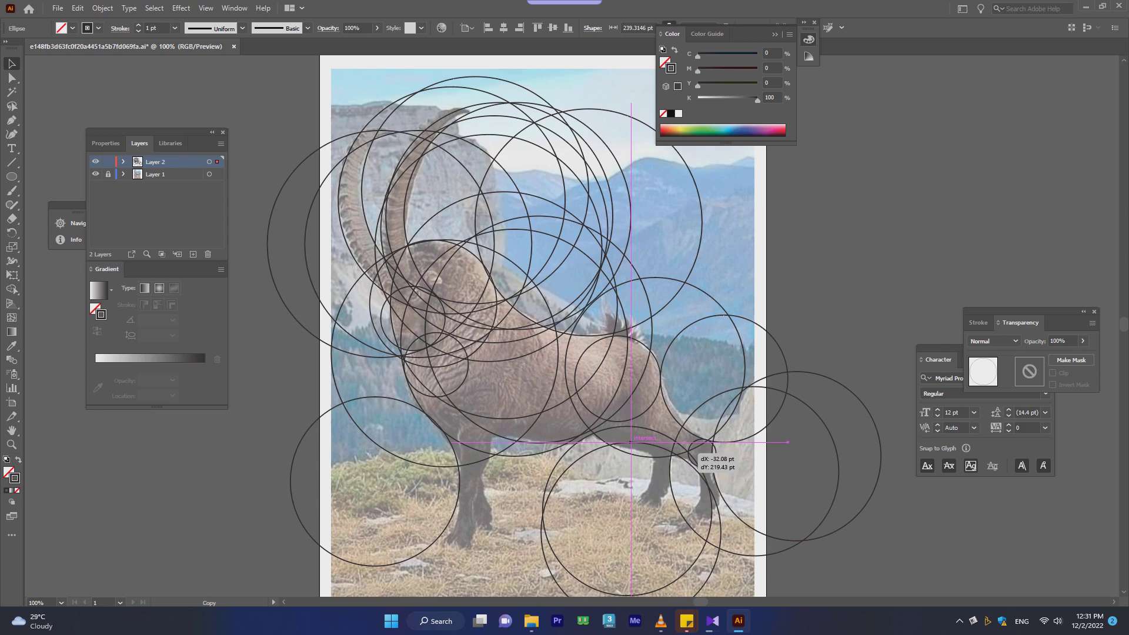
drag(694, 453, 627, 437)
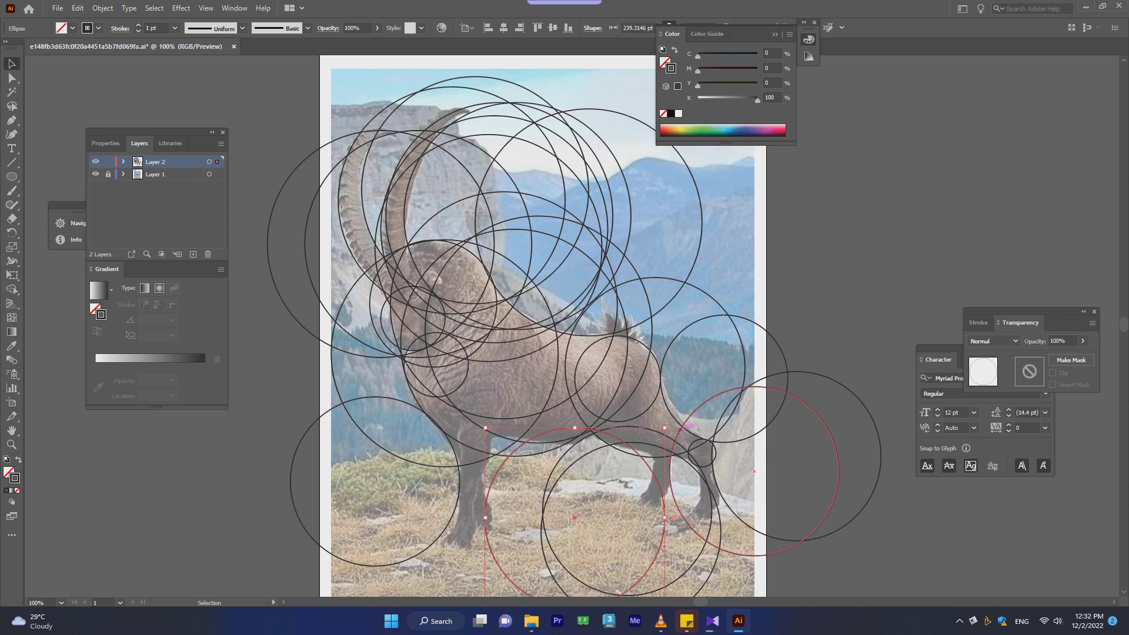
drag(665, 427, 631, 453)
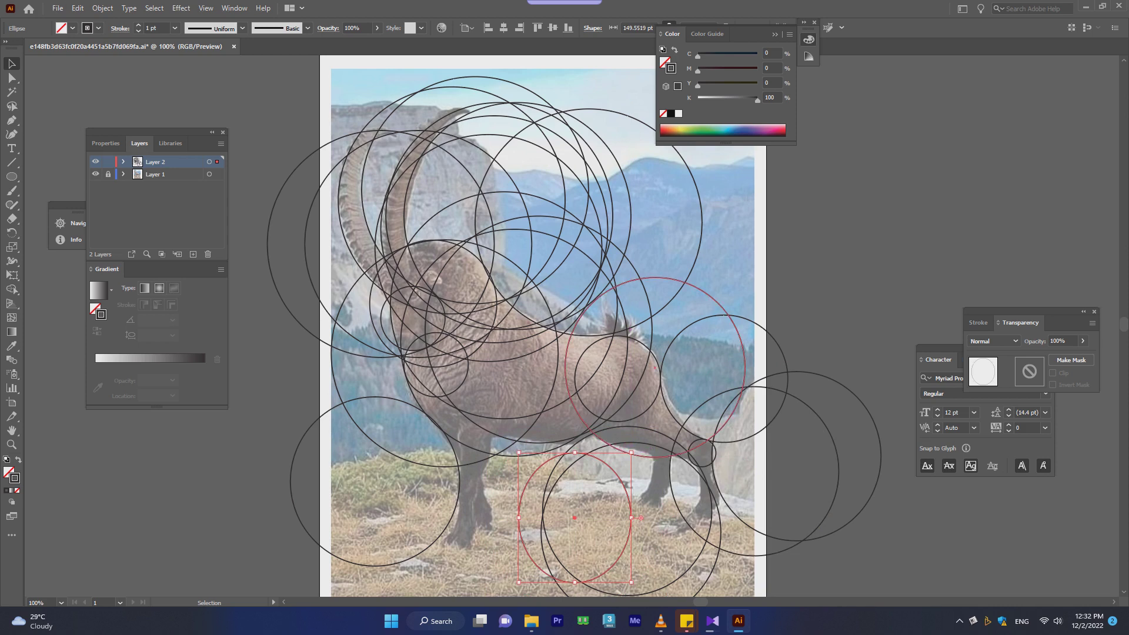
drag(631, 453, 603, 499)
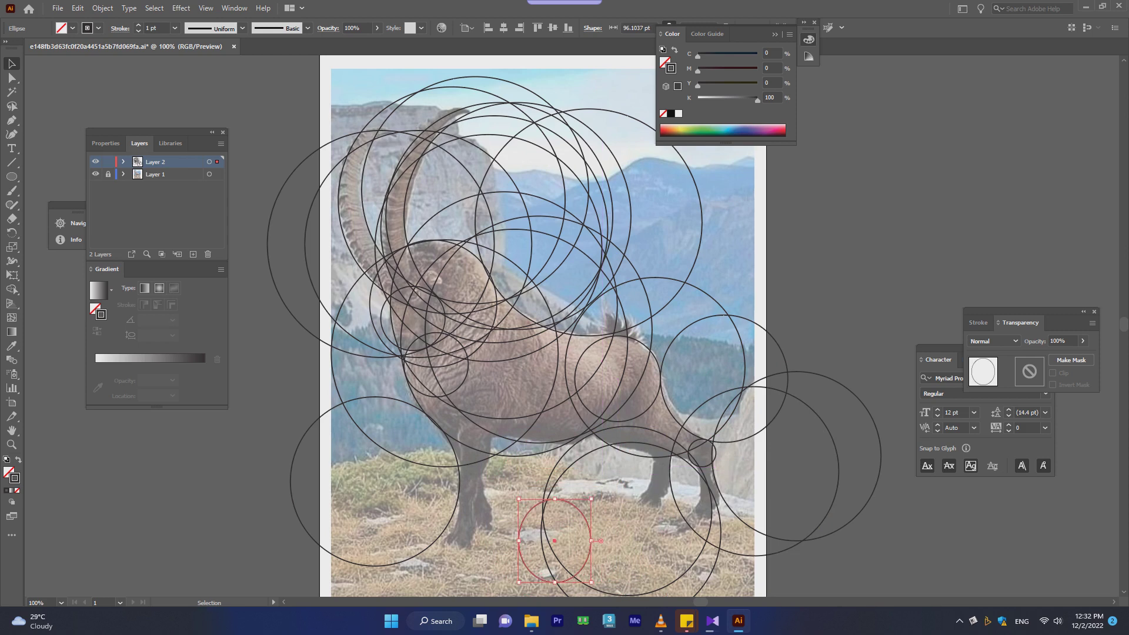
click(601, 541)
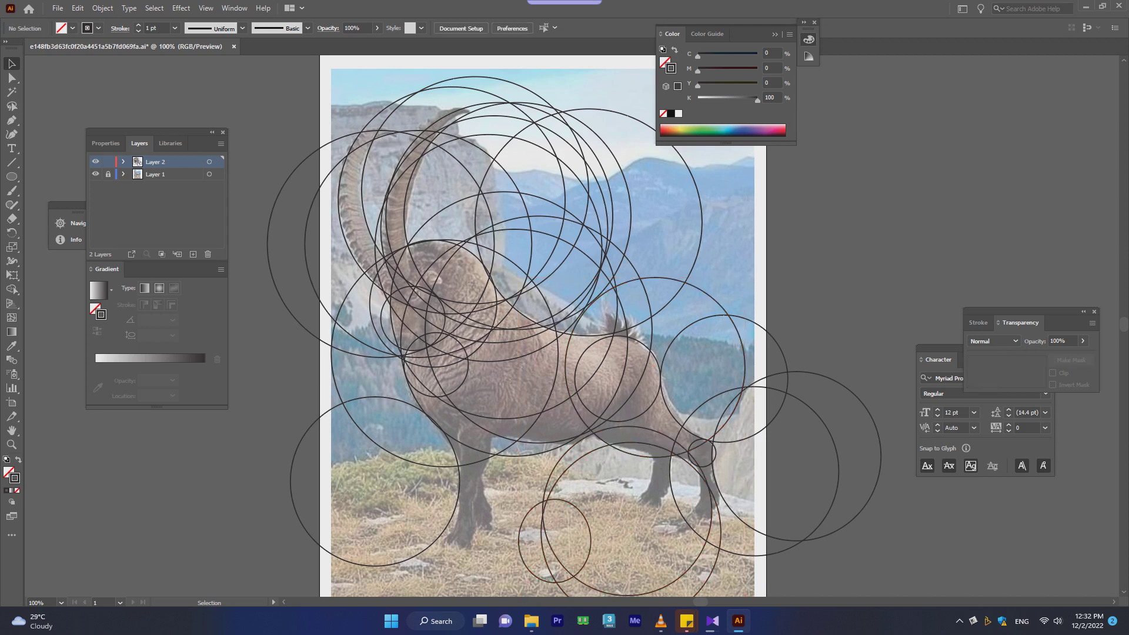
- Move the small circle between the hind legs and squash it into a shorter ellipse
drag(555, 539, 617, 478)
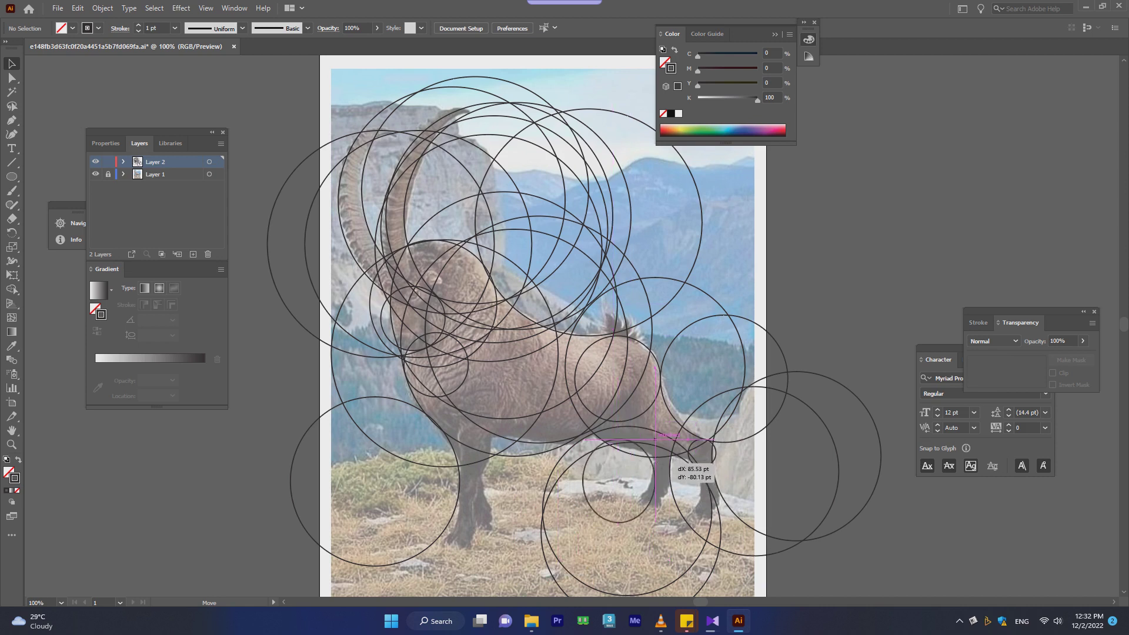
drag(617, 478, 618, 479)
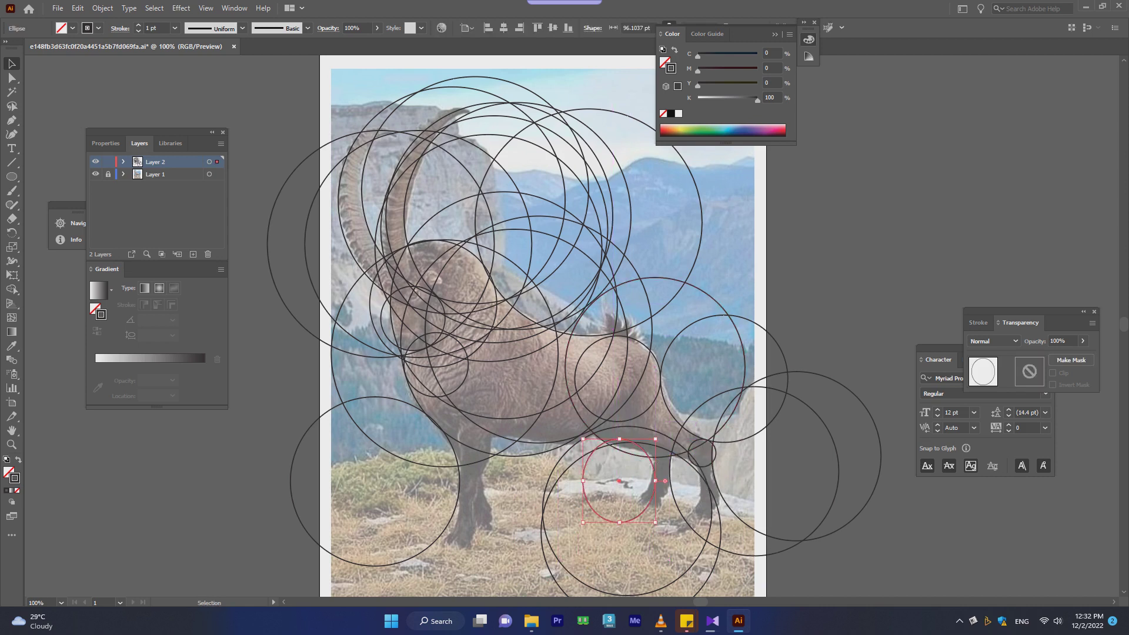
drag(619, 522, 630, 507)
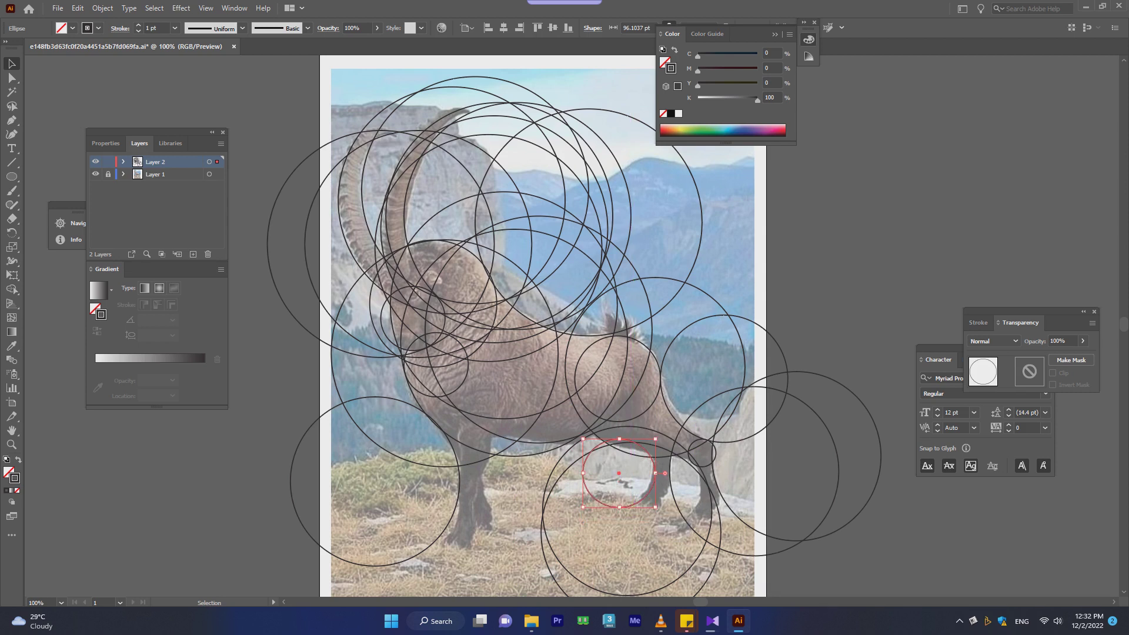
key(Left)
key(Left)
key(Left)
key(Left)
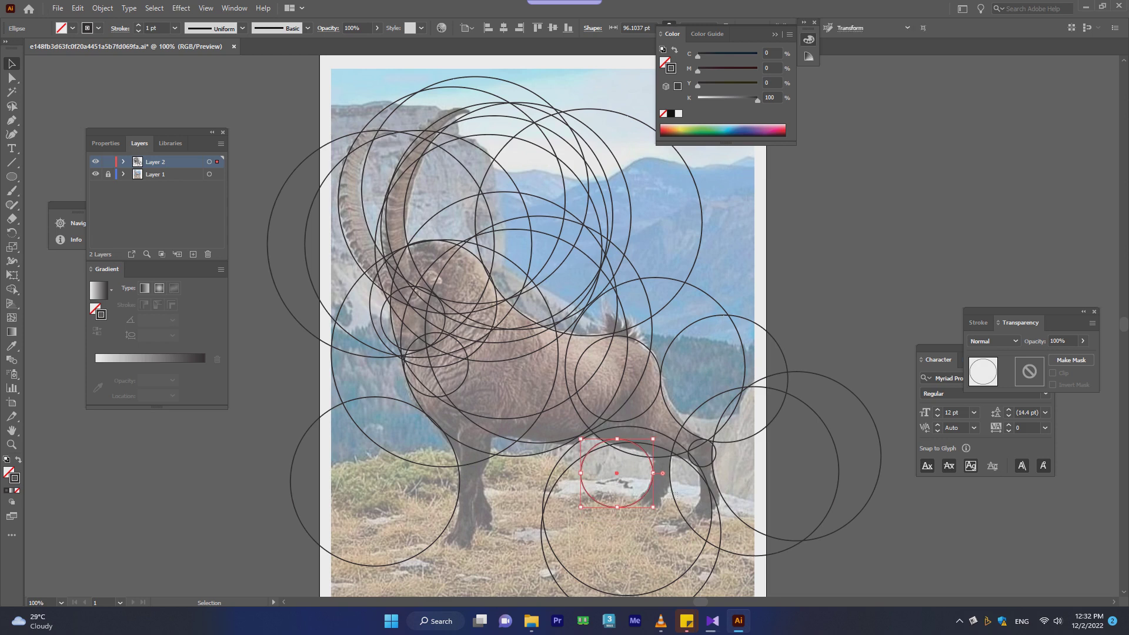
shift+click(838, 471)
key(ctrl+shift+a)
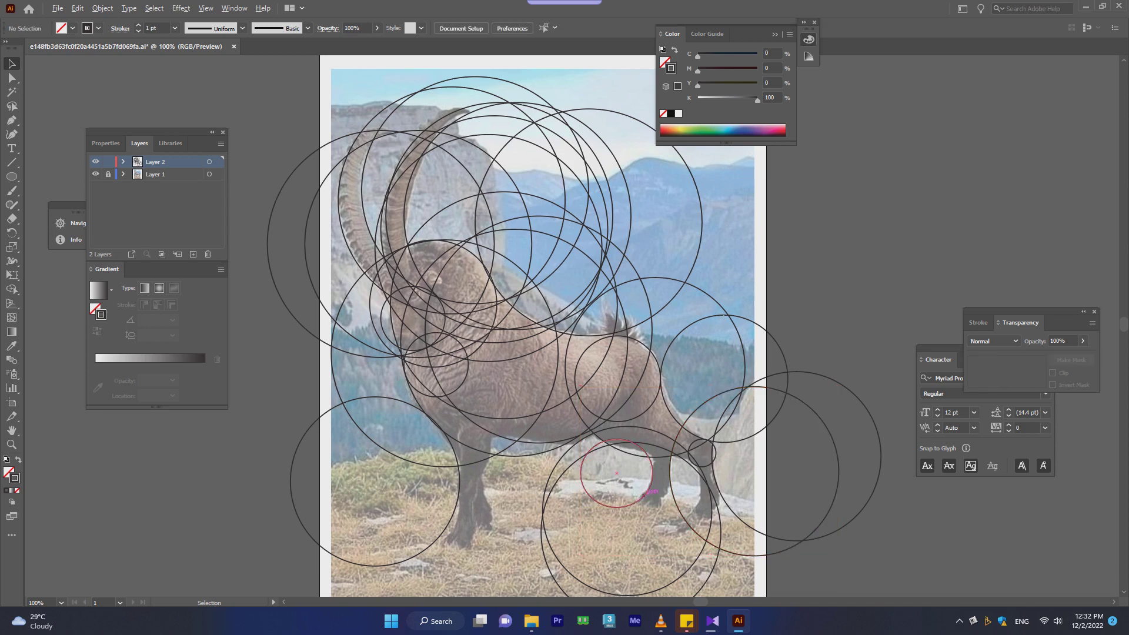
- Copy small circles along the hind leg and down near the hoof
mouse_move(657, 489)
mouse_down()
mouse_move(712, 510)
mouse_move(640, 473)
mouse_up()
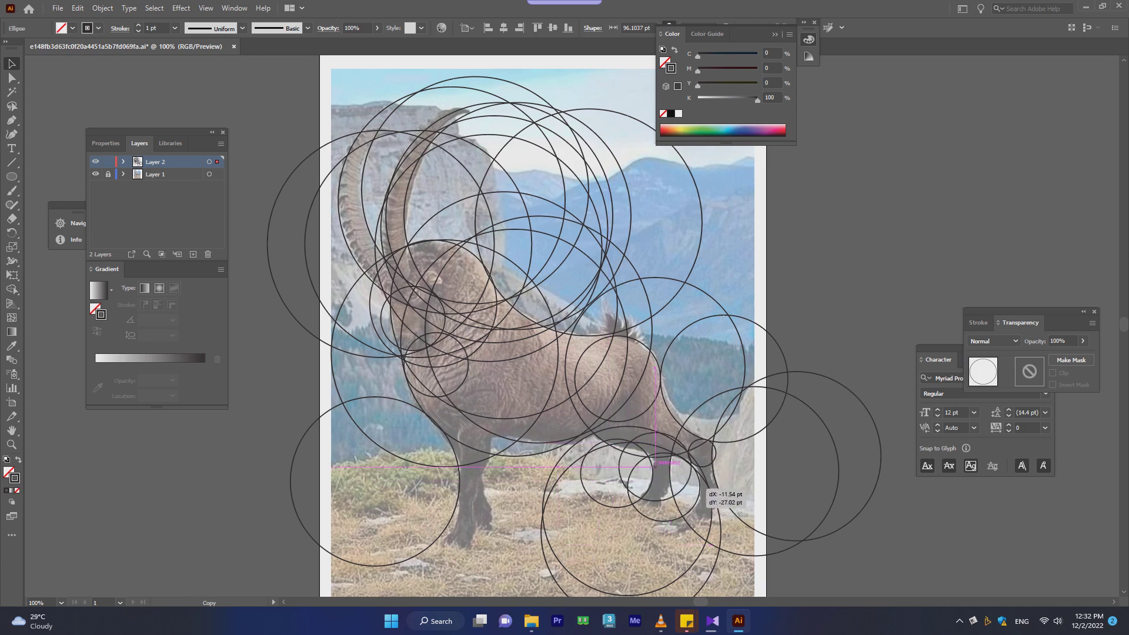
drag(641, 473, 609, 473)
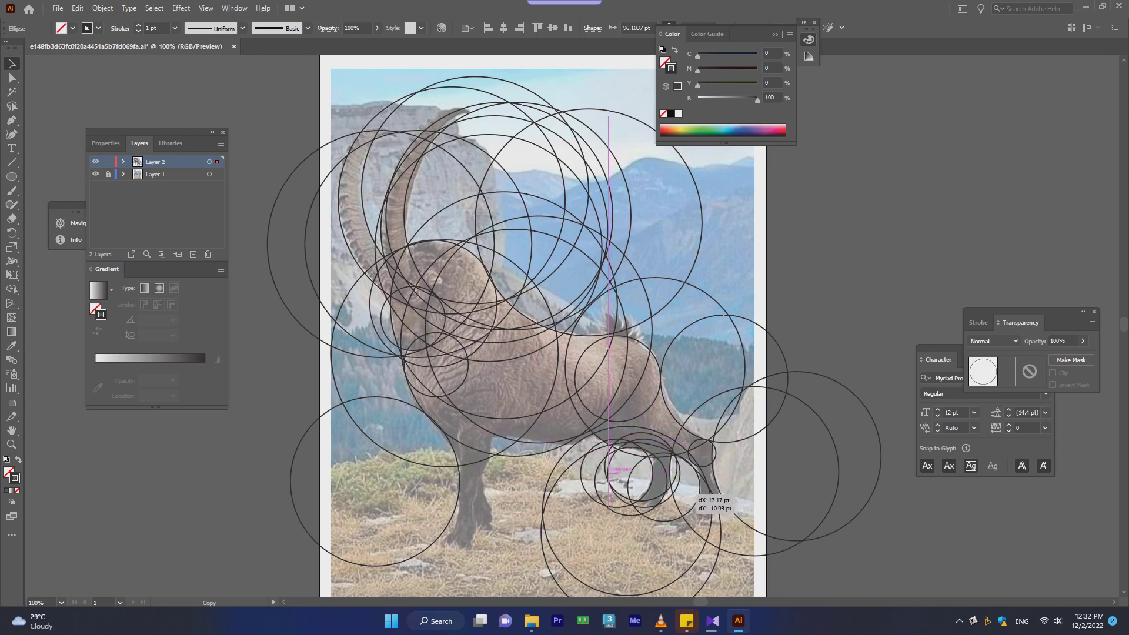
drag(608, 474, 609, 475)
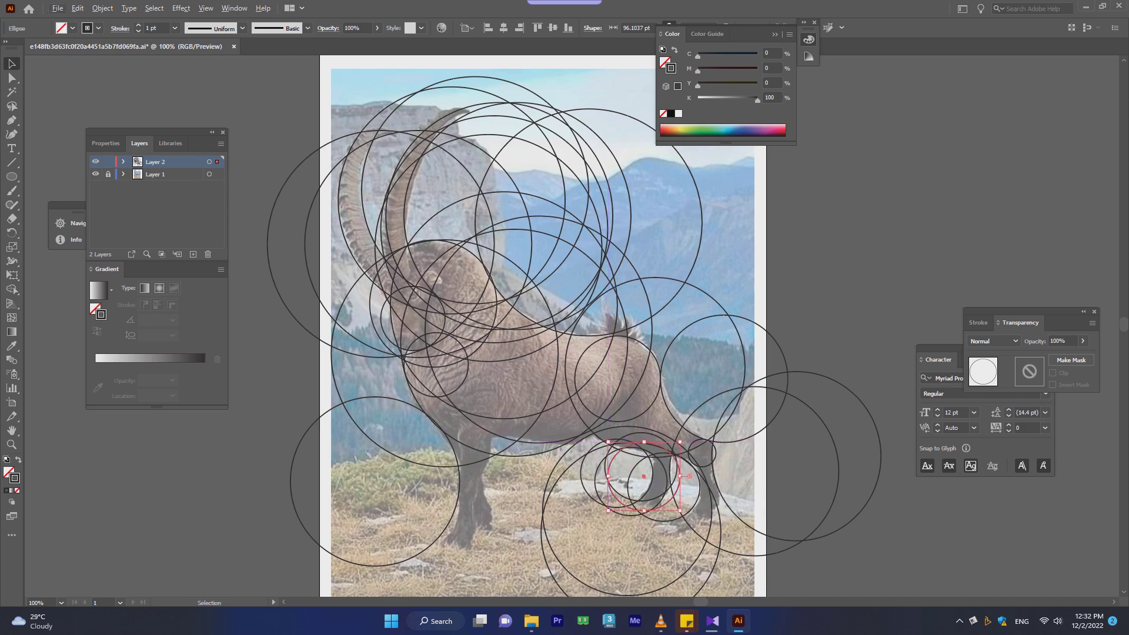
drag(619, 484, 660, 511)
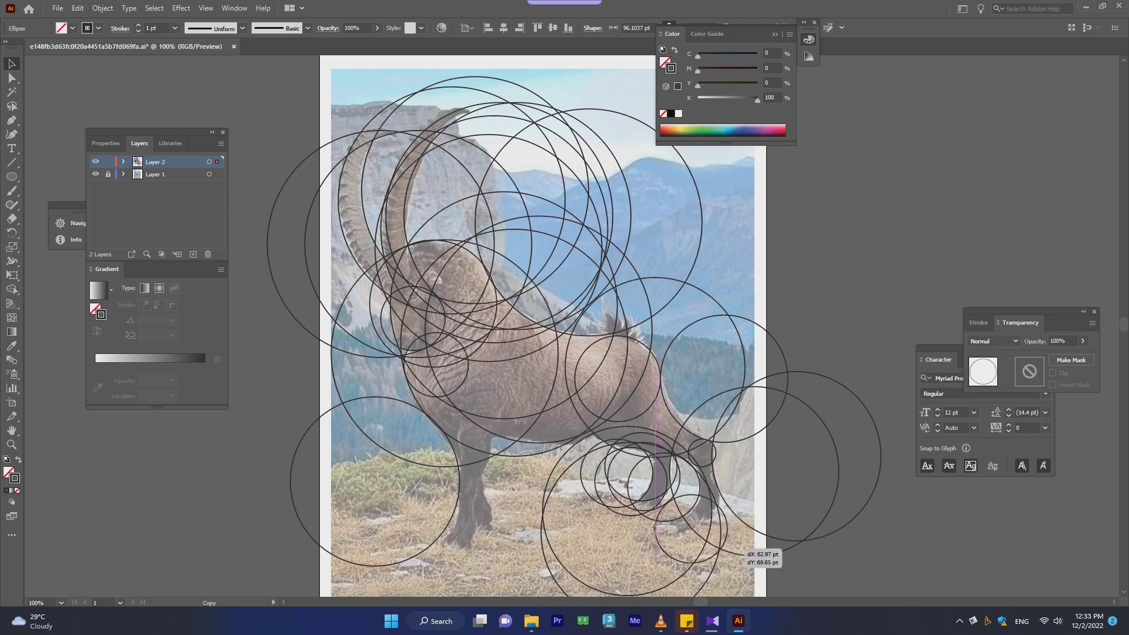
mouse_move(661, 511)
mouse_down()
mouse_move(643, 514)
mouse_move(680, 516)
mouse_up()
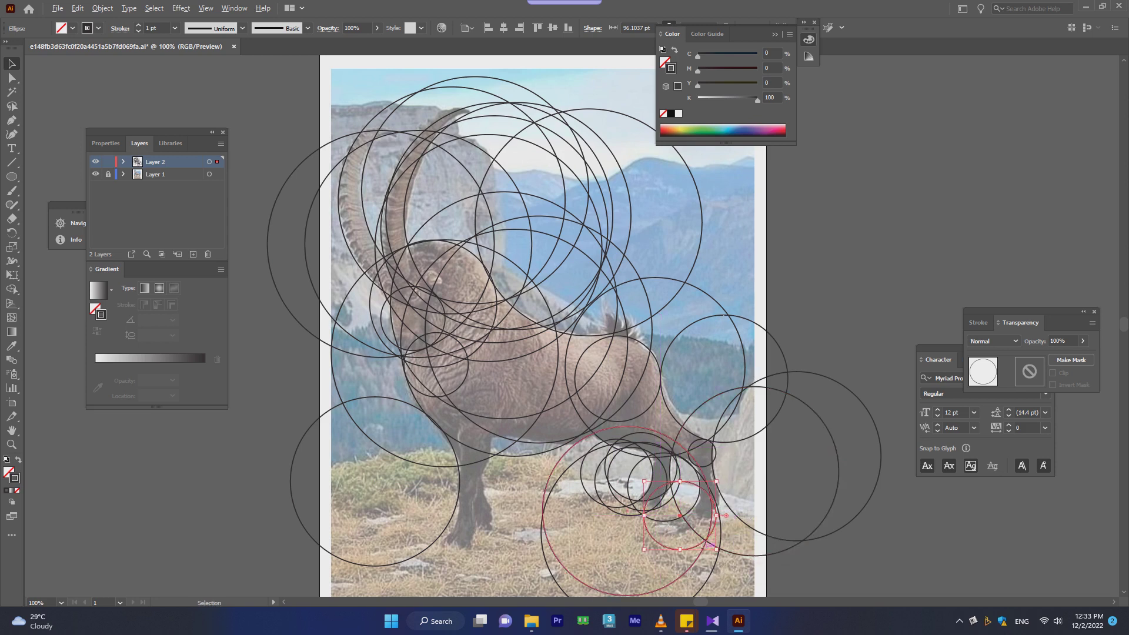
- Add another small circle beside the hoof and copy the large right circle left over the hind legs
drag(716, 515, 839, 471)
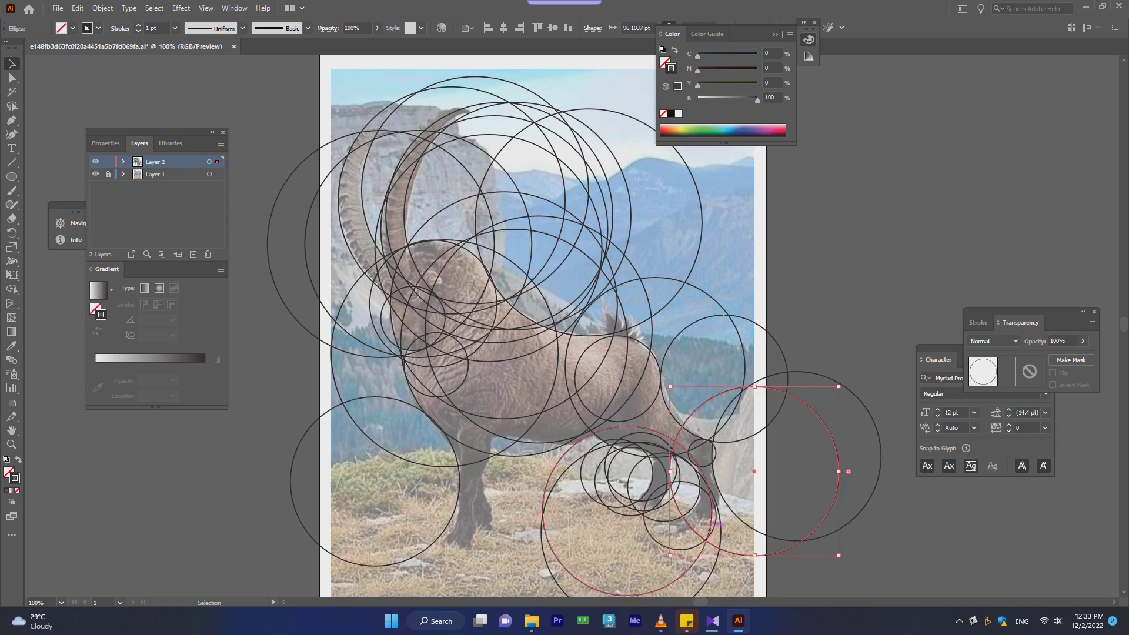
click(849, 472)
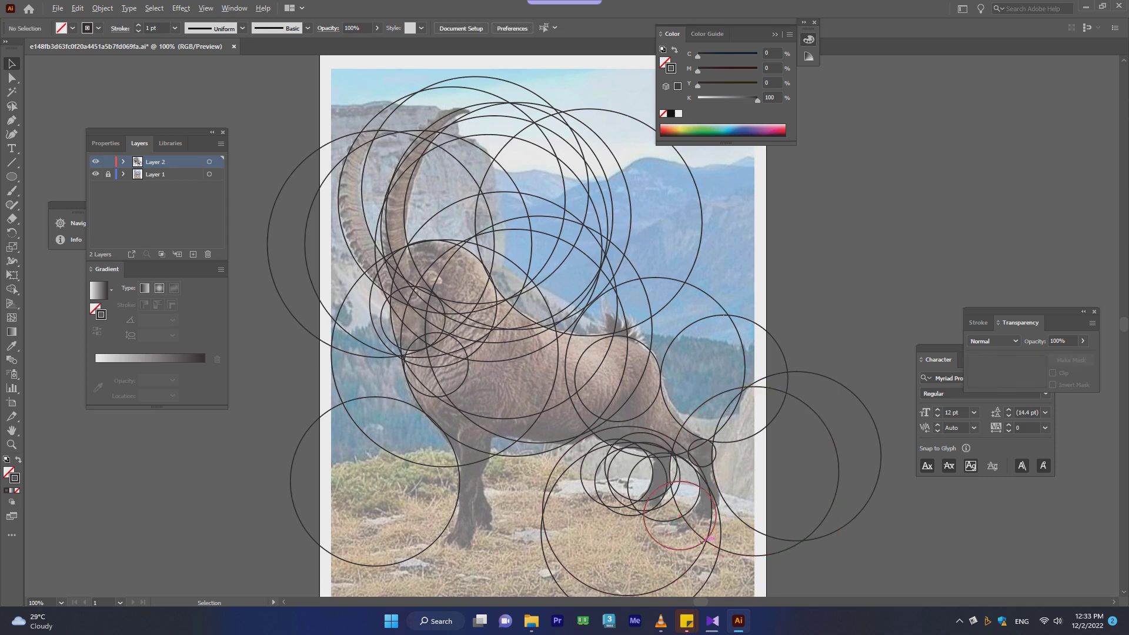
mouse_move(701, 540)
mouse_down()
mouse_move(666, 507)
mouse_move(712, 471)
mouse_up()
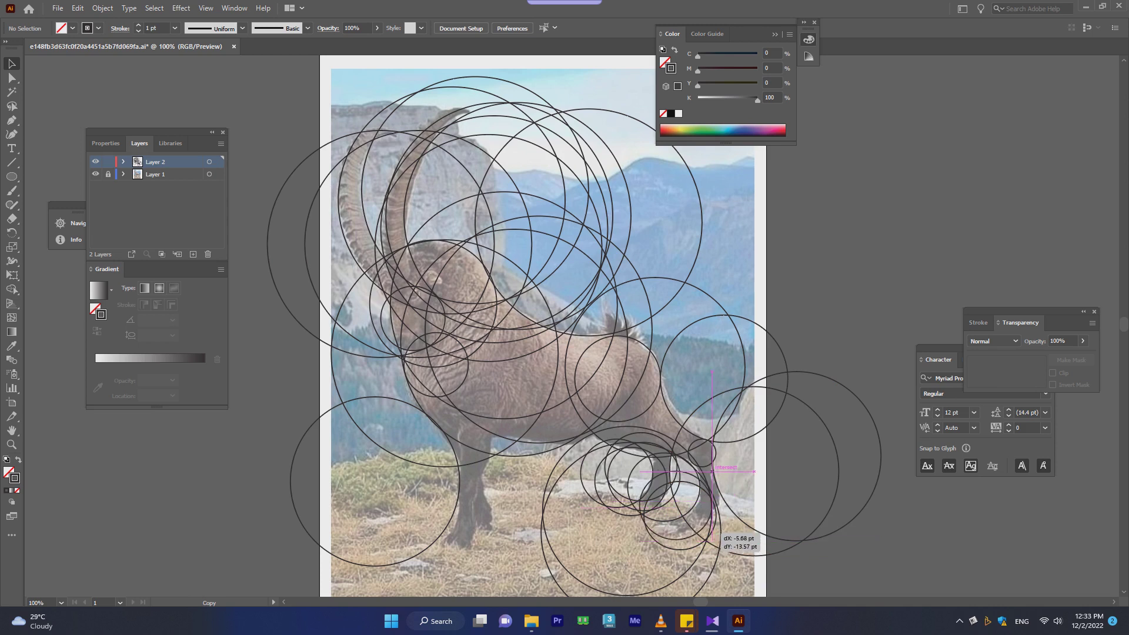
drag(712, 471, 712, 472)
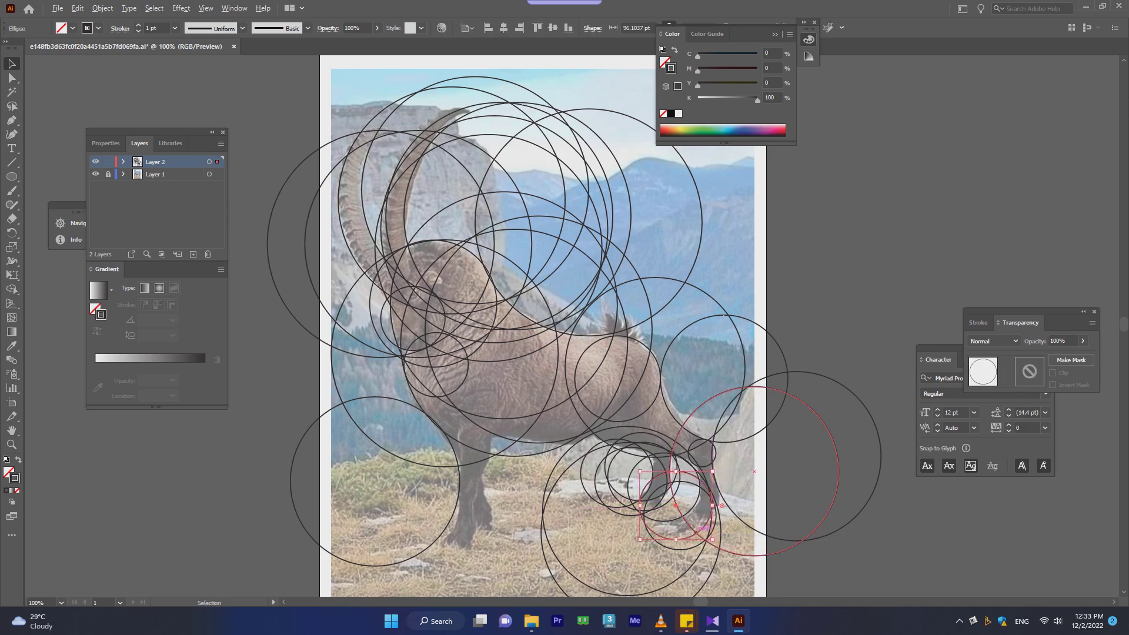
drag(713, 471, 569, 471)
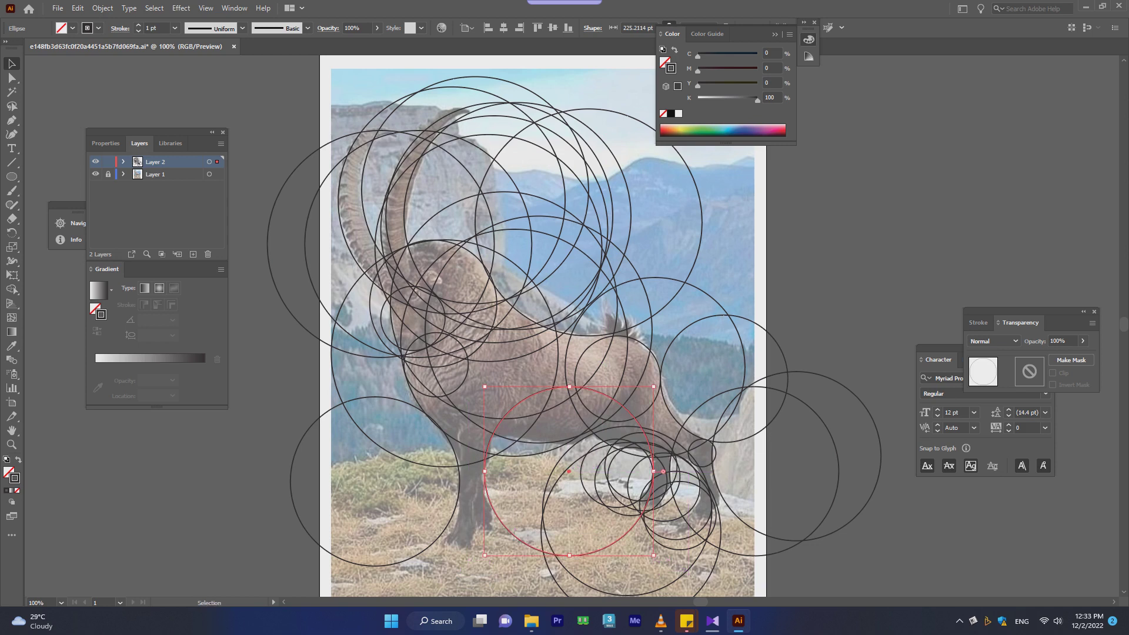
- Delete an unwanted circle near the front legs and copy one down toward the front hoof
click(520, 533)
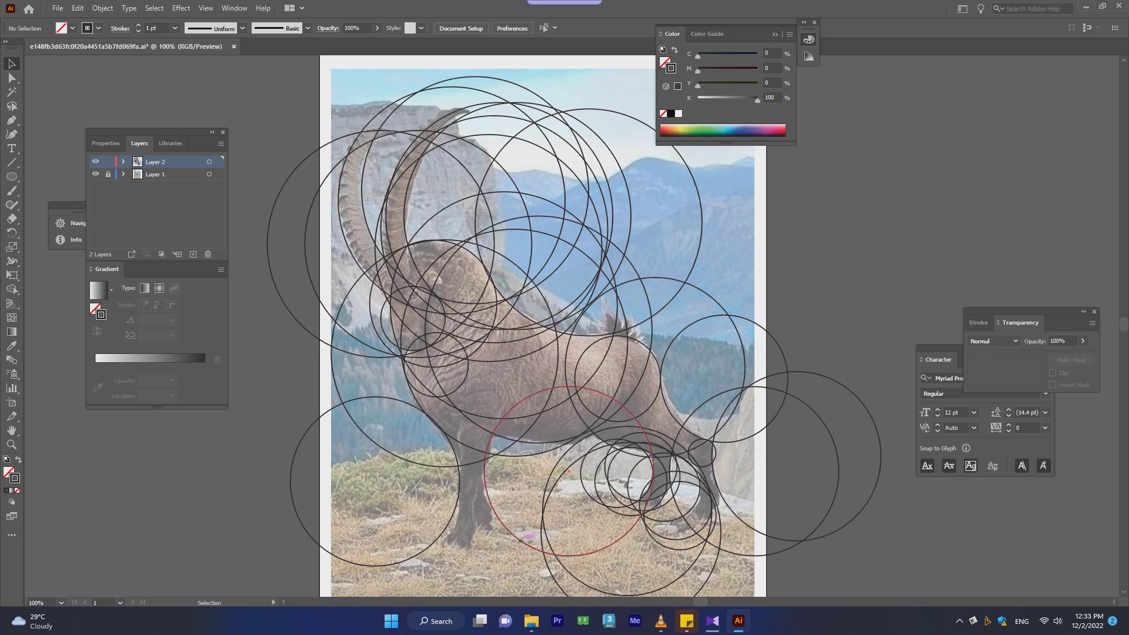
drag(519, 539, 497, 549)
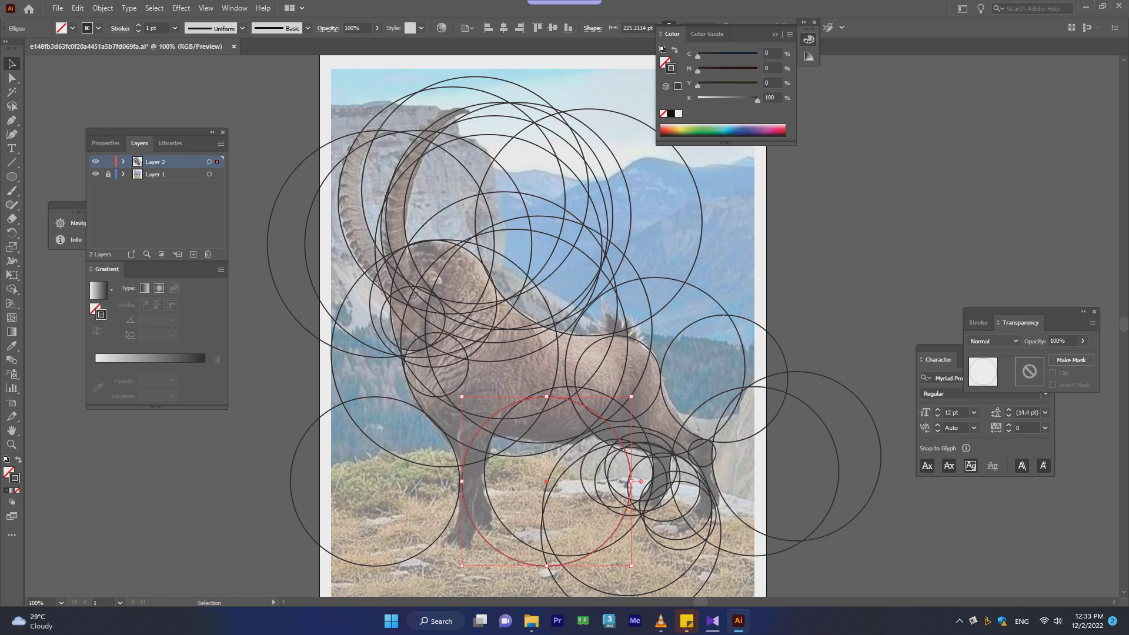
key(Delete)
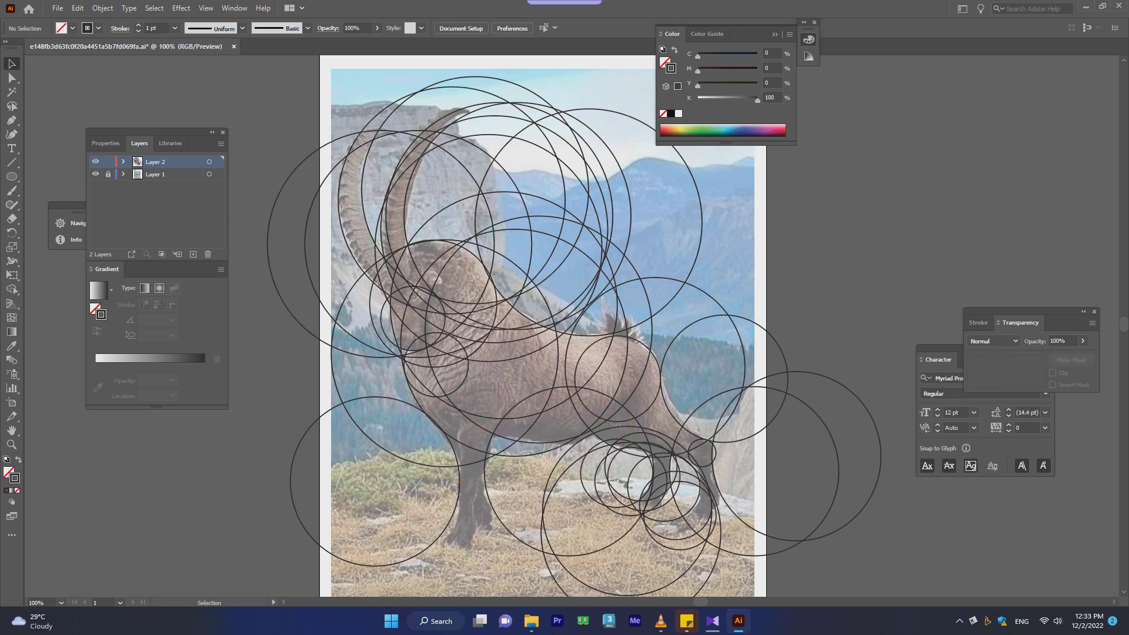
drag(584, 351, 509, 522)
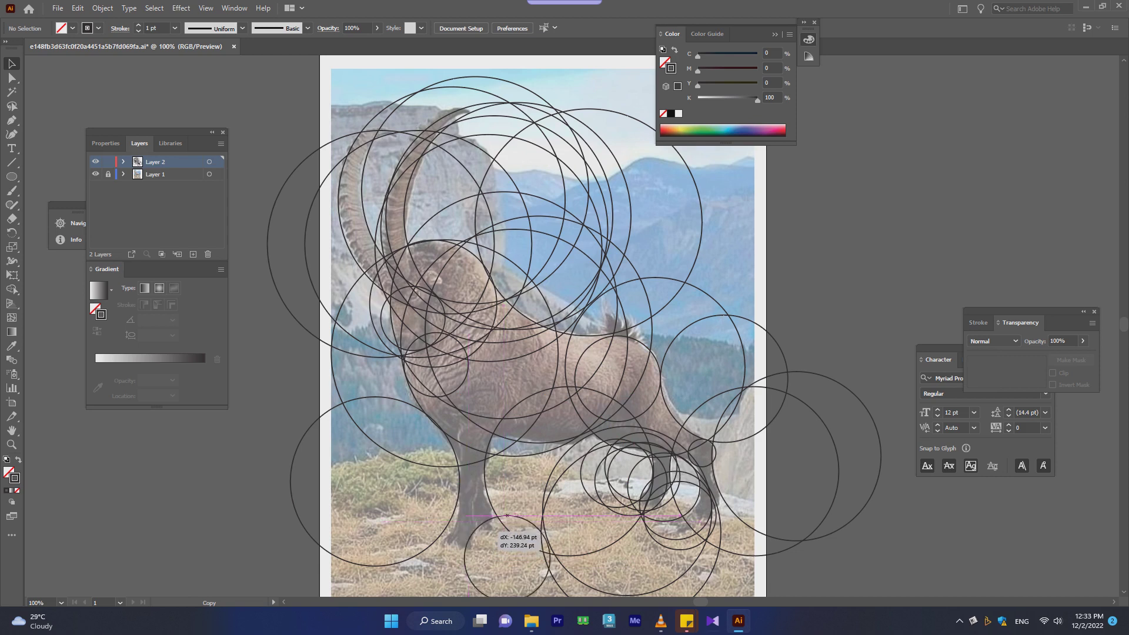
drag(510, 522, 517, 507)
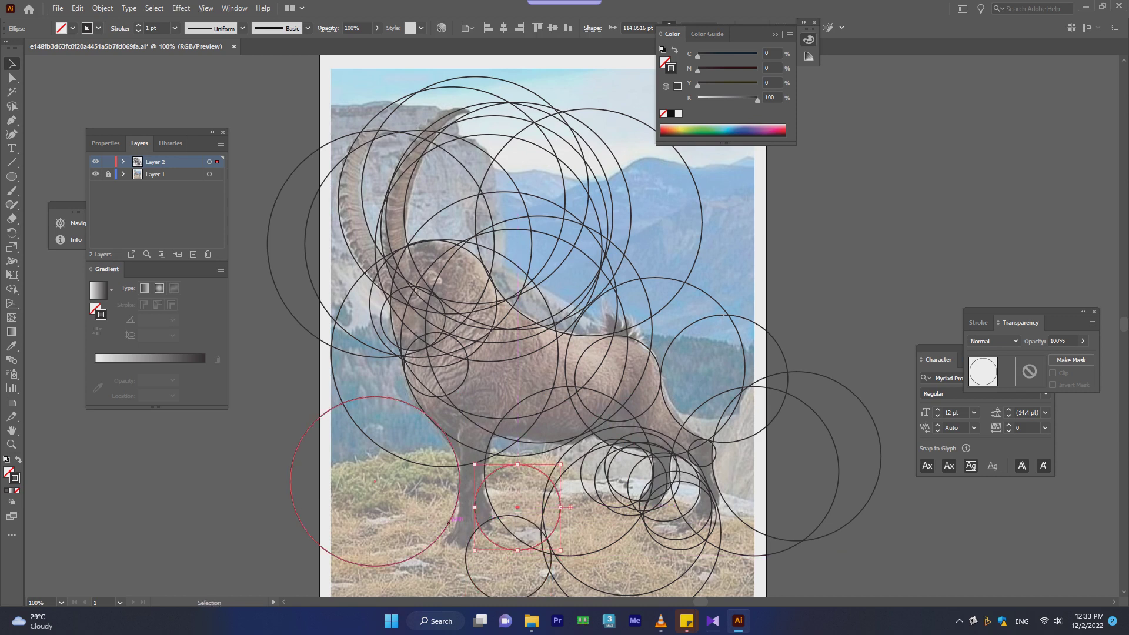
- Lower the large left circle, add a large copy under the chest, and select all circles
mouse_move(374, 481)
mouse_down()
mouse_move(375, 500)
mouse_move(378, 487)
mouse_up()
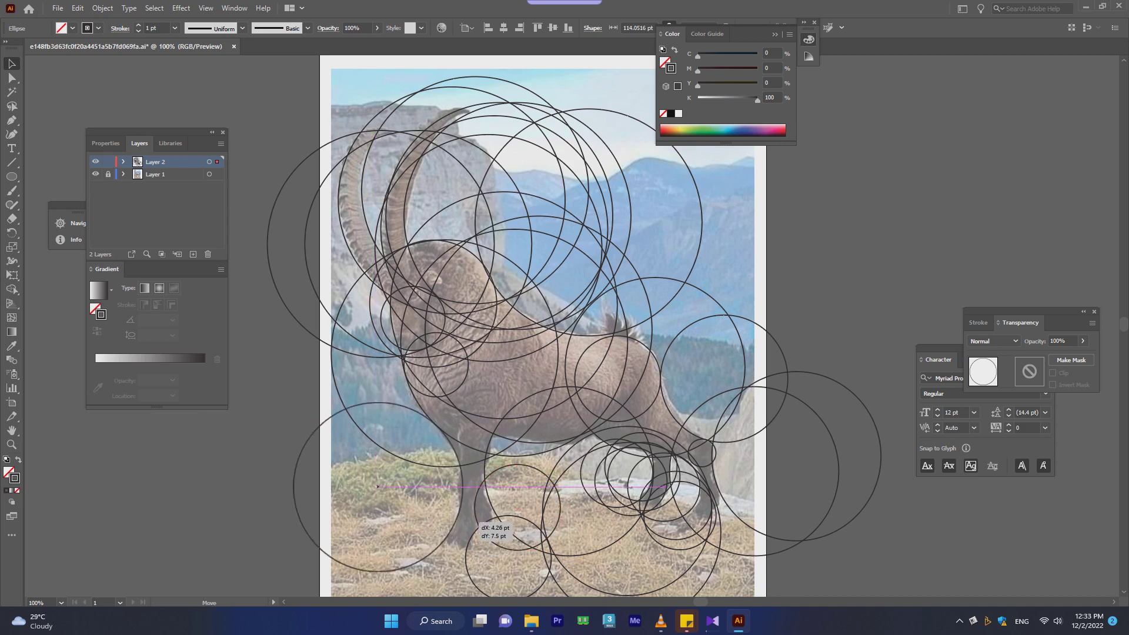
drag(455, 521, 544, 501)
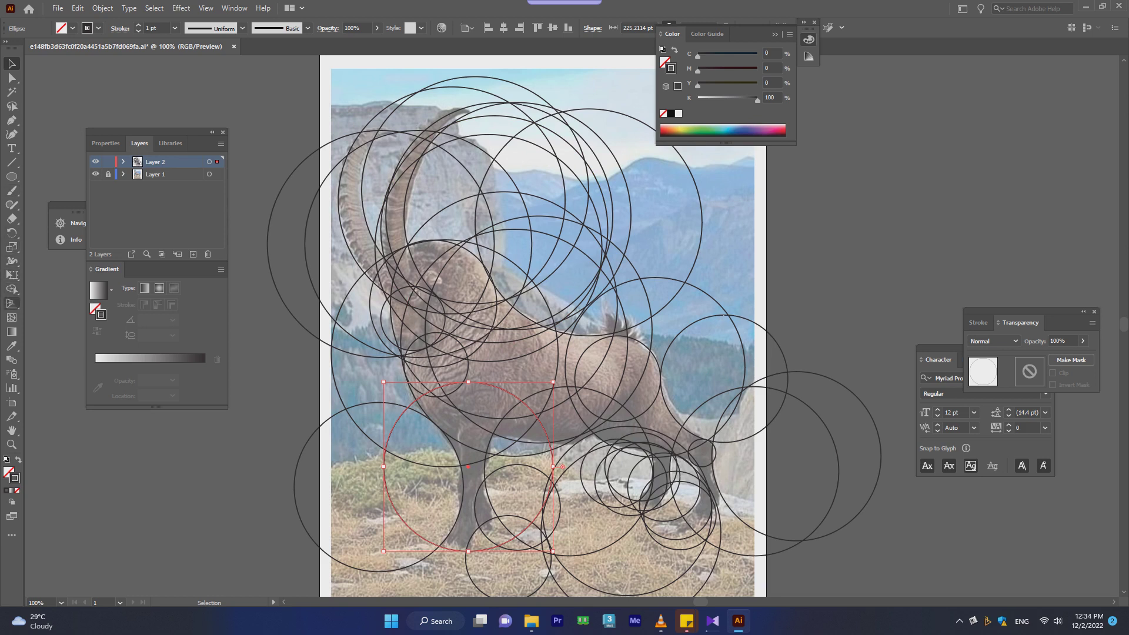
click(12, 290)
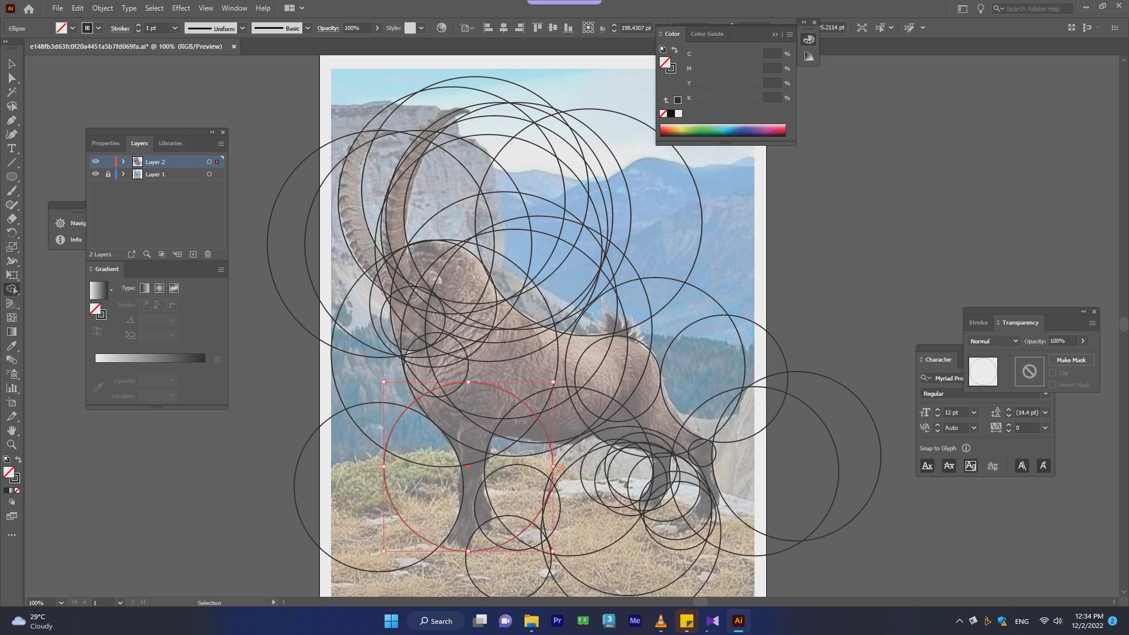
key(ctrl+a)
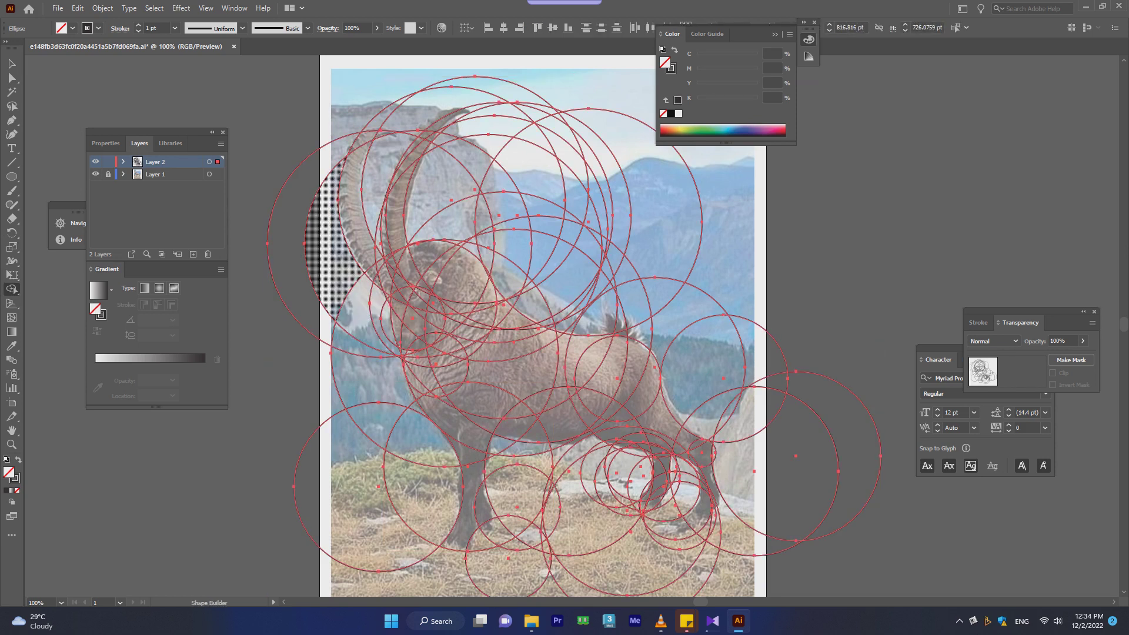
- Shape Builder-merge the left crescent through the large left circle into one shape, then zoom to check
click(356, 317)
drag(370, 302, 335, 334)
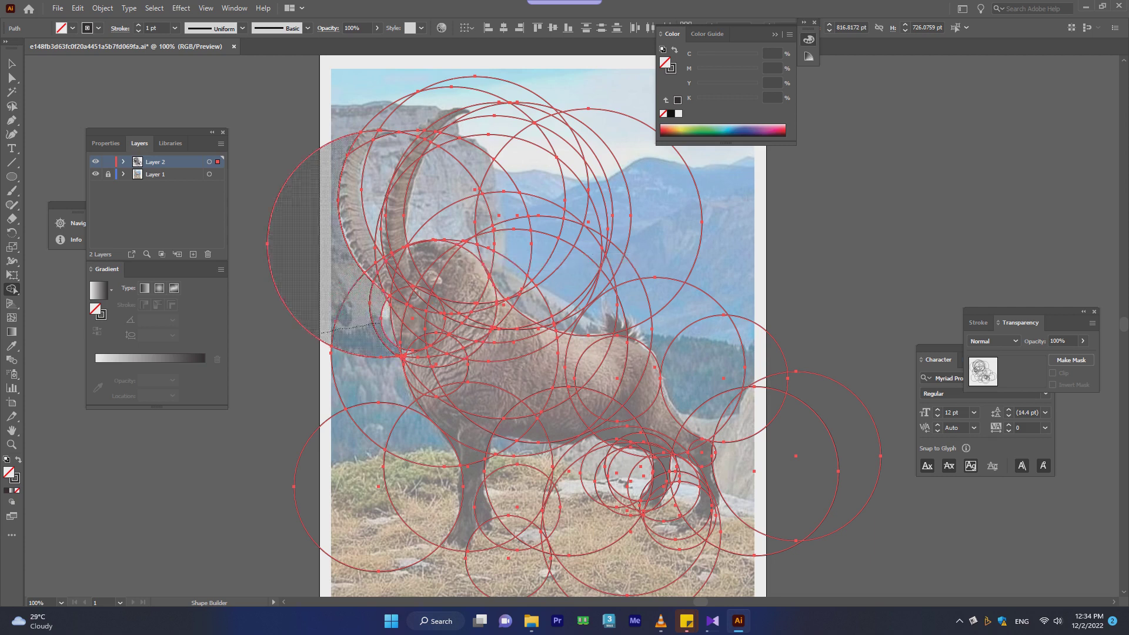
drag(364, 347, 387, 402)
drag(386, 445, 412, 450)
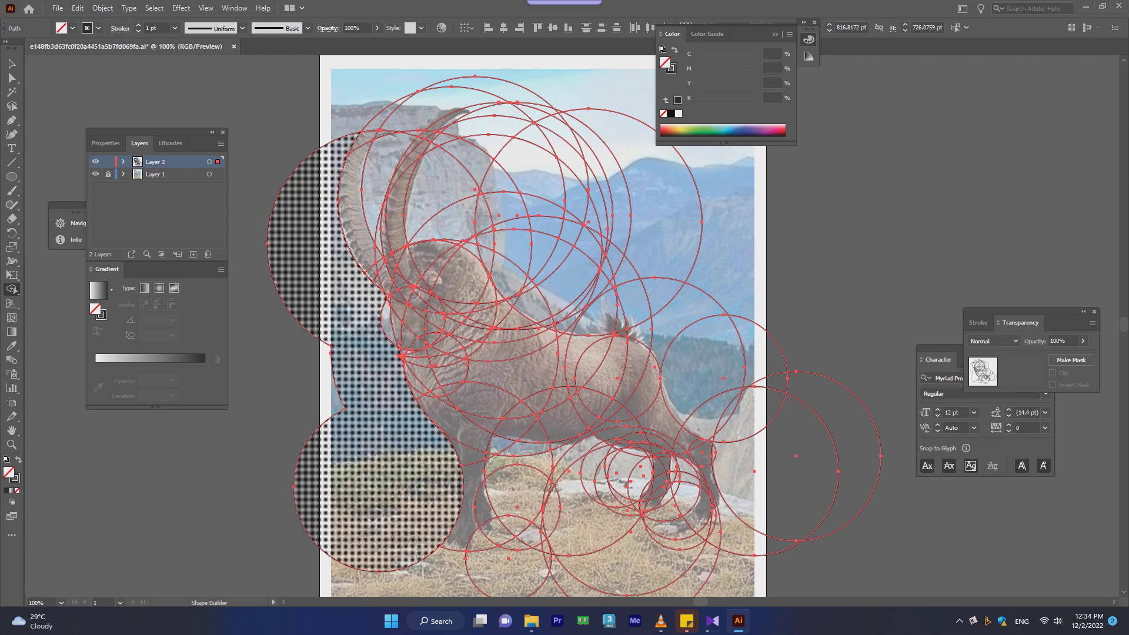
scroll(397, 323, up, 5)
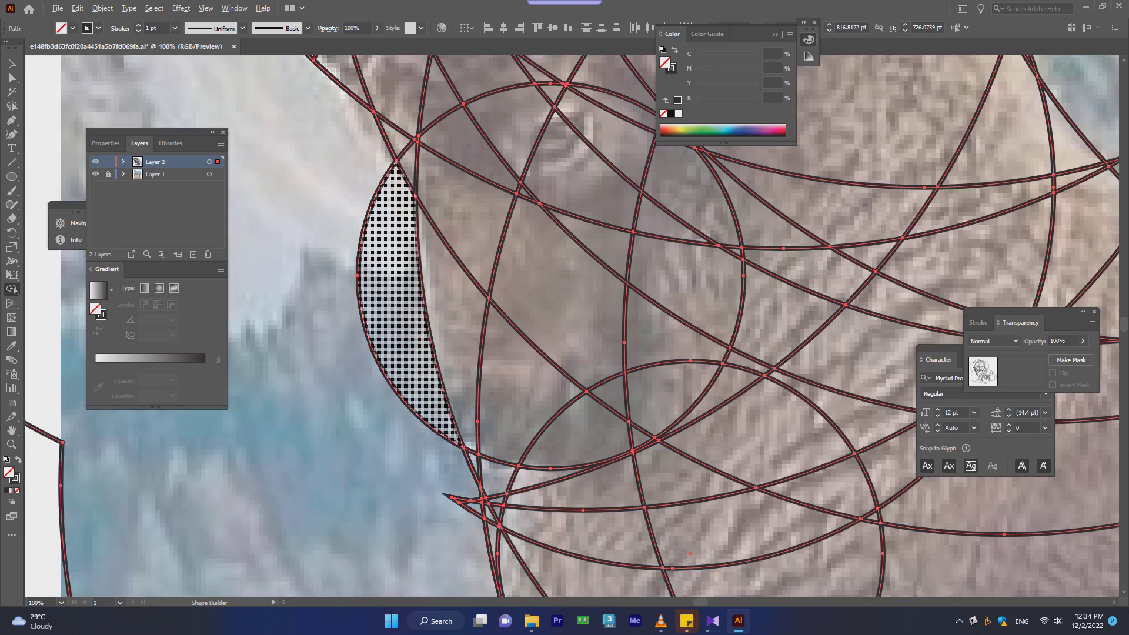
scroll(570, 327, down, 3)
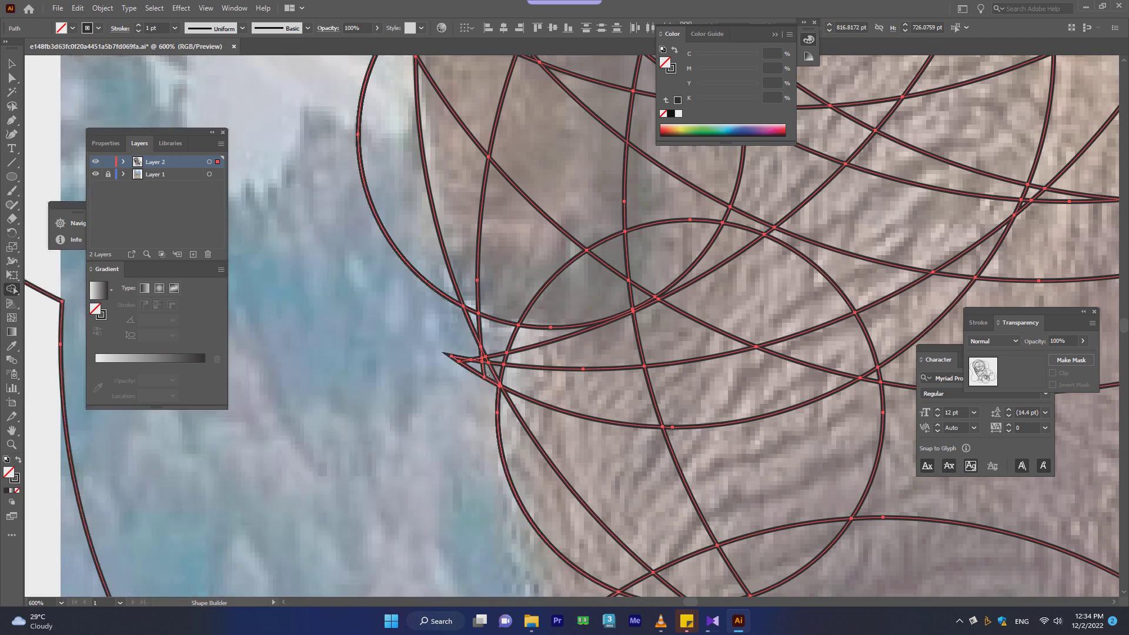
scroll(474, 363, down, 3)
scroll(474, 364, down, 2)
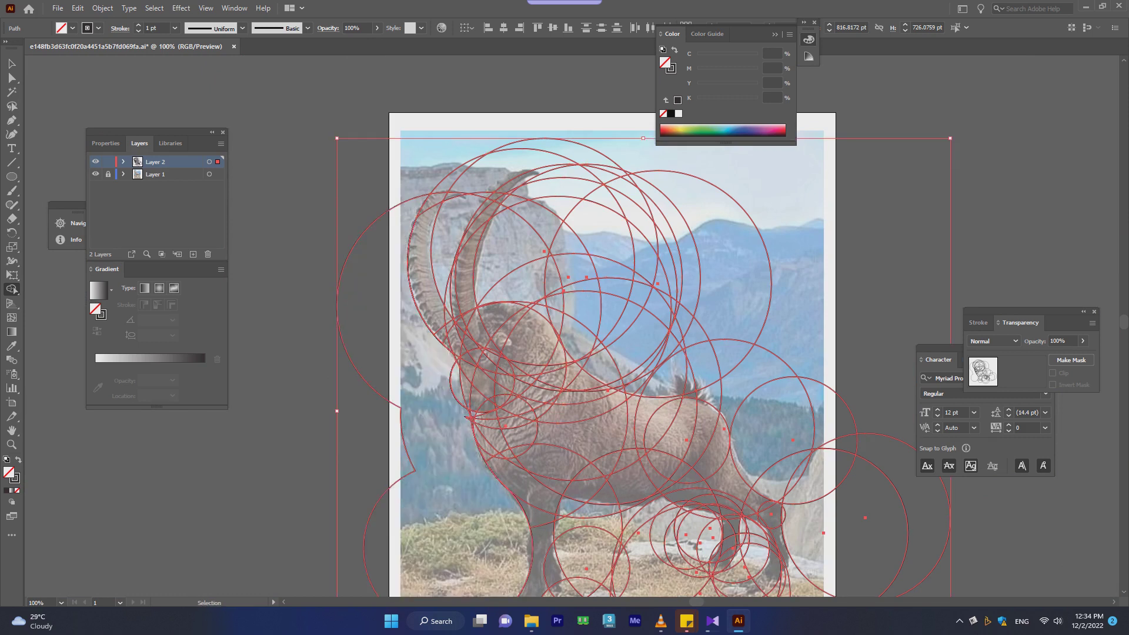
scroll(475, 476, up, 2)
scroll(476, 475, up, 2)
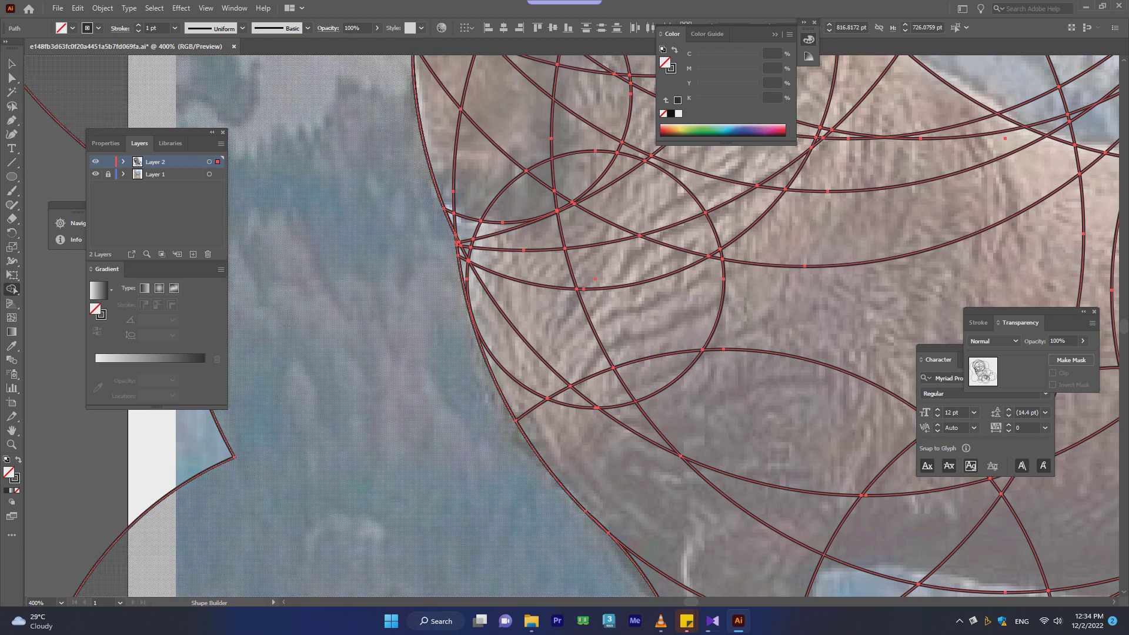
key(ctrl+minus)
key(ctrl+minus)
key(ctrl+minus)
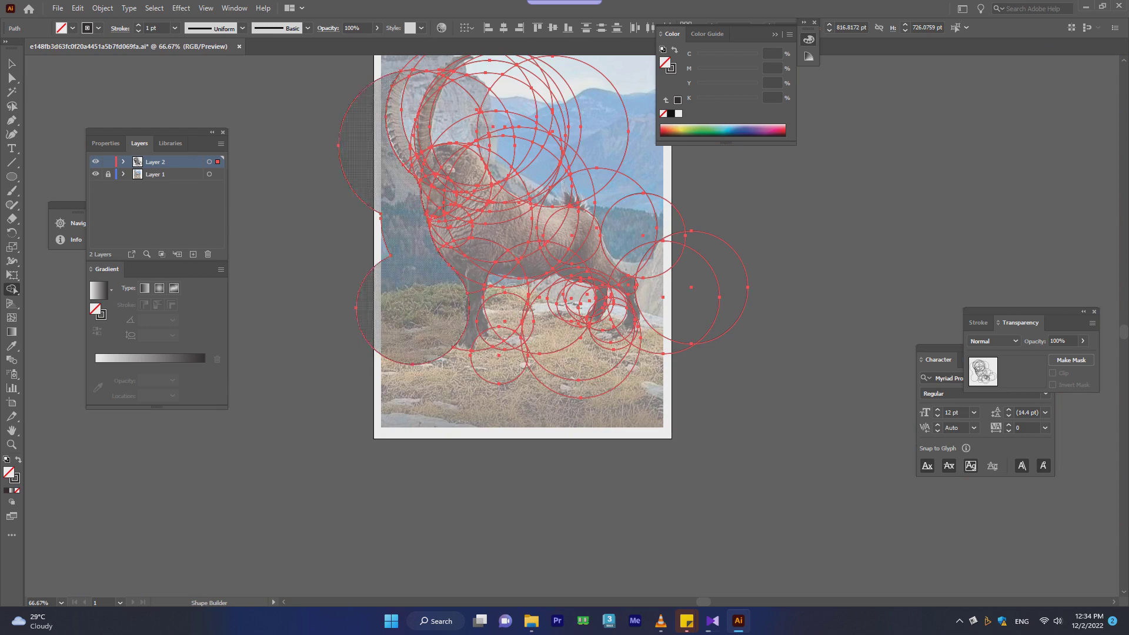
- Trim the outer arcs off the merged outline on the ibex's left side
key(v)
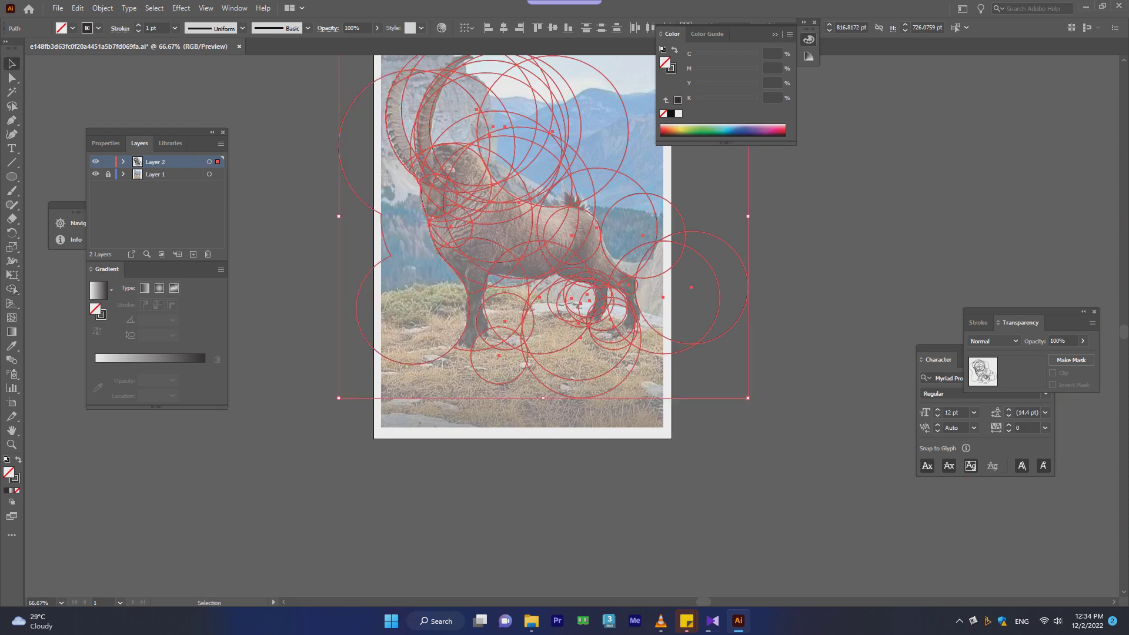
key(ctrl+shift+a)
click(387, 249)
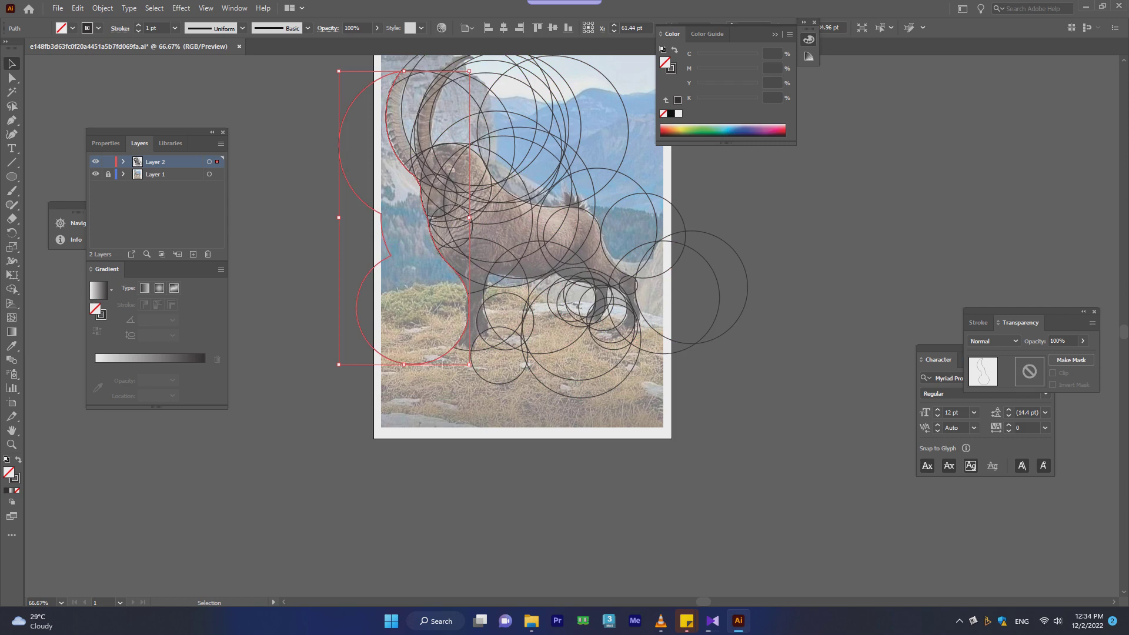
key(a)
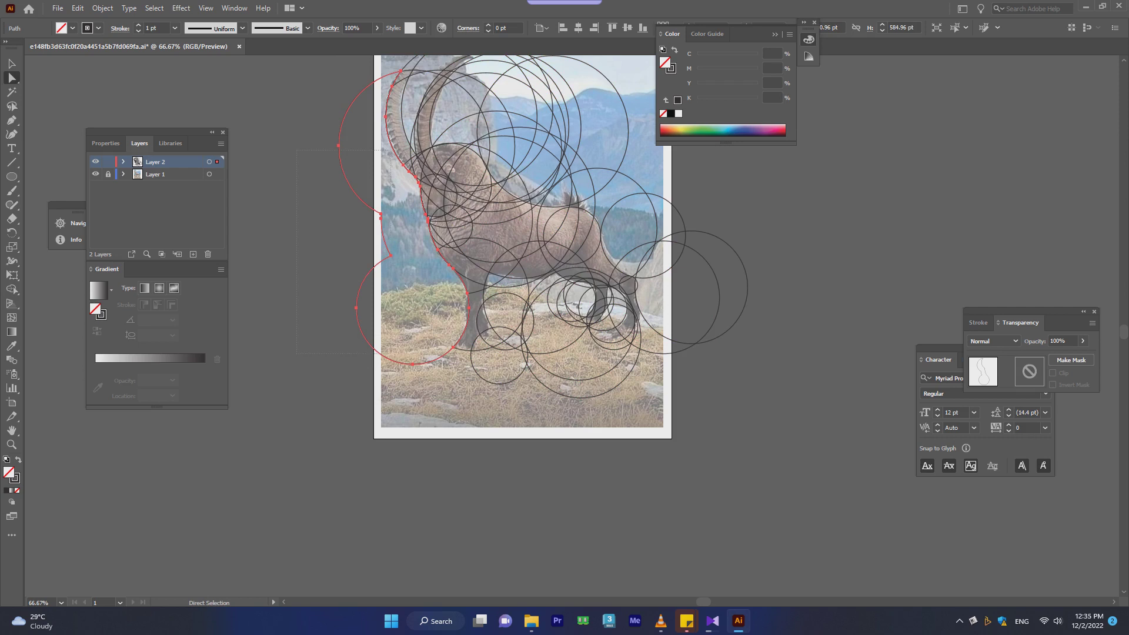
drag(394, 354, 394, 354)
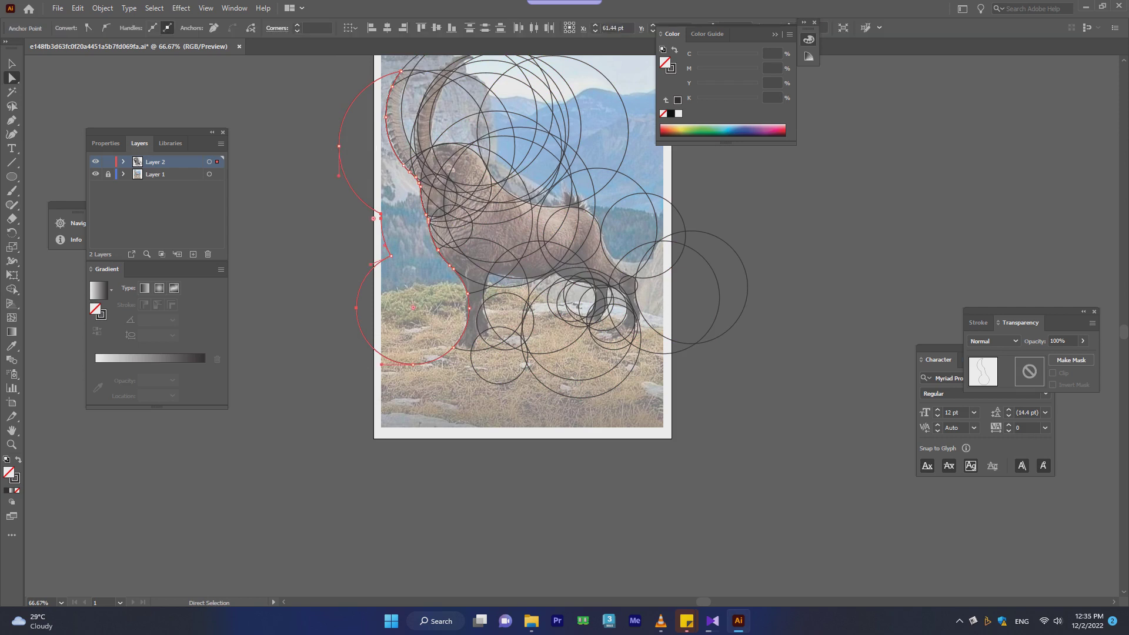
key(Delete)
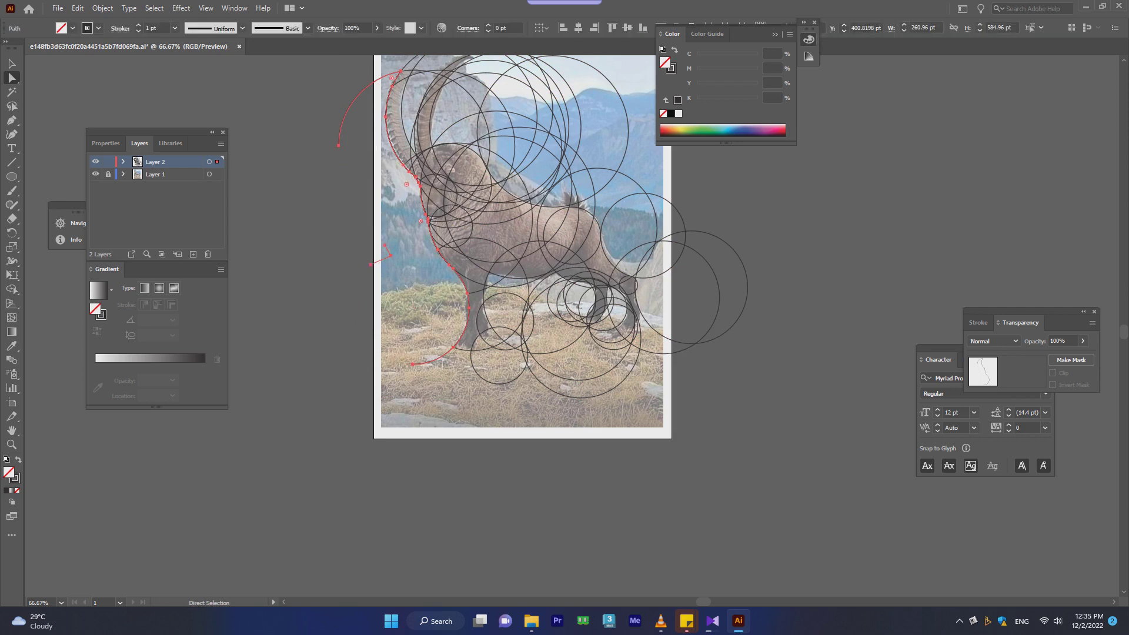
key(Delete)
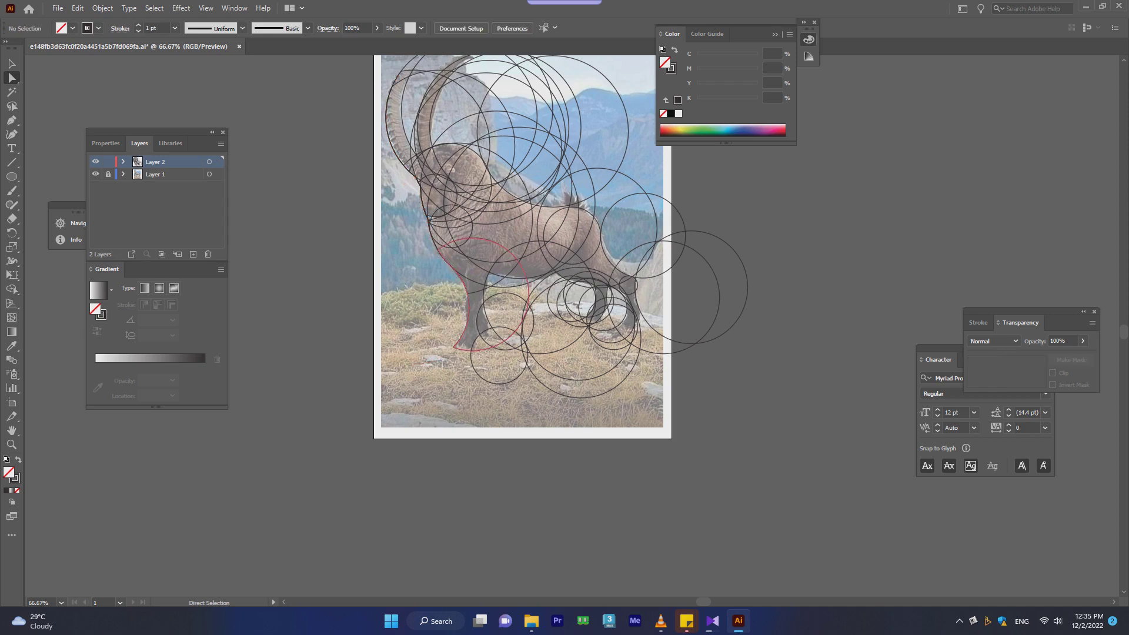
- Delete the outline's stray top-left arc, lower-left anchor and leftover bottom segment
scroll(451, 275, up, 1)
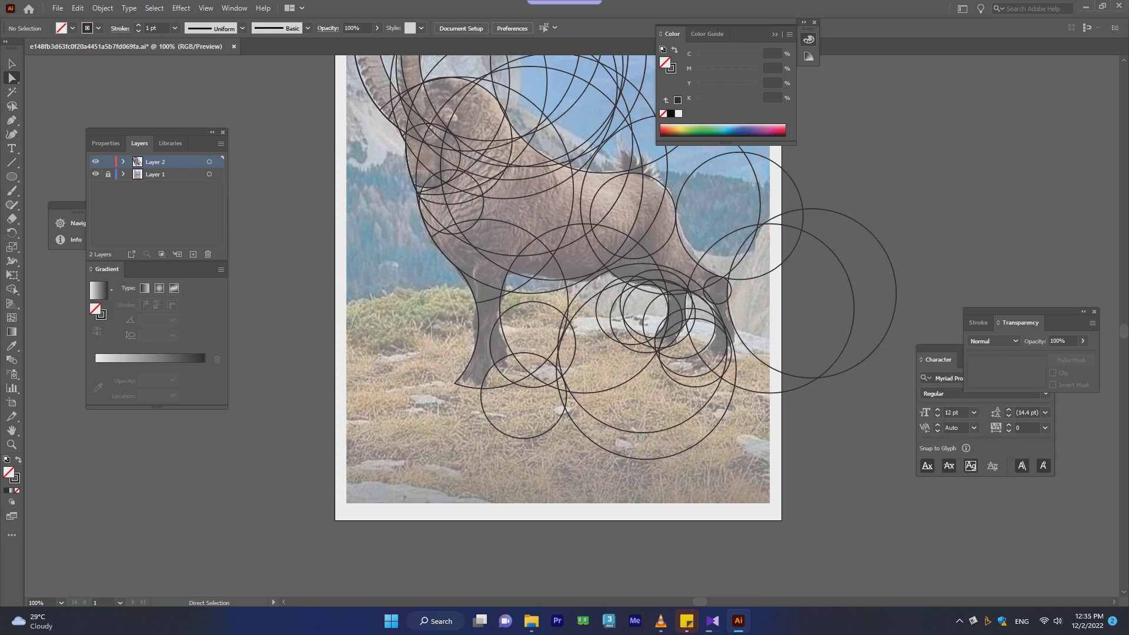
click(454, 272)
scroll(454, 271, up, 2)
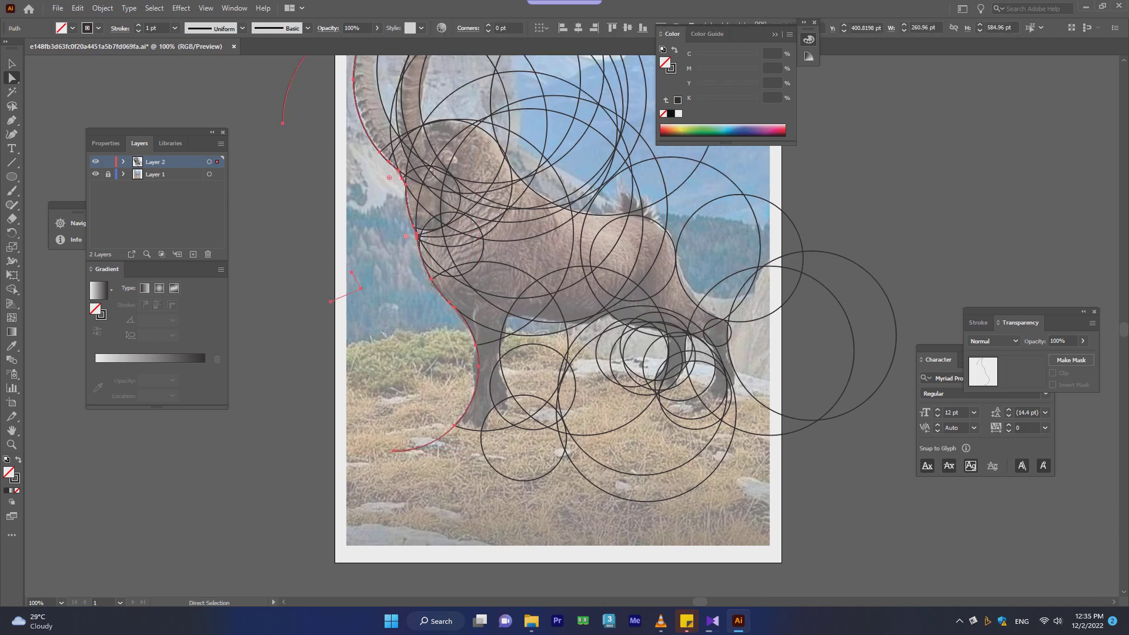
scroll(553, 305, up, 1)
key(ctrl+shift+a)
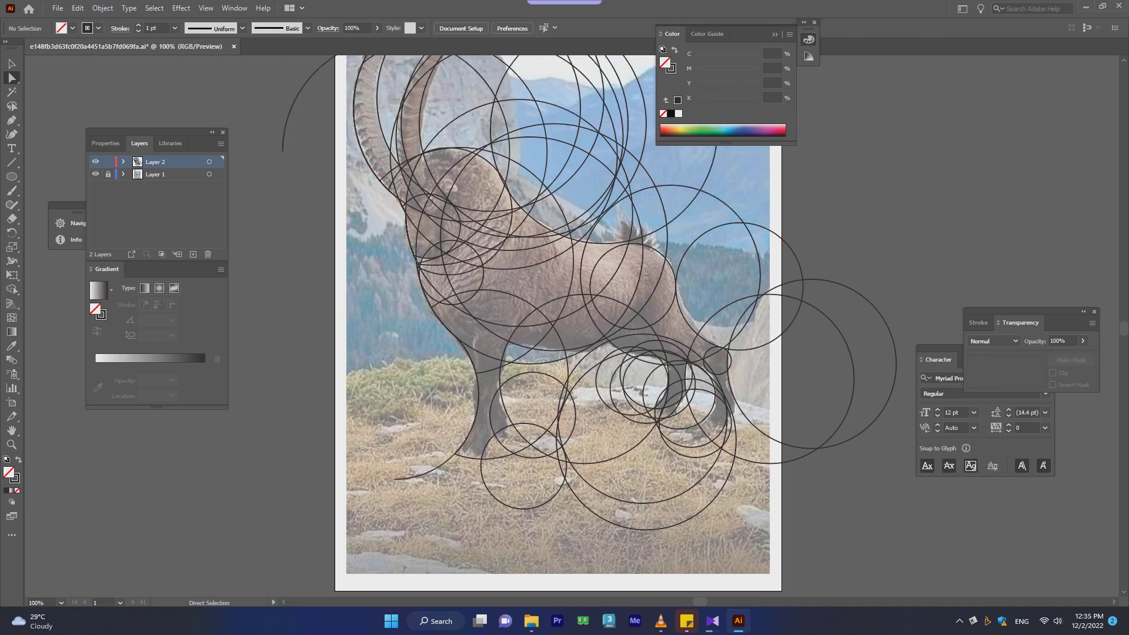
scroll(590, 327, up, 1)
scroll(590, 326, up, 1)
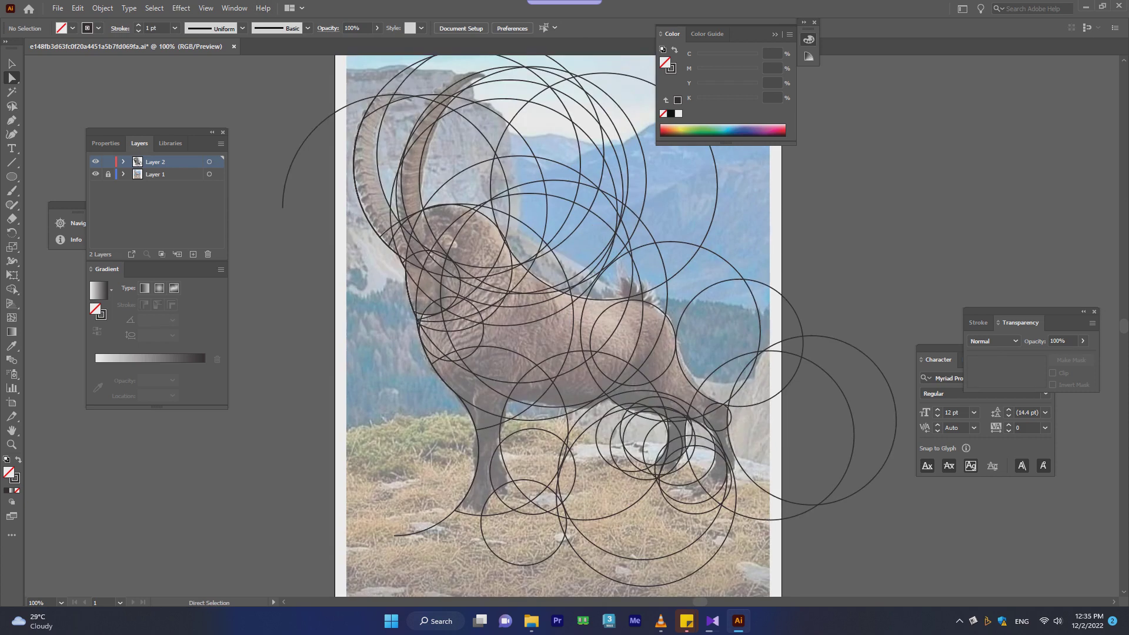
click(288, 168)
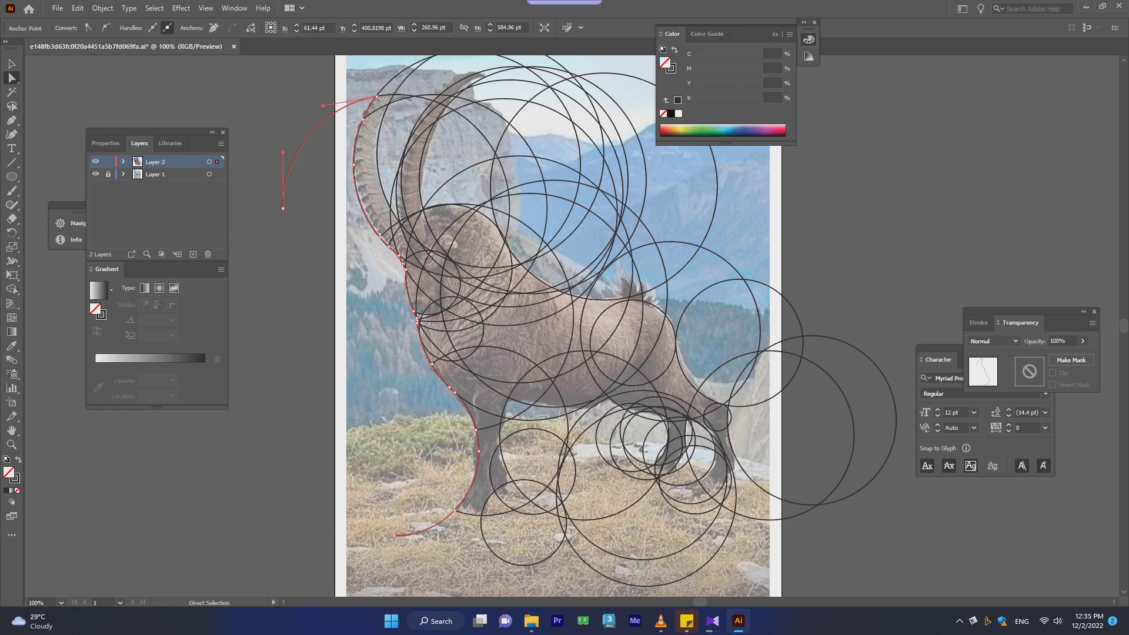
click(283, 208)
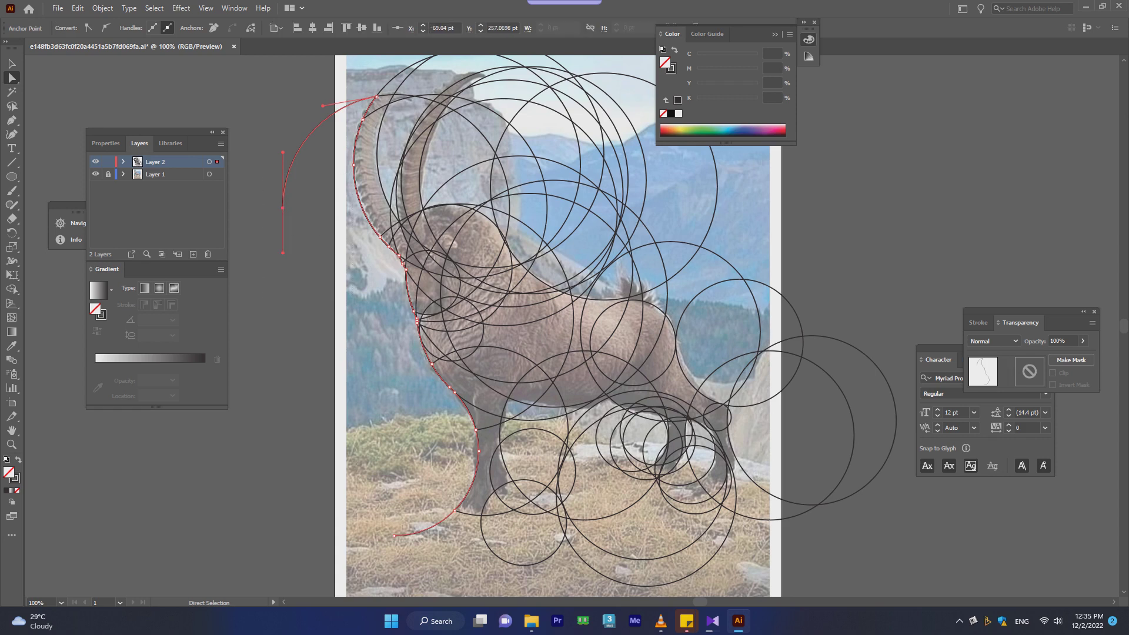
key(Delete)
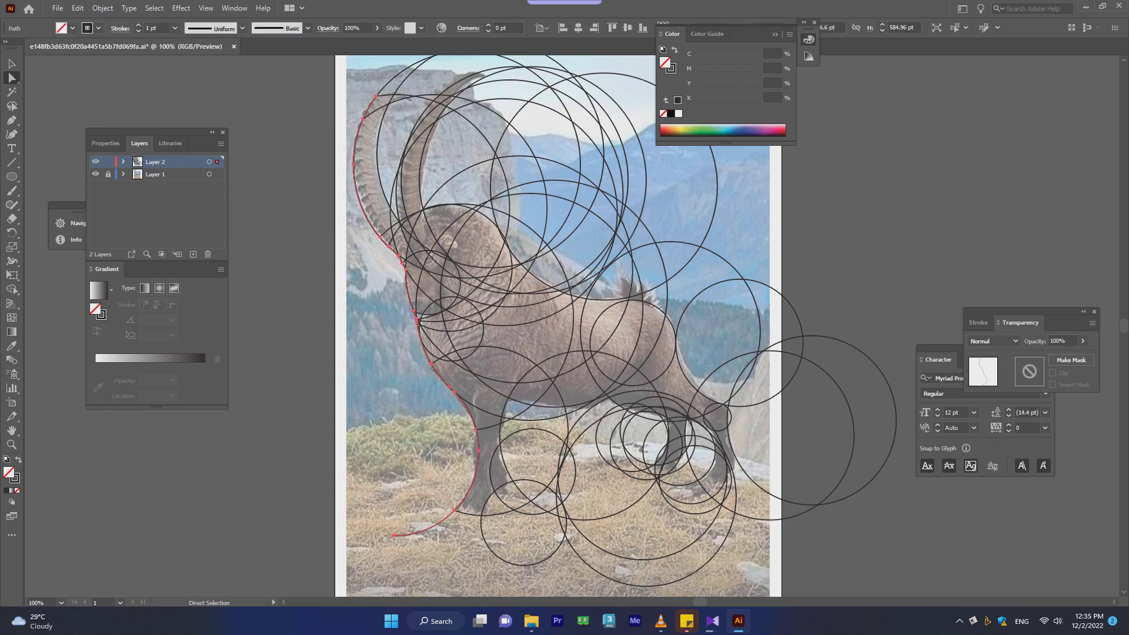
scroll(564, 326, down, 2)
key(Delete)
scroll(564, 326, up, 2)
scroll(564, 327, up, 2)
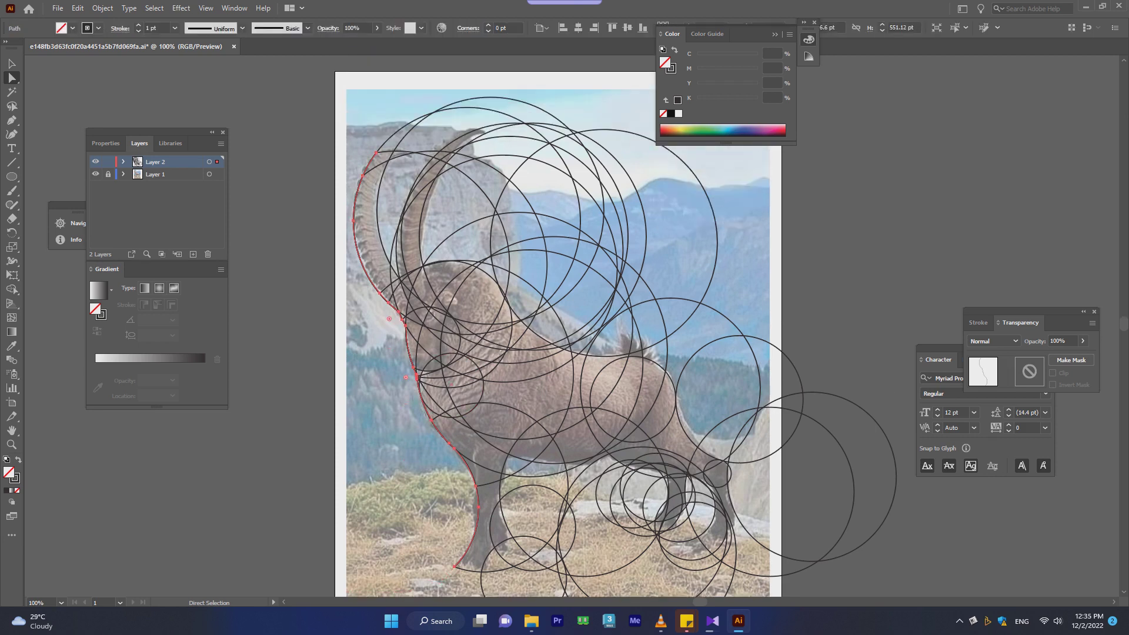
- Select every circle in the drawing and pick the Shape Builder tool
key(v)
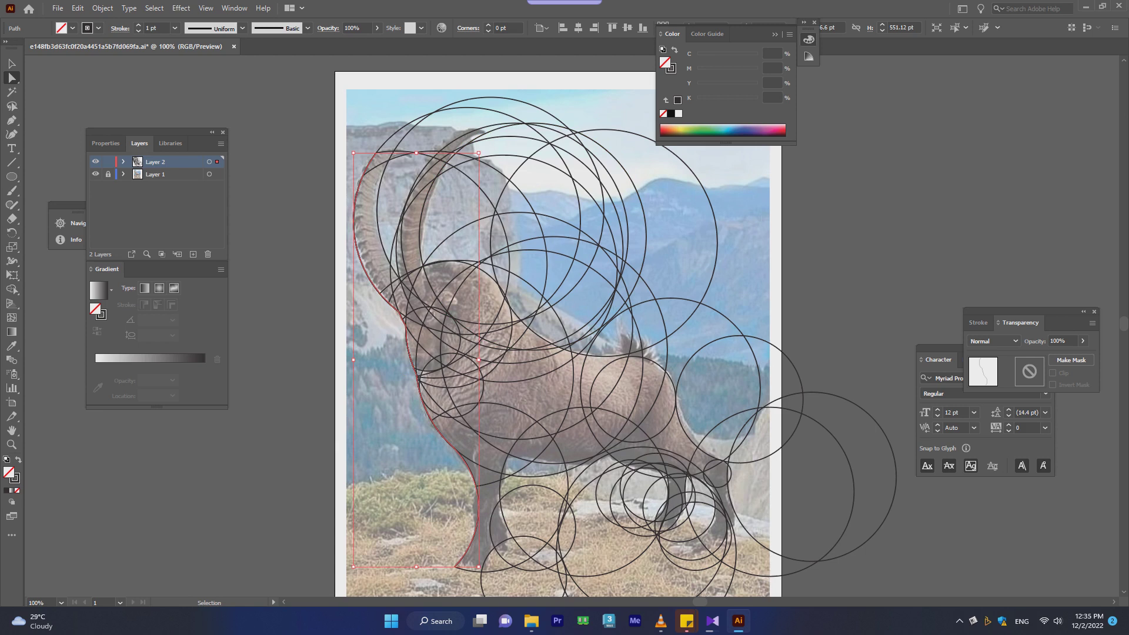
key(a)
key(ctrl+a)
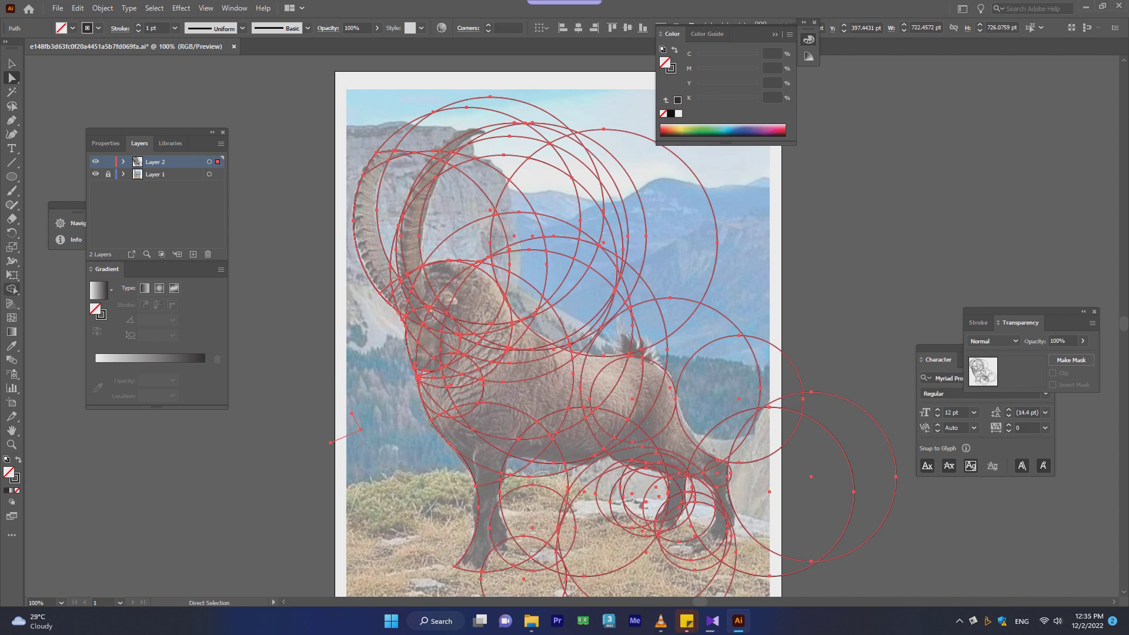
click(11, 290)
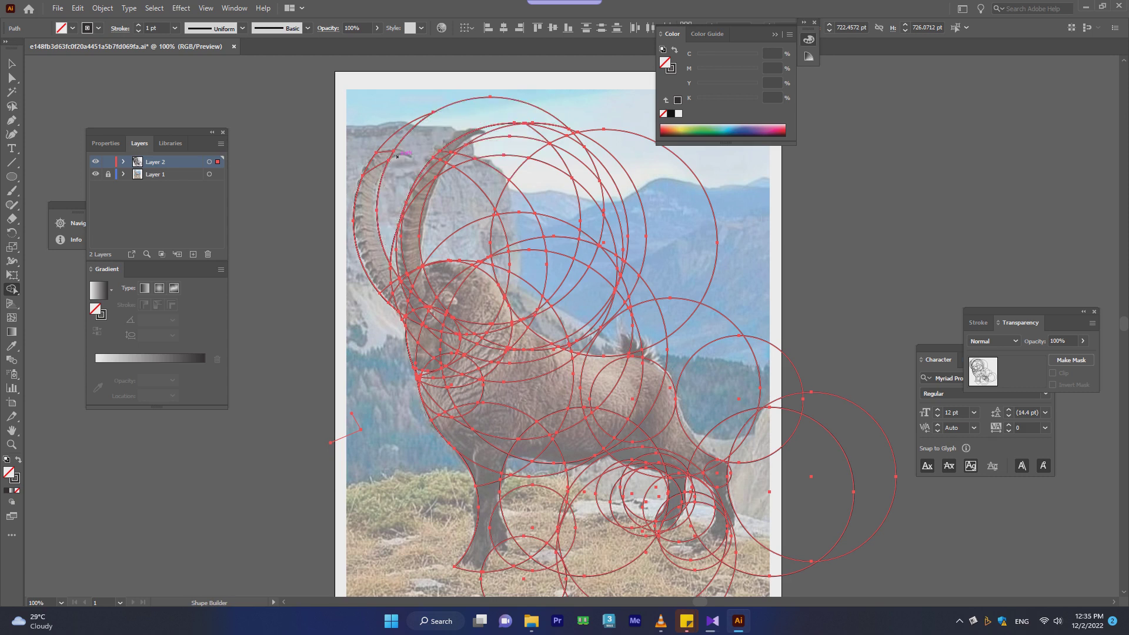
- Merge the top arc, crescent and large right circle regions, undoing one stray merge
drag(508, 132, 618, 235)
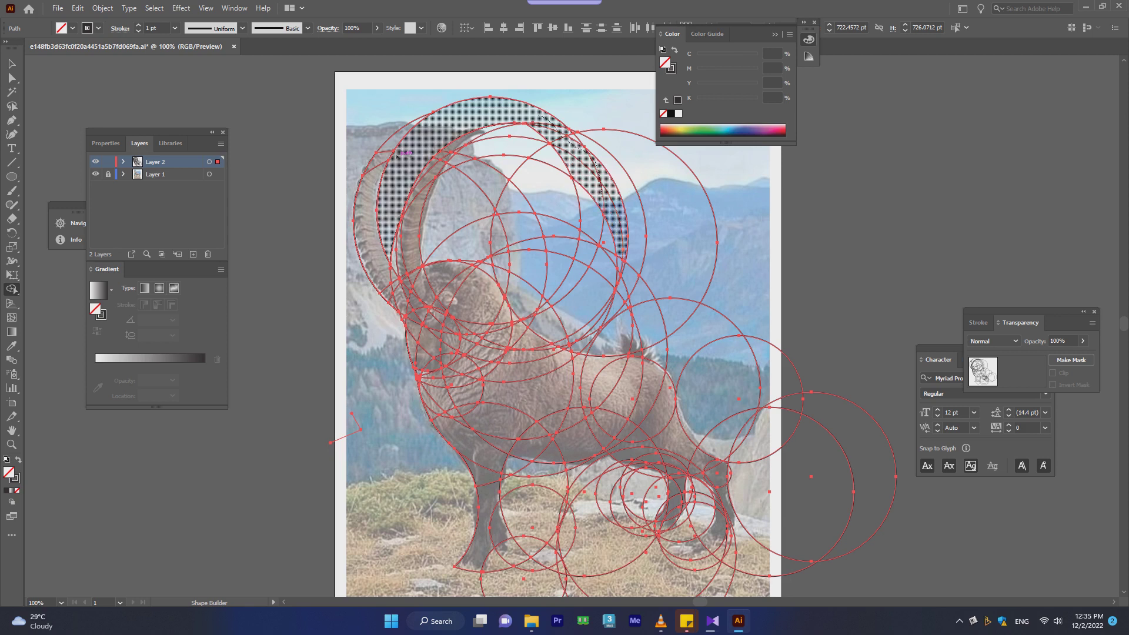
drag(588, 212, 453, 229)
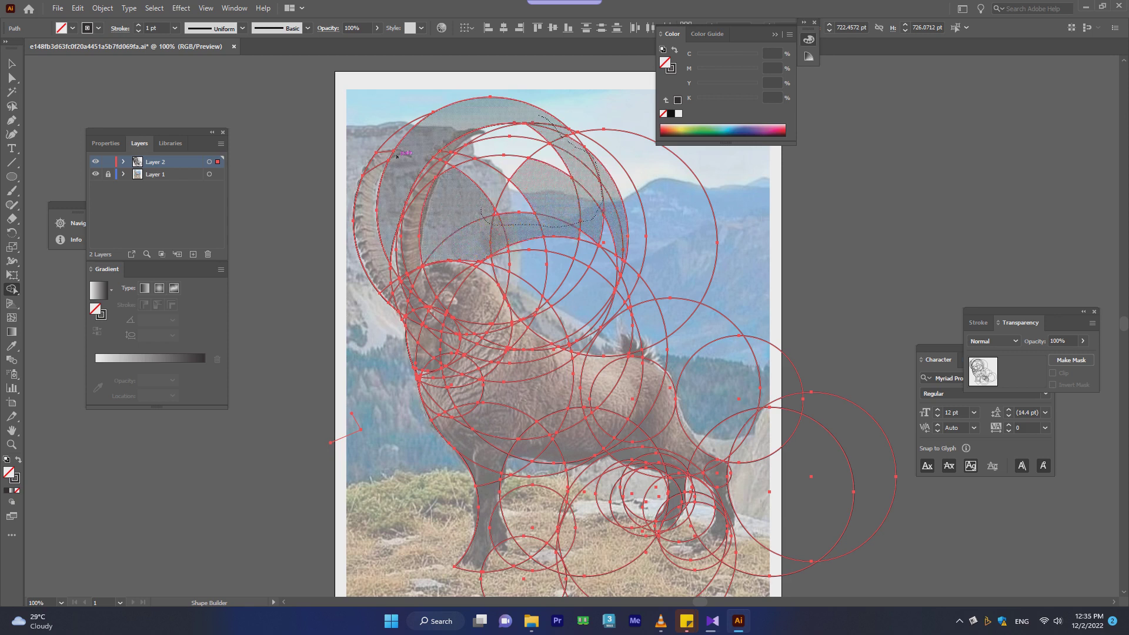
drag(547, 158, 676, 205)
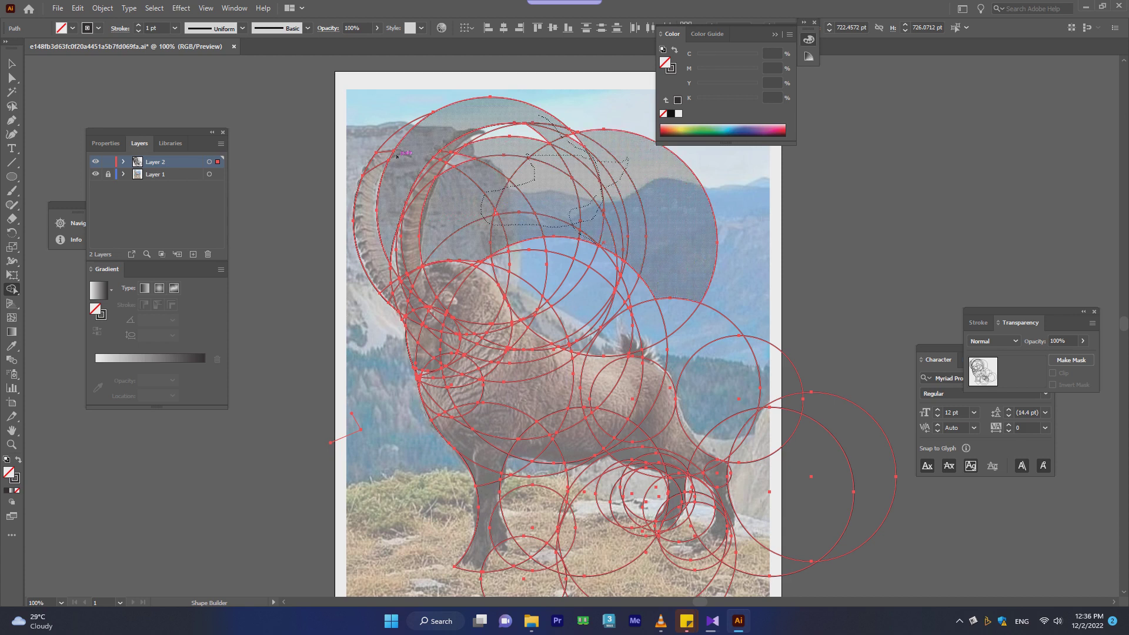
mouse_move(610, 255)
mouse_down()
mouse_move(579, 312)
mouse_move(550, 259)
mouse_up()
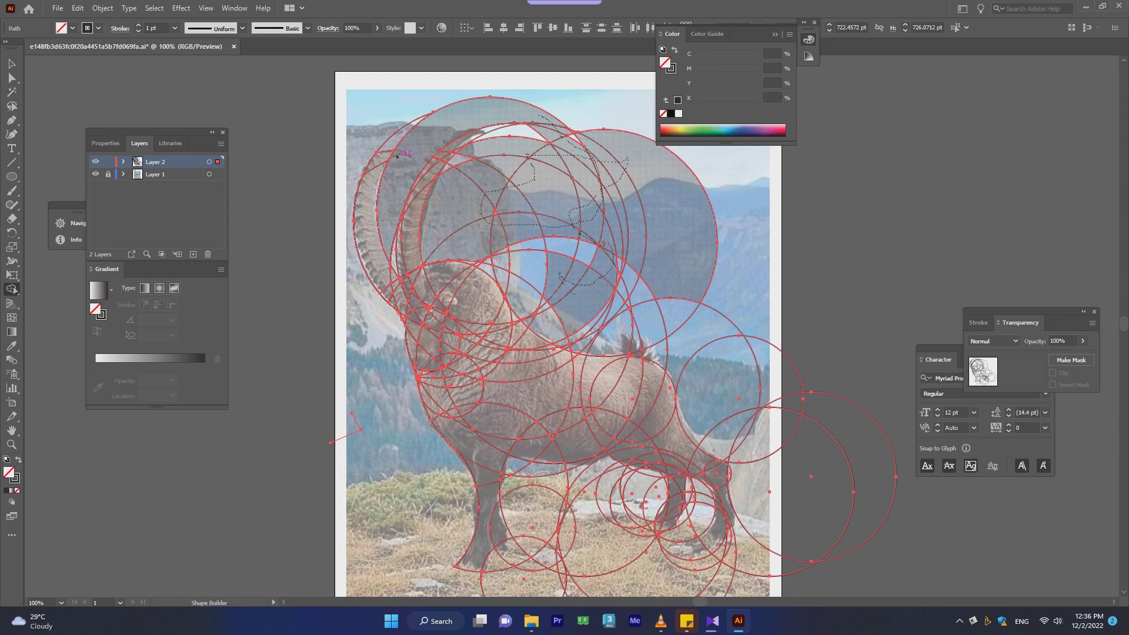
drag(627, 291, 587, 351)
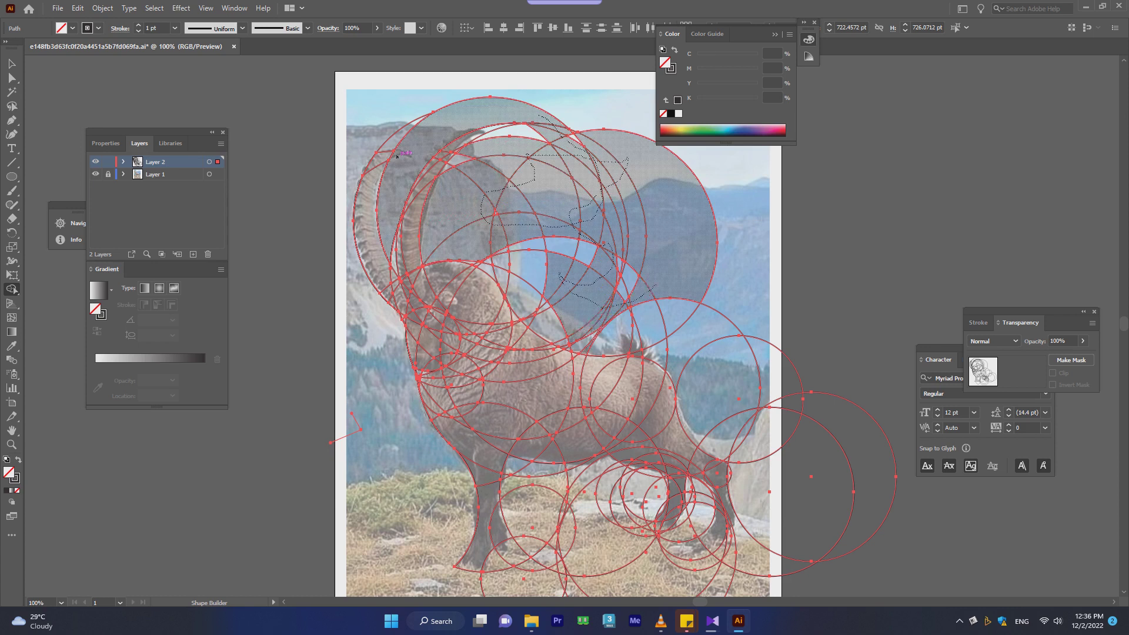
drag(397, 154, 400, 156)
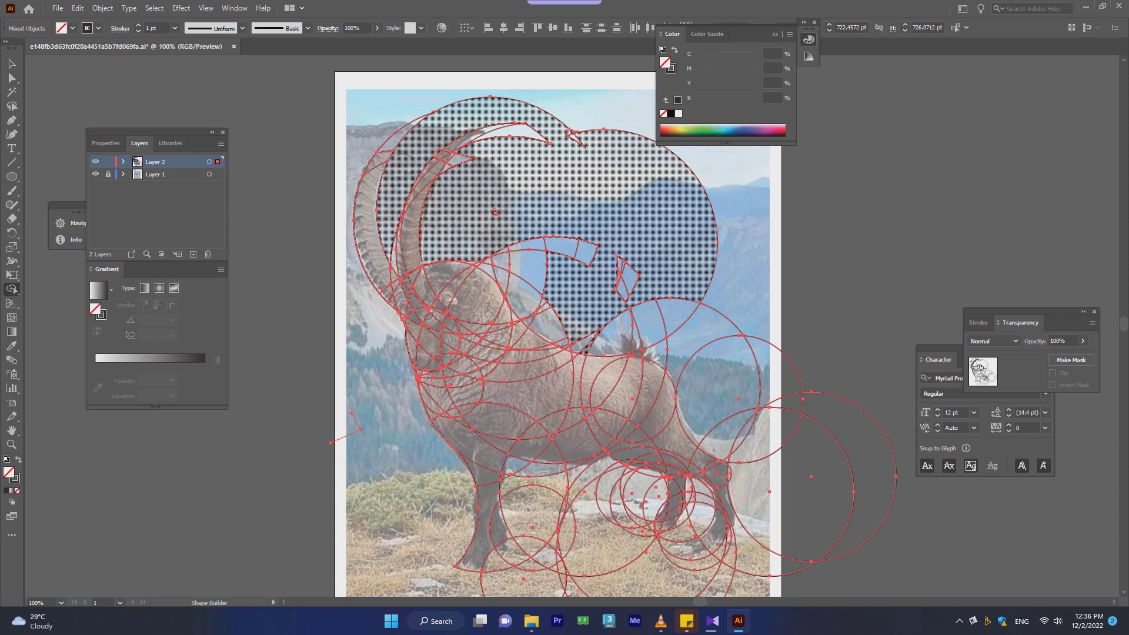
click(637, 278)
mouse_move(623, 266)
mouse_down()
mouse_move(523, 253)
mouse_move(626, 341)
mouse_move(650, 333)
mouse_up()
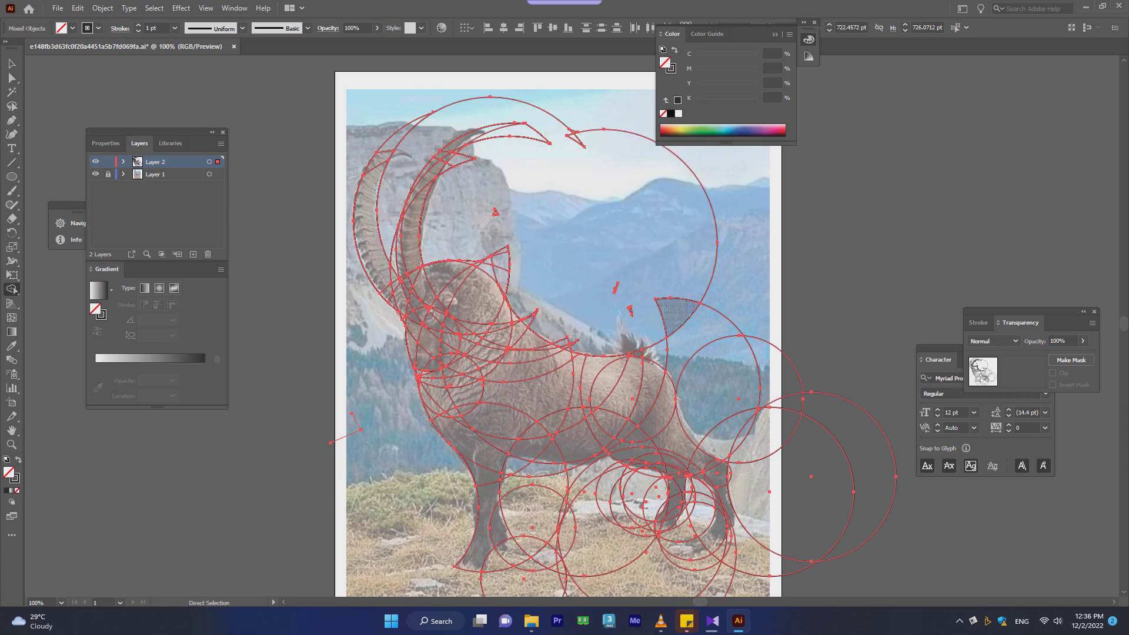
key(ctrl+z)
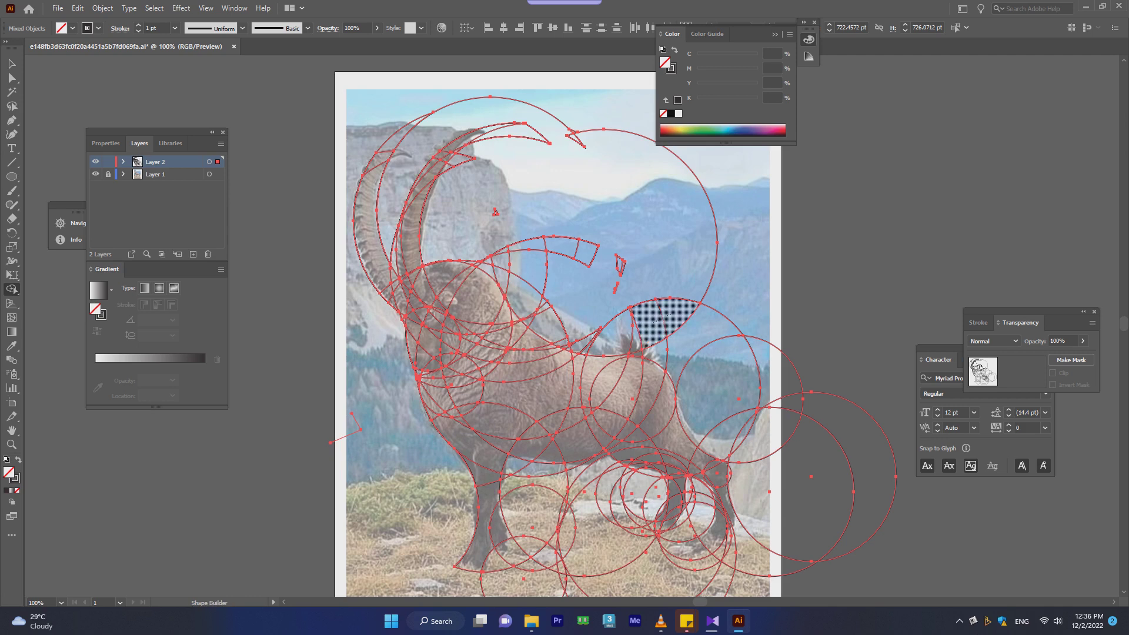
- Add the remaining wedge, horn-edge and head regions to the big merged shape
mouse_move(665, 321)
mouse_down()
mouse_move(609, 344)
mouse_move(553, 329)
mouse_move(544, 306)
mouse_up()
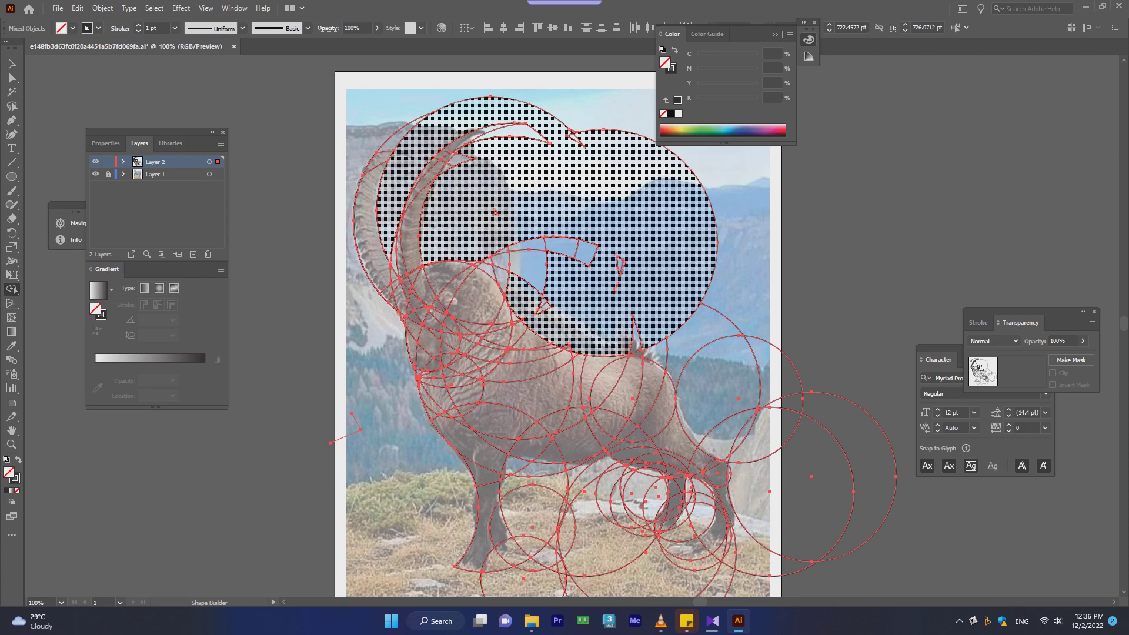
drag(621, 267, 529, 245)
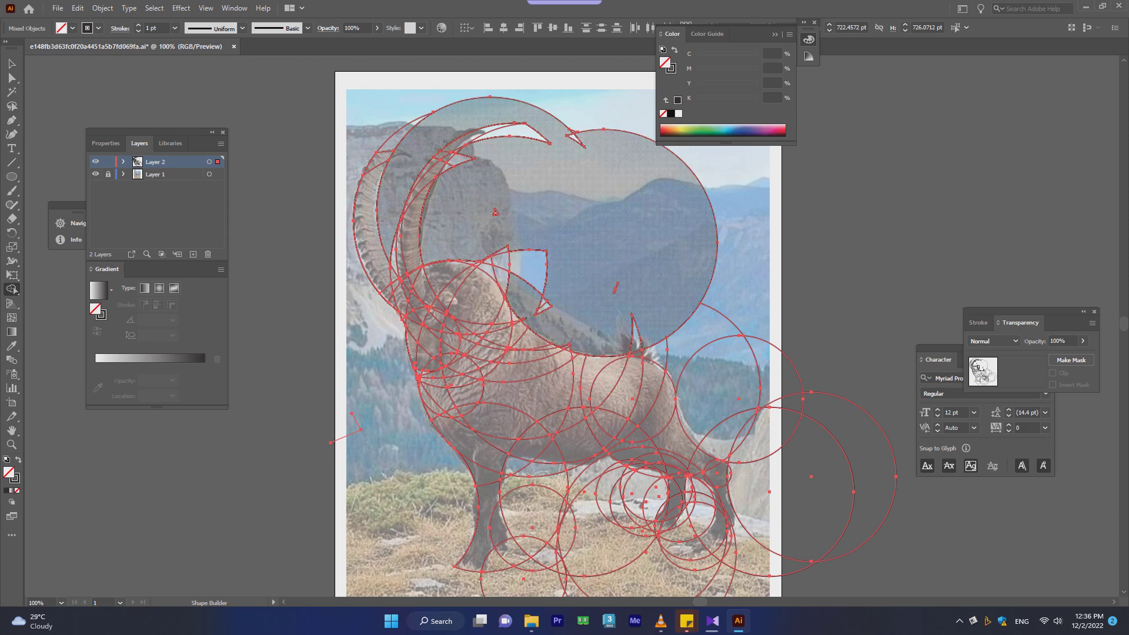
drag(616, 288, 615, 291)
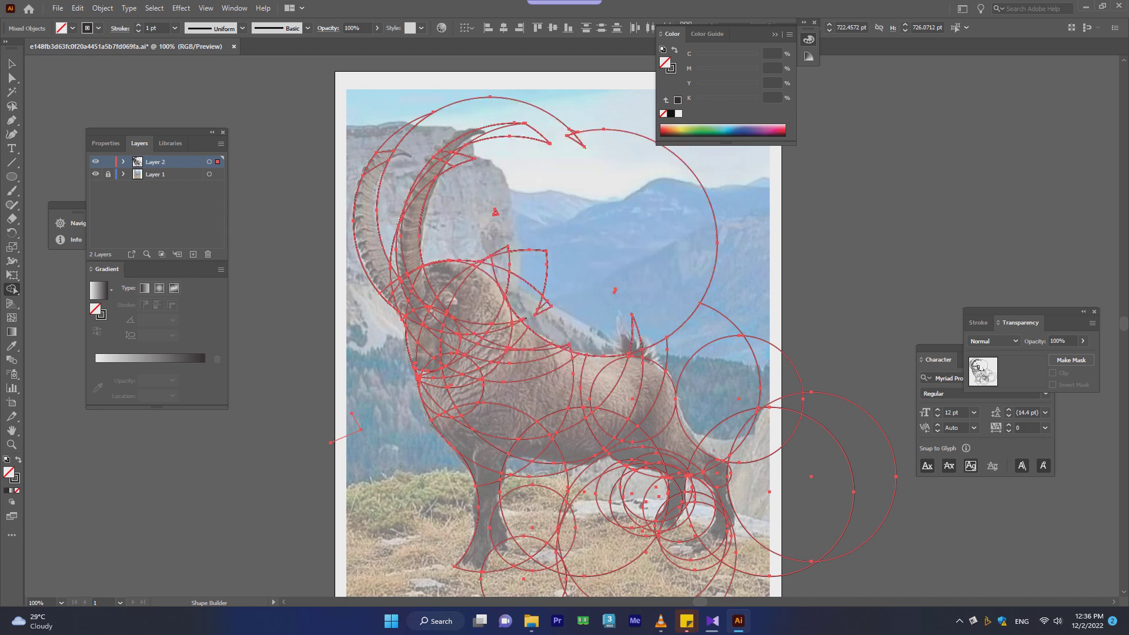
drag(547, 302, 487, 230)
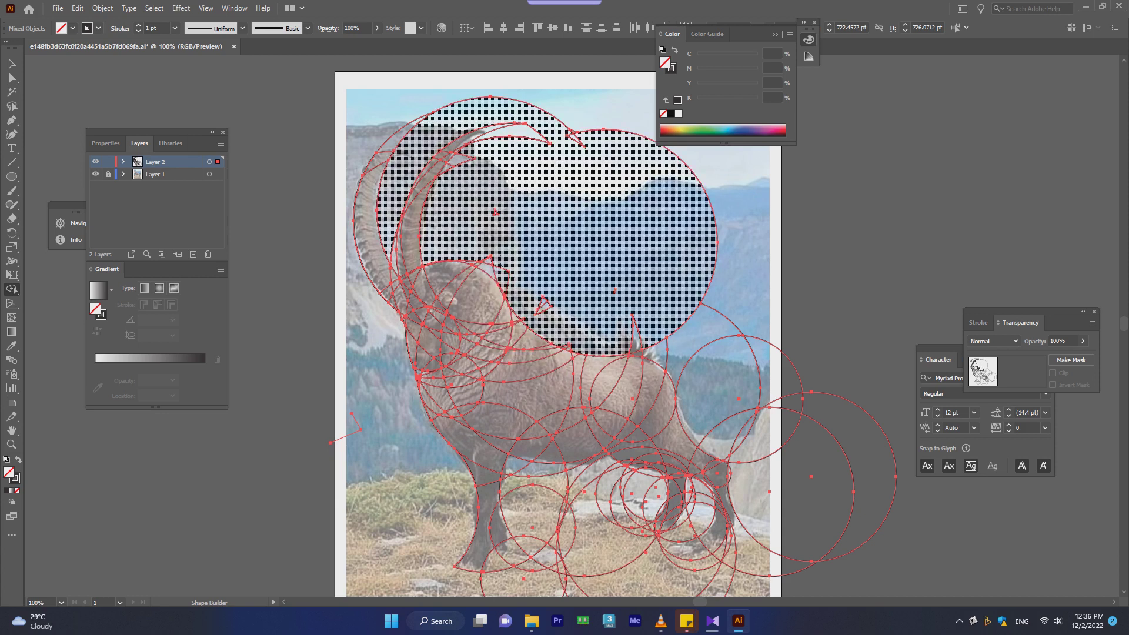
click(614, 290)
drag(530, 291, 544, 303)
drag(496, 212, 496, 212)
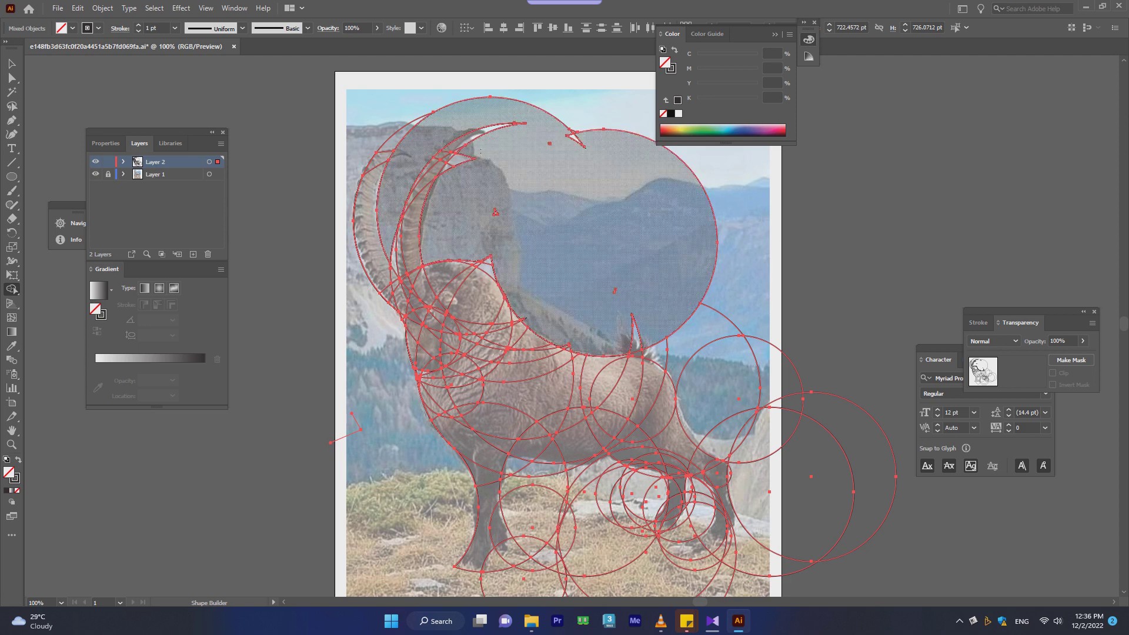
drag(496, 212, 496, 213)
drag(451, 162, 470, 157)
click(489, 260)
- Merge leftover regions and remove the thin sliver spike from the circle edge
click(490, 260)
click(488, 267)
alt+scroll(494, 275, up, 3)
alt+click(427, 242)
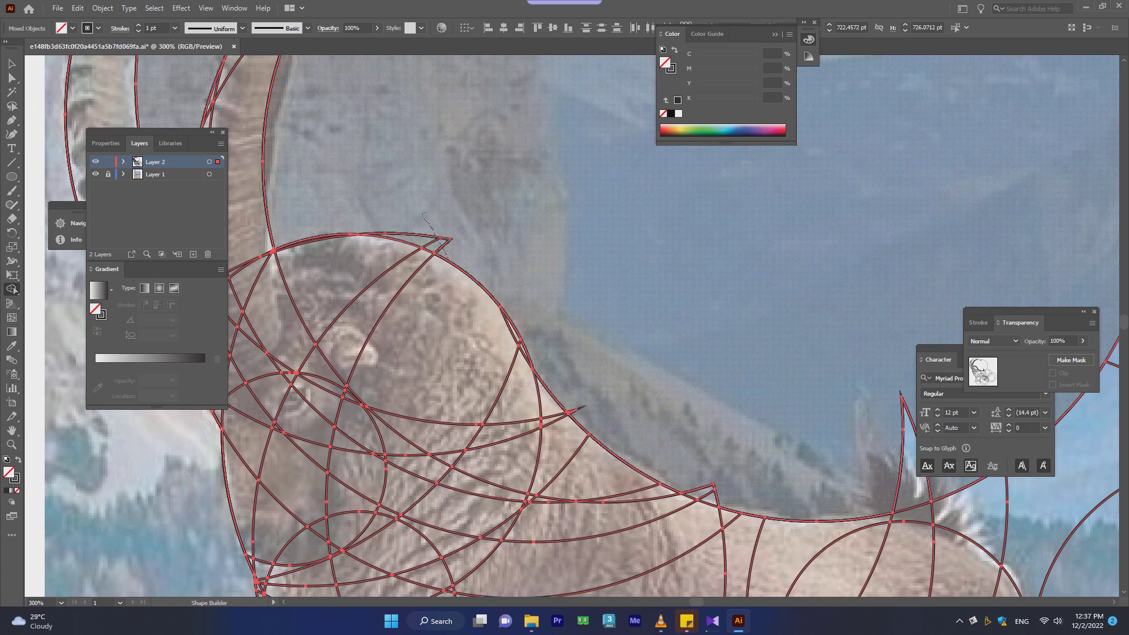
alt+scroll(582, 405, down, 3)
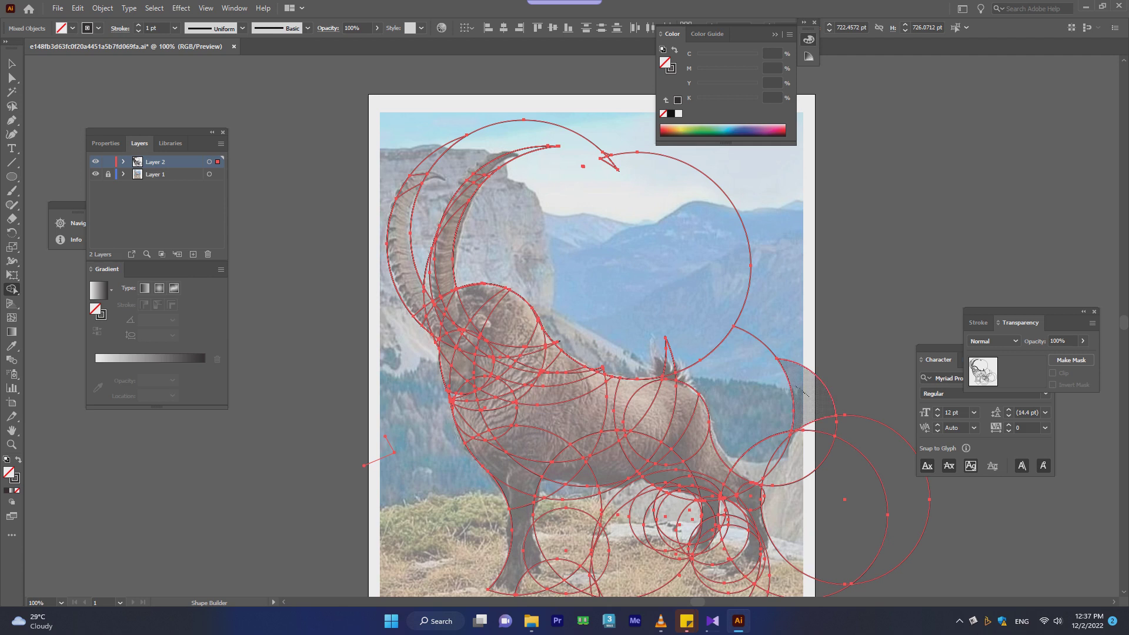
- Extend the big shape over the lower-right circles beyond the rump, then clear the selection
drag(808, 397, 617, 247)
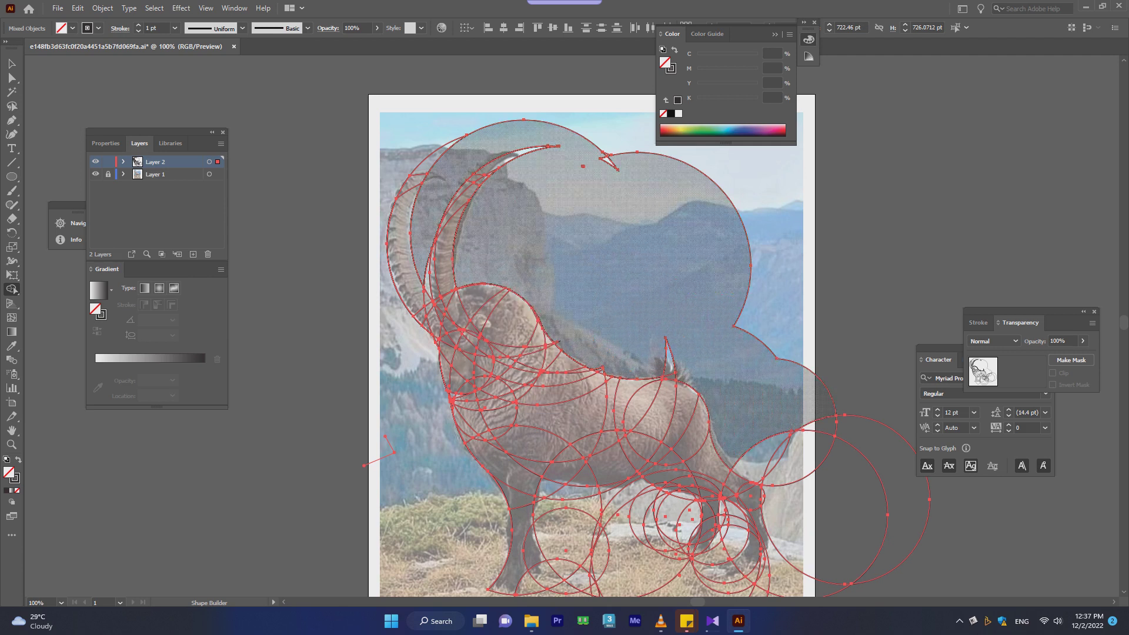
drag(768, 388, 799, 475)
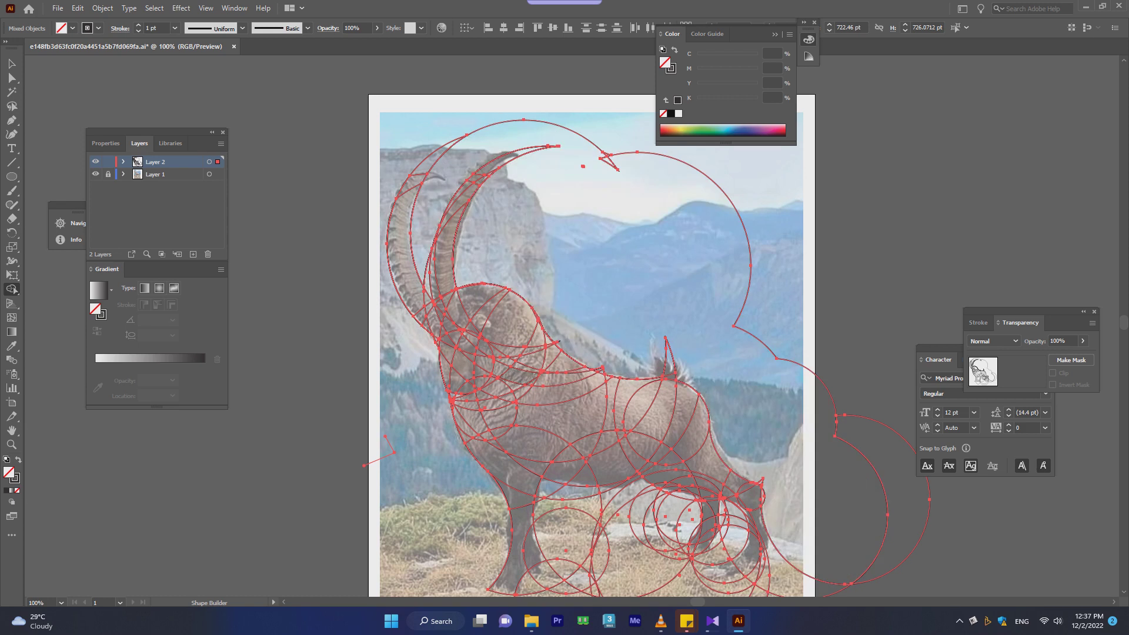
scroll(588, 353, down, 2)
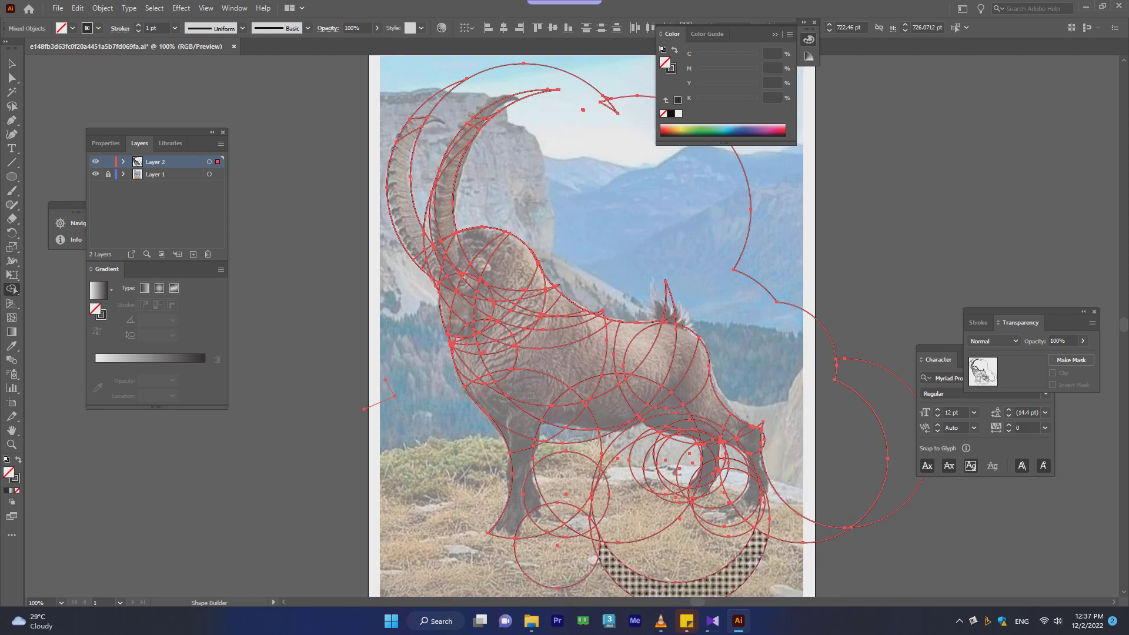
key(v)
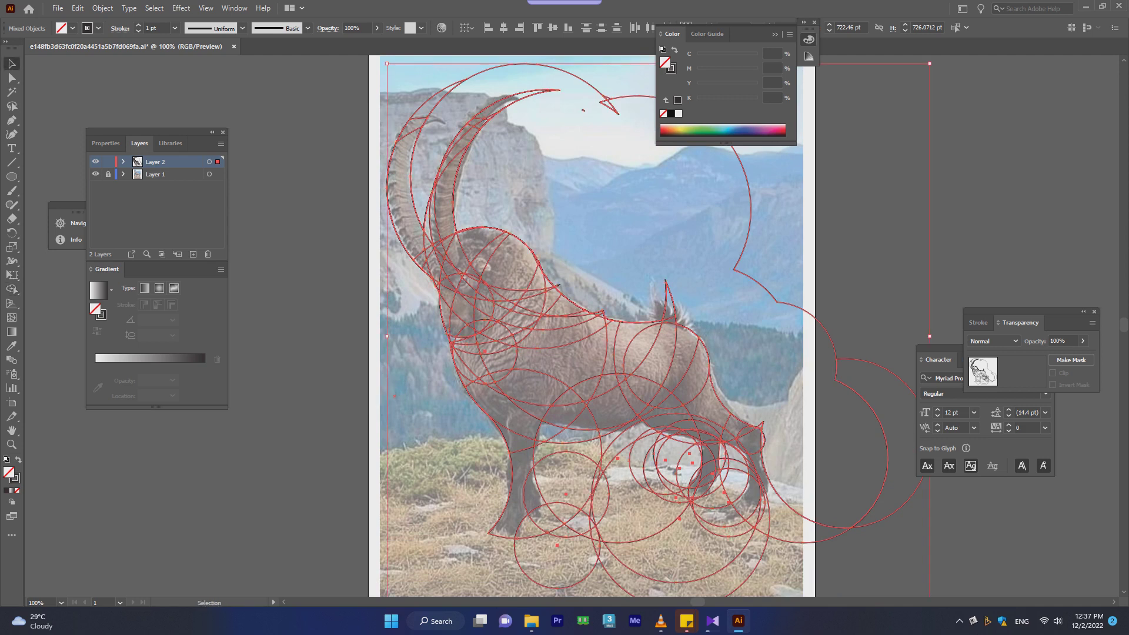
click(558, 285)
- Delete the large merged background shape and the leftover curve past the right edge
click(754, 279)
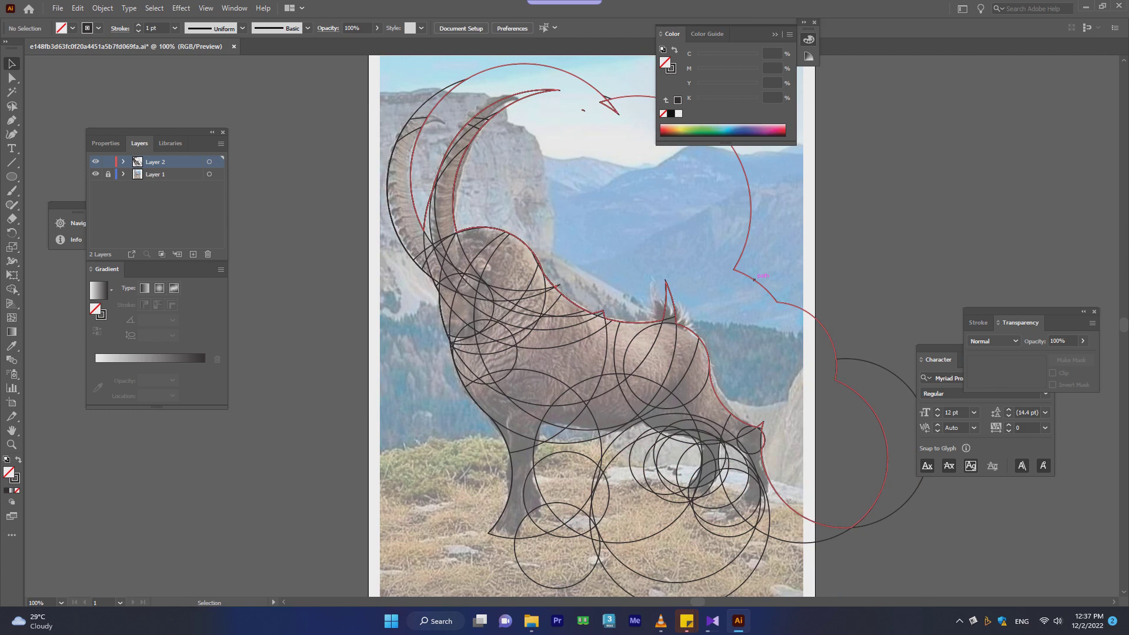
key(Delete)
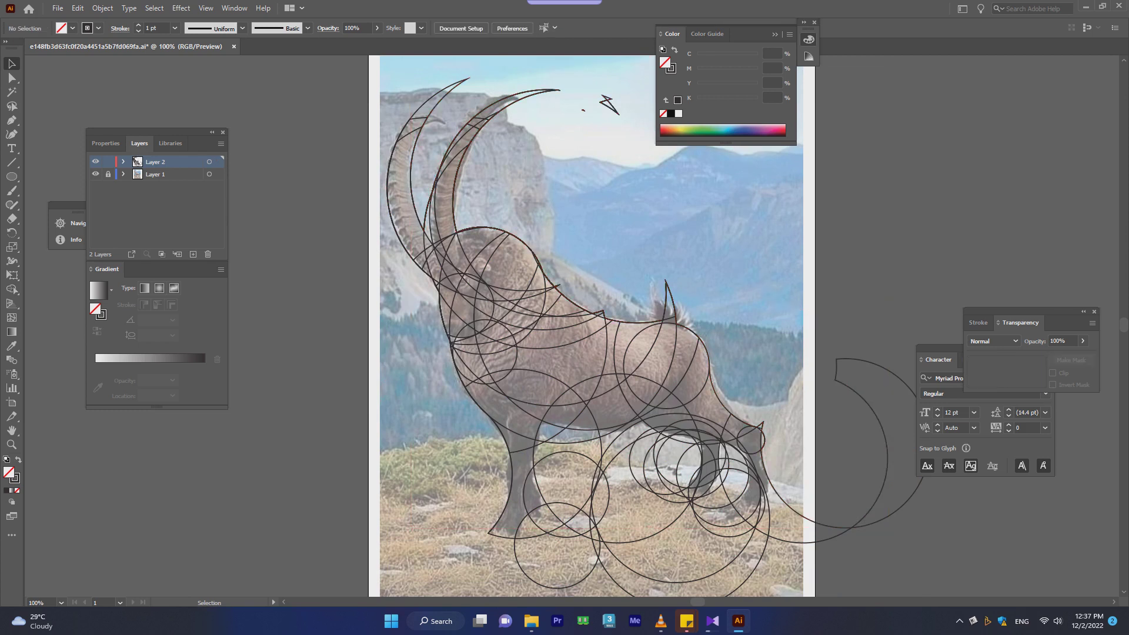
click(886, 458)
key(Delete)
- Select all linework with Shape Builder active and zoom in on the legs
key(a)
key(ctrl+a)
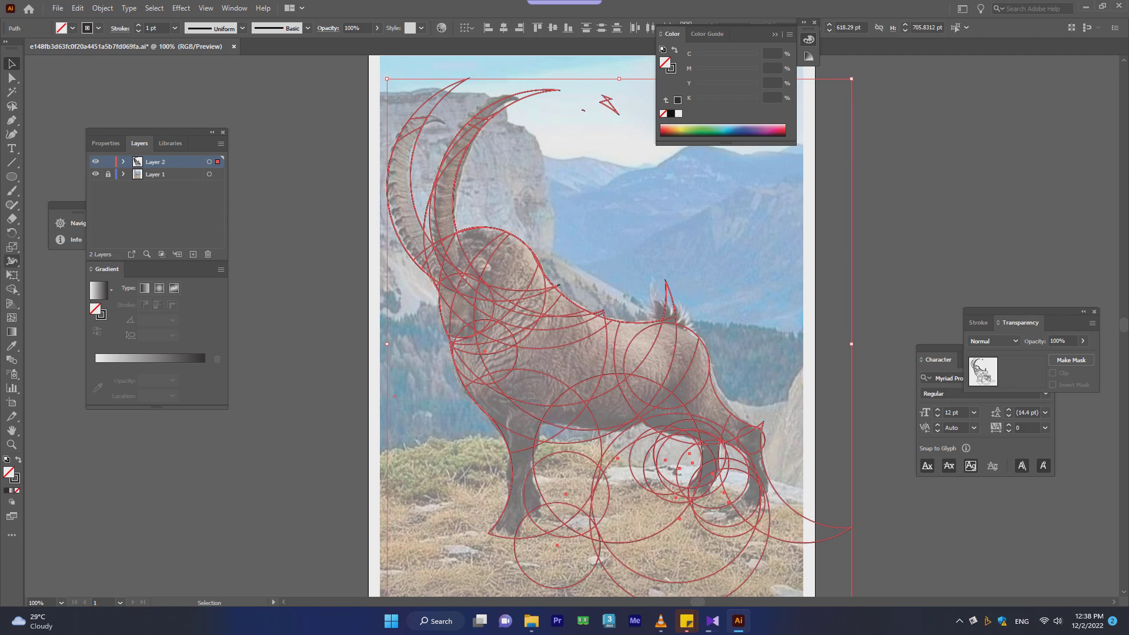
click(11, 290)
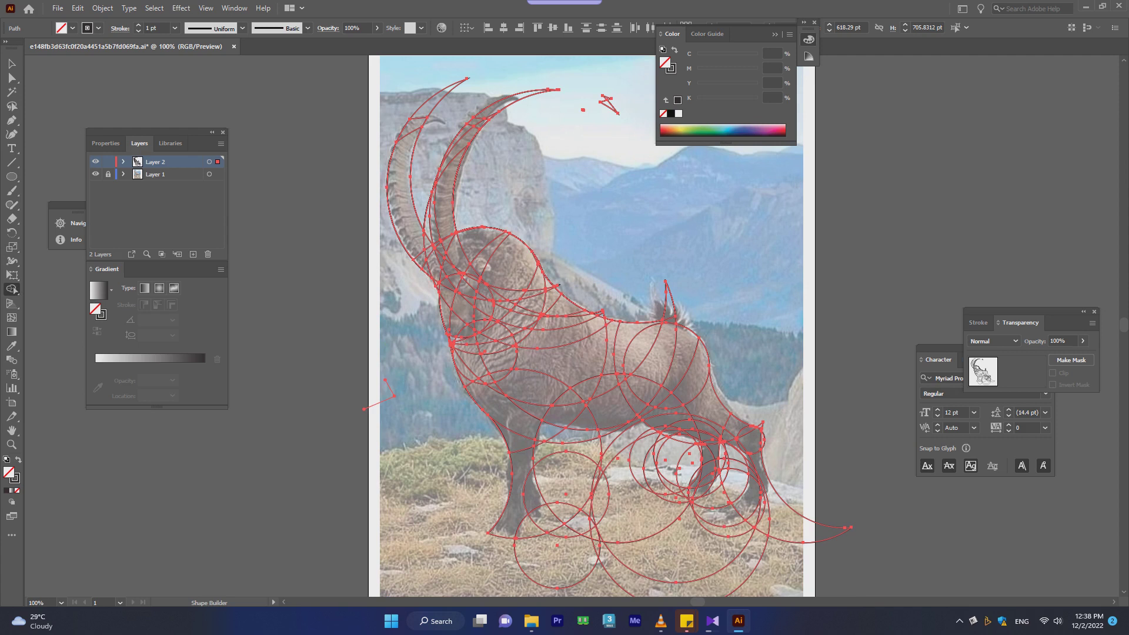
scroll(734, 559, up, 3)
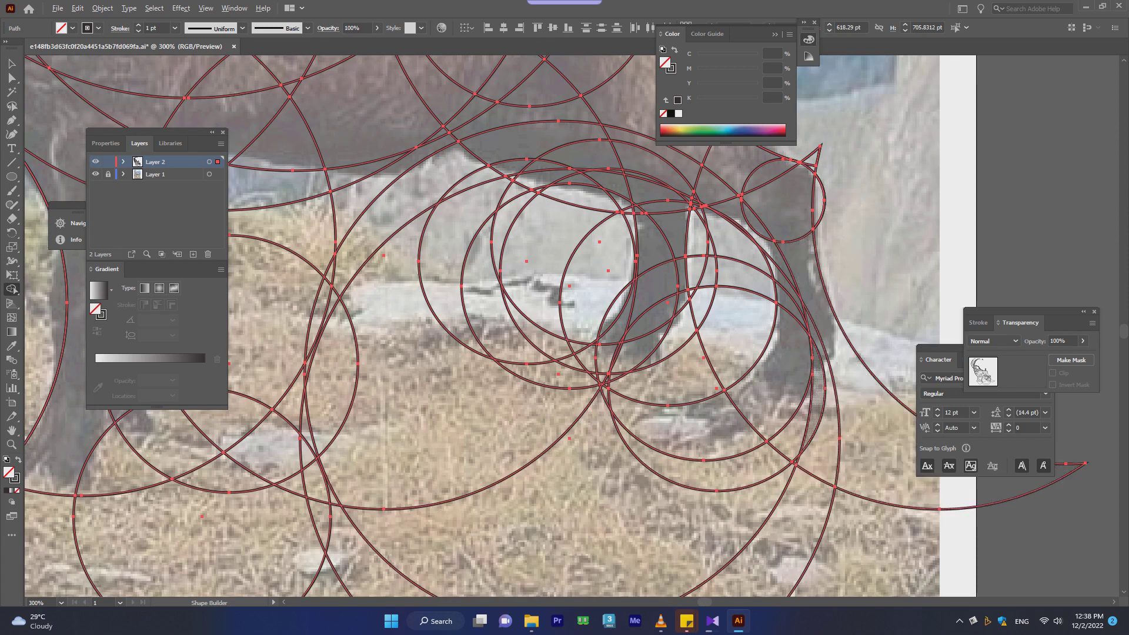
scroll(801, 442, down, 2)
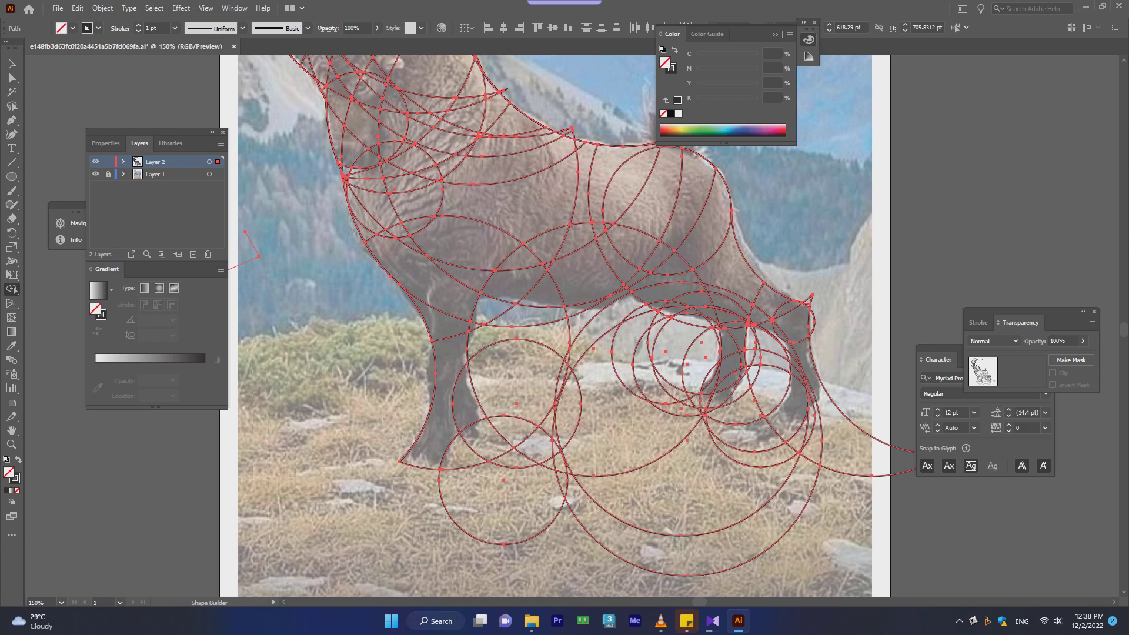
- Place a duplicate circle over the hind hock, then select all paths
key(a)
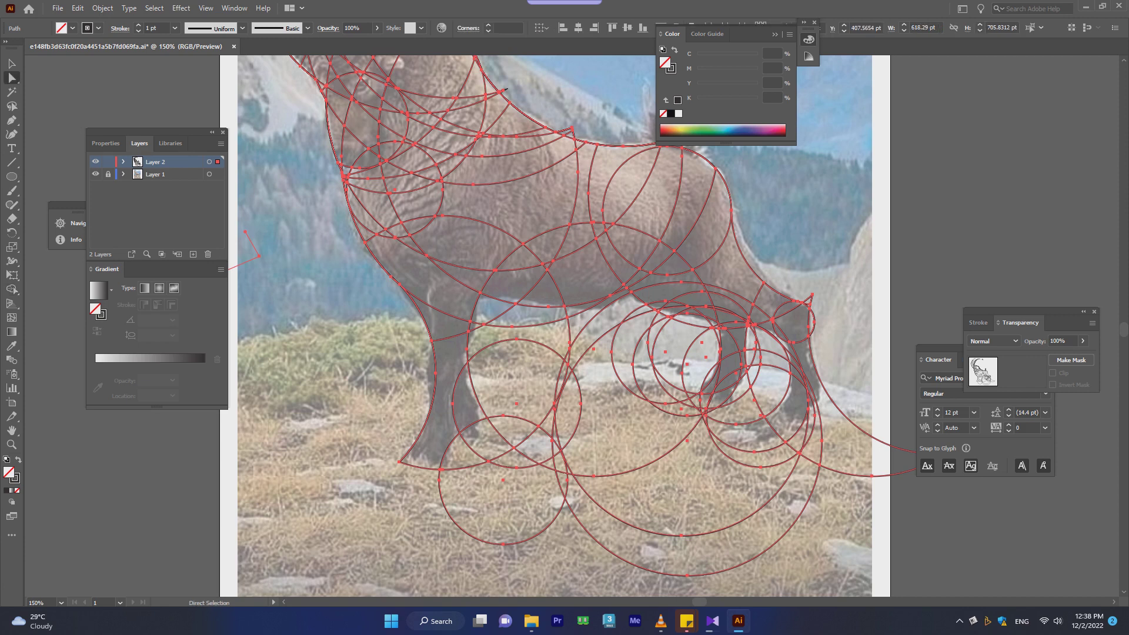
key(ctrl+shift+a)
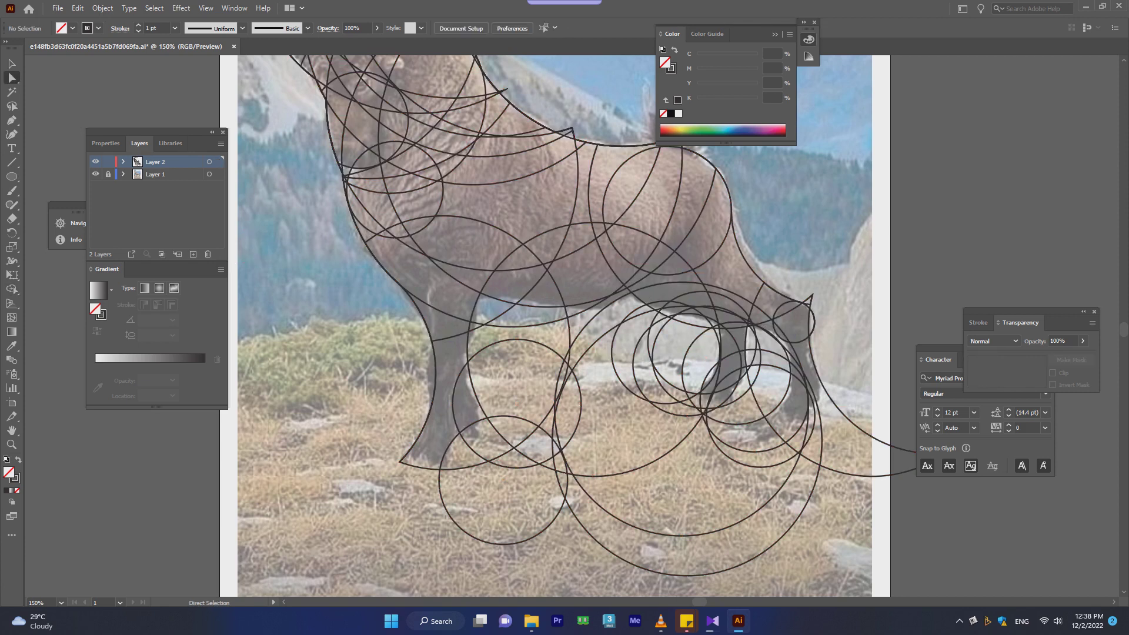
key(v)
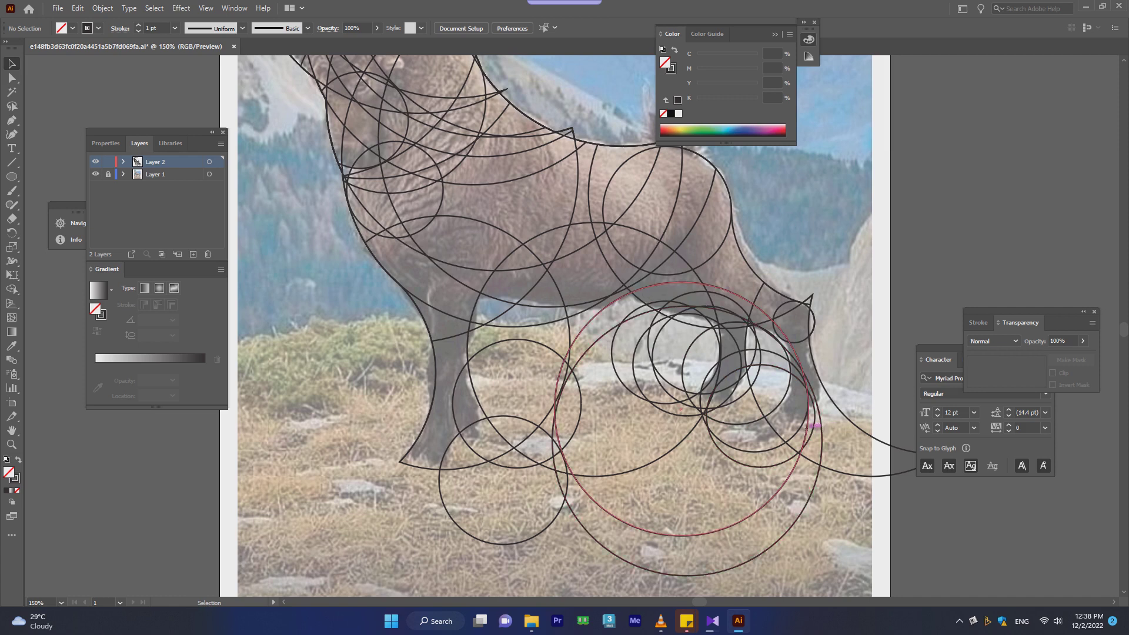
mouse_move(812, 431)
mouse_down()
mouse_move(841, 370)
mouse_move(823, 389)
mouse_up()
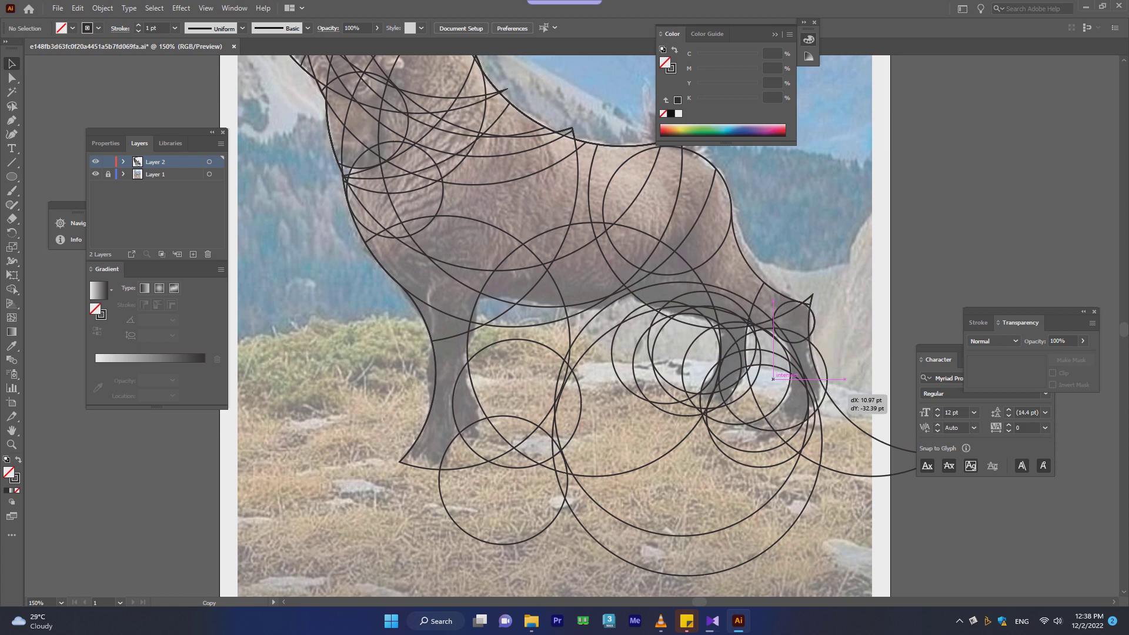
drag(822, 388, 822, 379)
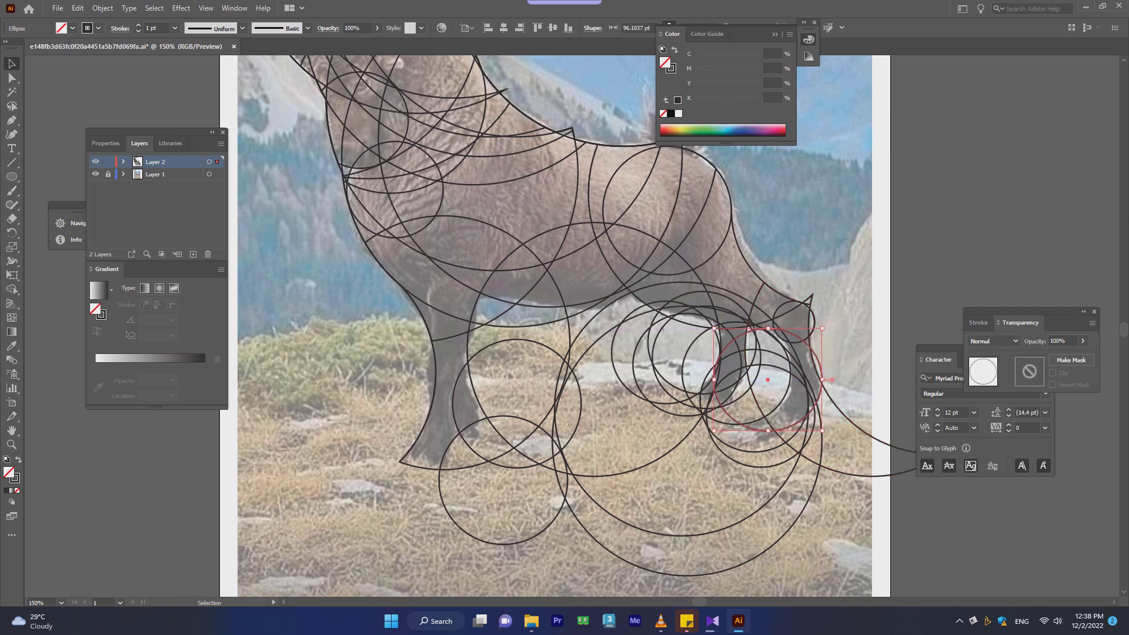
key(ctrl+a)
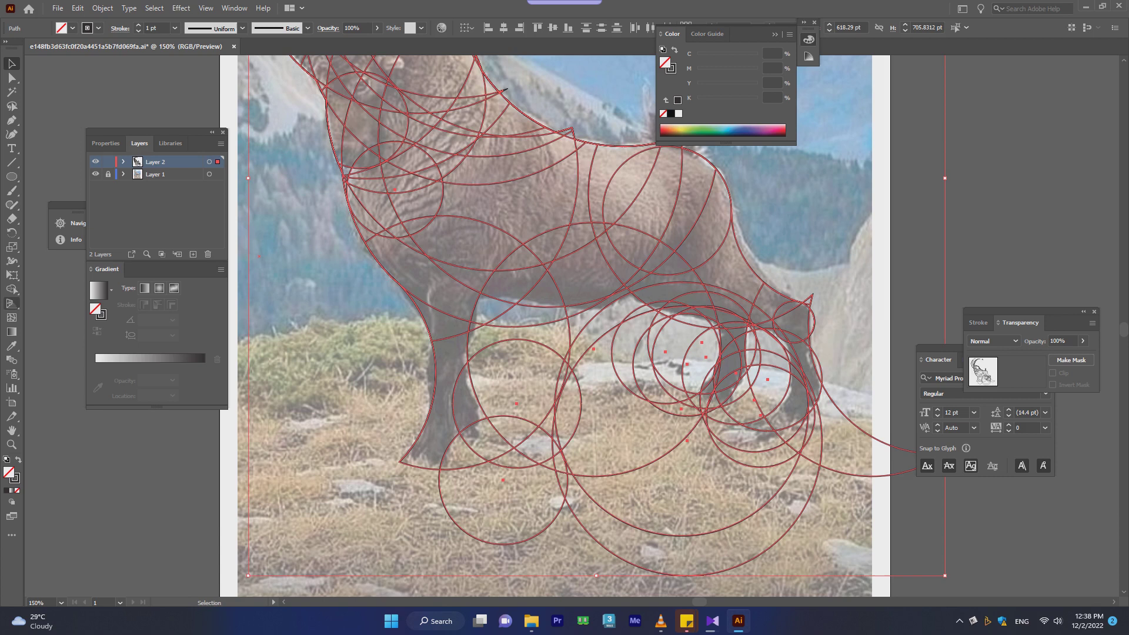
- Trim and merge the overlapping circle regions between the hind legs
click(11, 289)
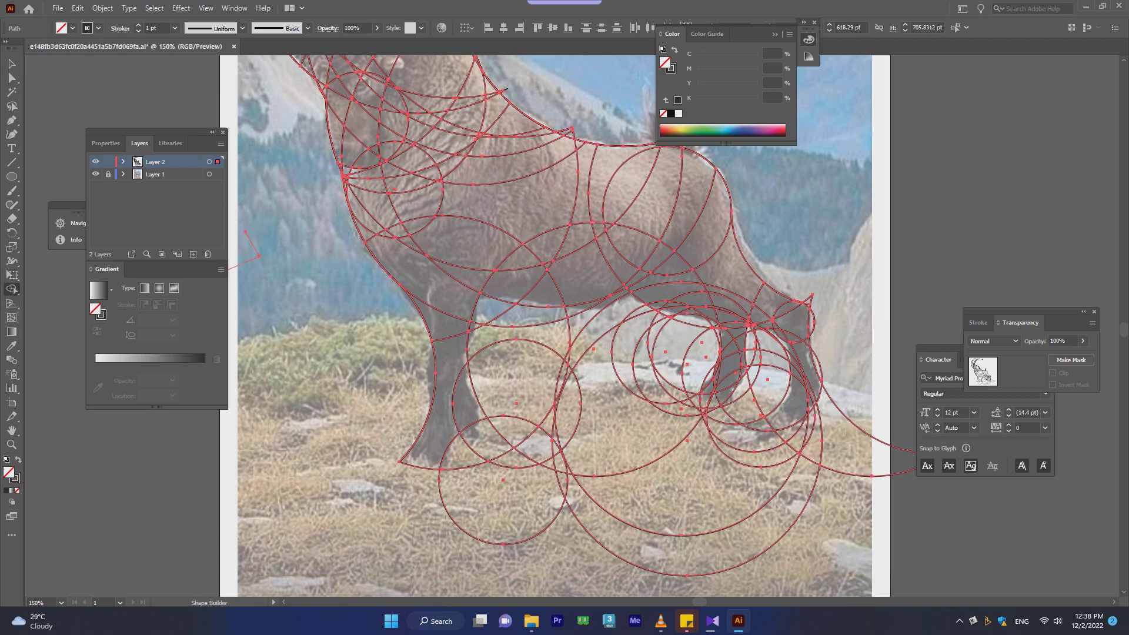
drag(700, 362, 565, 333)
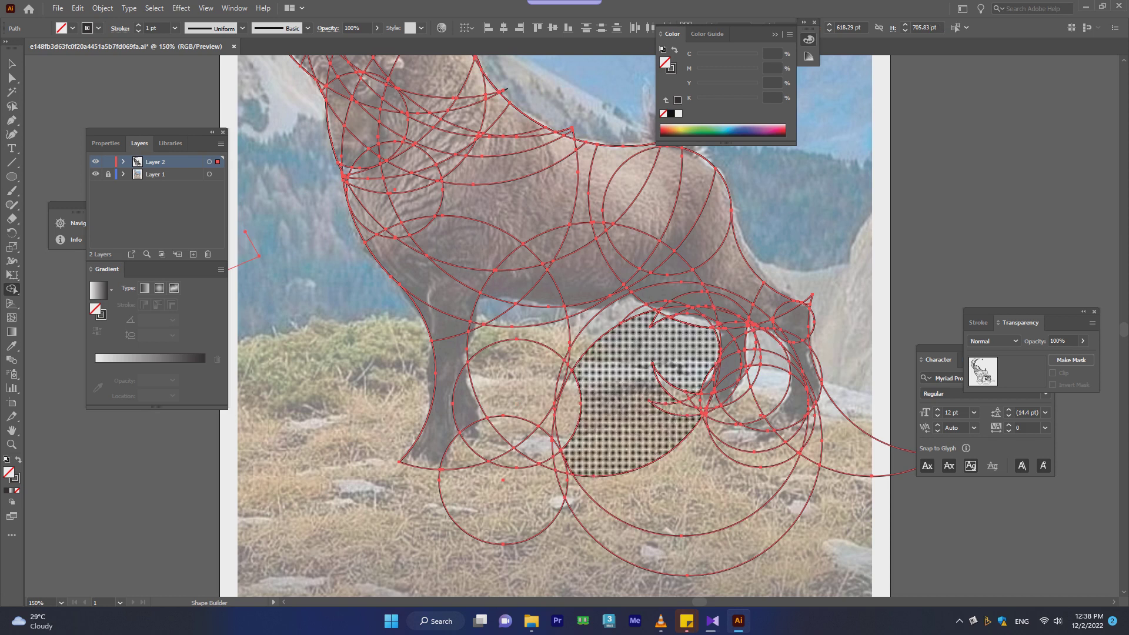
alt+click(676, 385)
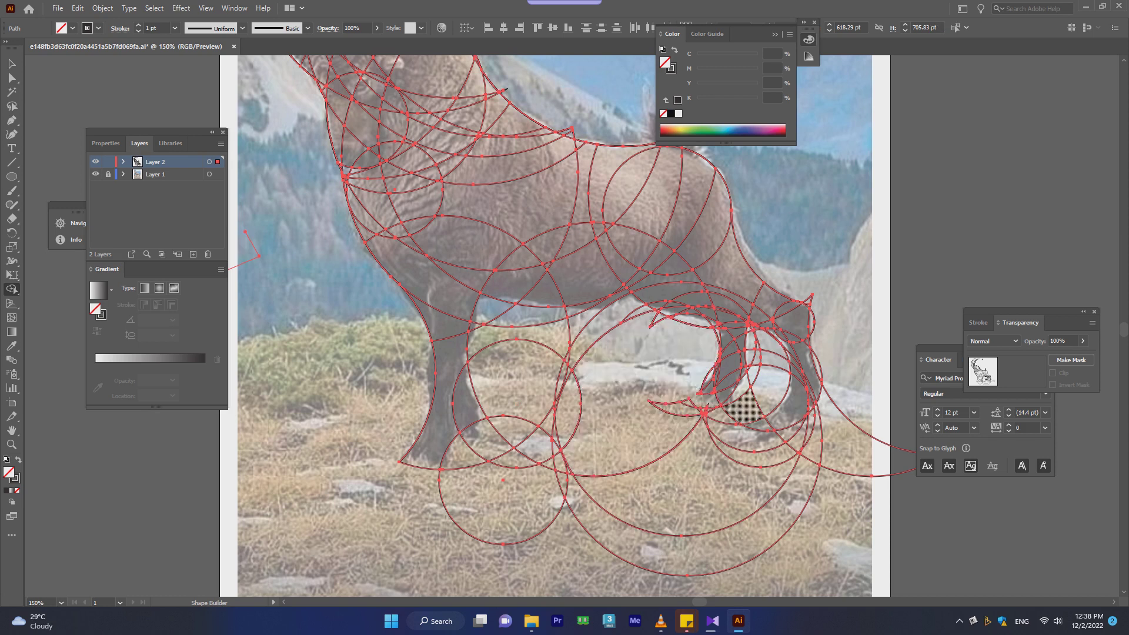
drag(676, 388, 689, 459)
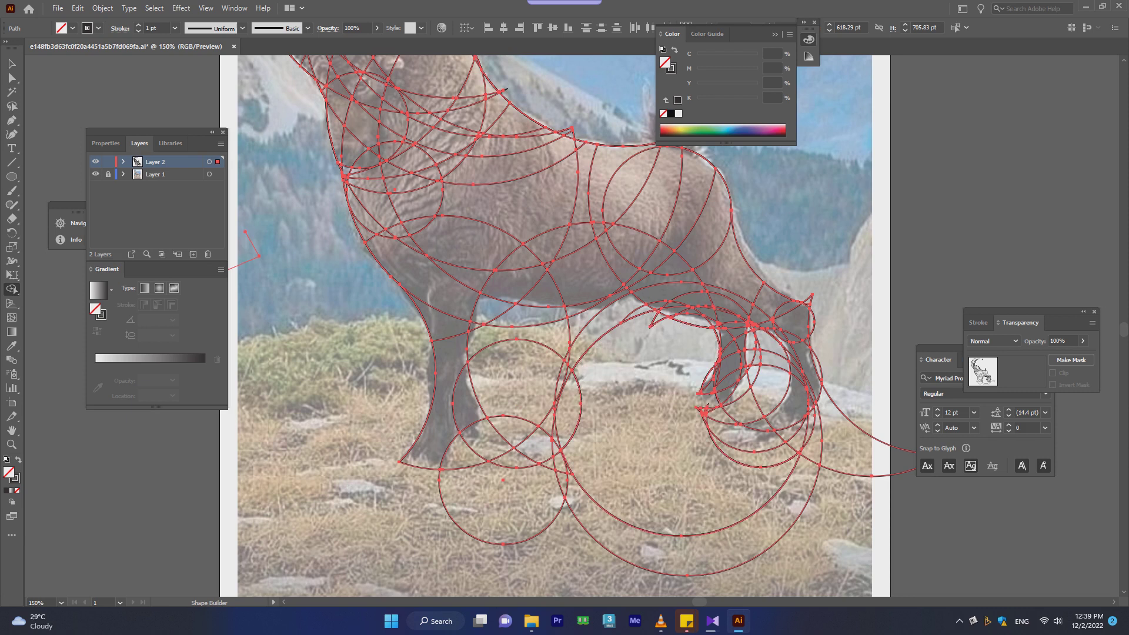
click(704, 412)
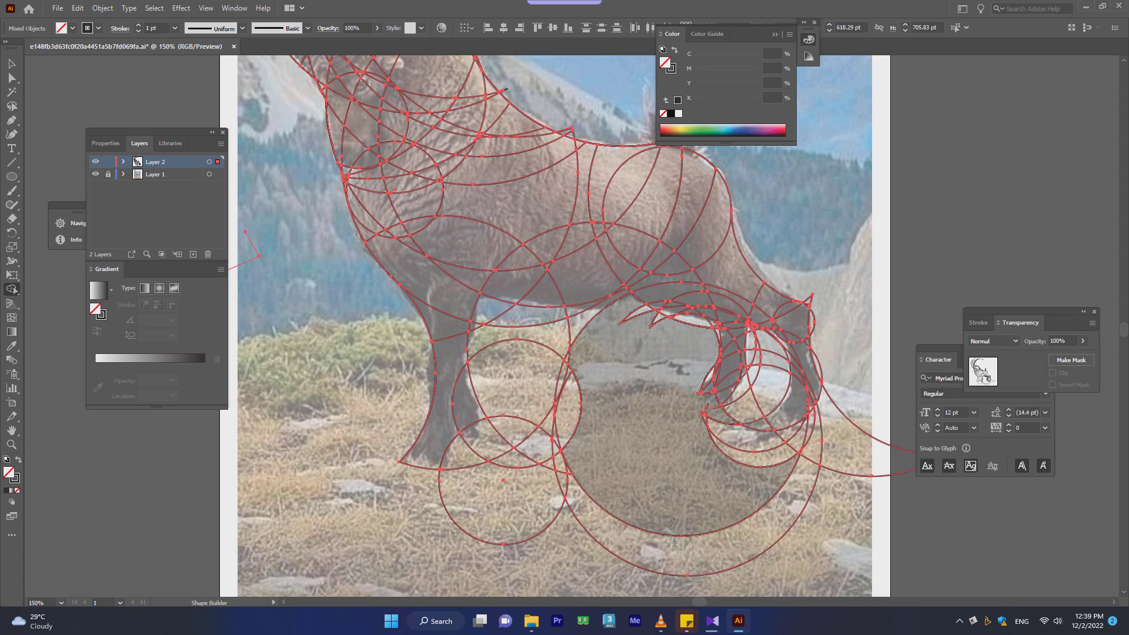
click(650, 321)
- Merge and delete the belly, foreleg and lens-shaped regions below the legs
mouse_move(647, 412)
mouse_down()
mouse_move(518, 317)
mouse_move(529, 317)
mouse_up()
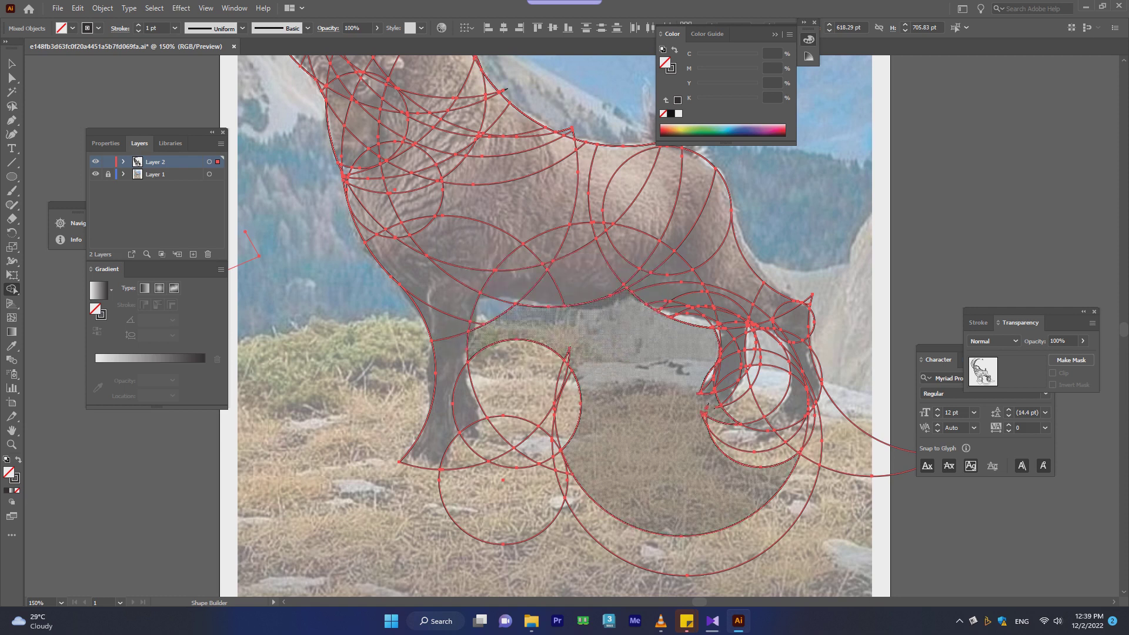
drag(529, 318, 494, 315)
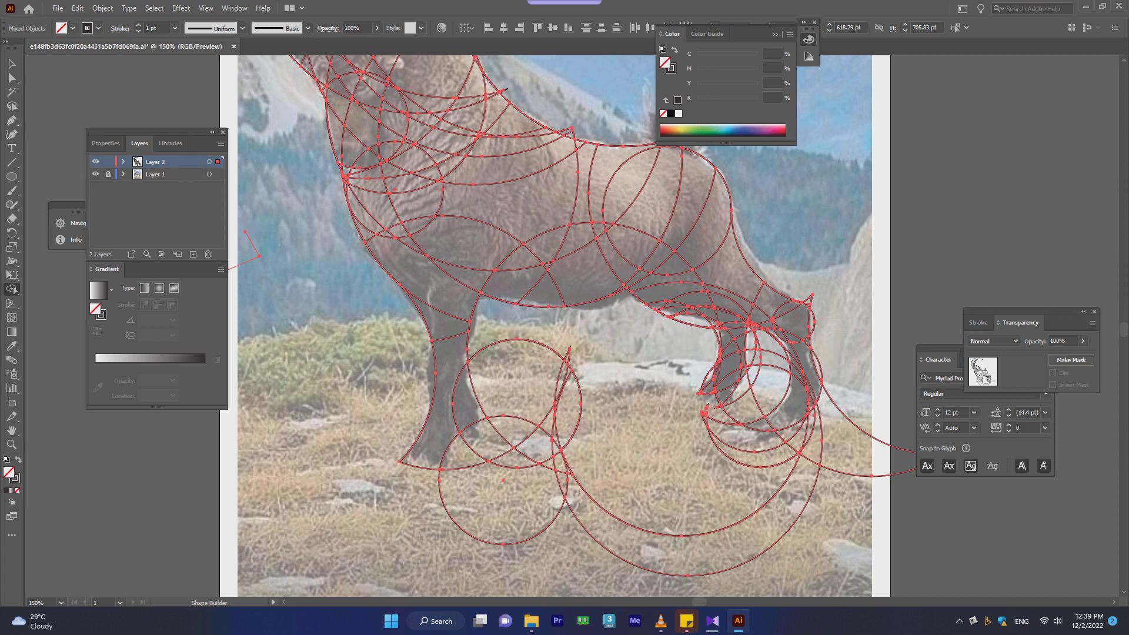
drag(491, 330, 491, 369)
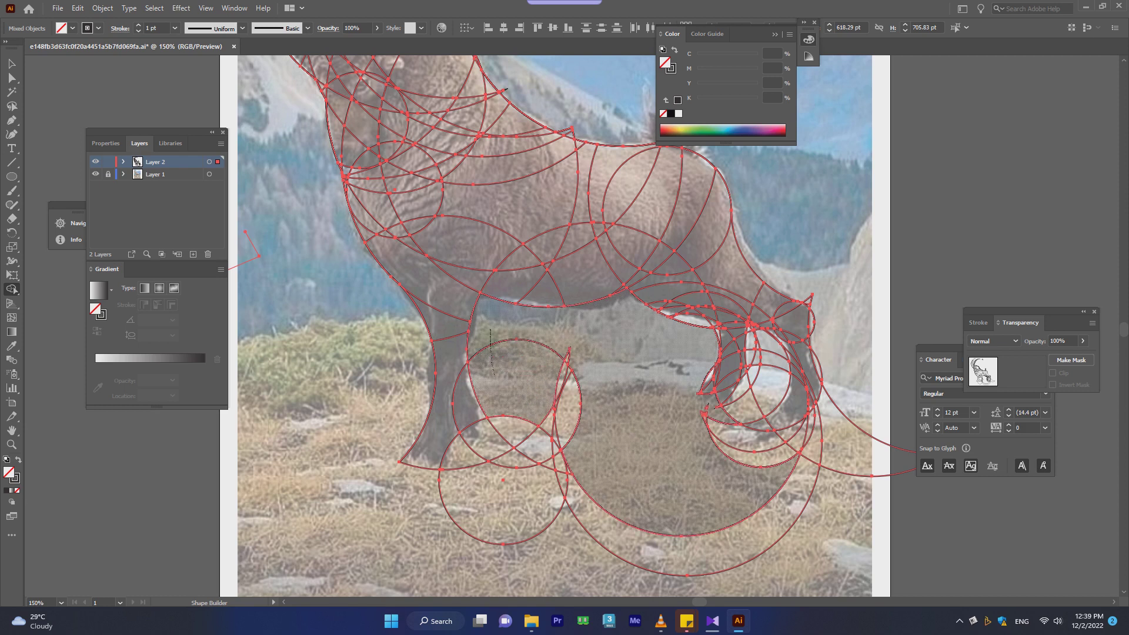
drag(497, 408, 497, 412)
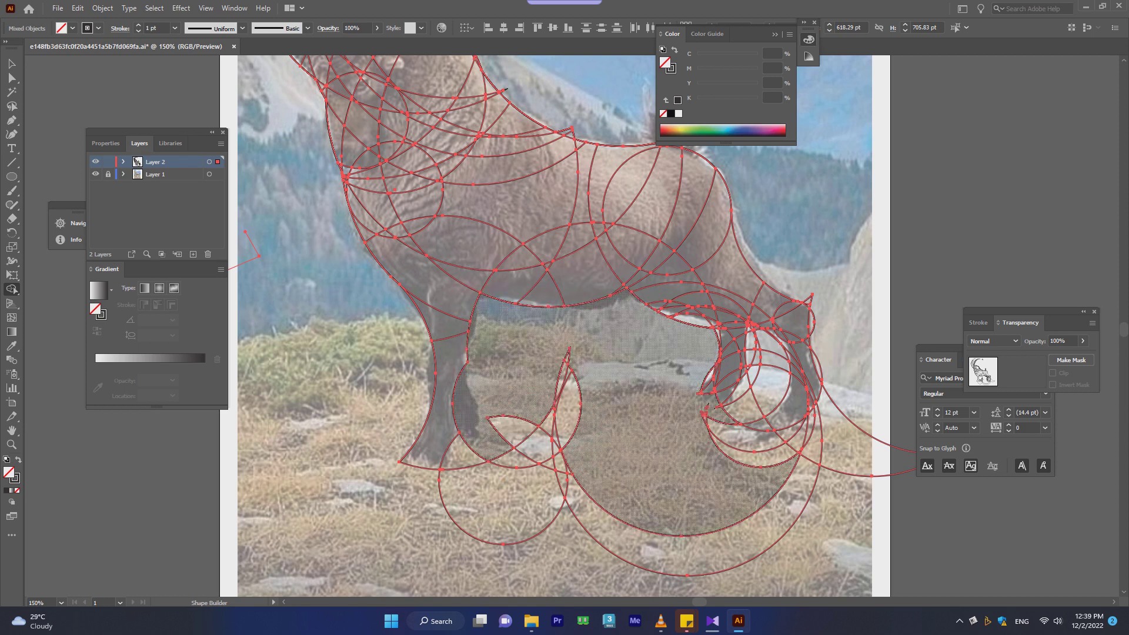
alt+click(547, 421)
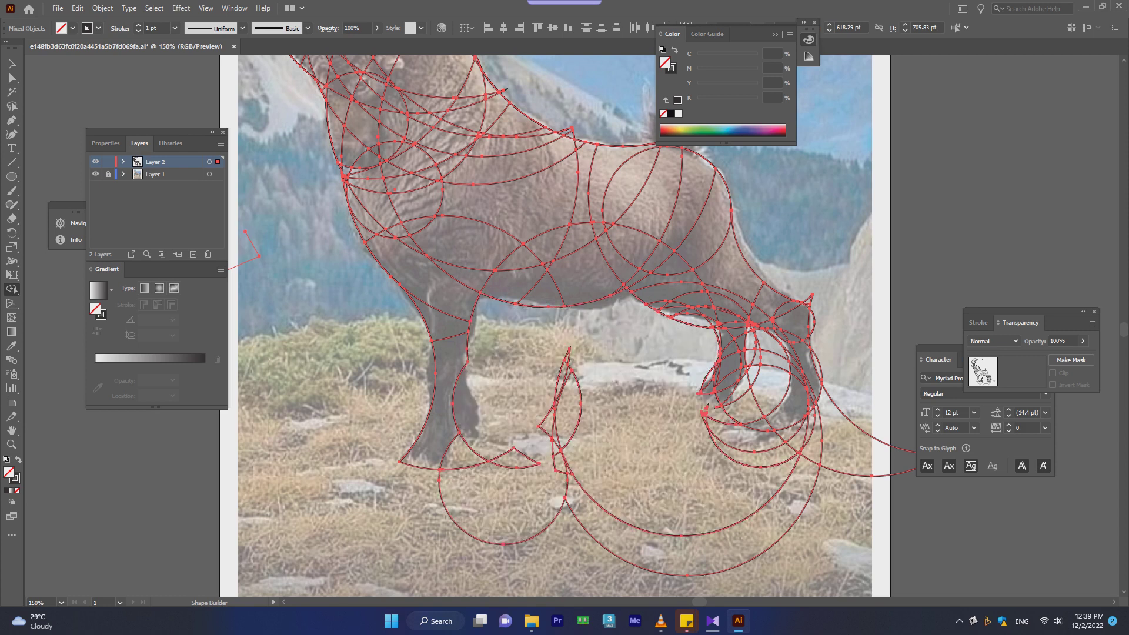
drag(545, 360, 730, 560)
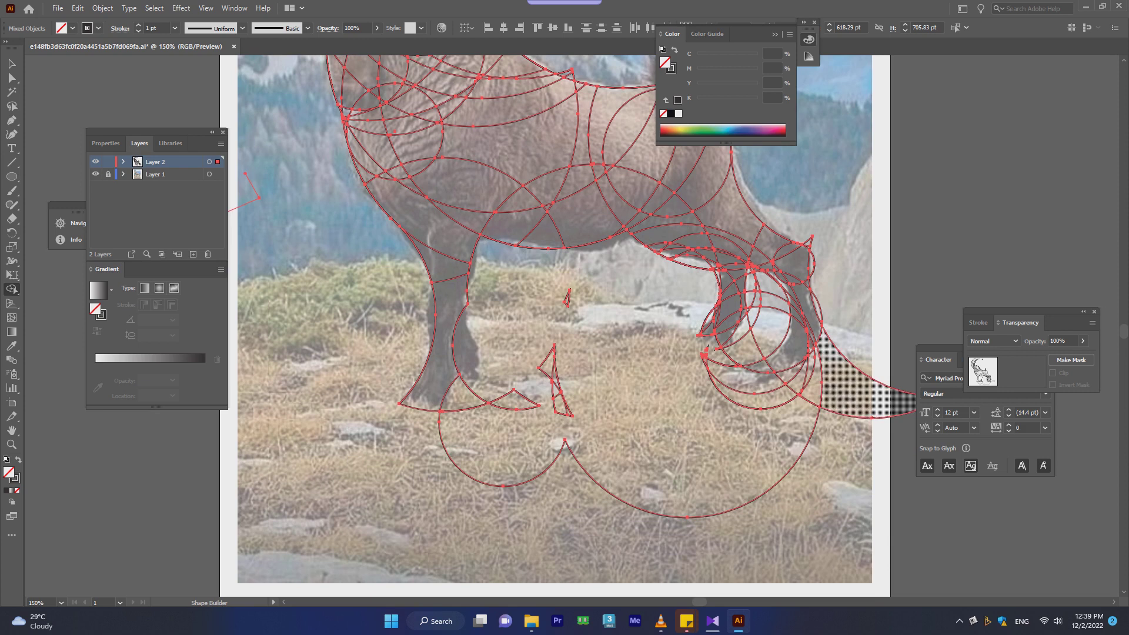
drag(590, 349, 438, 435)
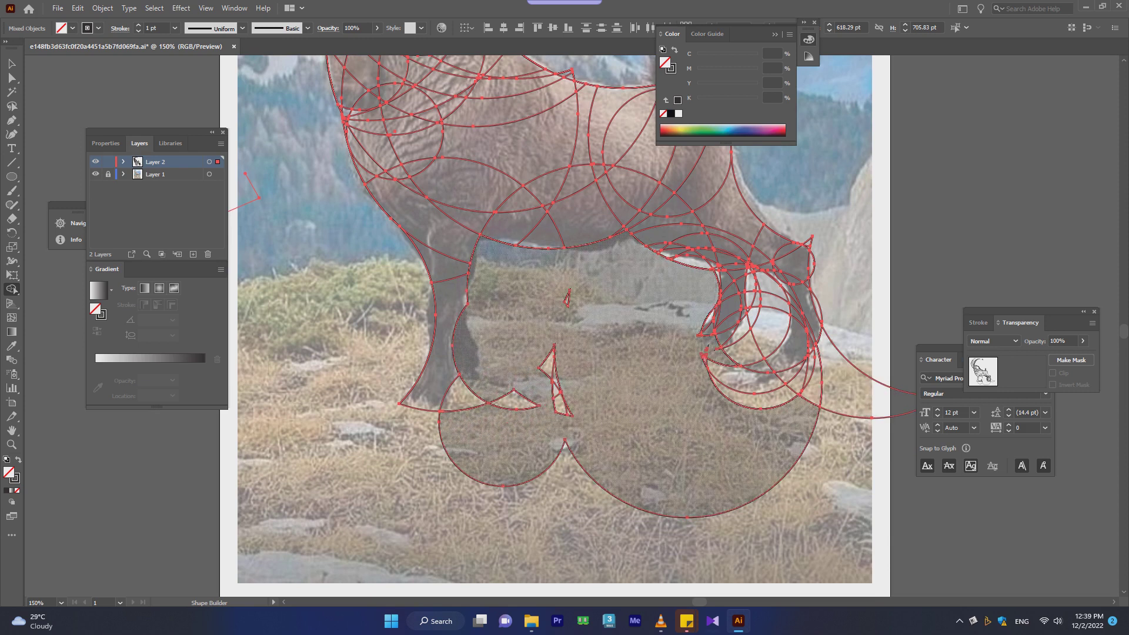
drag(432, 495, 431, 496)
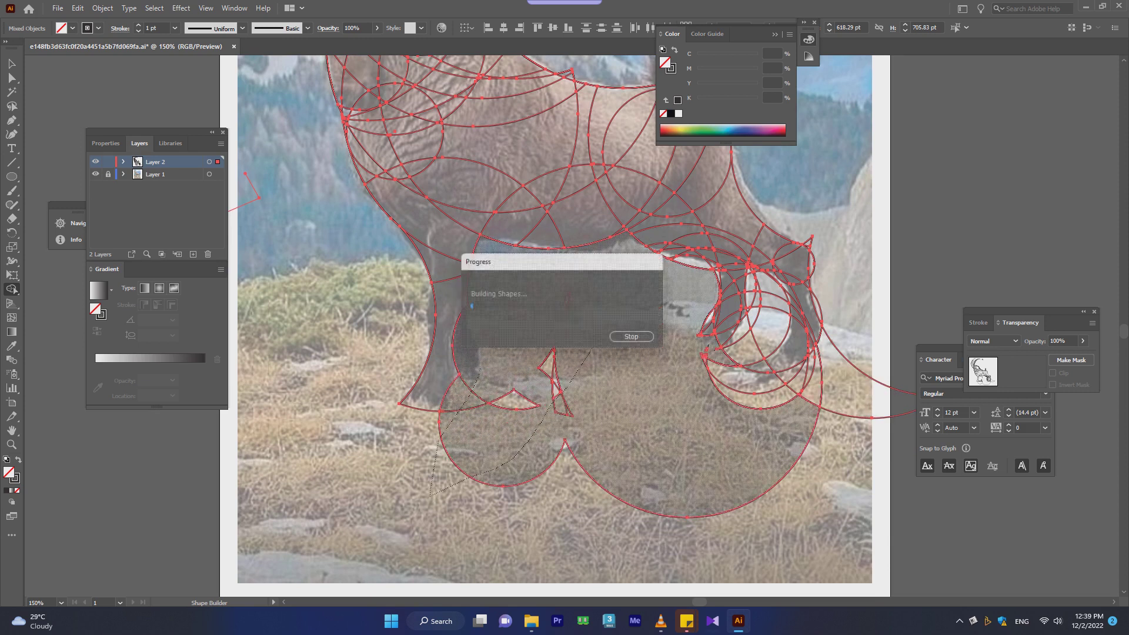
mouse_move(588, 349)
mouse_down()
mouse_move(514, 425)
mouse_move(567, 353)
mouse_move(549, 400)
mouse_up()
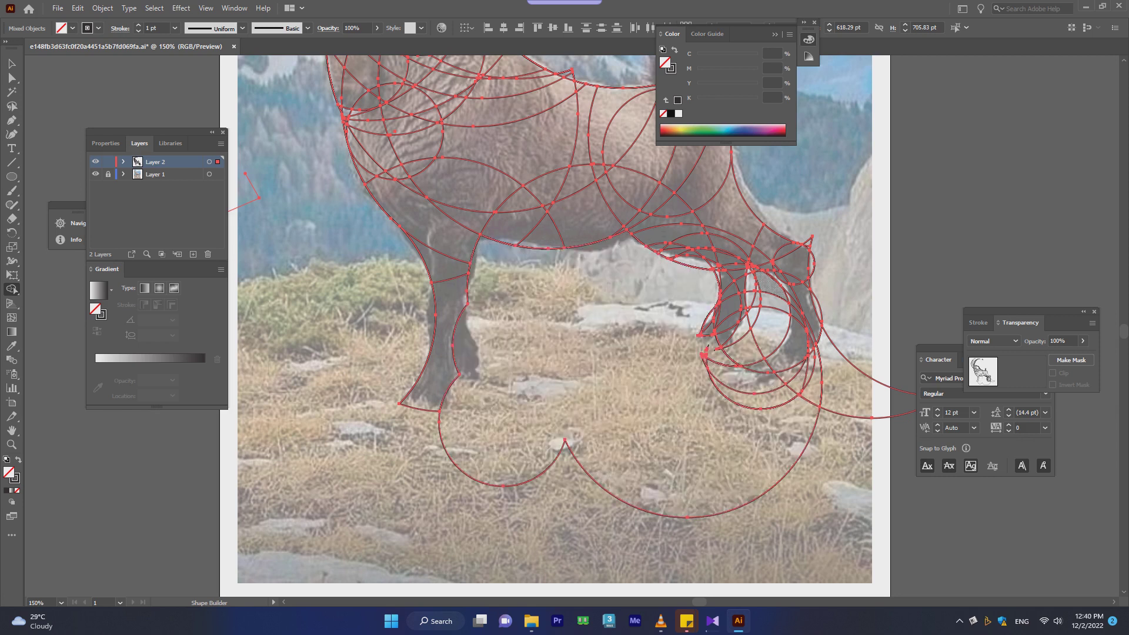
drag(774, 288, 764, 338)
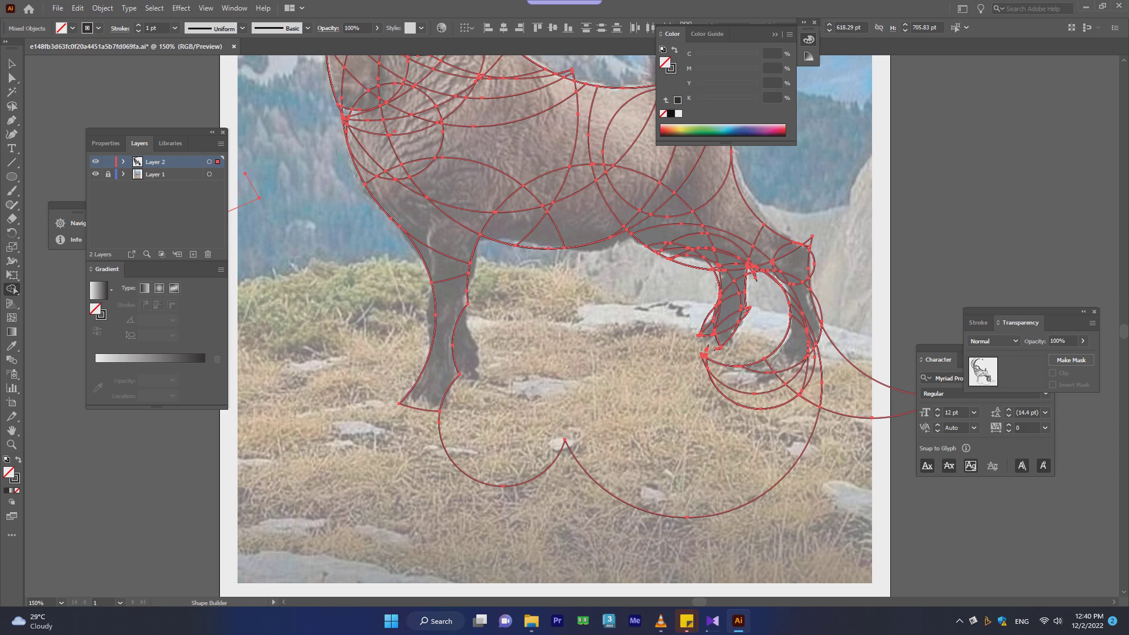
- Zoom out and pick out the scalloped shape beneath the legs with Direct Selection
key(ctrl+minus)
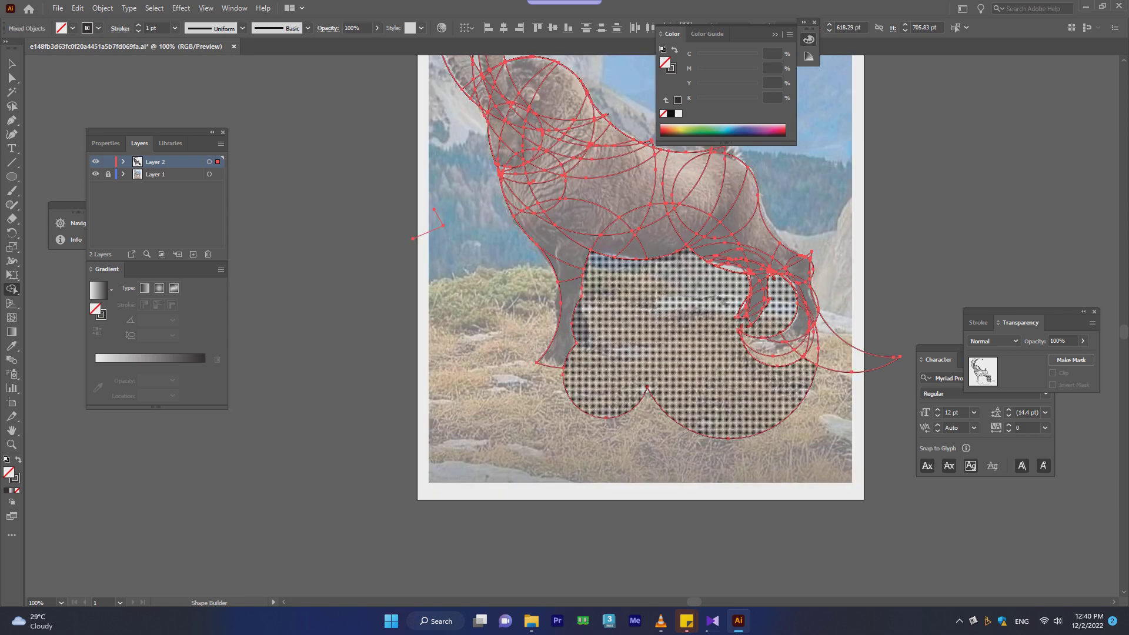
click(12, 77)
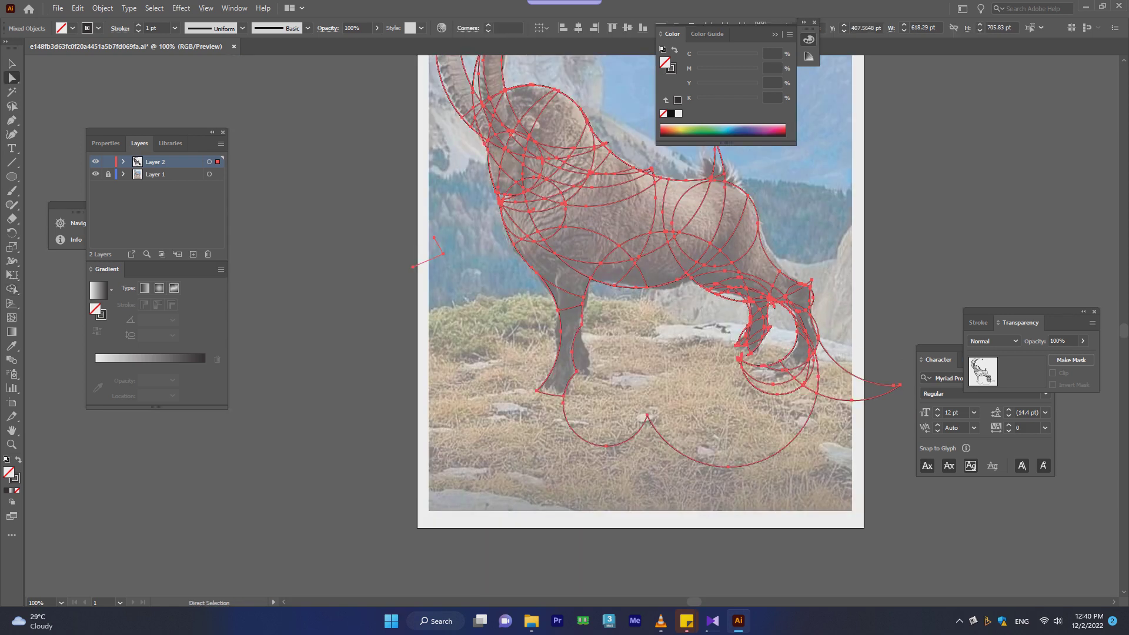
click(764, 377)
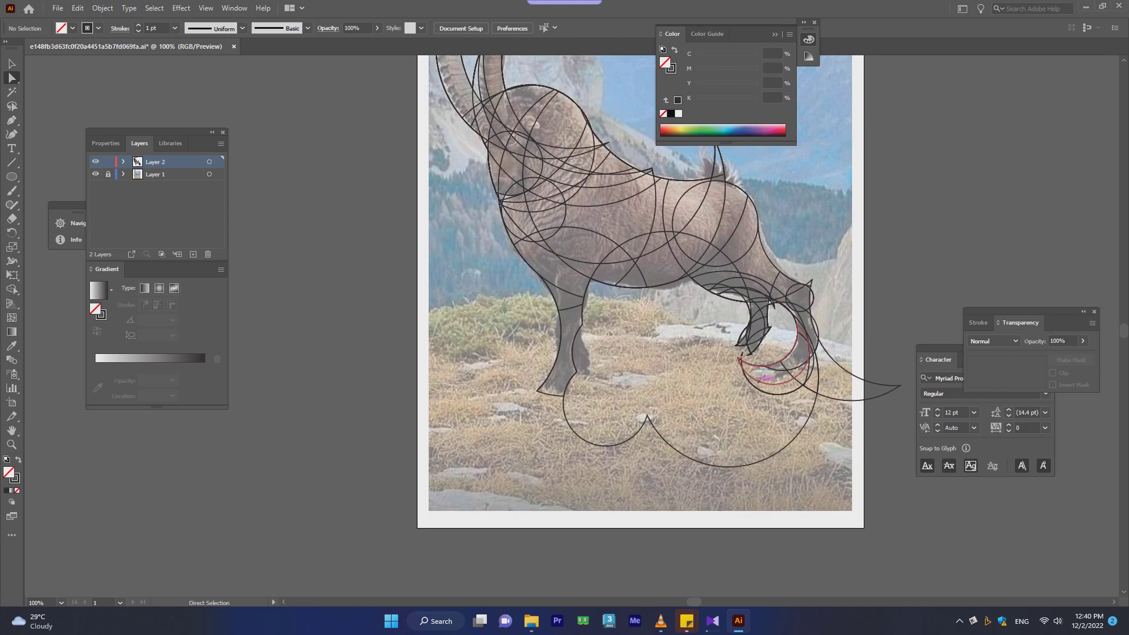
click(765, 377)
click(760, 381)
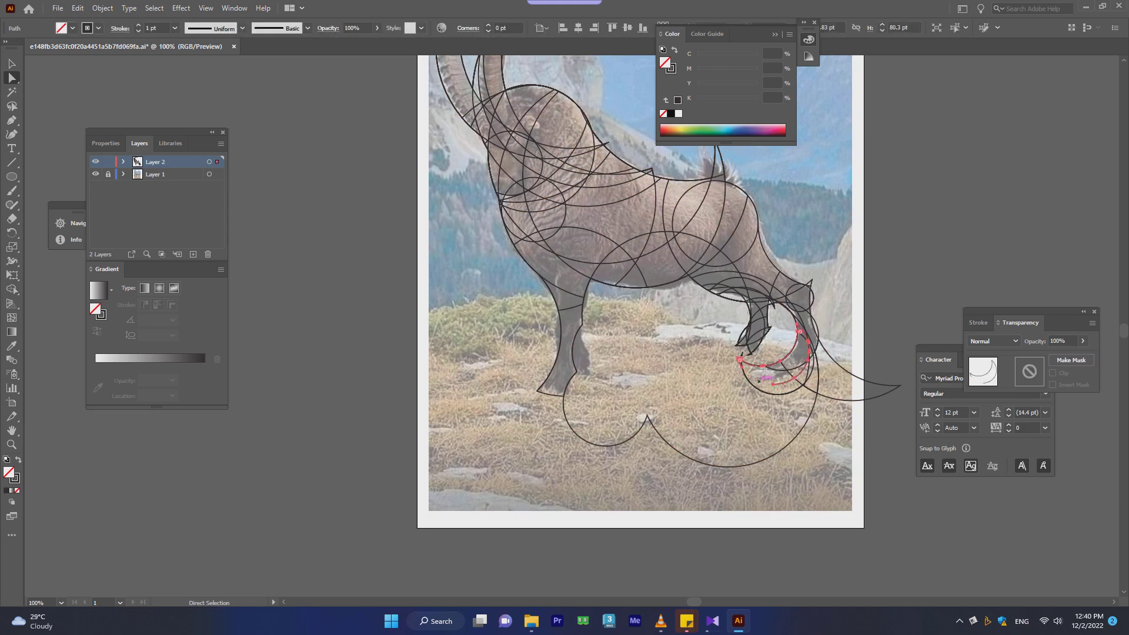
key(ctrl+shift+a)
click(758, 383)
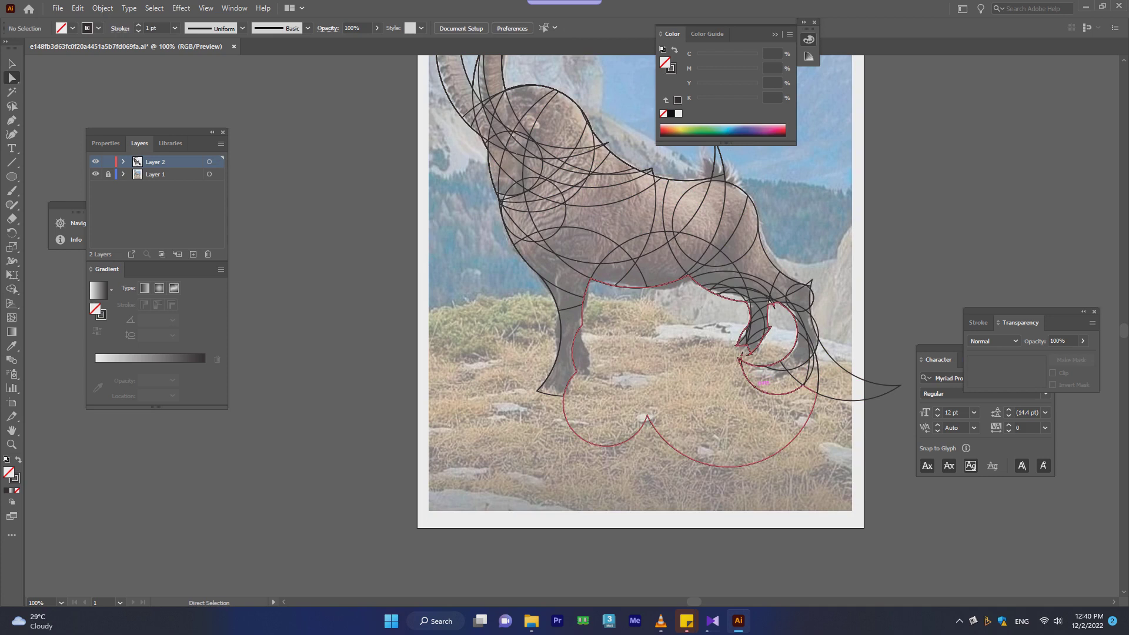
key(ctrl+shift+a)
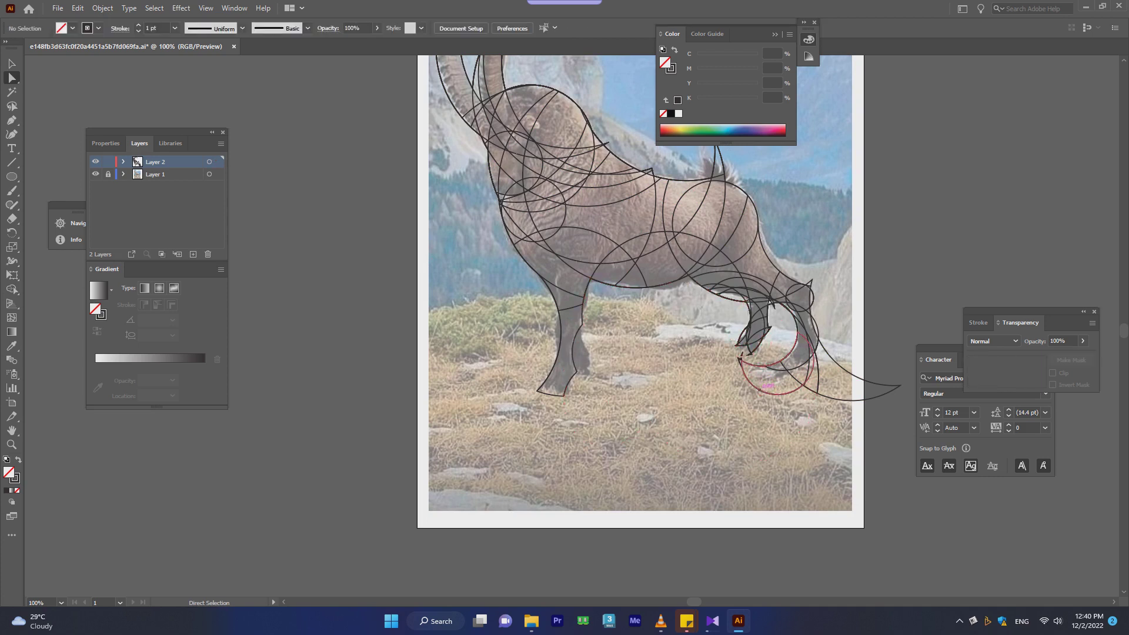
- Delete the hind leg's lower-left arc, long trailing curve and lower-right curve
click(759, 389)
key(ctrl+shift+a)
click(759, 390)
key(ctrl+shift+a)
click(759, 389)
key(Delete)
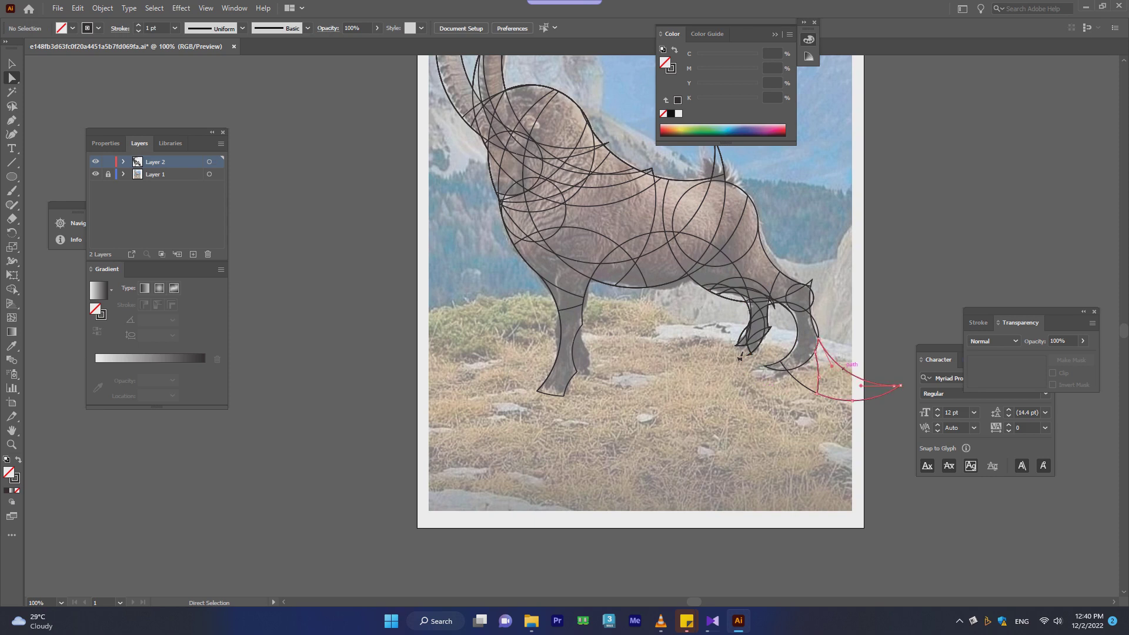
click(843, 368)
key(Delete)
click(817, 377)
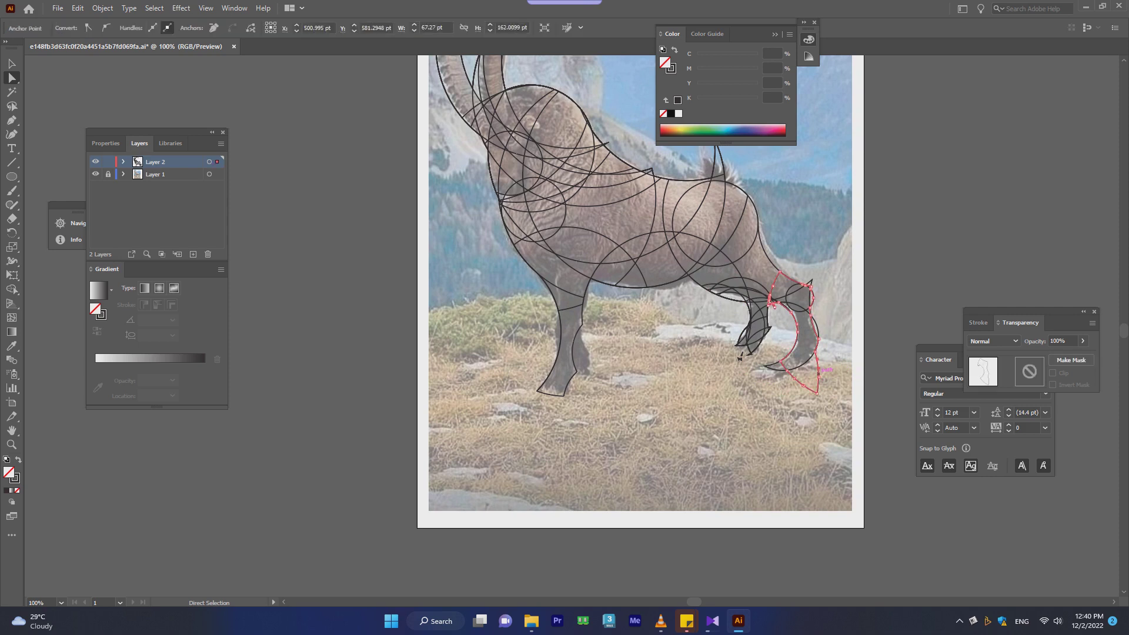
key(Delete)
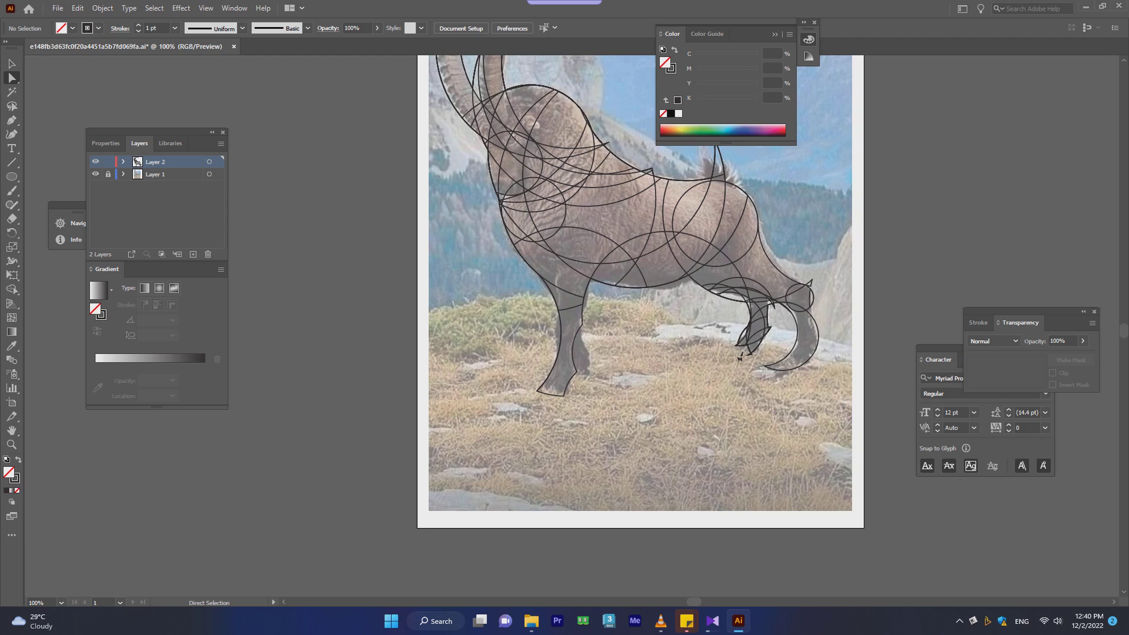
- Alt-drag two hind hoof copies onto and just below the front leg, then select all
scroll(739, 356, up, 2)
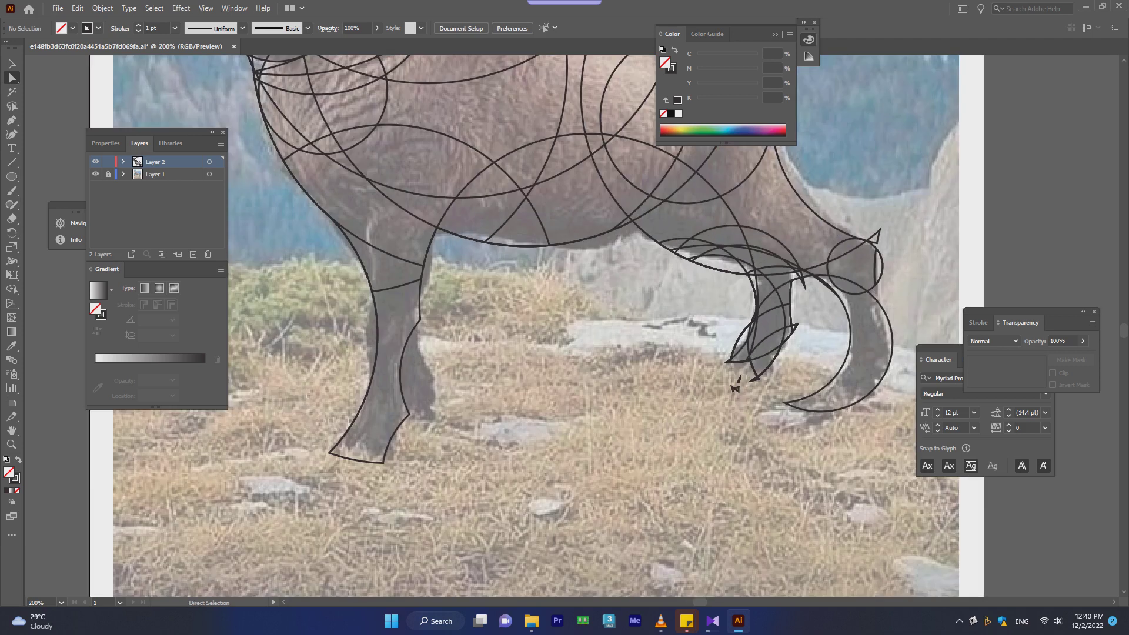
scroll(691, 393, down, 1)
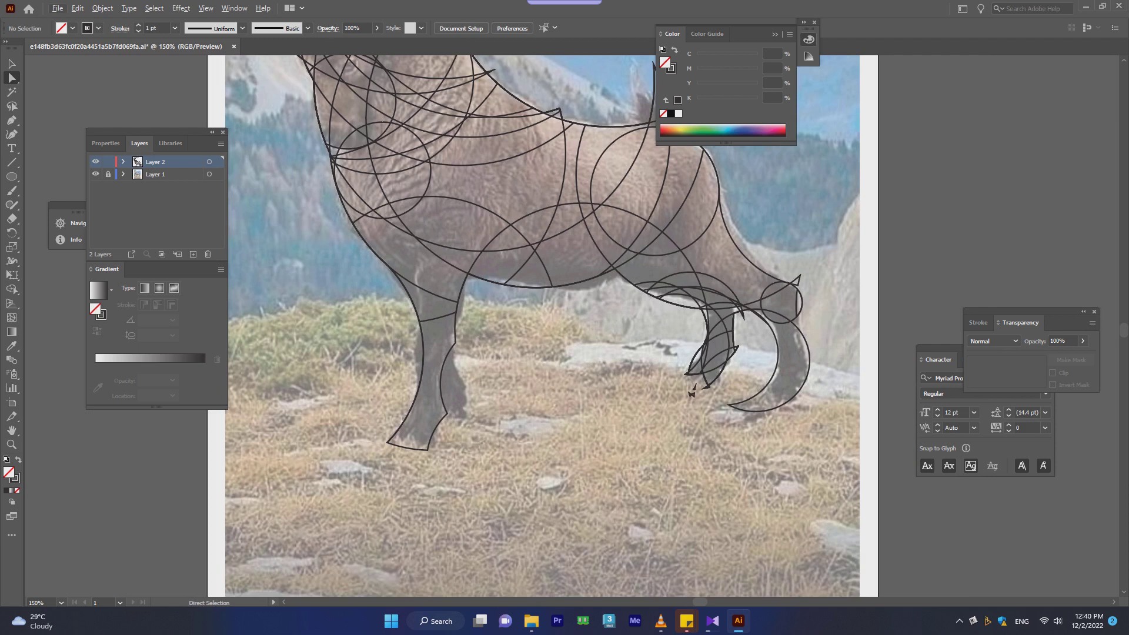
scroll(733, 328, down, 1)
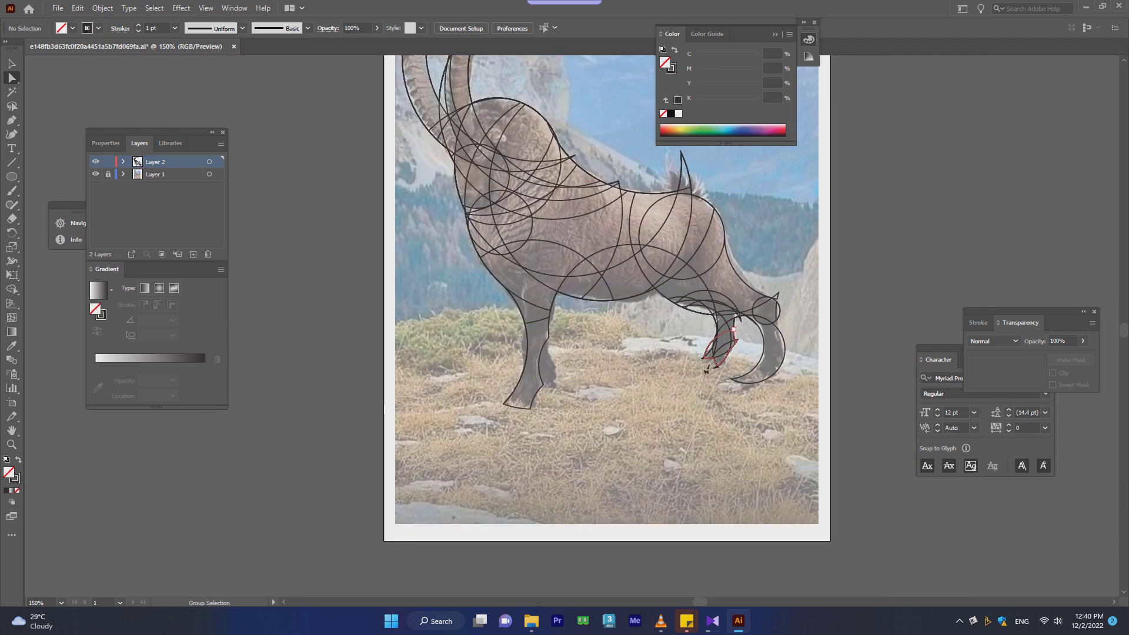
scroll(735, 353, up, 1)
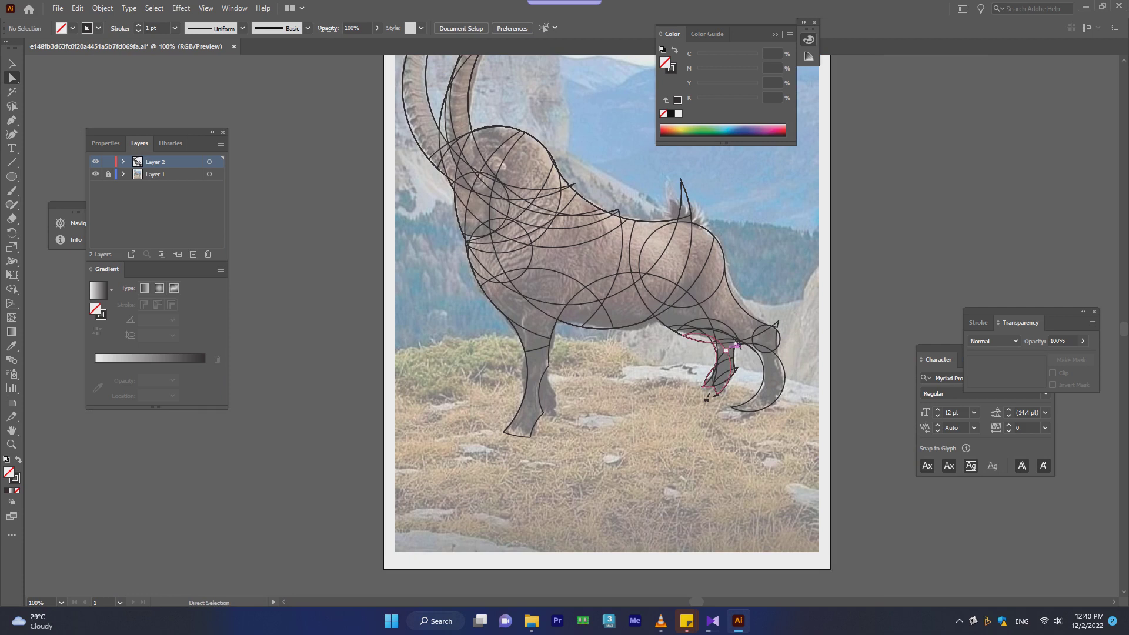
scroll(706, 399, up, 2)
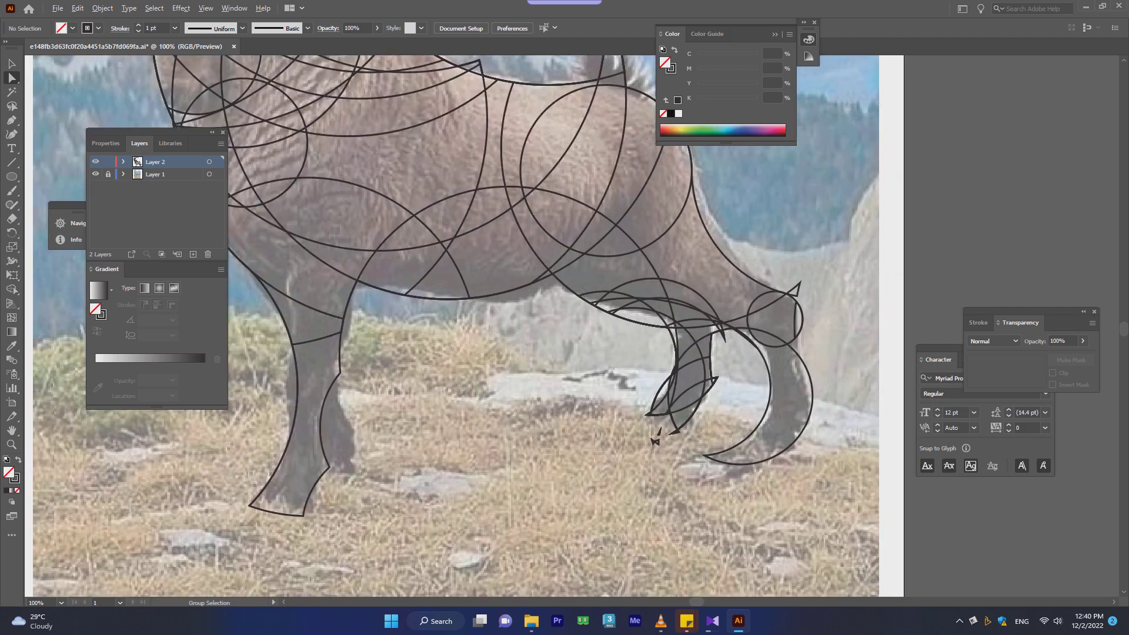
scroll(655, 440, up, 1)
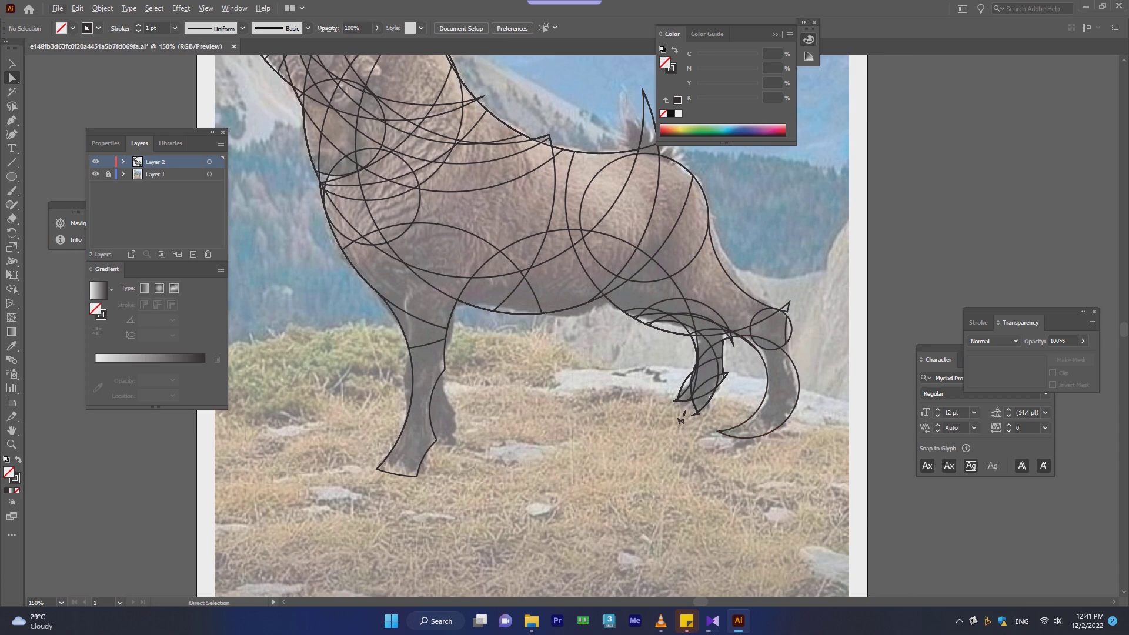
drag(727, 364, 382, 440)
drag(330, 399, 380, 415)
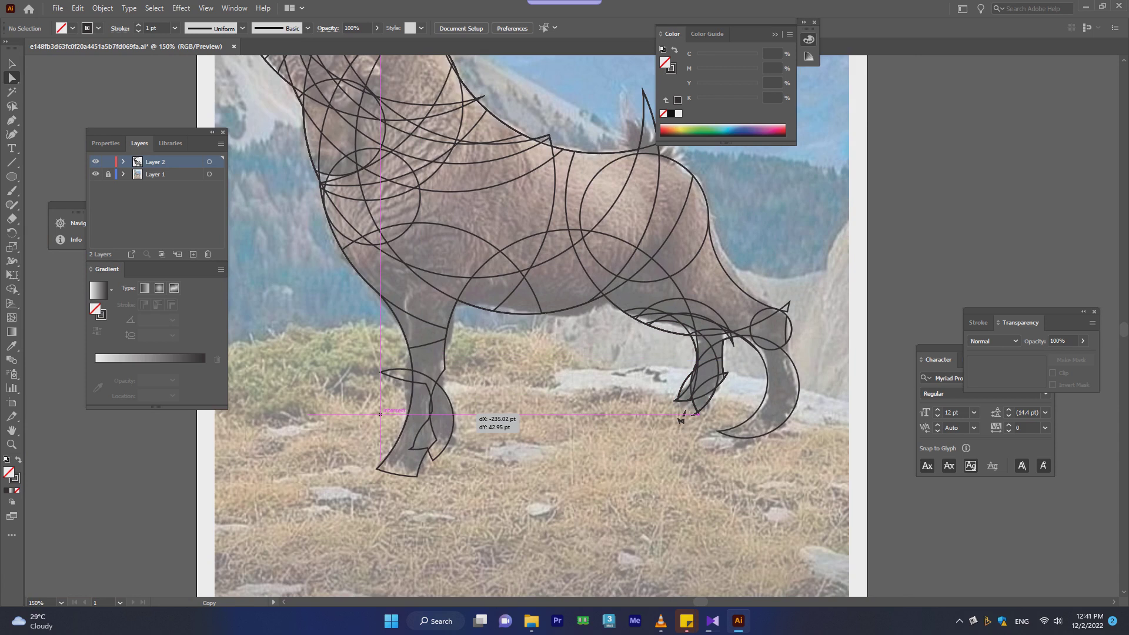
mouse_move(386, 435)
mouse_down()
mouse_move(408, 509)
mouse_move(410, 476)
mouse_up()
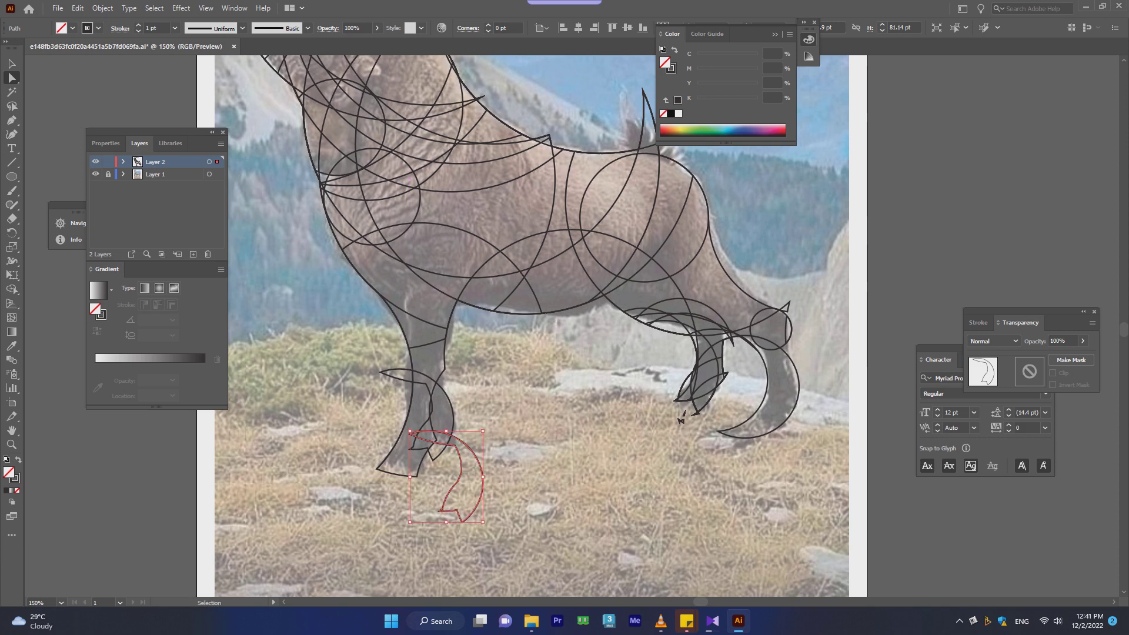
key(ctrl+a)
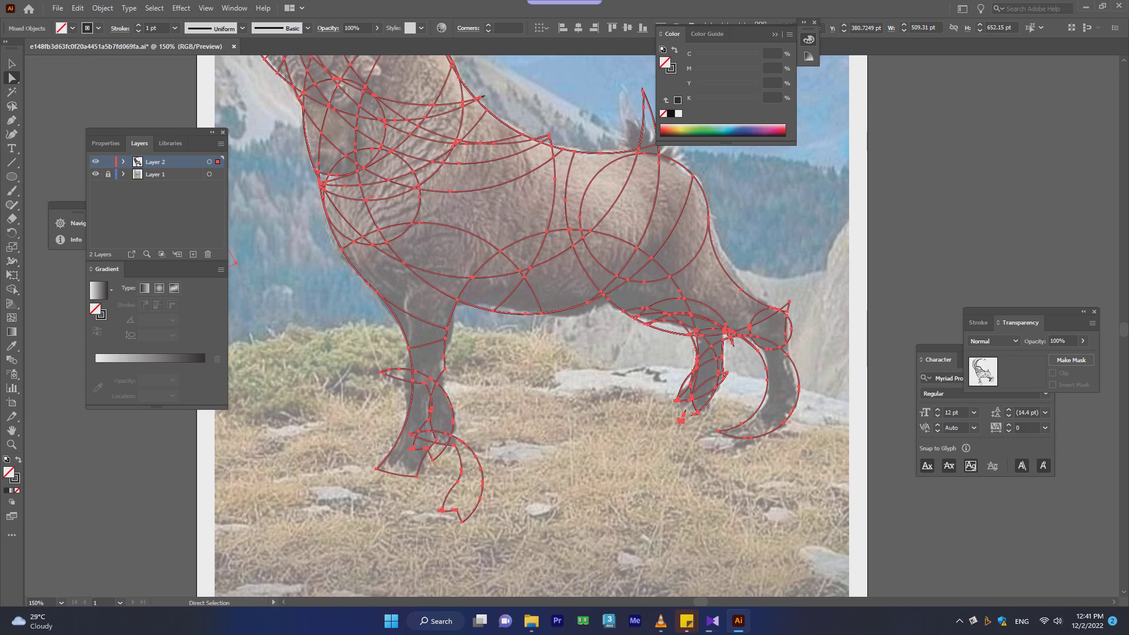
- Merge the lower front leg regions down to the hoof and delete the extra hoof copy
click(12, 290)
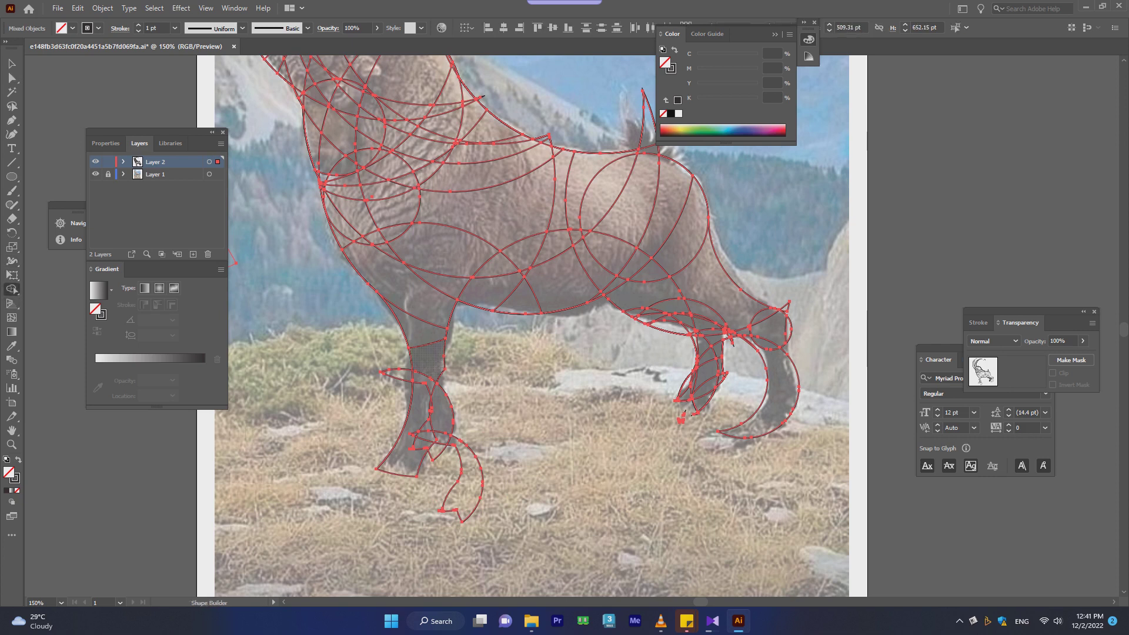
mouse_move(427, 360)
mouse_down()
mouse_move(411, 447)
mouse_move(425, 432)
mouse_move(422, 450)
mouse_move(436, 450)
mouse_up()
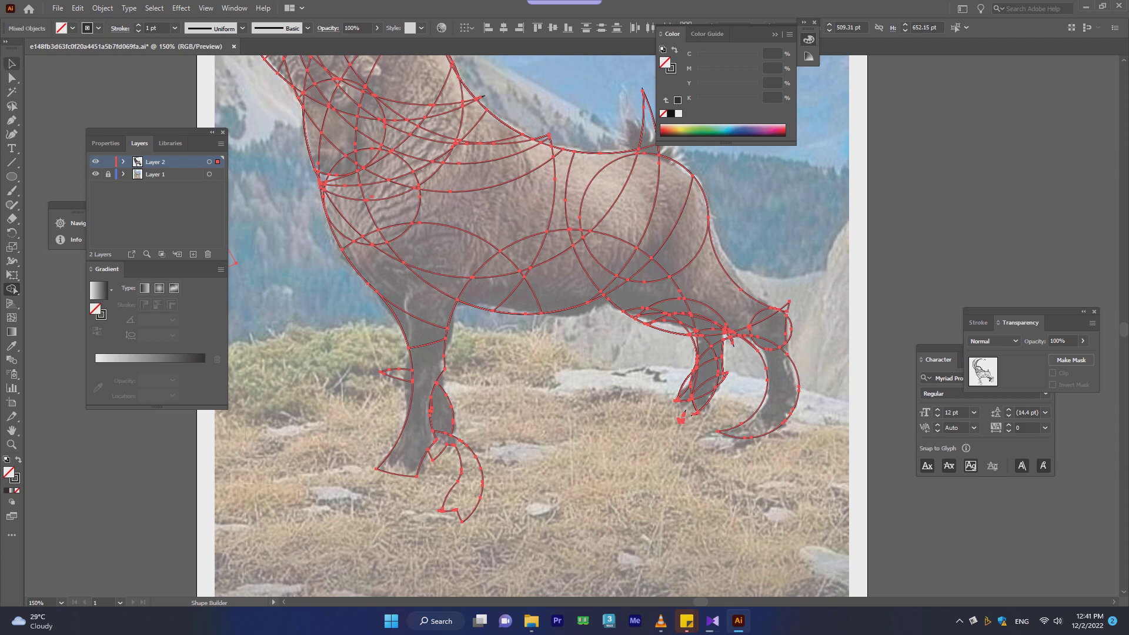
click(11, 63)
key(ctrl+shift+a)
click(480, 464)
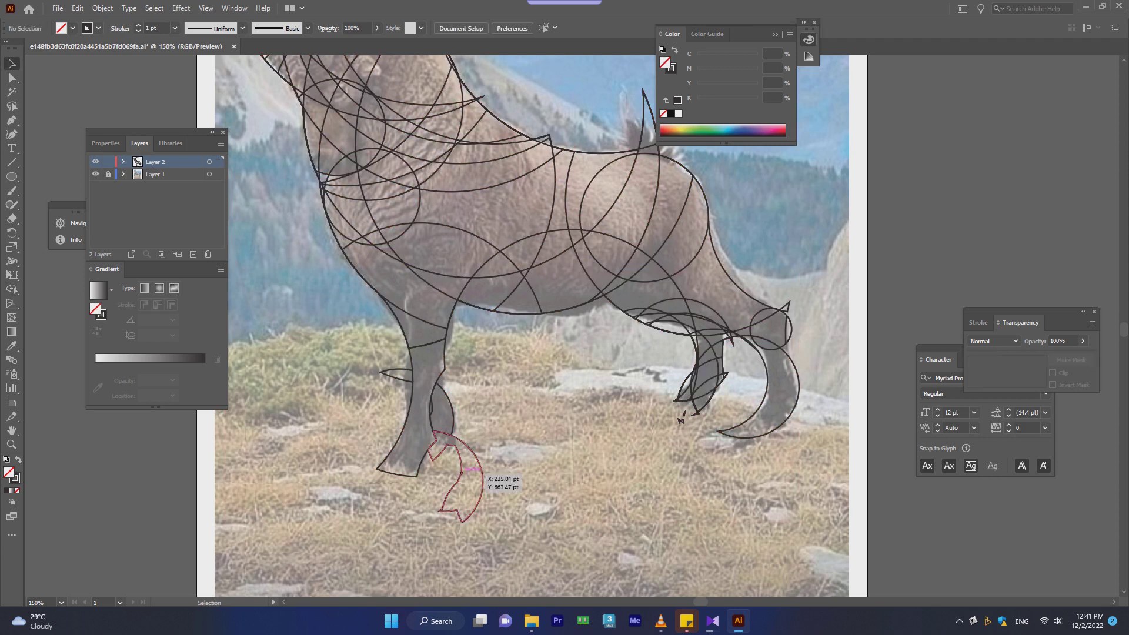
key(Delete)
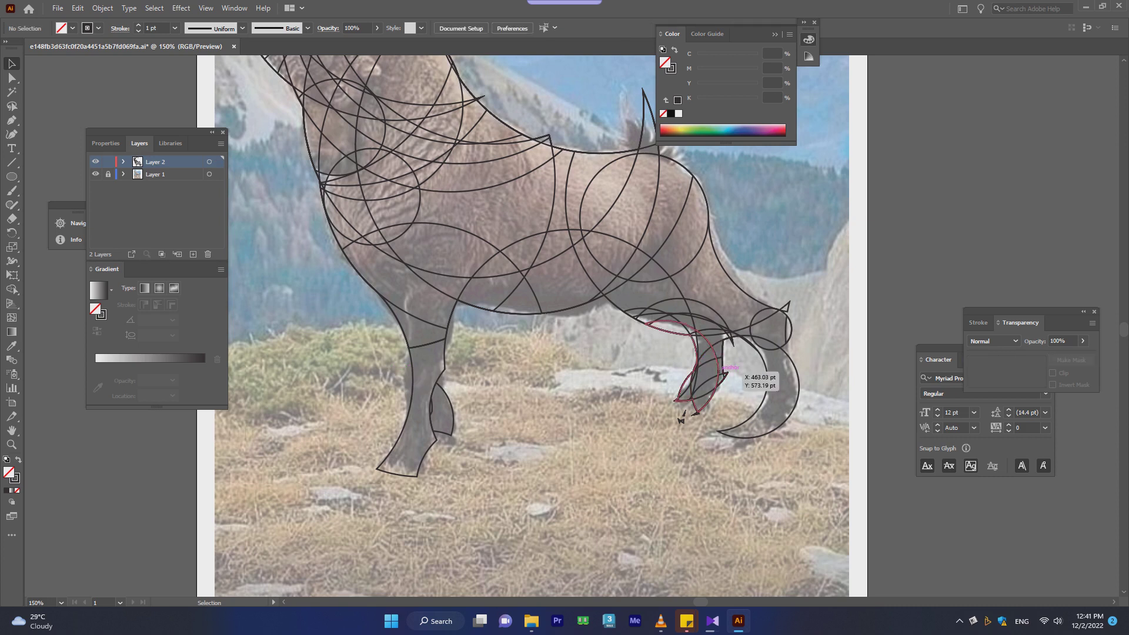
- Inspect the hind hoof paths and select the small leaf-shaped piece at the hoof
click(720, 370)
key(ctrl+shift+a)
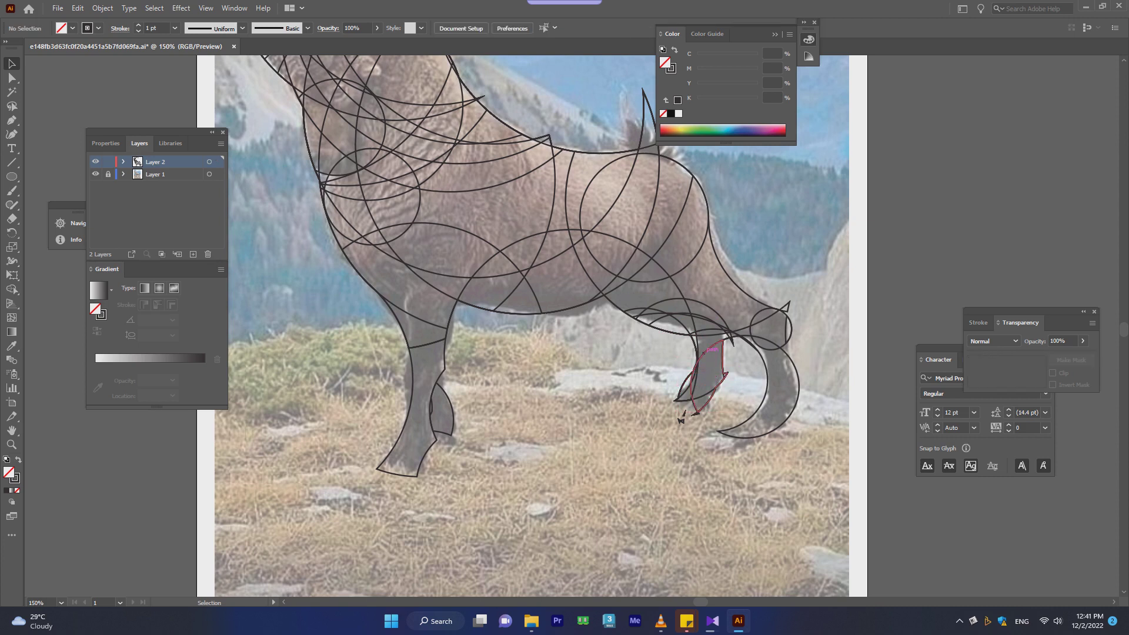
click(698, 352)
click(681, 420)
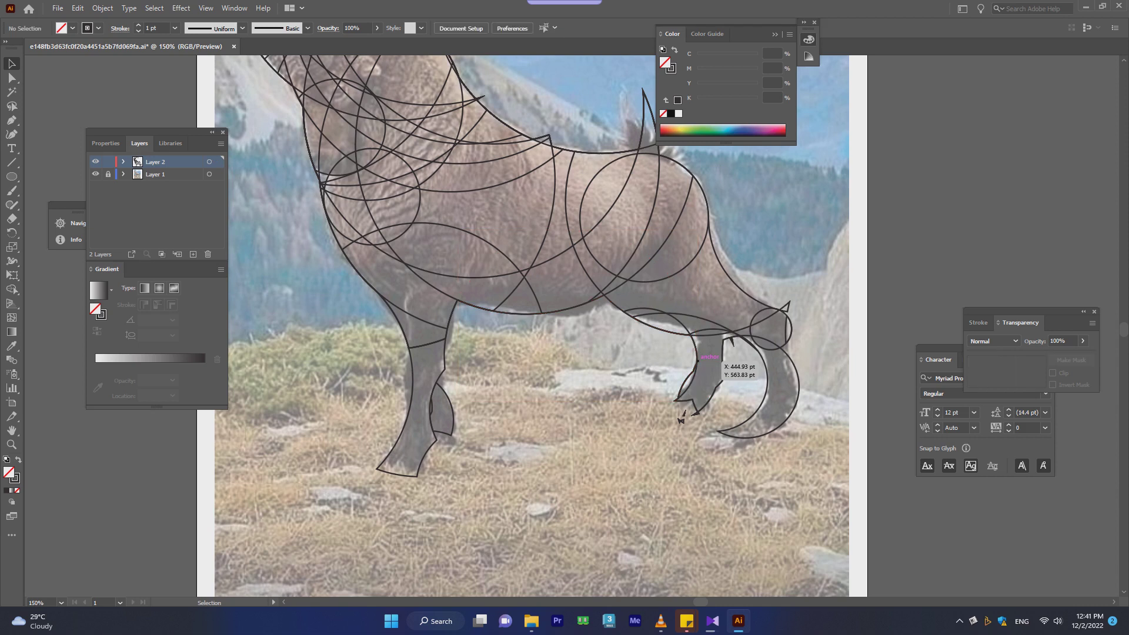
click(698, 356)
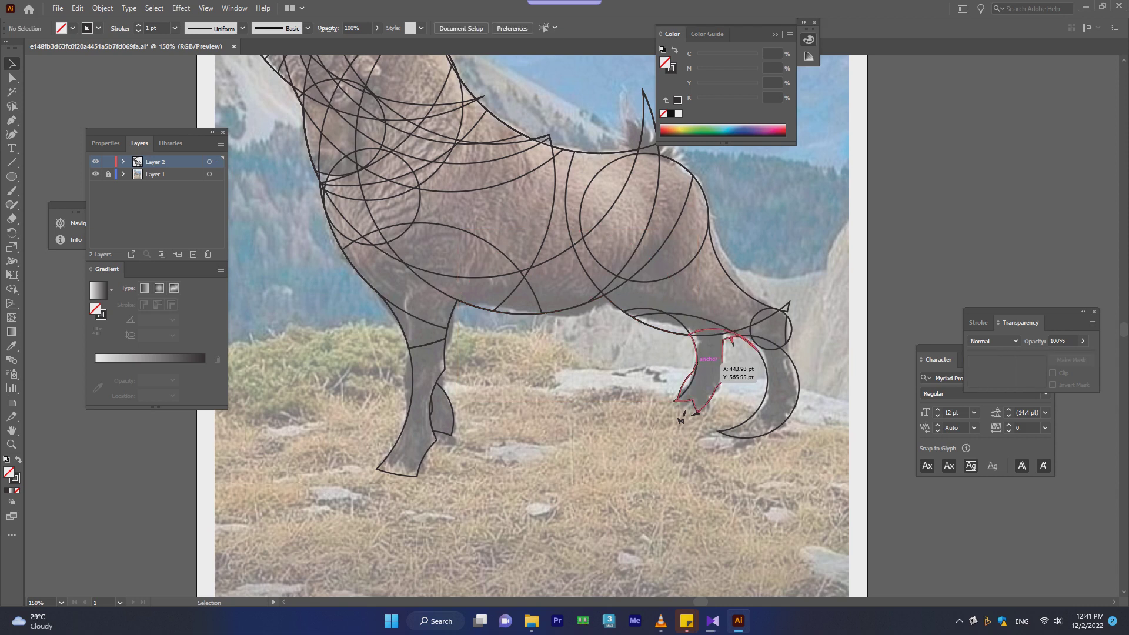
click(681, 419)
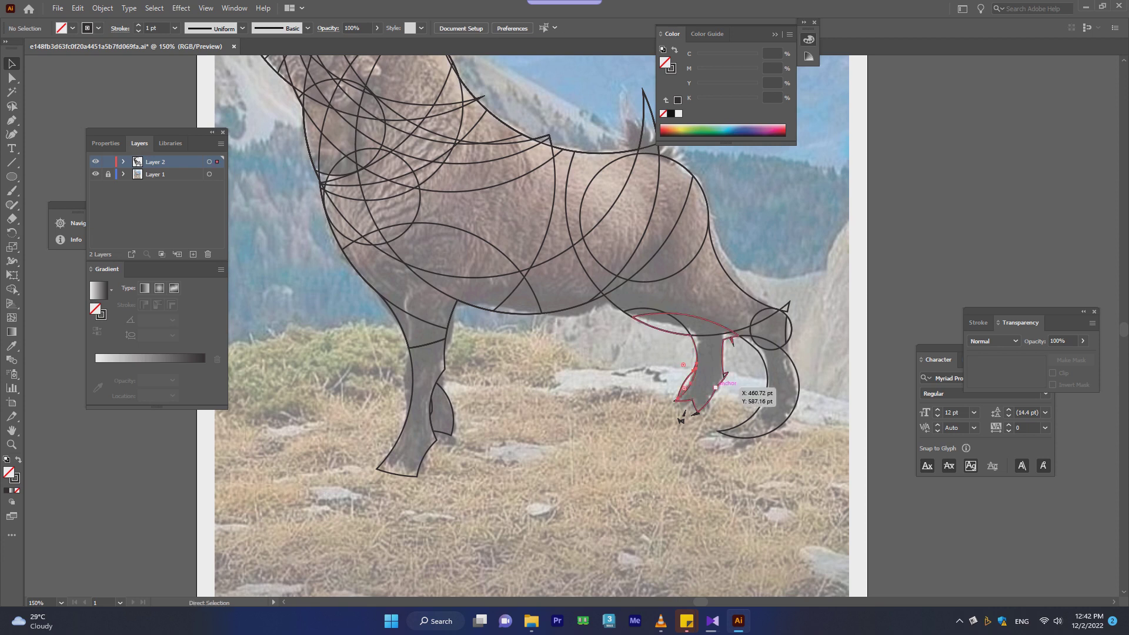
click(681, 419)
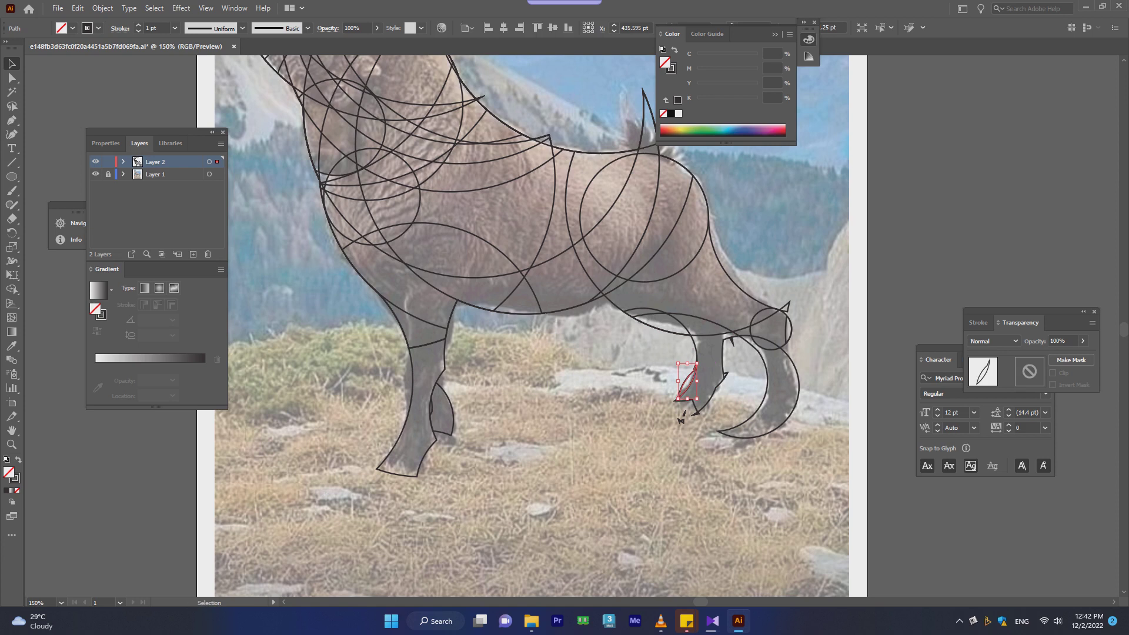
key(shift+m)
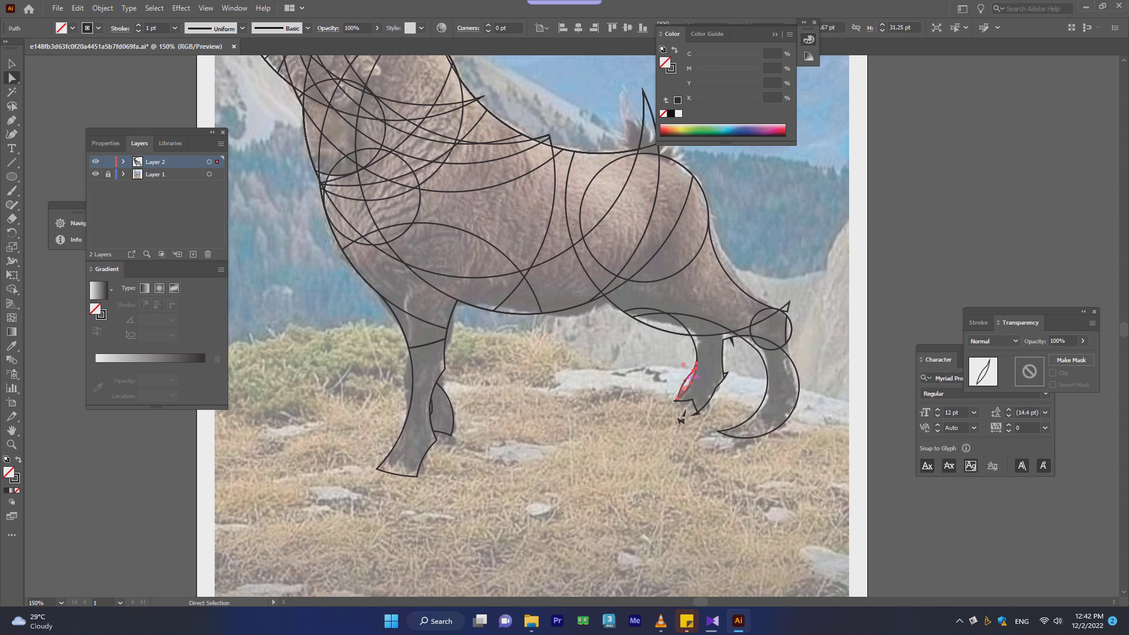
- Delete the leaf shape's top anchor and curve, undo the curve deletion, then select all
key(a)
click(681, 420)
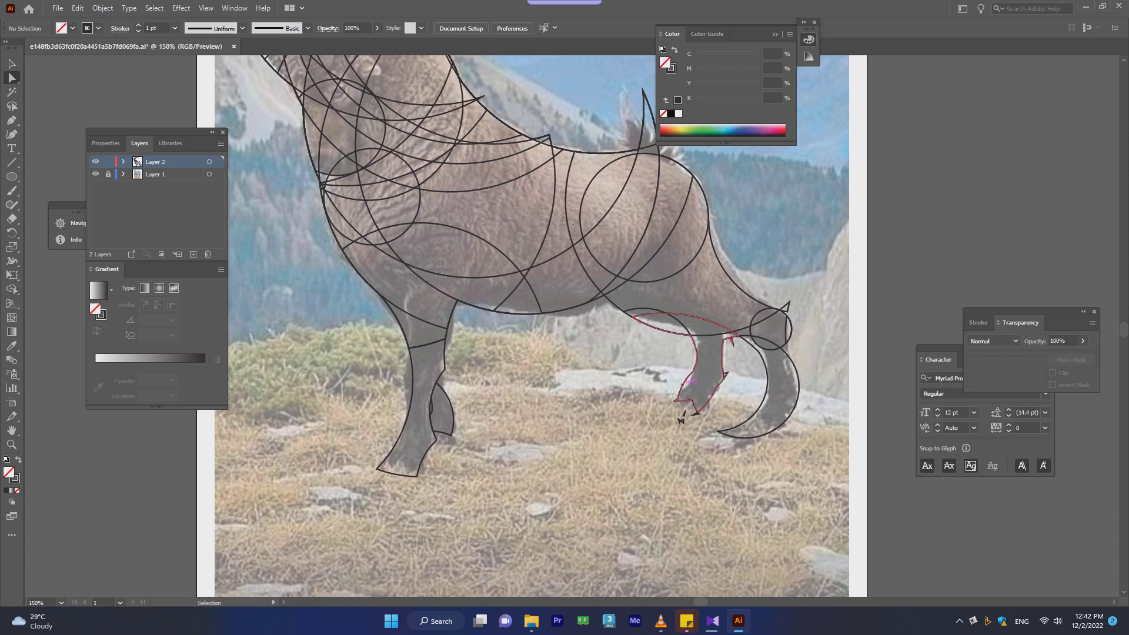
click(681, 418)
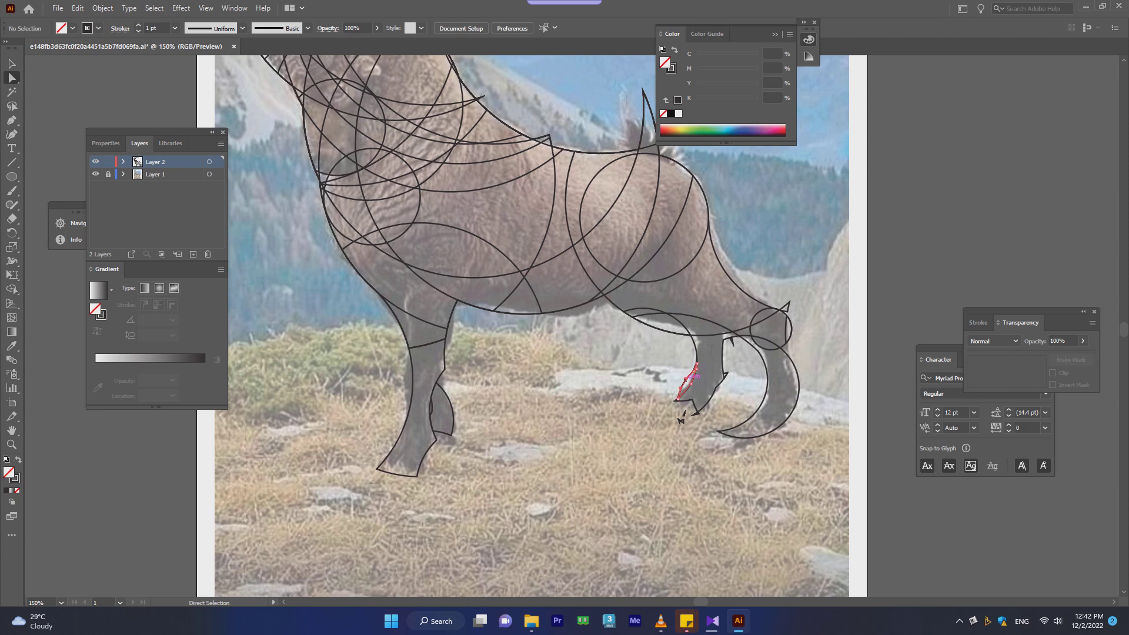
click(695, 367)
key(Delete)
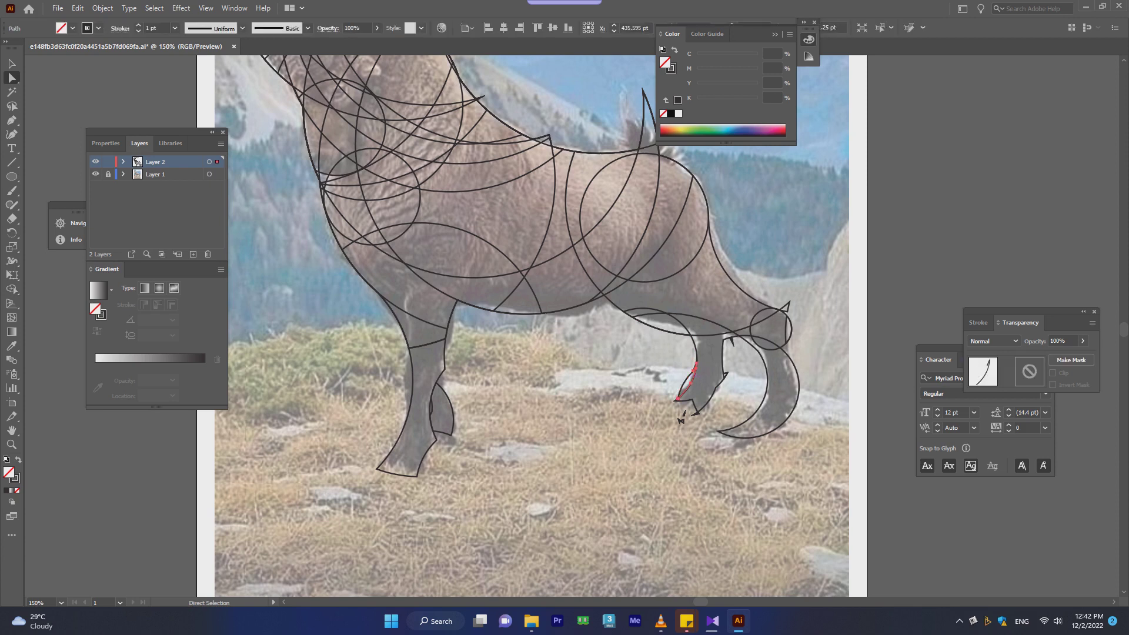
key(Delete)
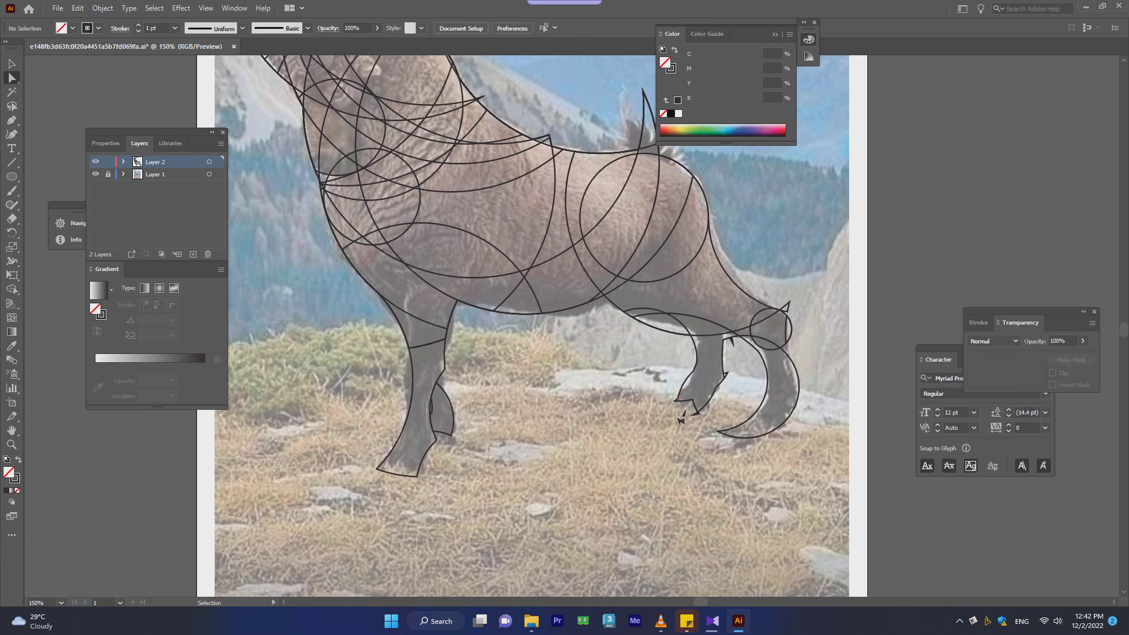
key(ctrl+z)
key(ctrl+a)
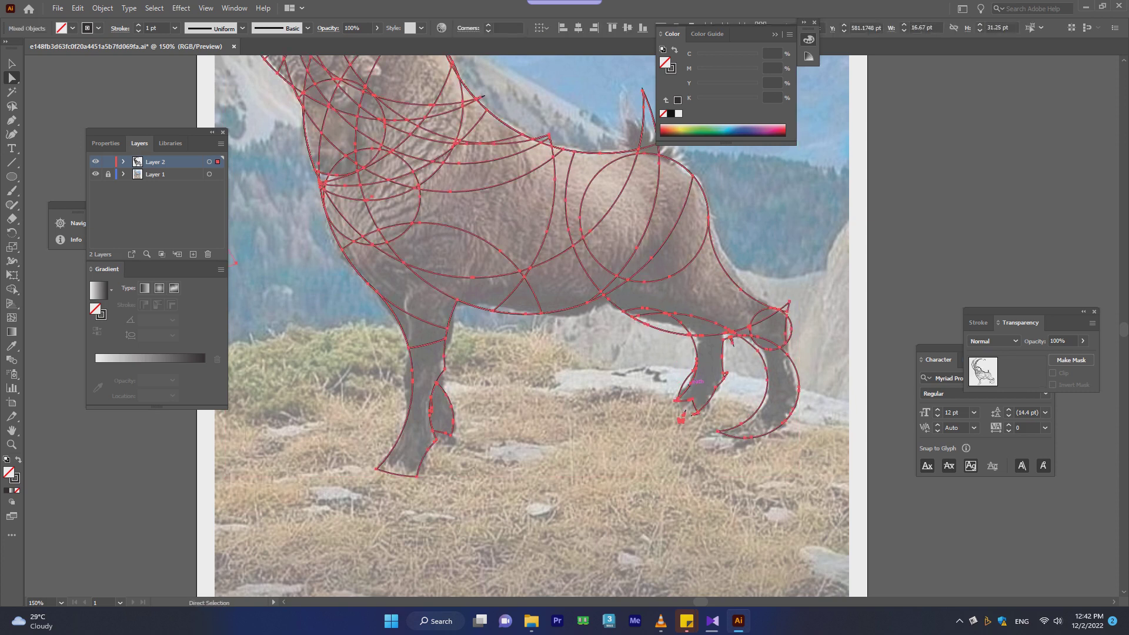
- Split off the thin sliver between the two hind leg outlines with Shape Builder and delete it
scroll(688, 385, up, 3)
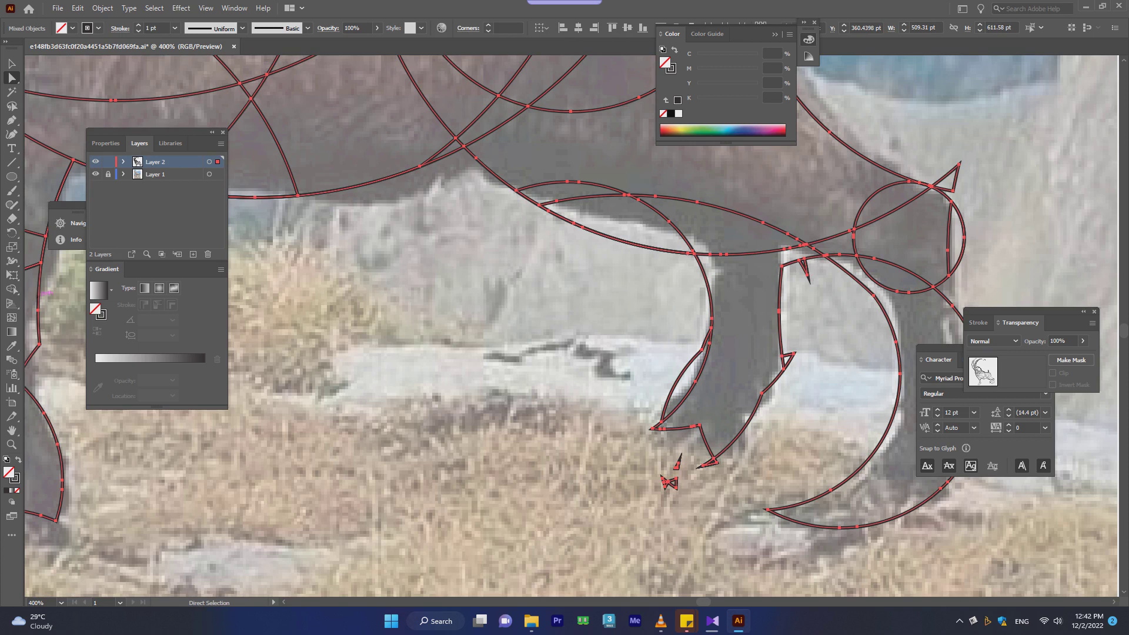
click(11, 289)
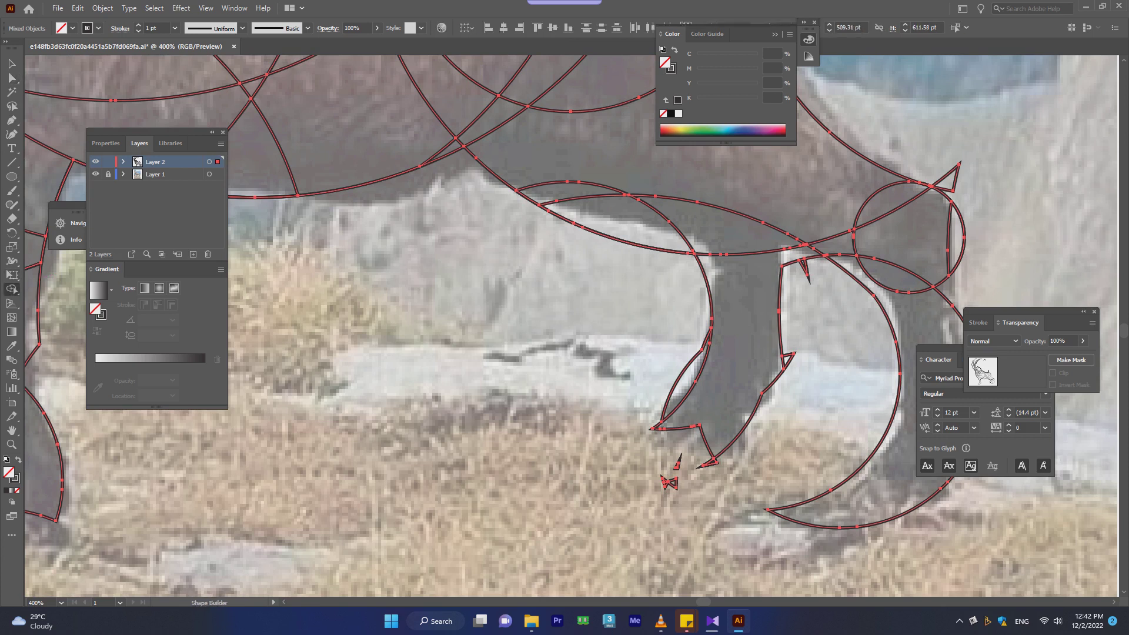
click(685, 382)
key(a)
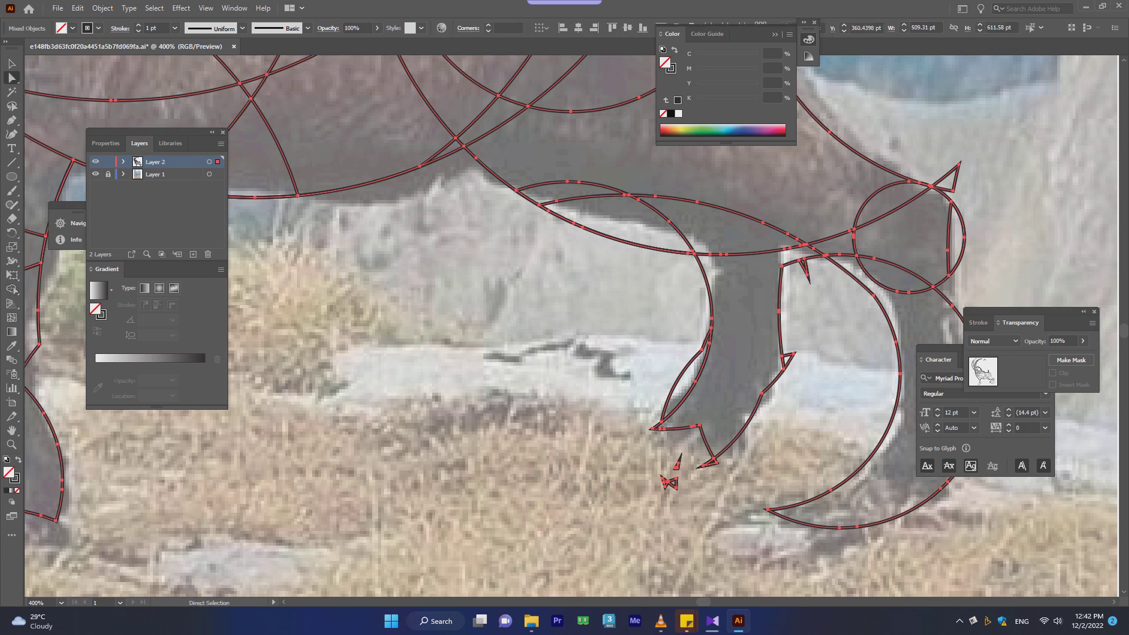
click(647, 376)
click(695, 360)
key(Delete)
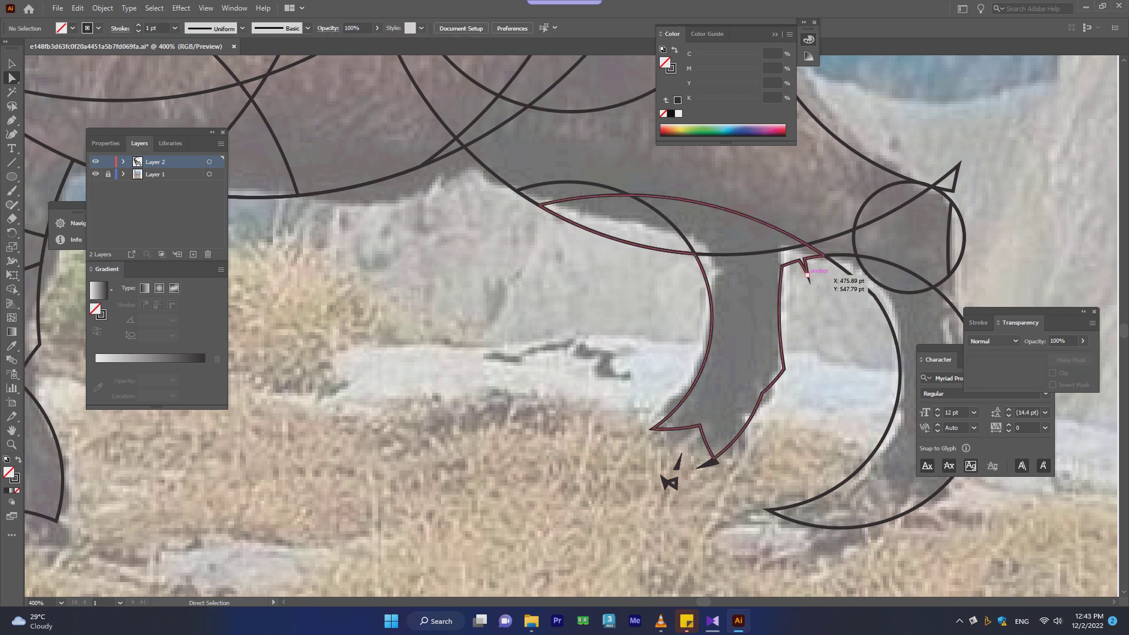
- Remove the spike anchor point from the hind leg and belly outline
click(663, 476)
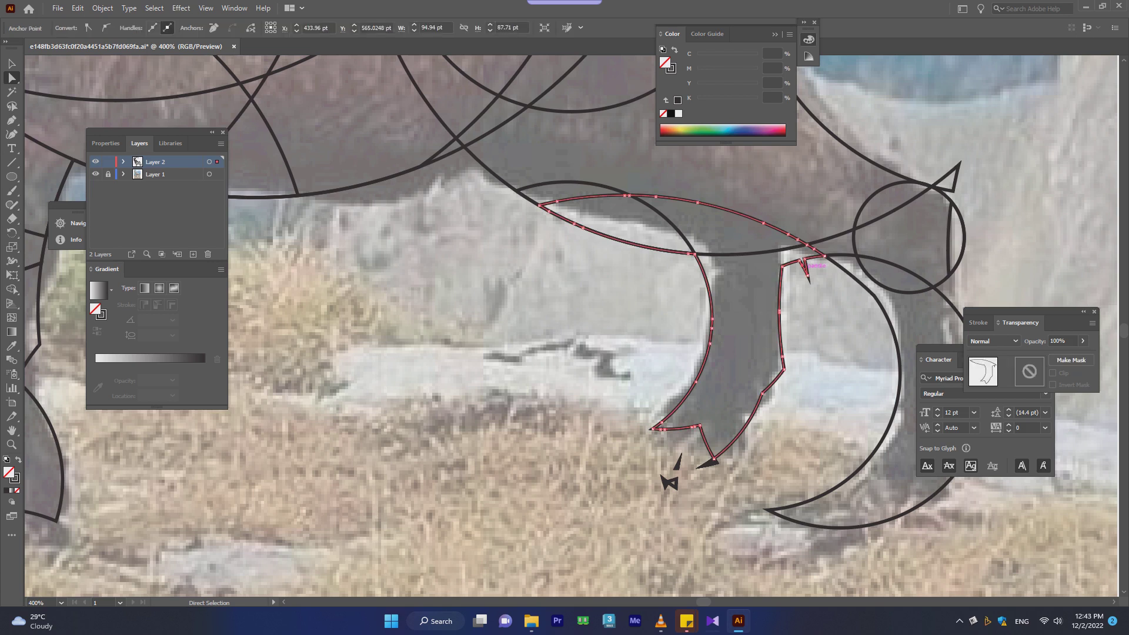
key(p)
click(807, 274)
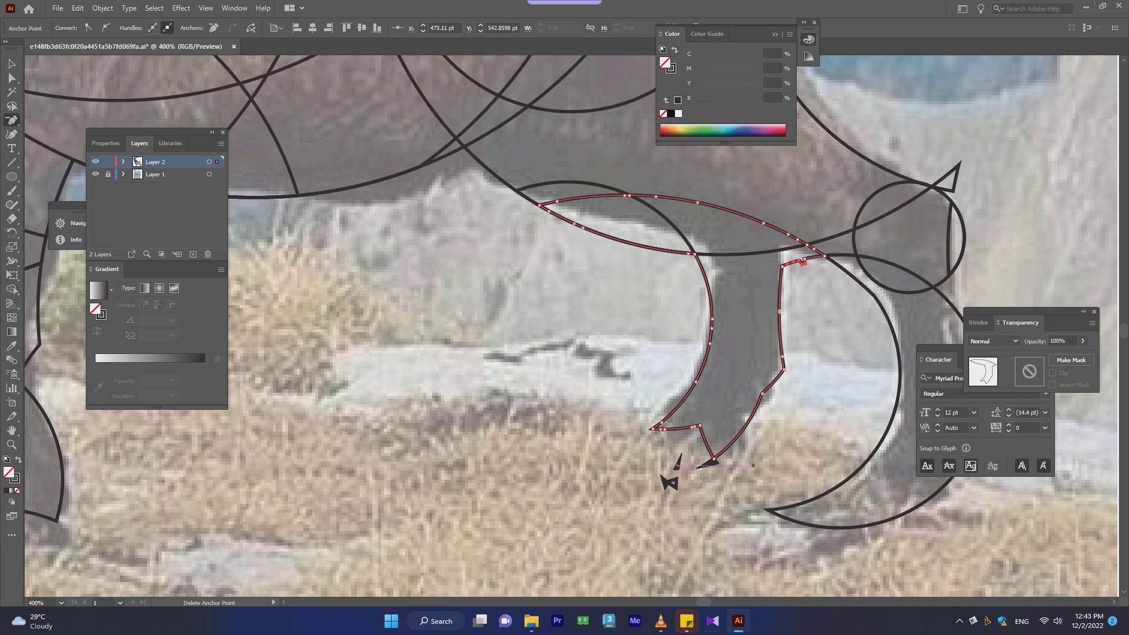
- Delete the small triangle fragments under the hind hoof so the leg ends in clean points
key(a)
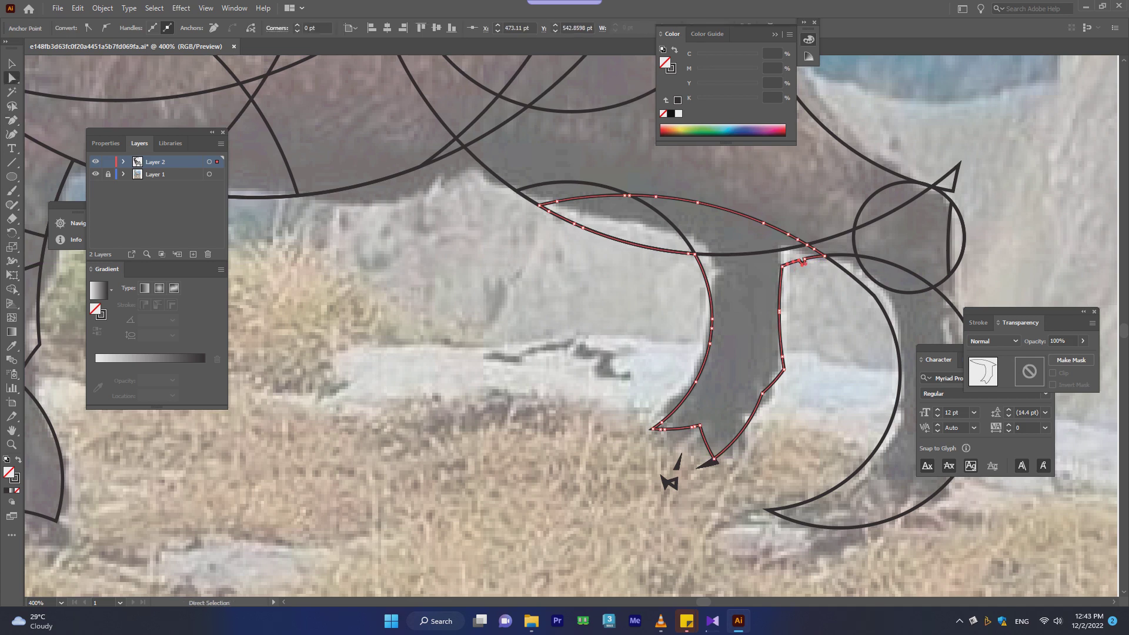
click(667, 481)
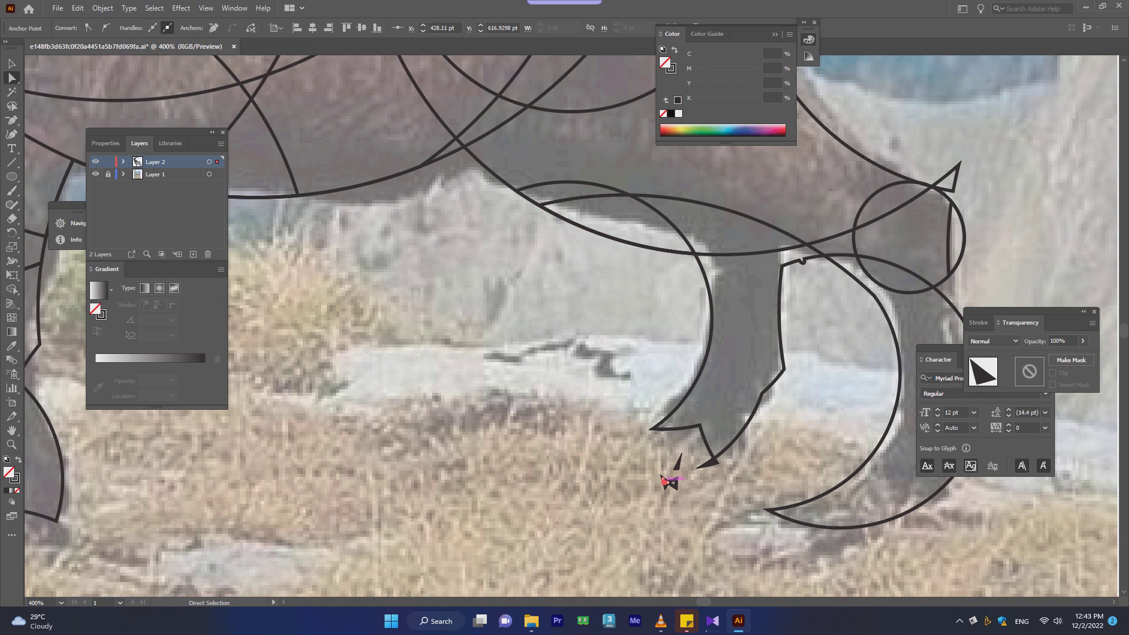
click(663, 478)
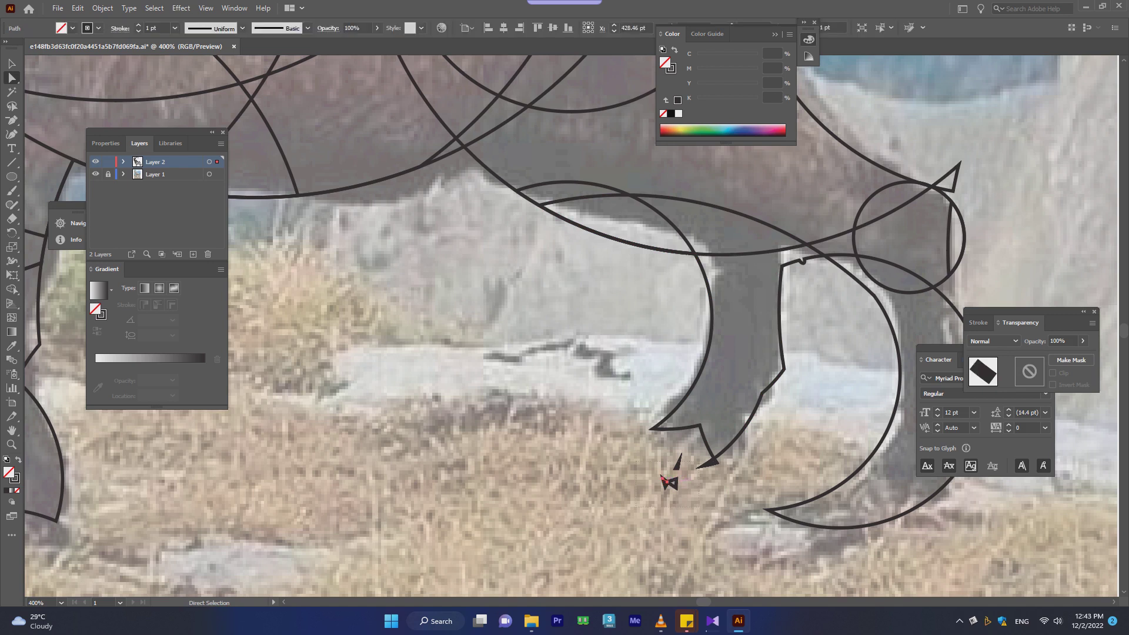
drag(664, 479, 714, 460)
key(ctrl+shift+a)
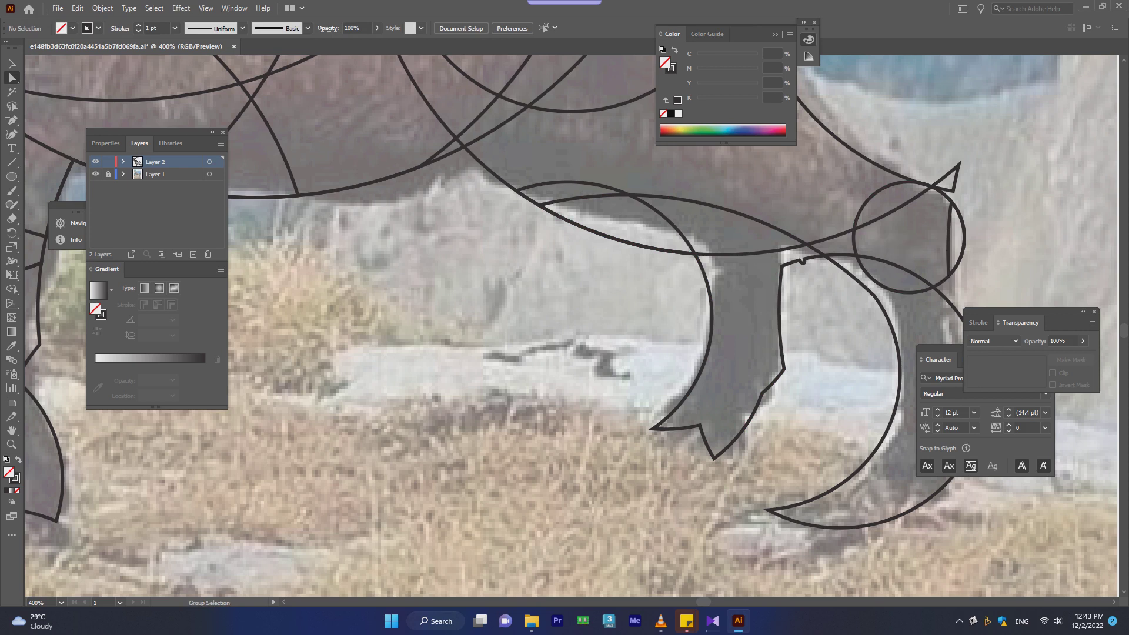
scroll(801, 259, down, 1)
scroll(802, 250, down, 2)
scroll(801, 246, up, 3)
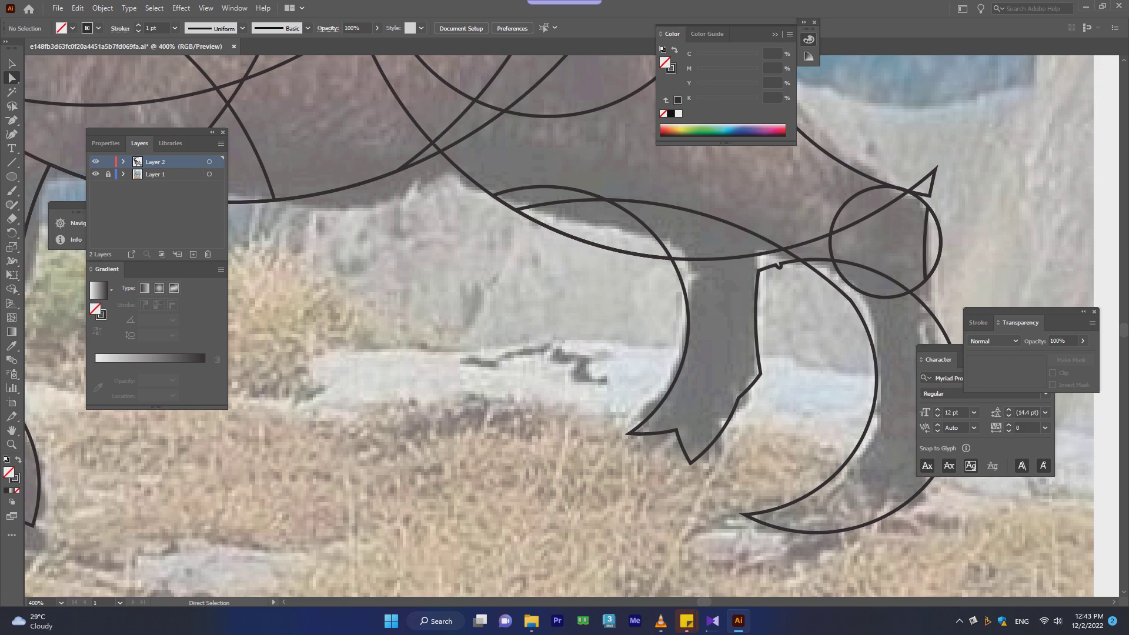
- Delete the notch anchor points where the hind leg outline meets the belly
click(780, 266)
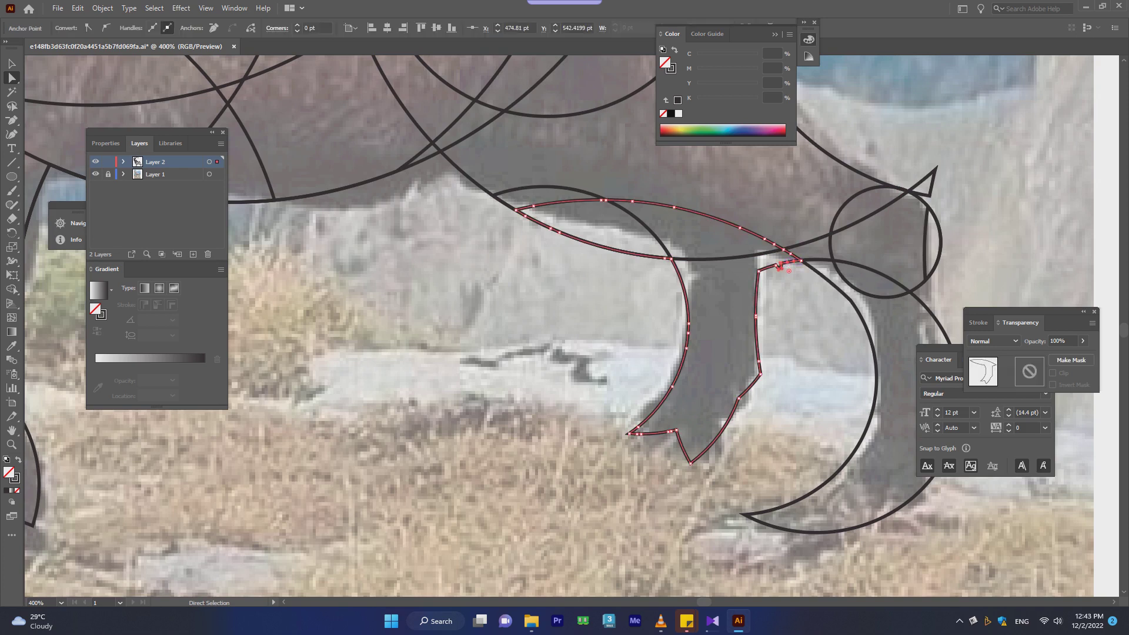
key(p)
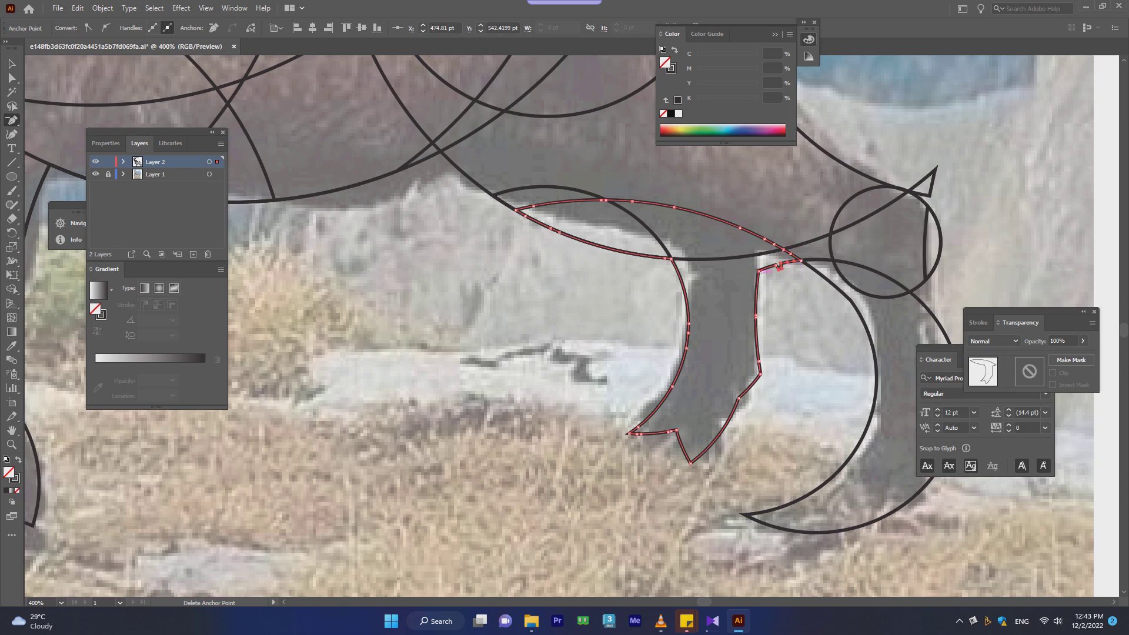
scroll(801, 276, up, 2)
scroll(772, 262, up, 5)
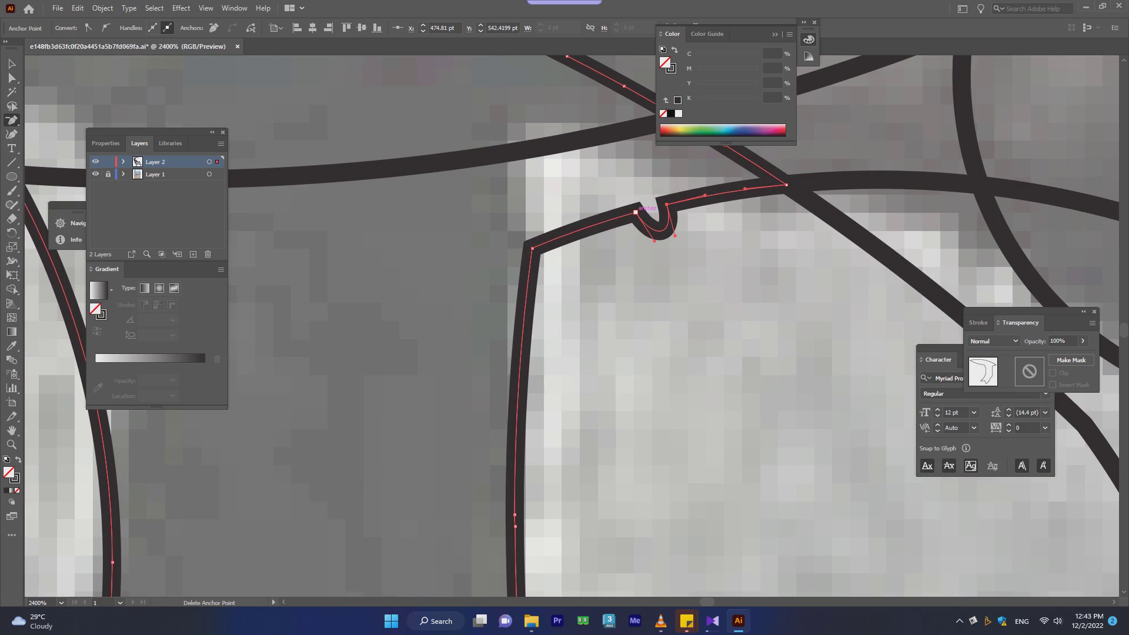
click(636, 212)
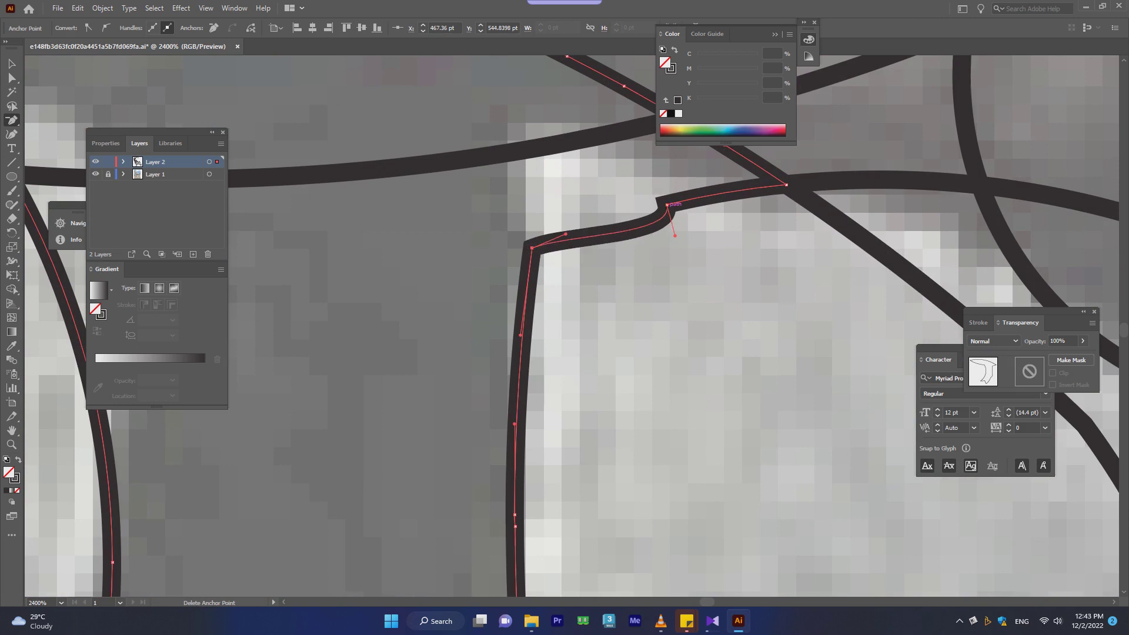
click(667, 206)
- Check the smoothed hind leg outline from belly to hoof, then deselect it
scroll(757, 281, down, 1)
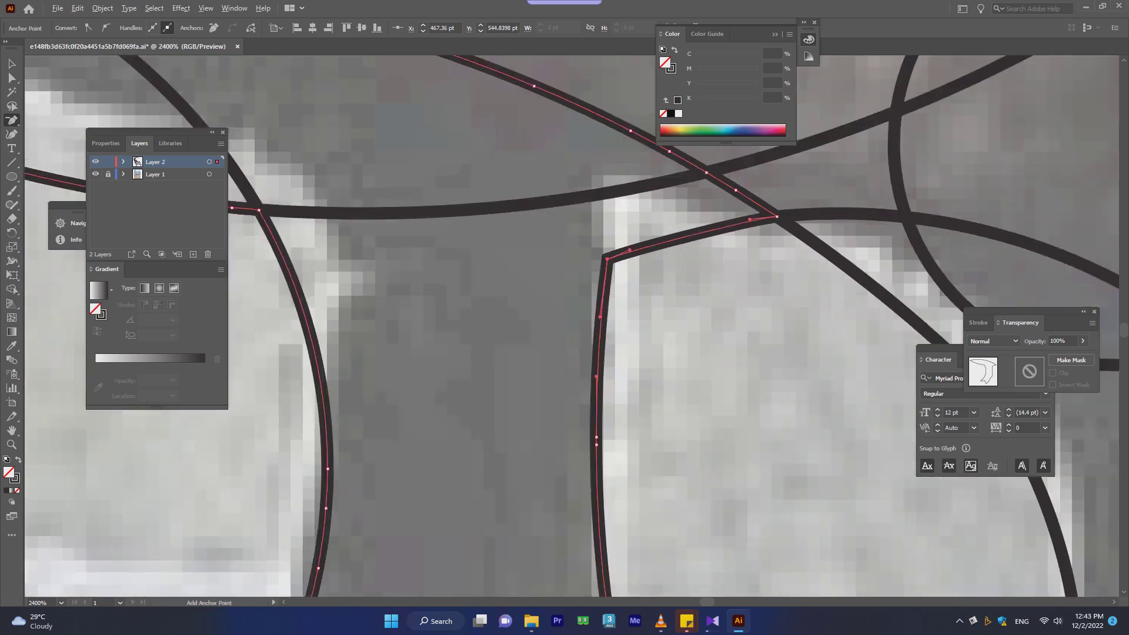
scroll(623, 305, down, 4)
scroll(624, 305, down, 3)
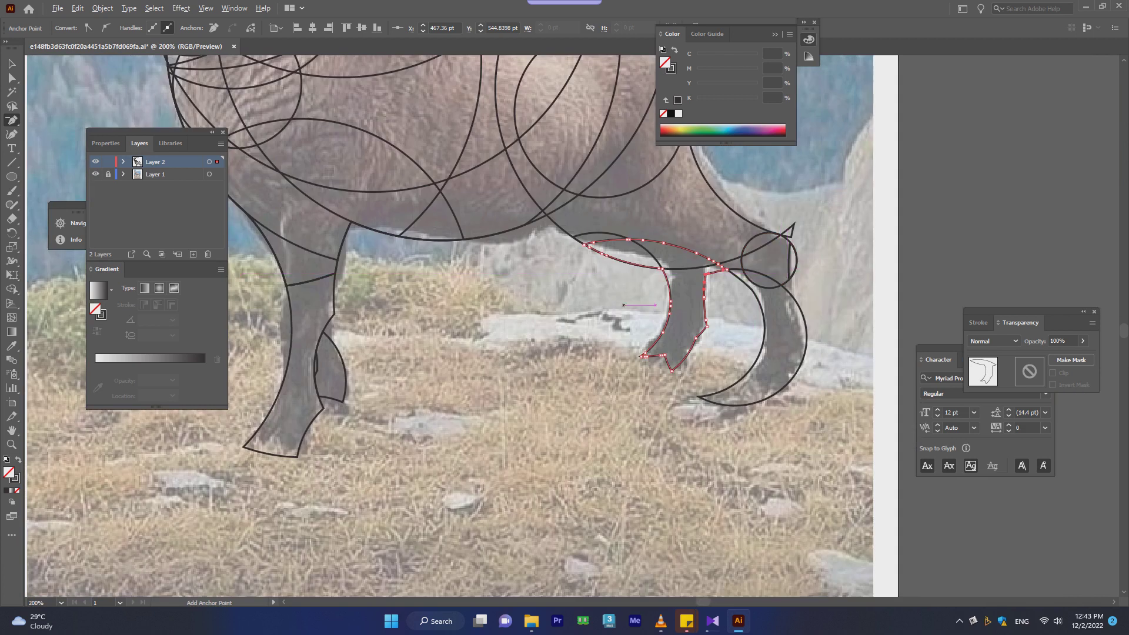
scroll(623, 305, down, 2)
scroll(618, 323, up, 2)
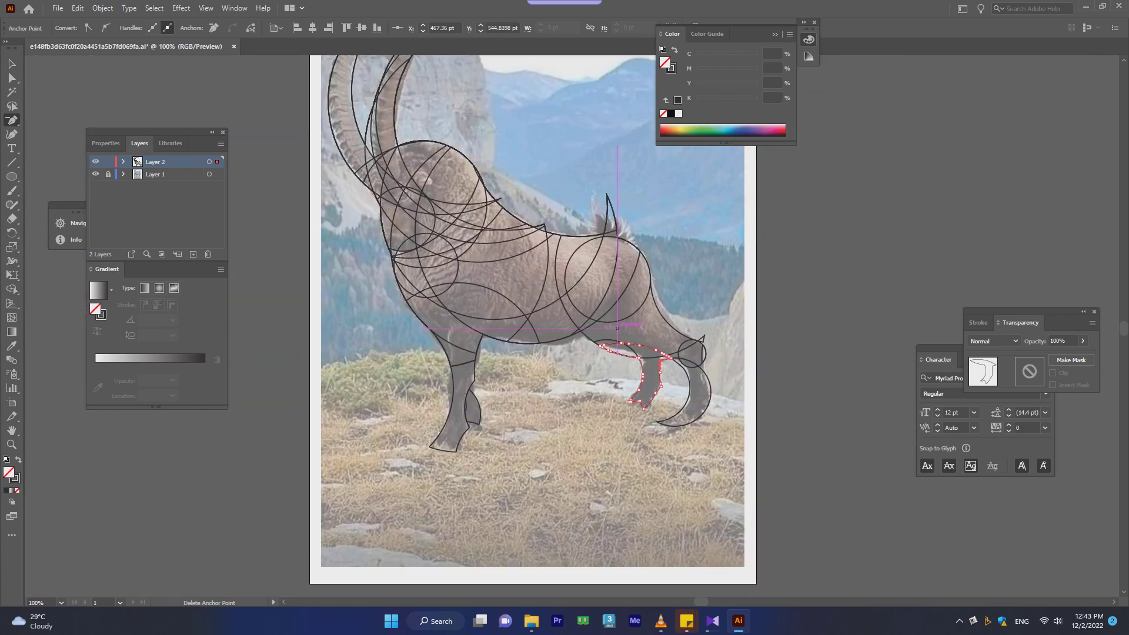
scroll(618, 328, up, 2)
scroll(696, 385, up, 3)
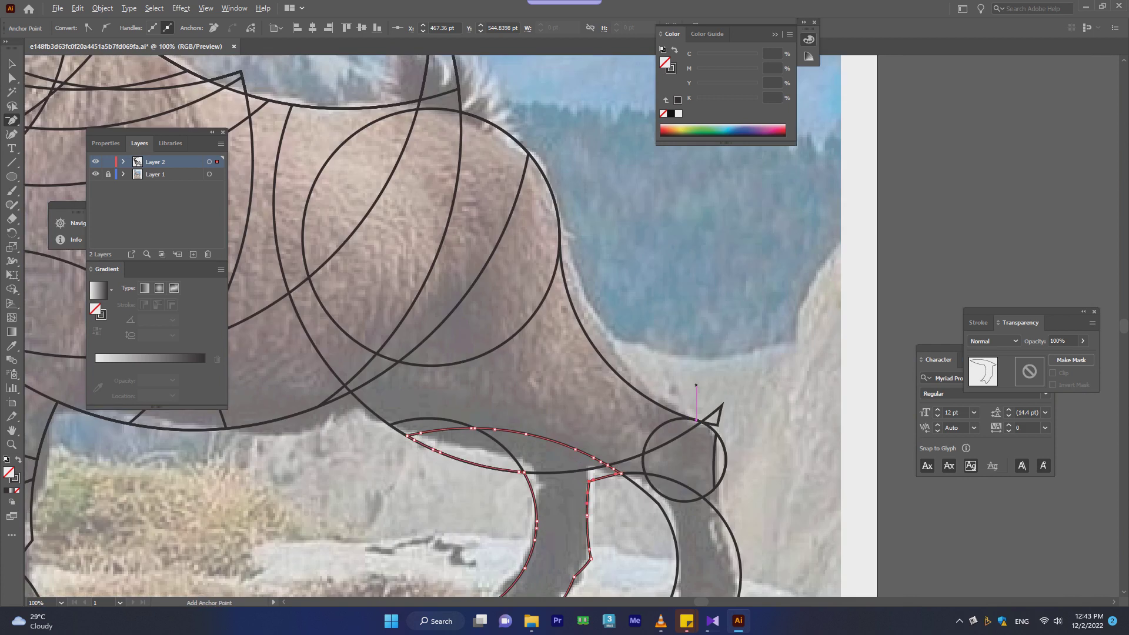
scroll(696, 385, down, 2)
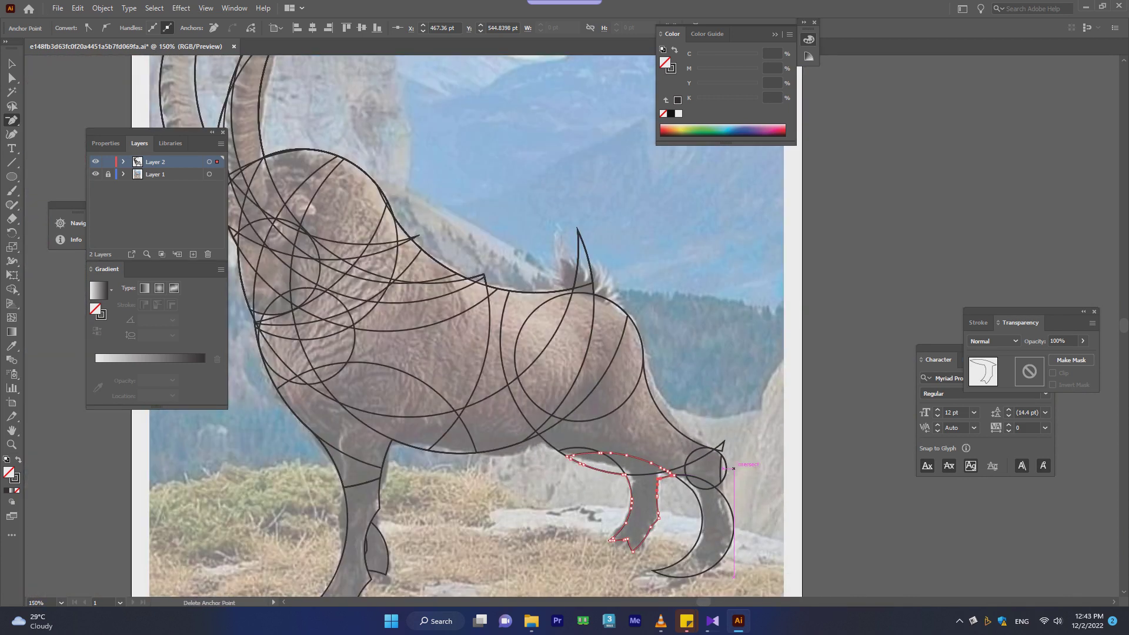
key(alt)
key(v)
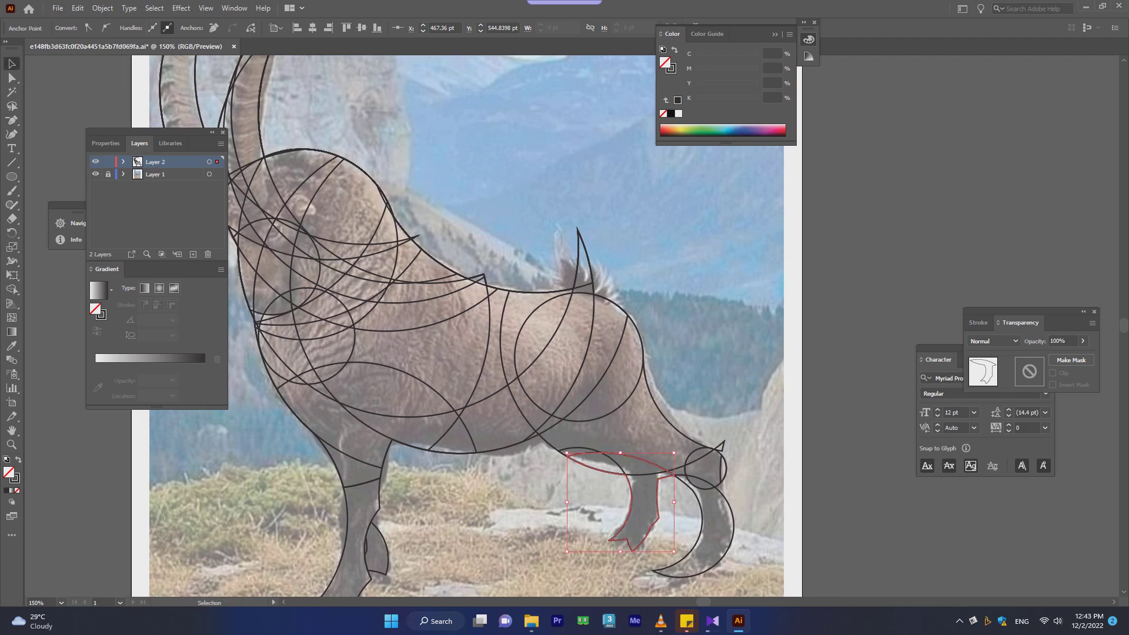
key(ctrl+shift+a)
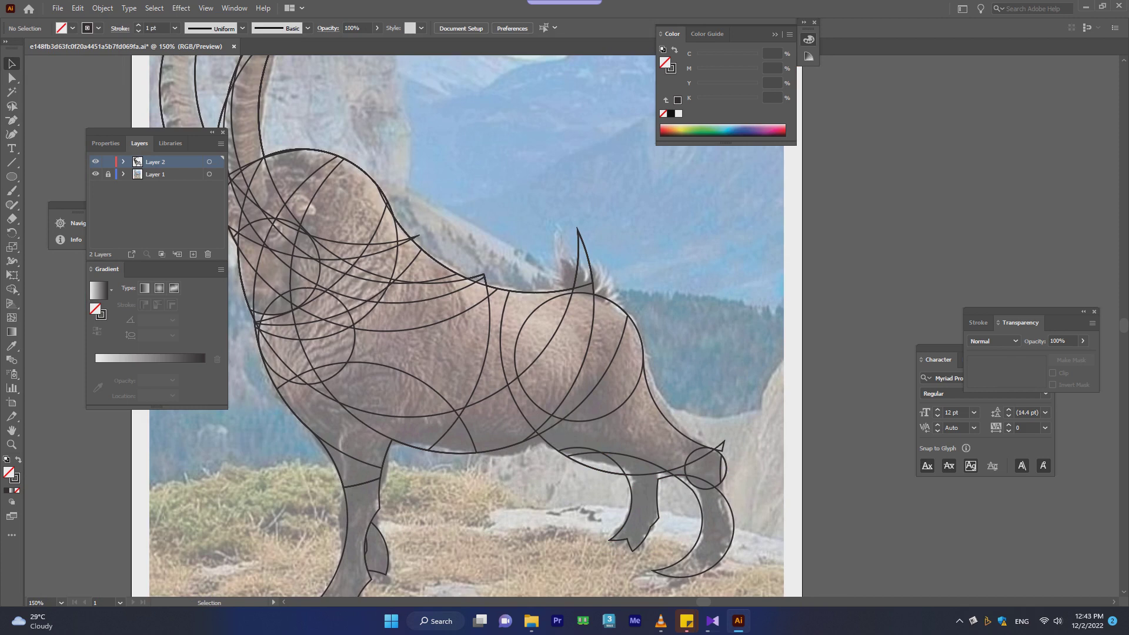
- Remove the stray path floating above the ibex's horns
key(ctrl+minus)
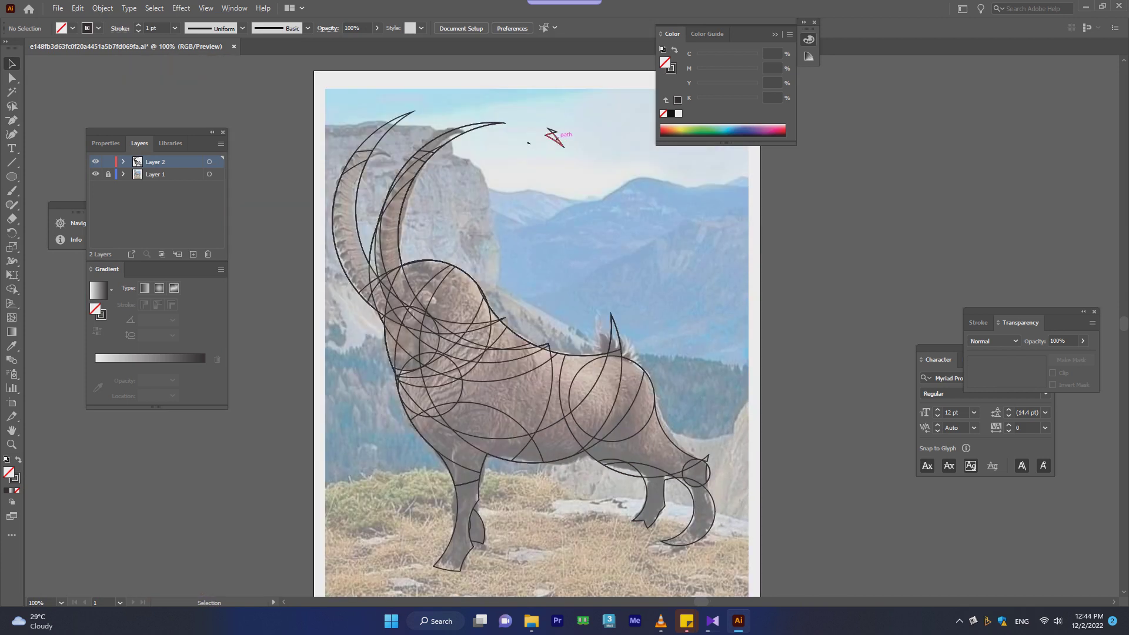
click(548, 131)
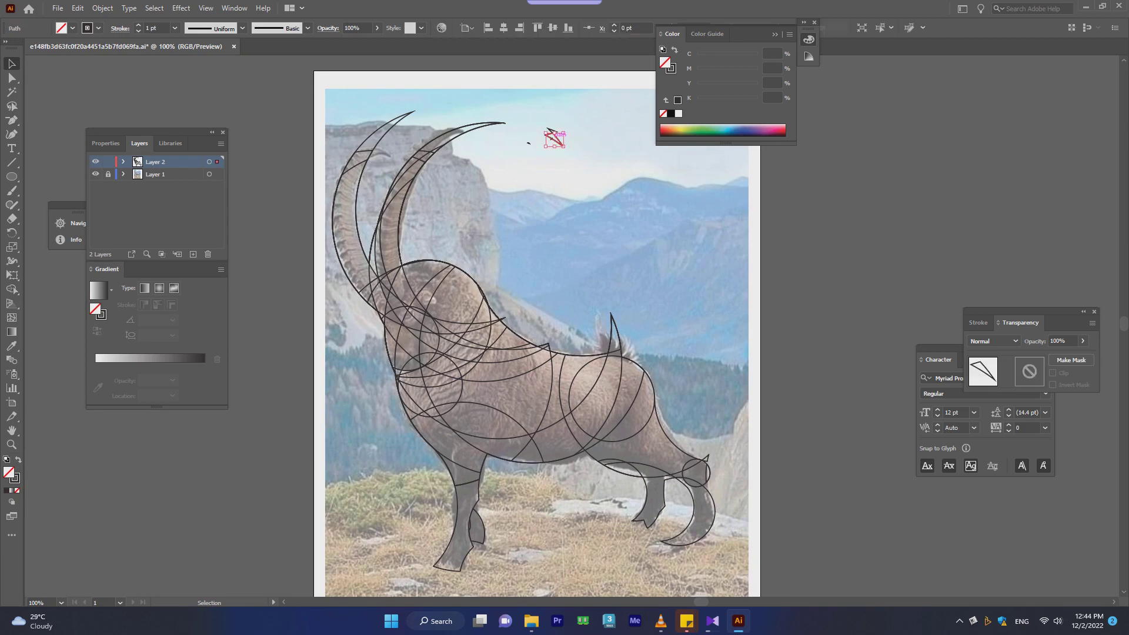
key(ctrl+z)
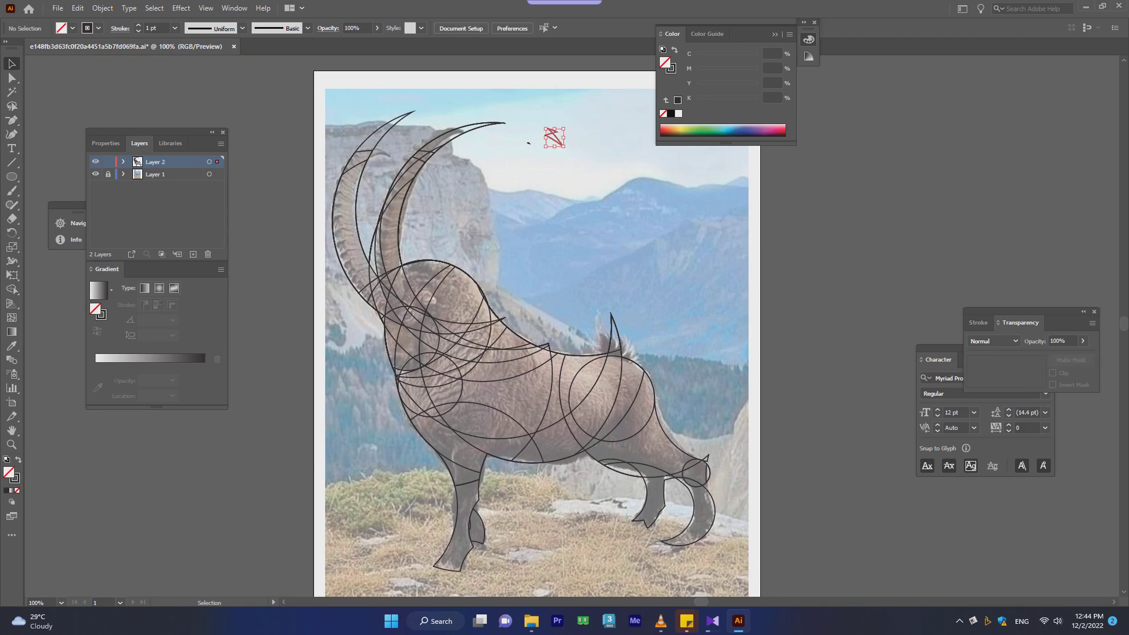
key(ctrl+z)
key(ctrl+z)
key(ctrl+z)
key(ctrl+z)
key(ctrl+z)
- Hide the background ibex photo to check the linework, then show it again
key(ctrl+shift+w)
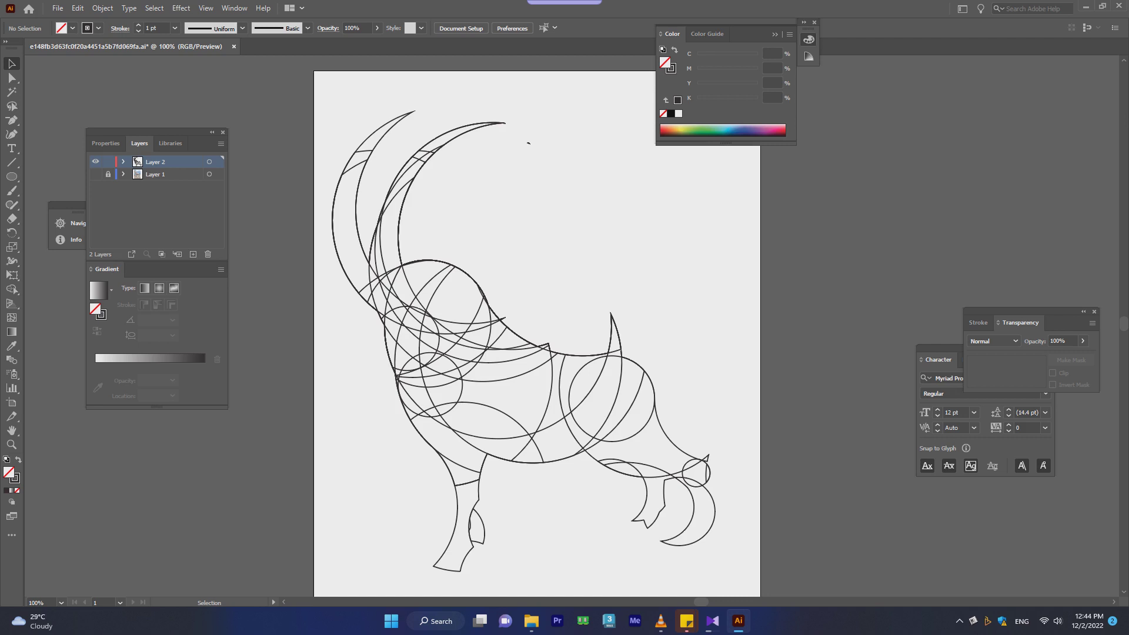
click(95, 174)
click(95, 175)
click(95, 174)
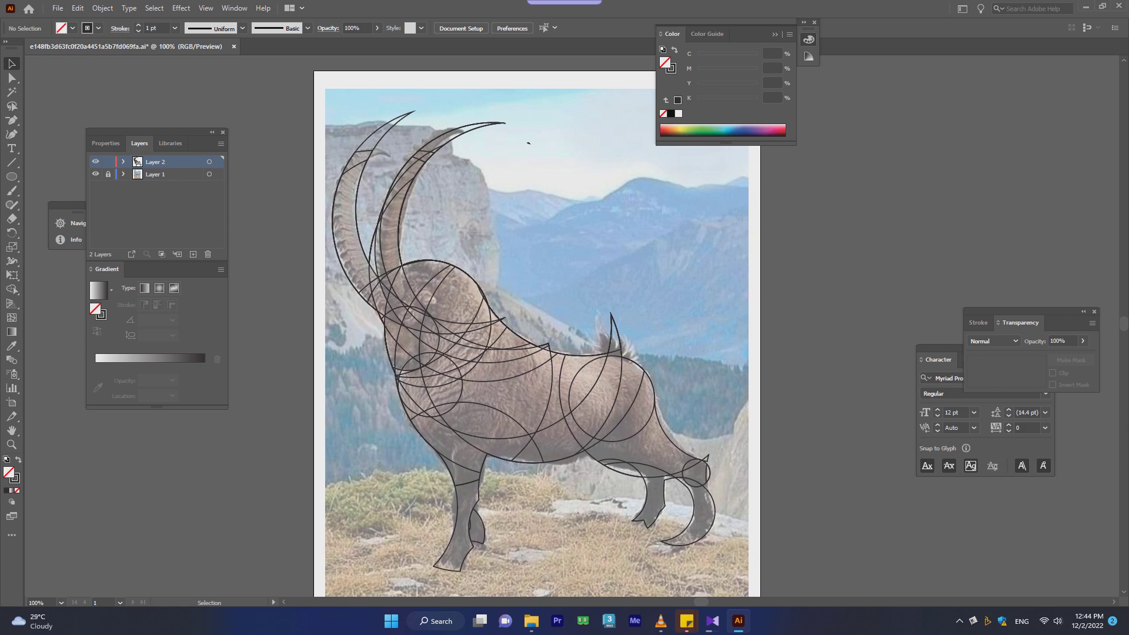
- Select all sketch paths and merge a shaded body region into one shape with Shape Builder
key(a)
key(ctrl+a)
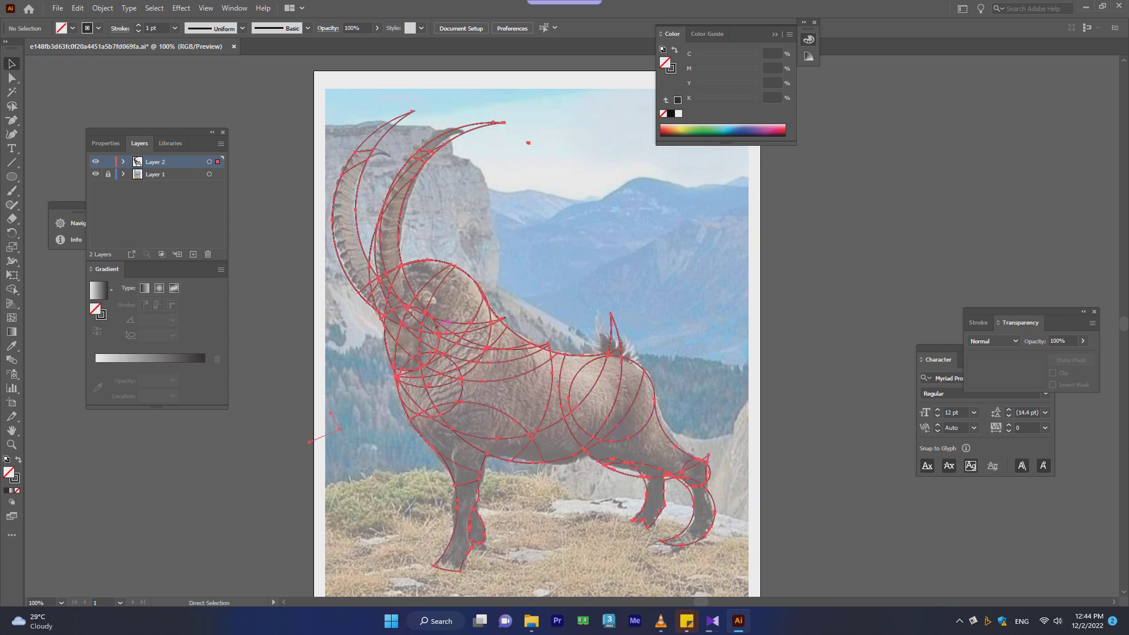
key(v)
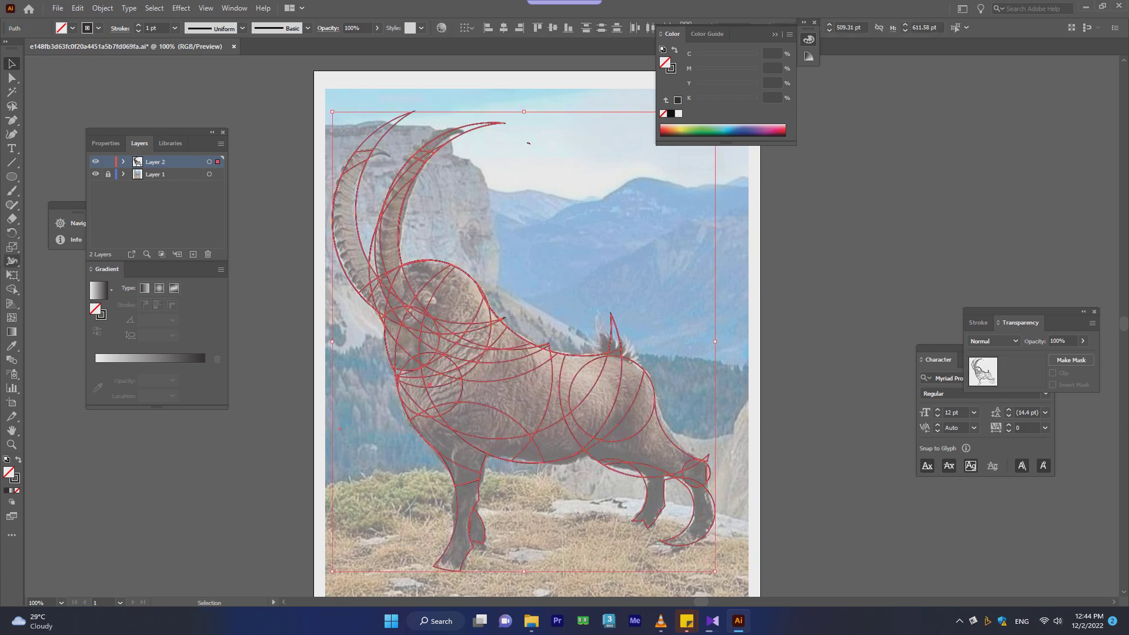
click(12, 289)
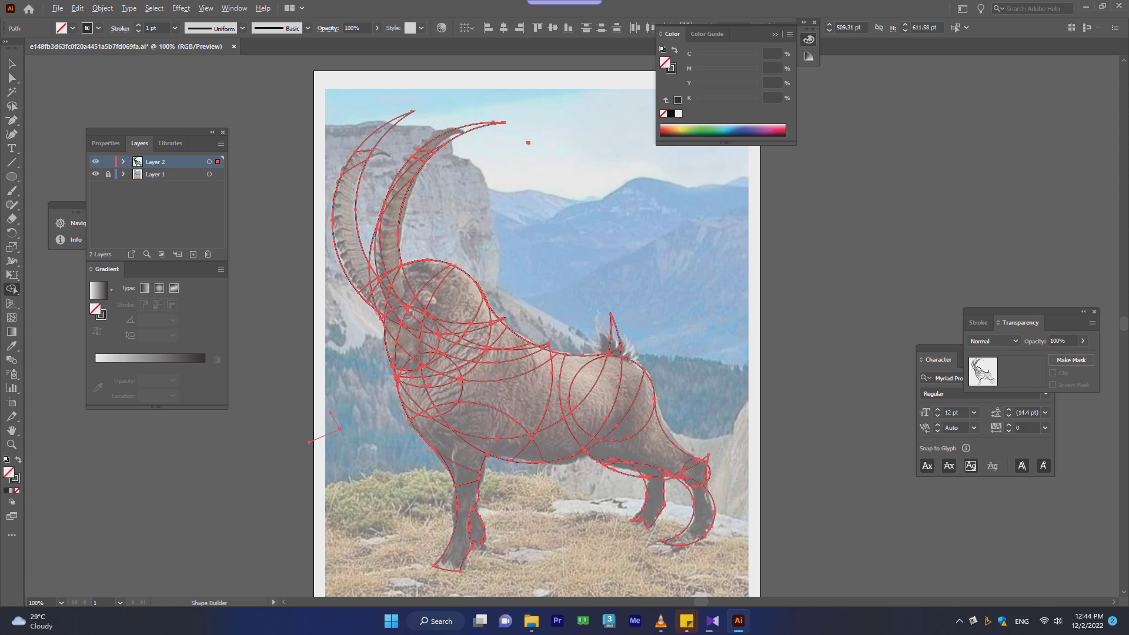
scroll(406, 321, up, 2)
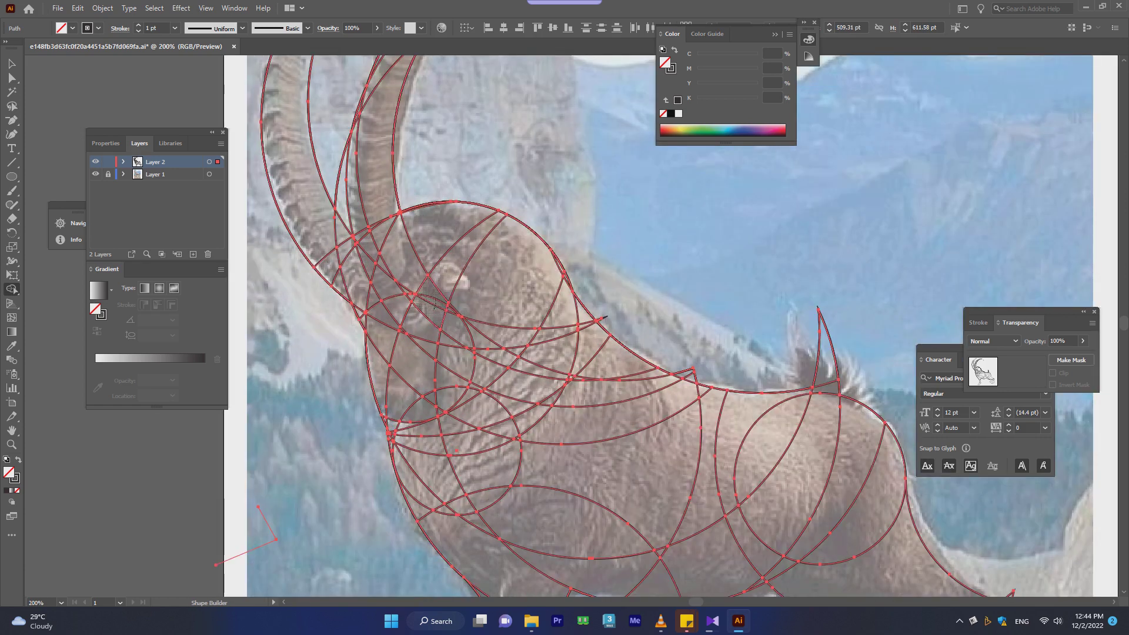
click(407, 332)
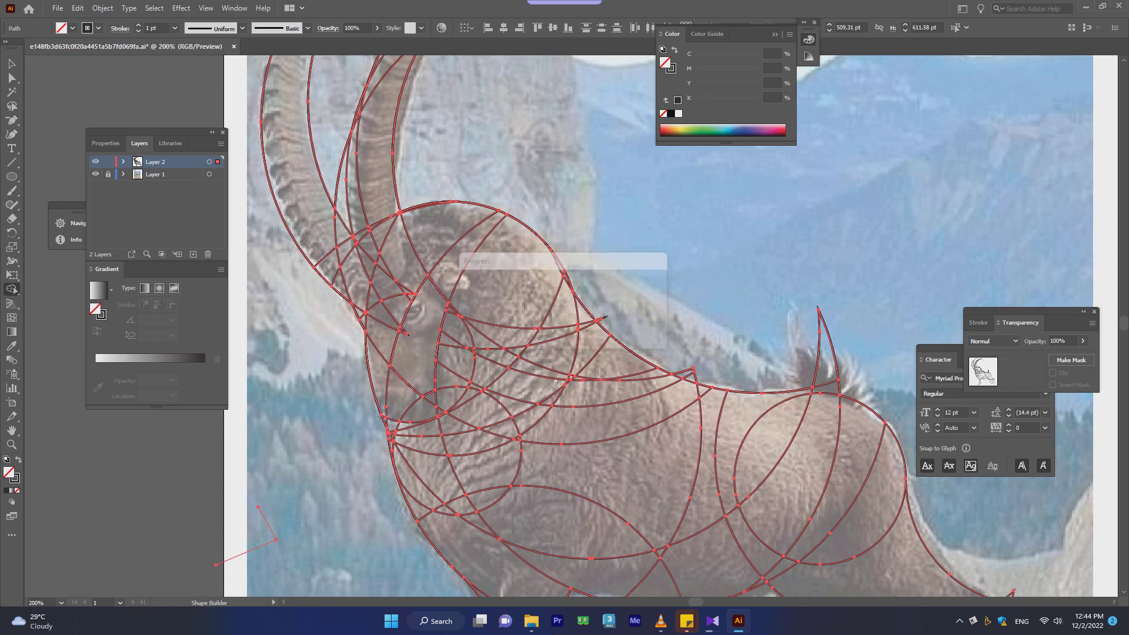
scroll(409, 332, down, 2)
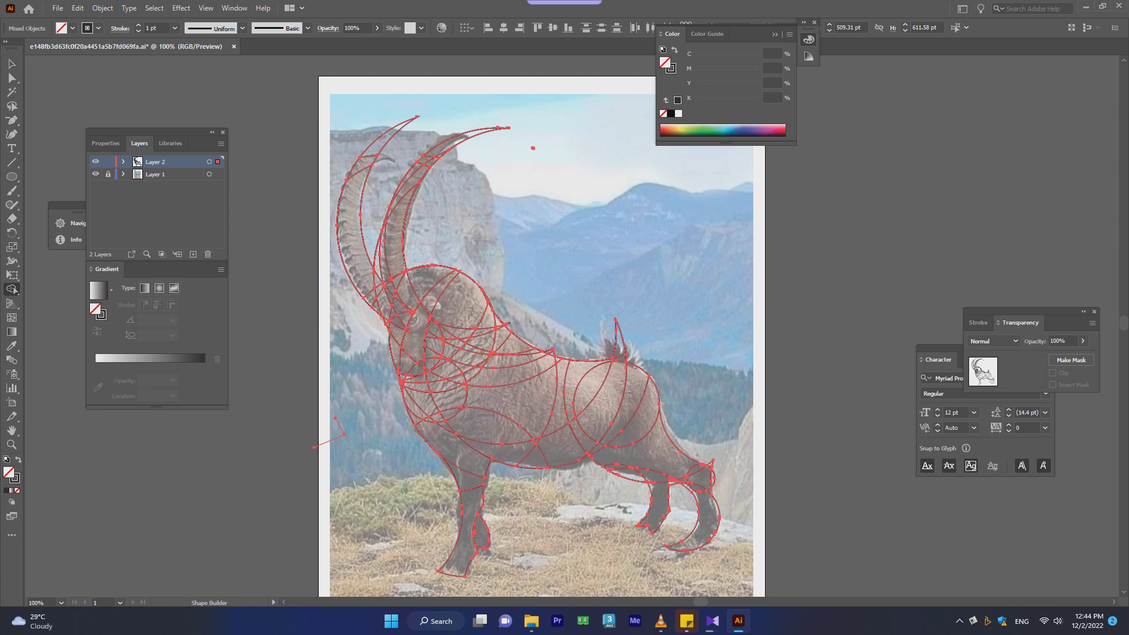
scroll(438, 152, up, 2)
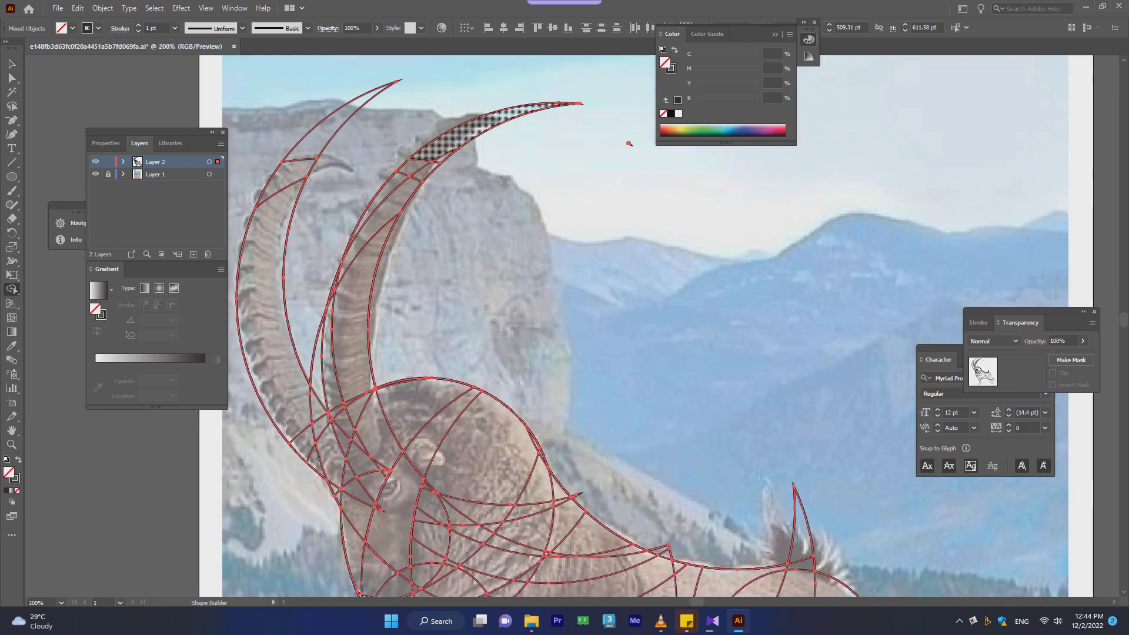
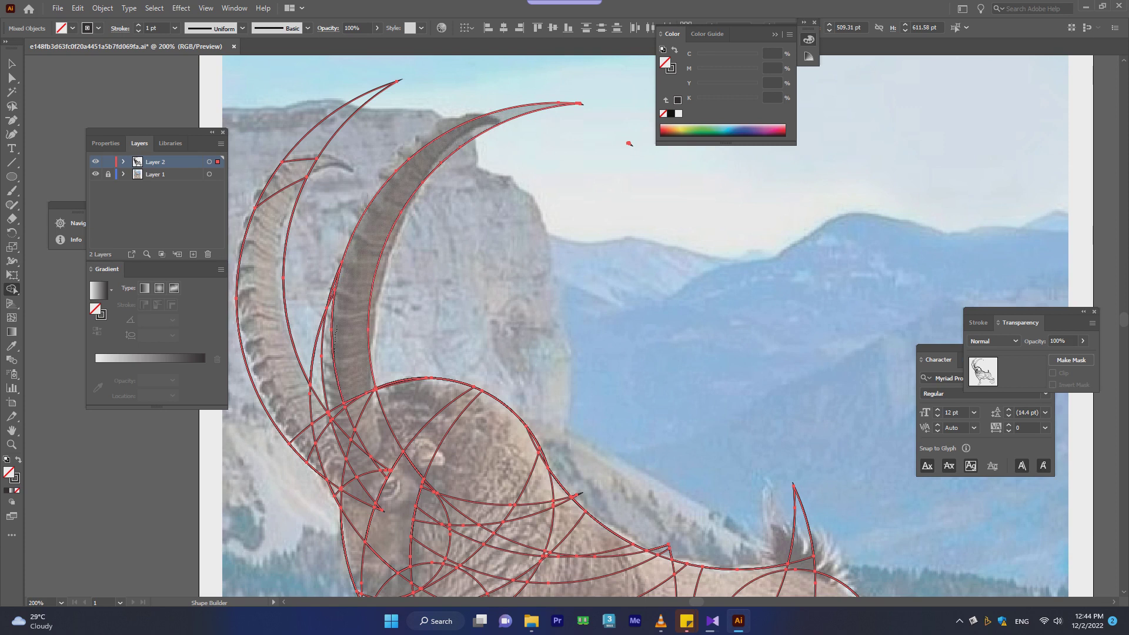
- Shape-build the right horn band's pieces together and add anchor points on the horn outline
drag(341, 400, 341, 406)
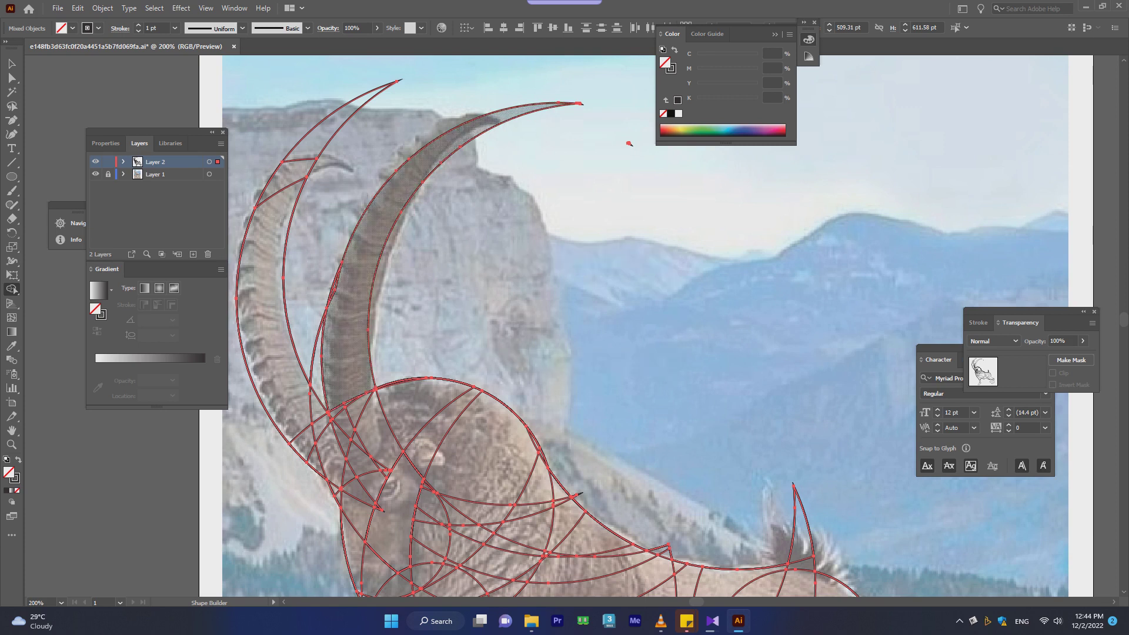
click(319, 362)
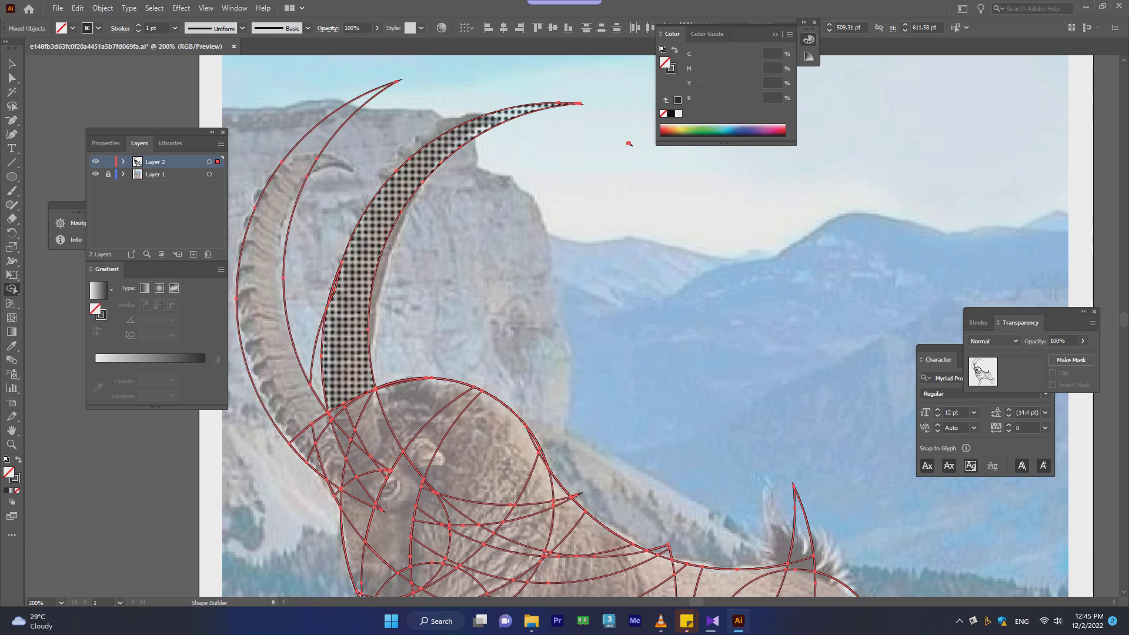
key(p)
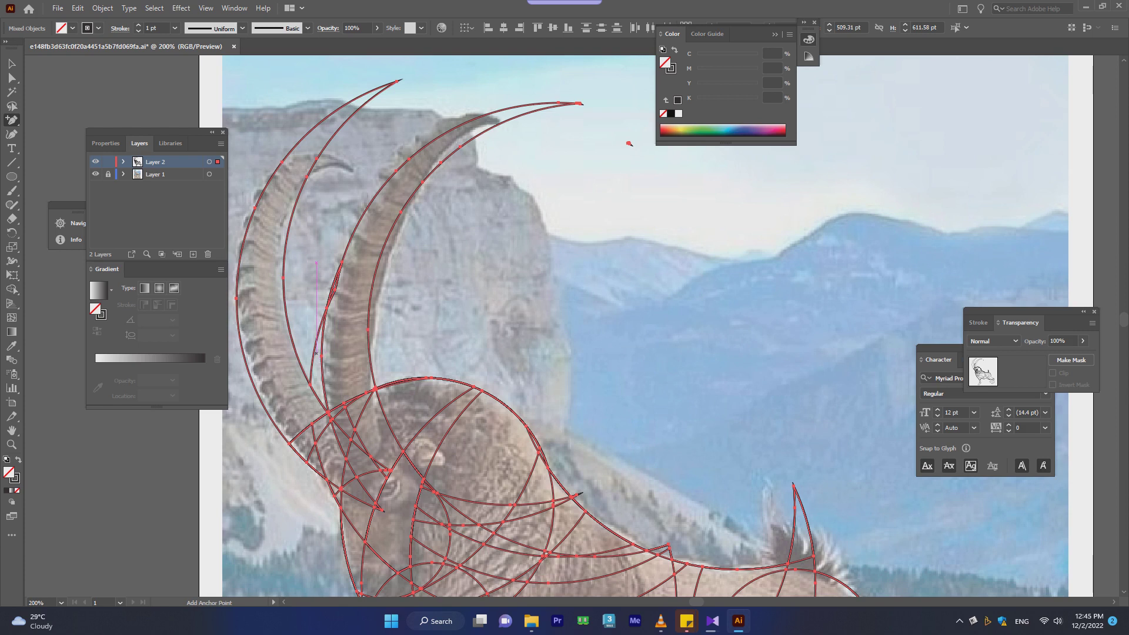
click(629, 143)
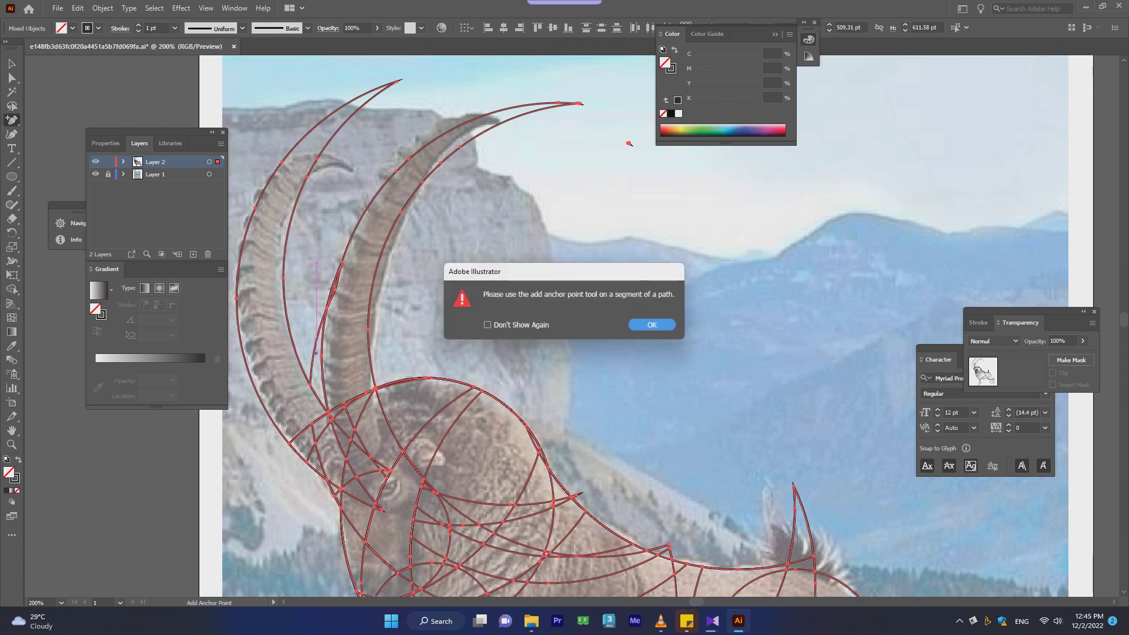
key(Return)
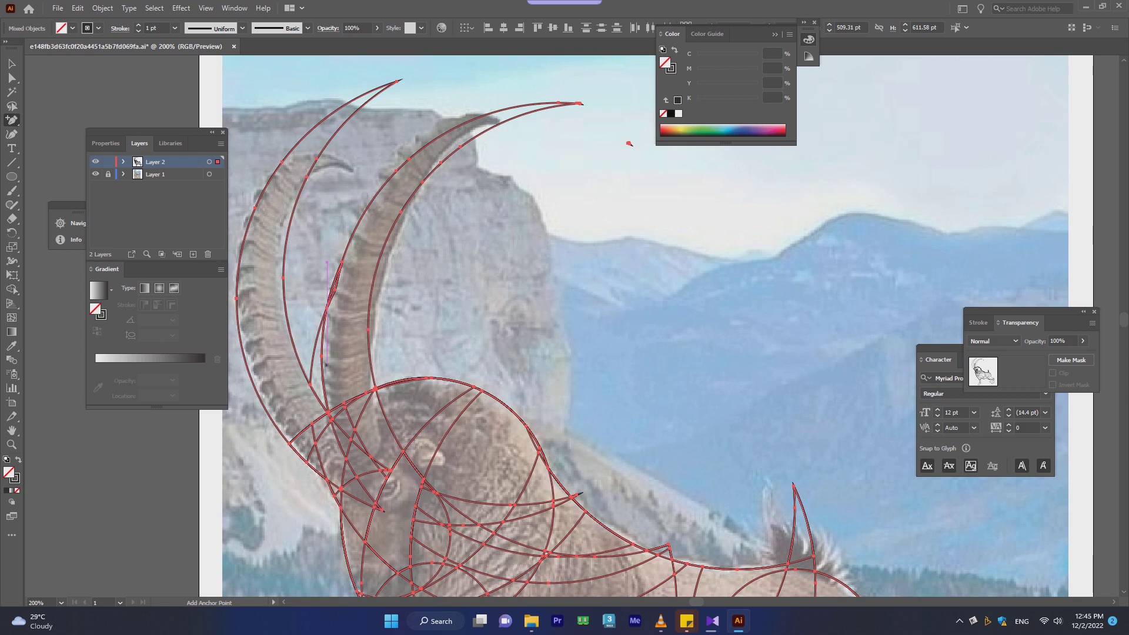
key(ctrl+z)
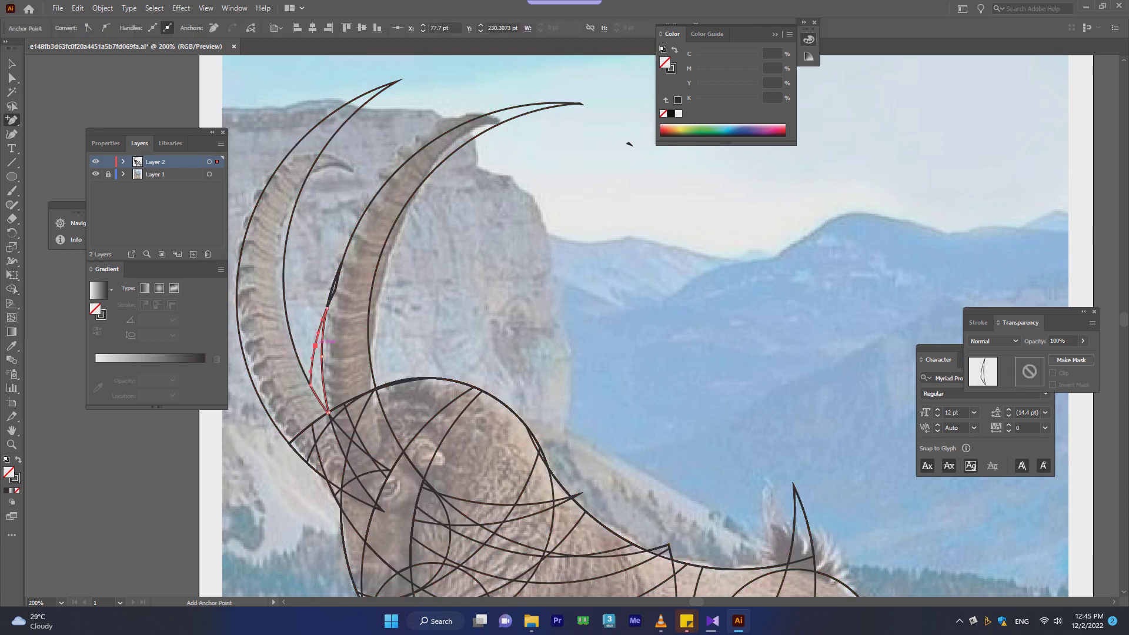
key(ctrl+shift+a)
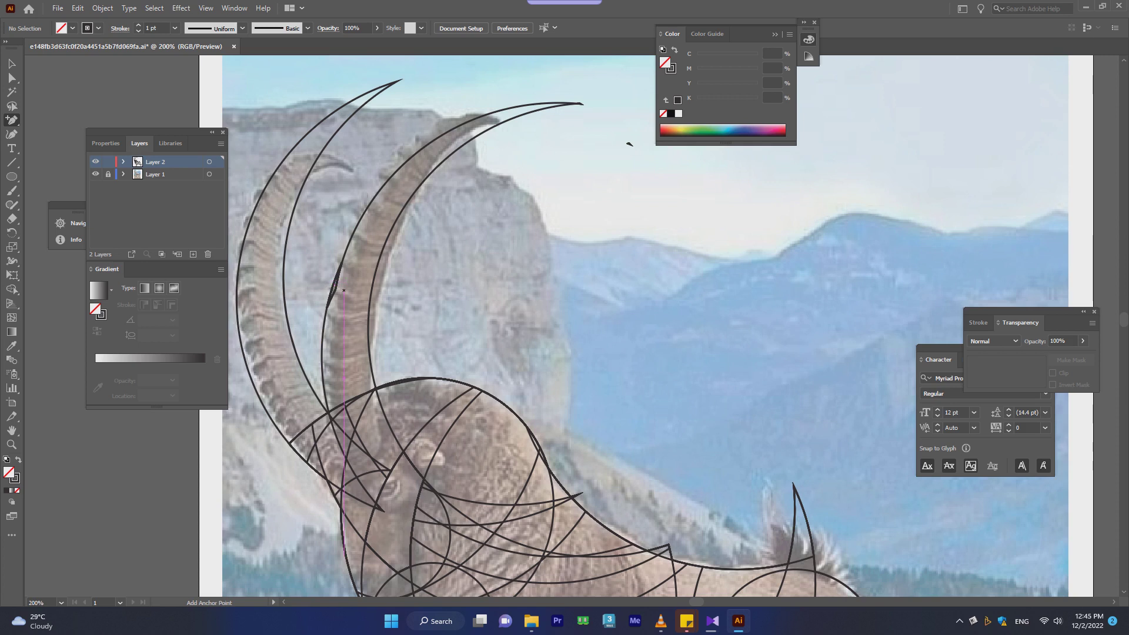
click(336, 289)
key(Return)
- Delete the small sliver beside the horn, restoring the accidentally deleted horn, then select all
key(a)
click(335, 285)
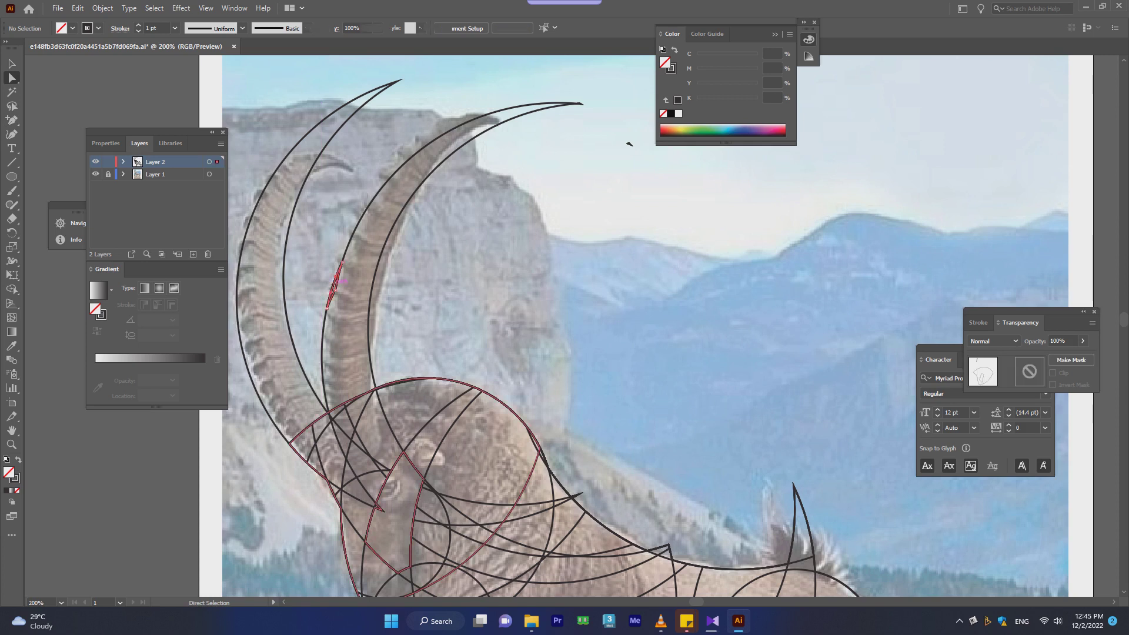
click(335, 286)
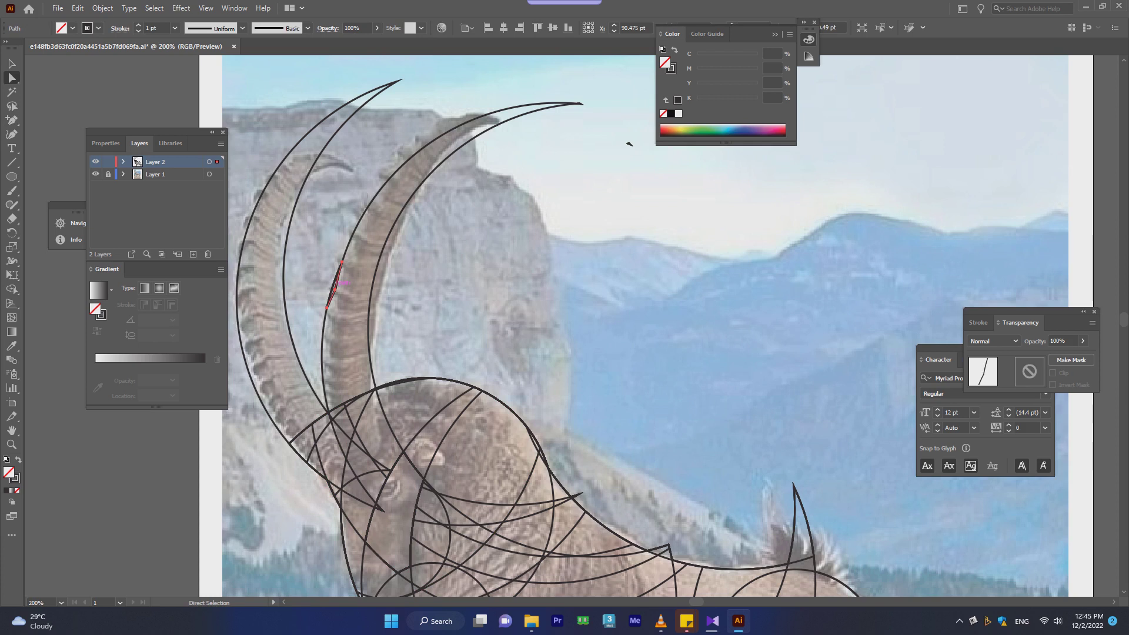
shift+click(340, 285)
key(Delete)
key(ctrl+z)
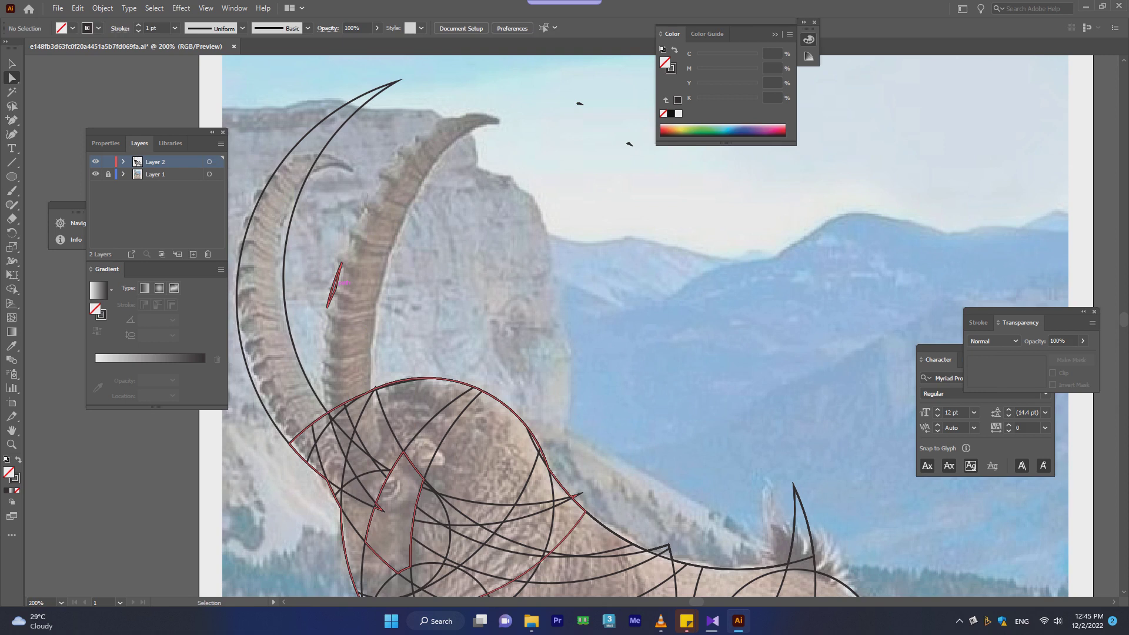
key(ctrl+z)
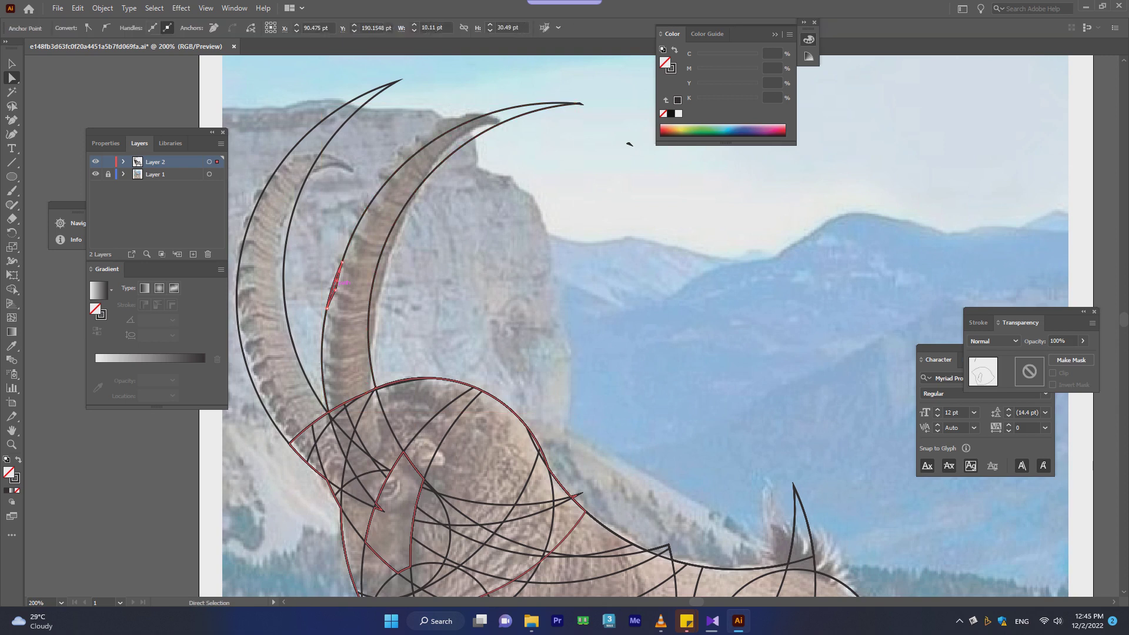
click(335, 286)
key(Delete)
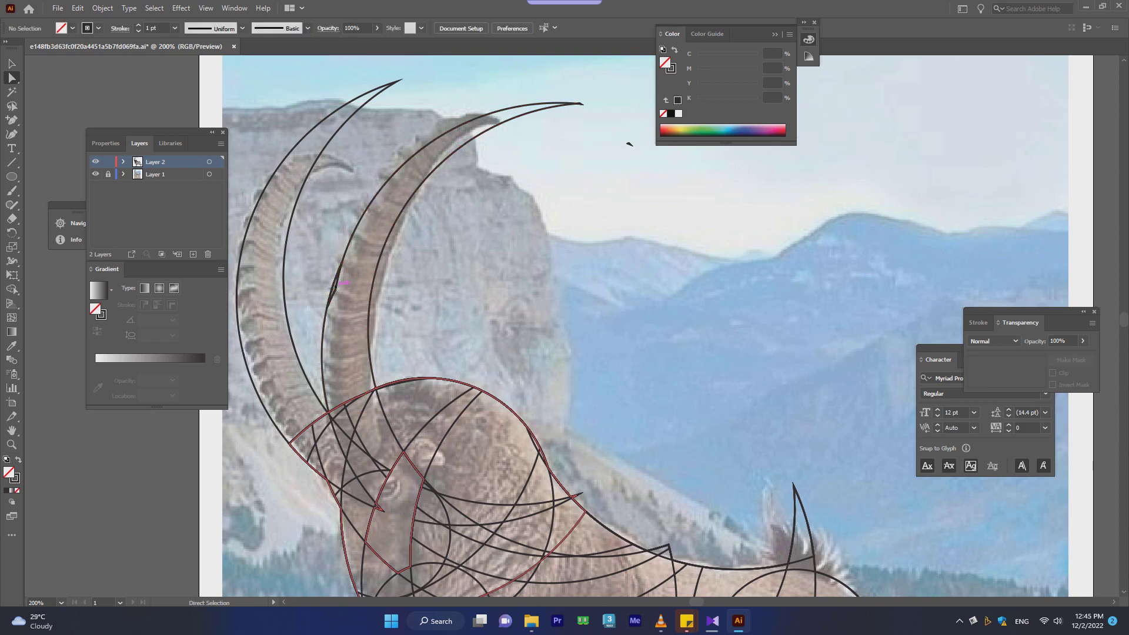
key(ctrl+a)
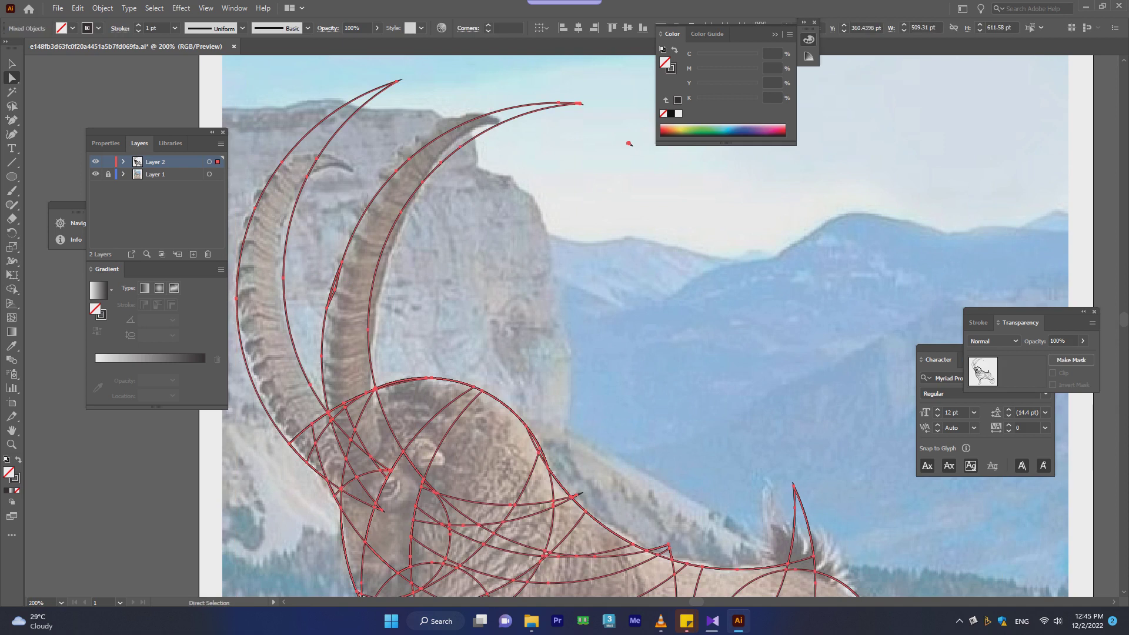
- Shape-build the small hock circle into the lower rear-leg region of the hind leg
click(11, 288)
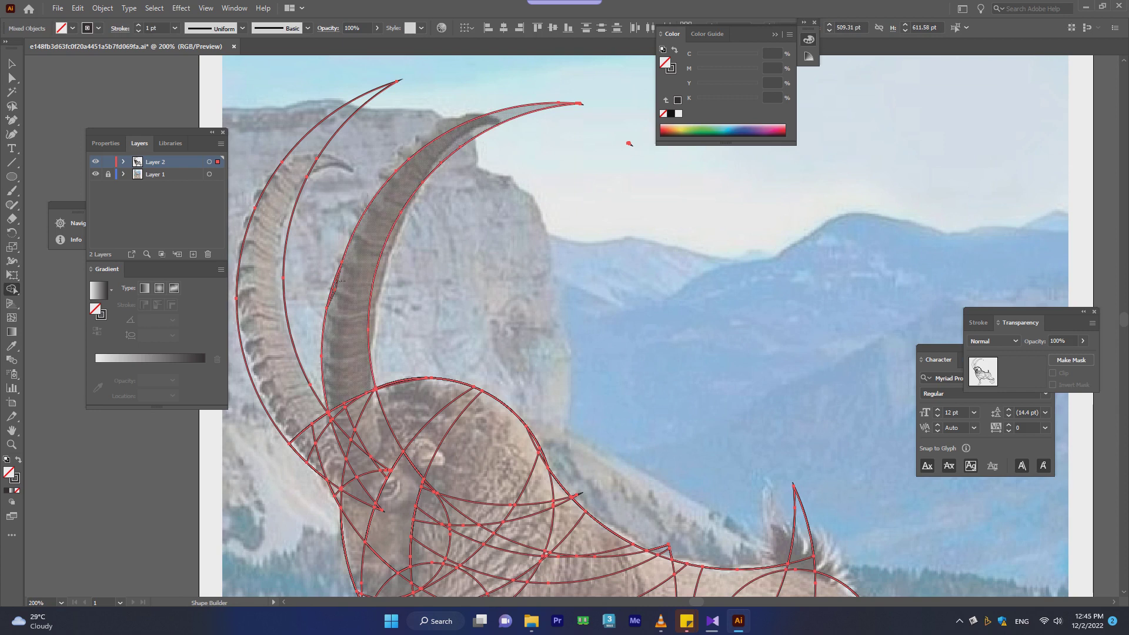
alt+scroll(379, 424, down, 3)
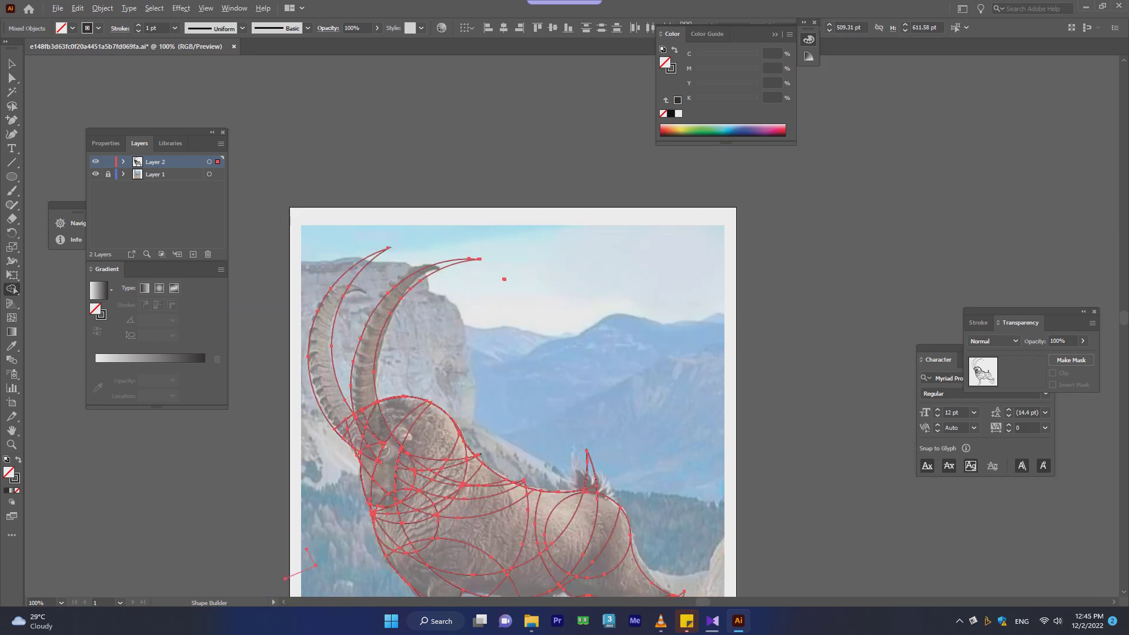
scroll(426, 432, down, 2)
scroll(426, 432, down, 2)
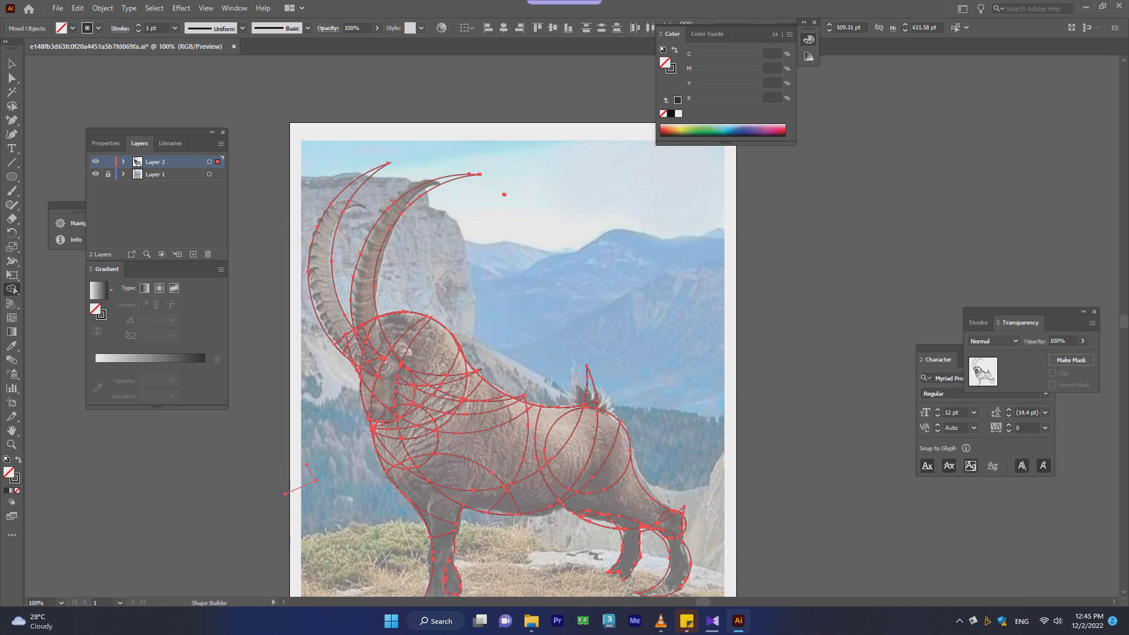
scroll(621, 499, down, 2)
alt+scroll(620, 499, up, 3)
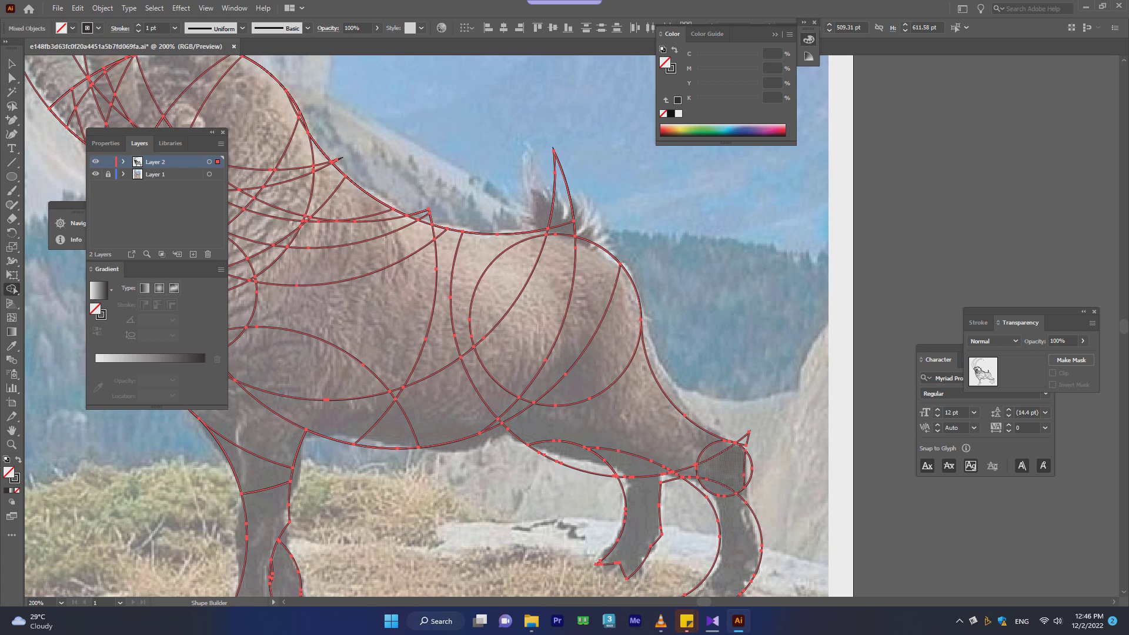
drag(725, 458, 732, 517)
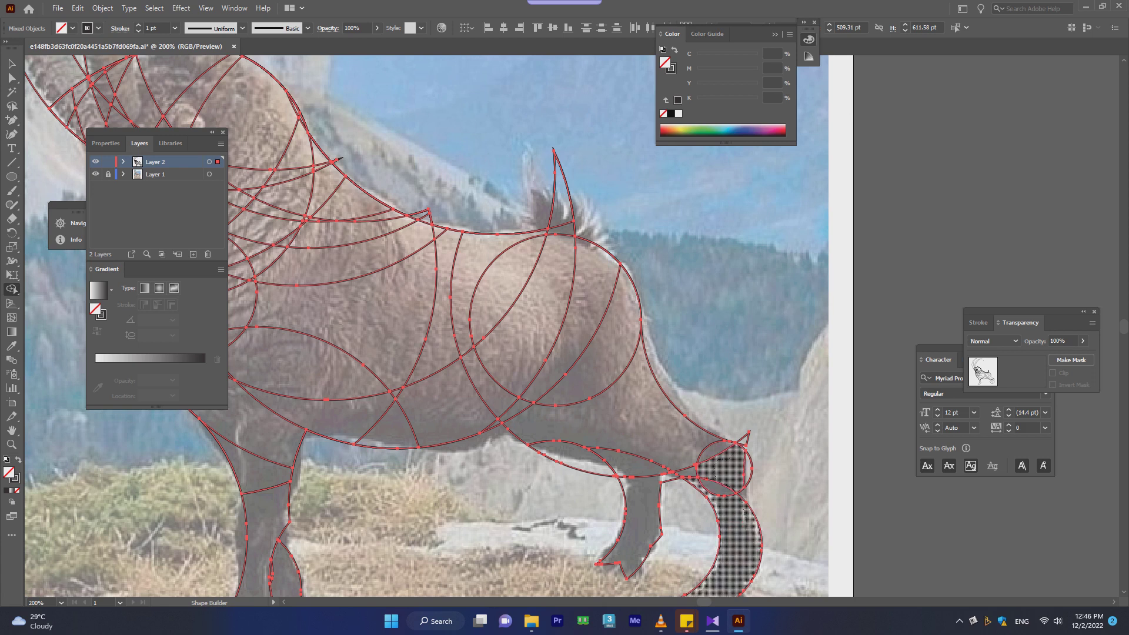
drag(724, 457, 736, 488)
key(p)
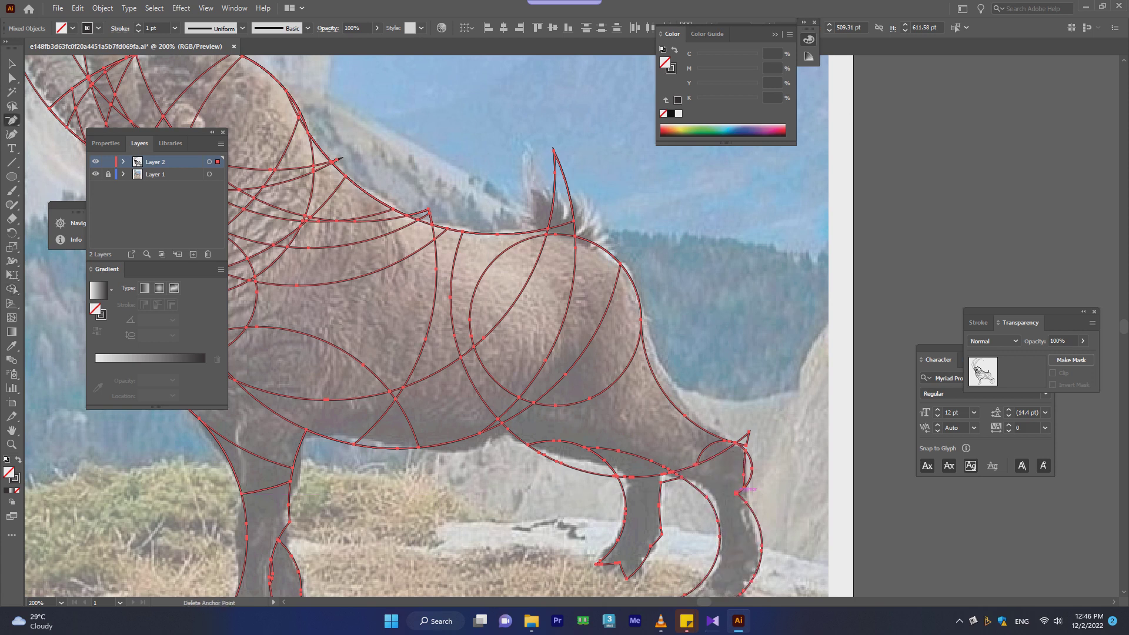
ctrl+click(744, 490)
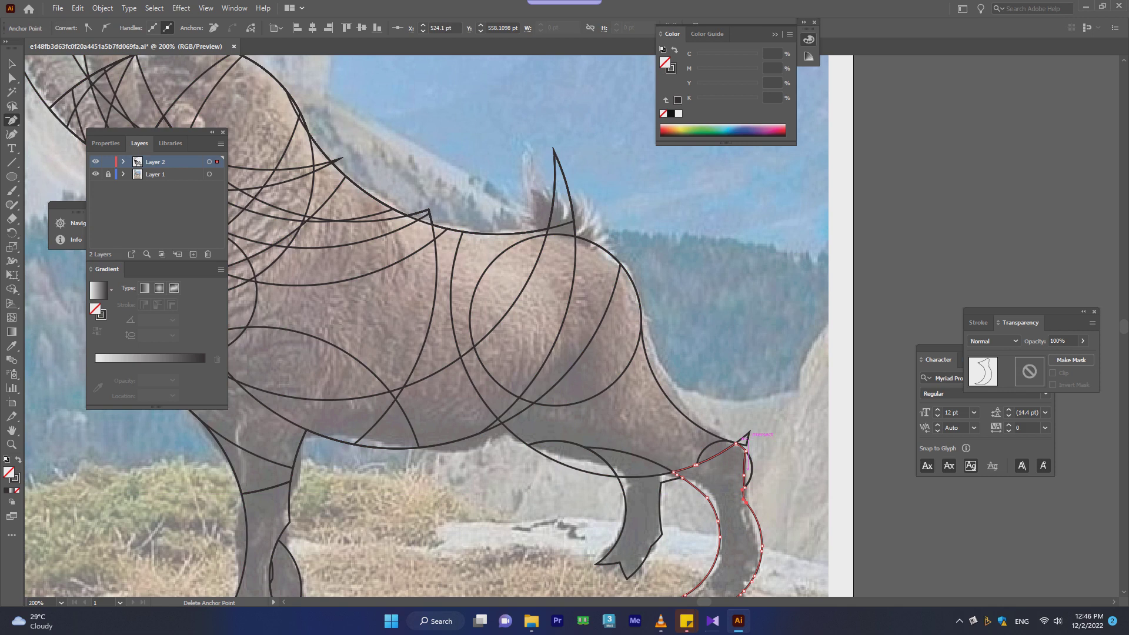
click(739, 442)
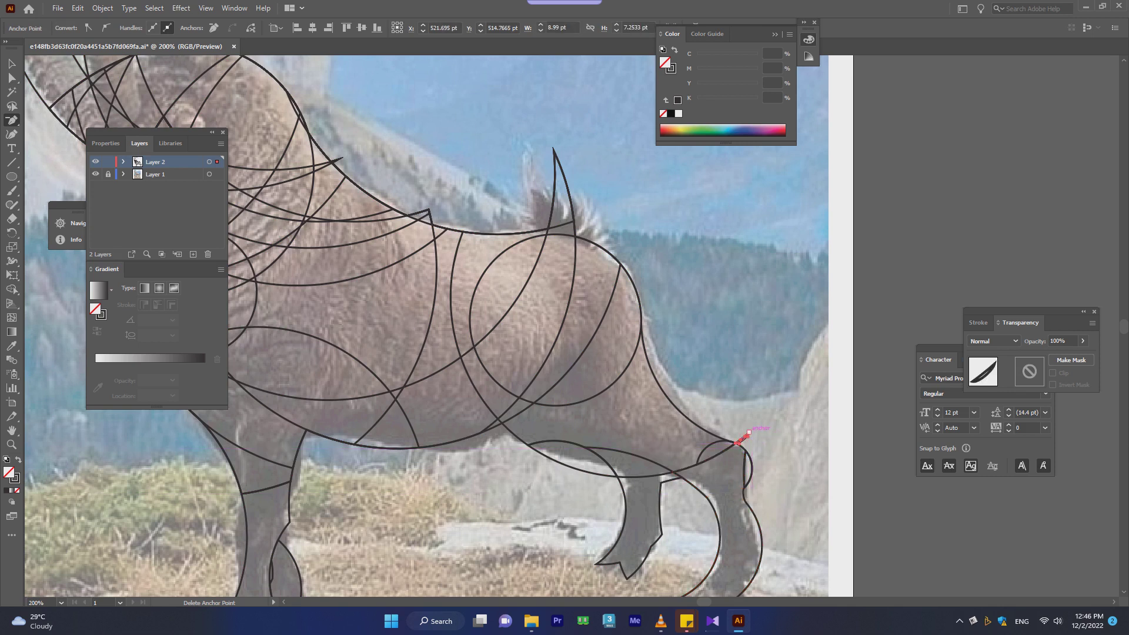
key(ctrl+z)
key(ctrl+z)
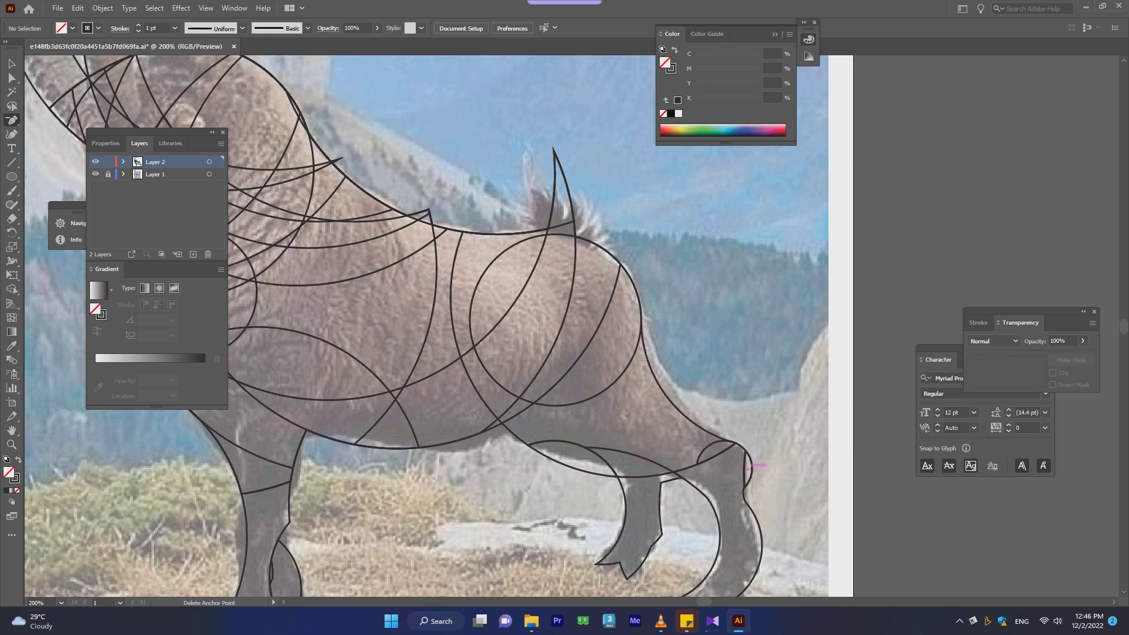
key(a)
click(752, 468)
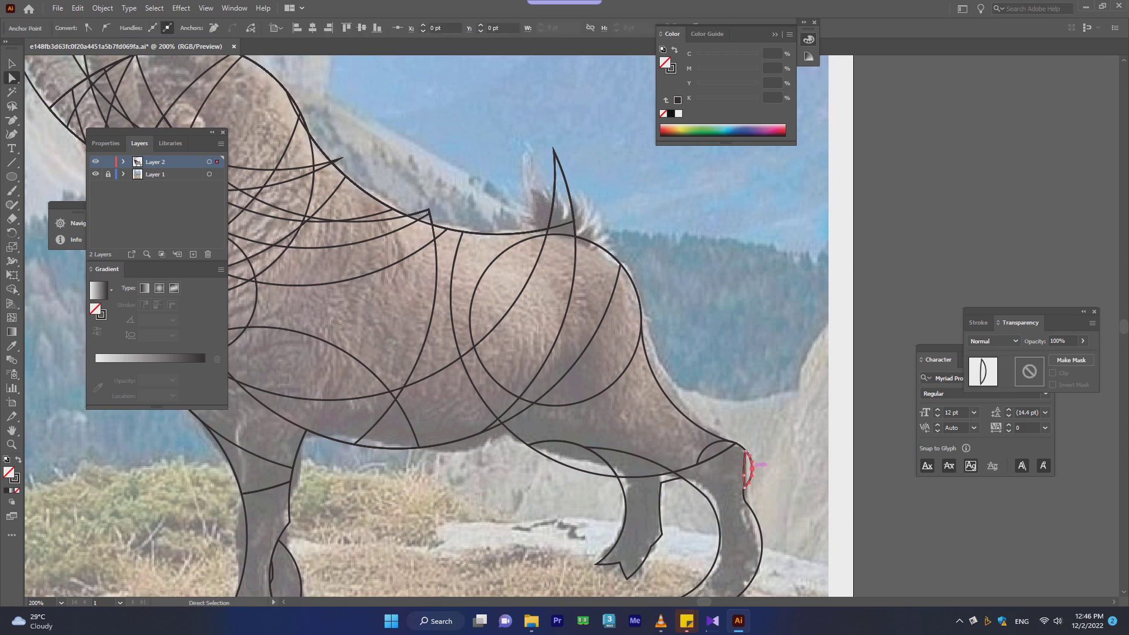
click(752, 468)
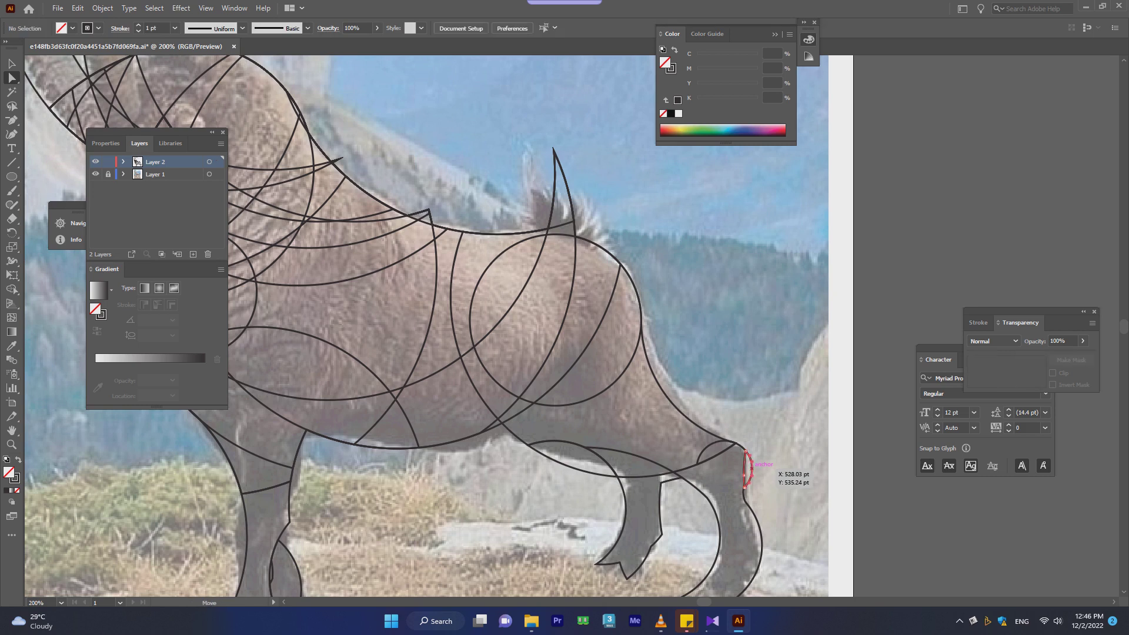
click(761, 470)
alt+scroll(699, 502, down, 1)
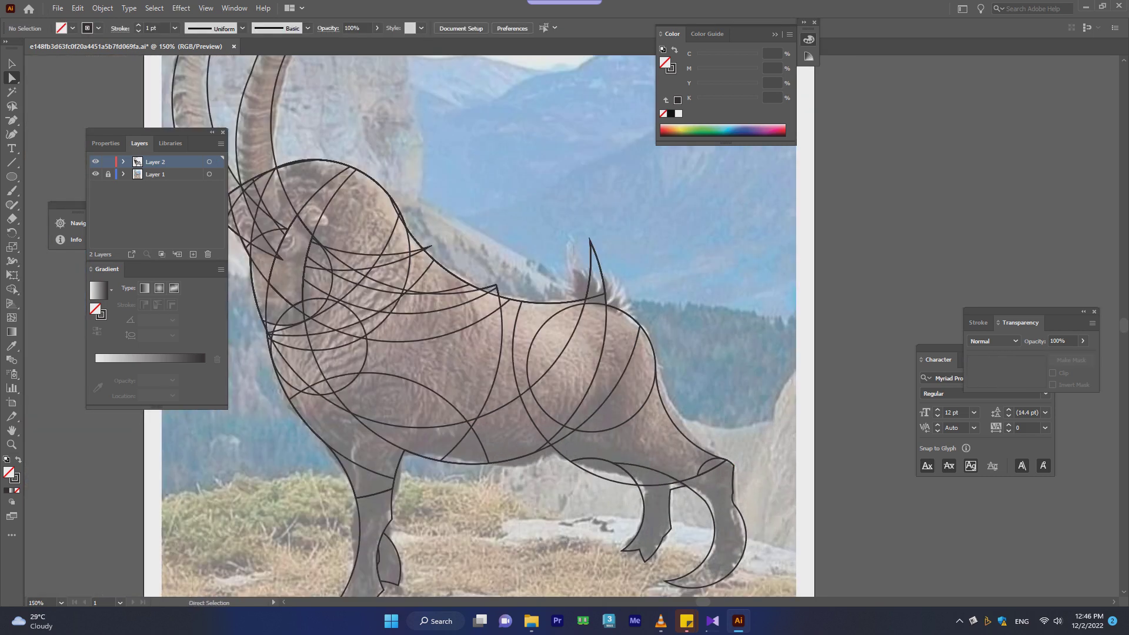
- Delete the leaf-shaped path by the hind leg, check the whole ibex, then select all
click(633, 480)
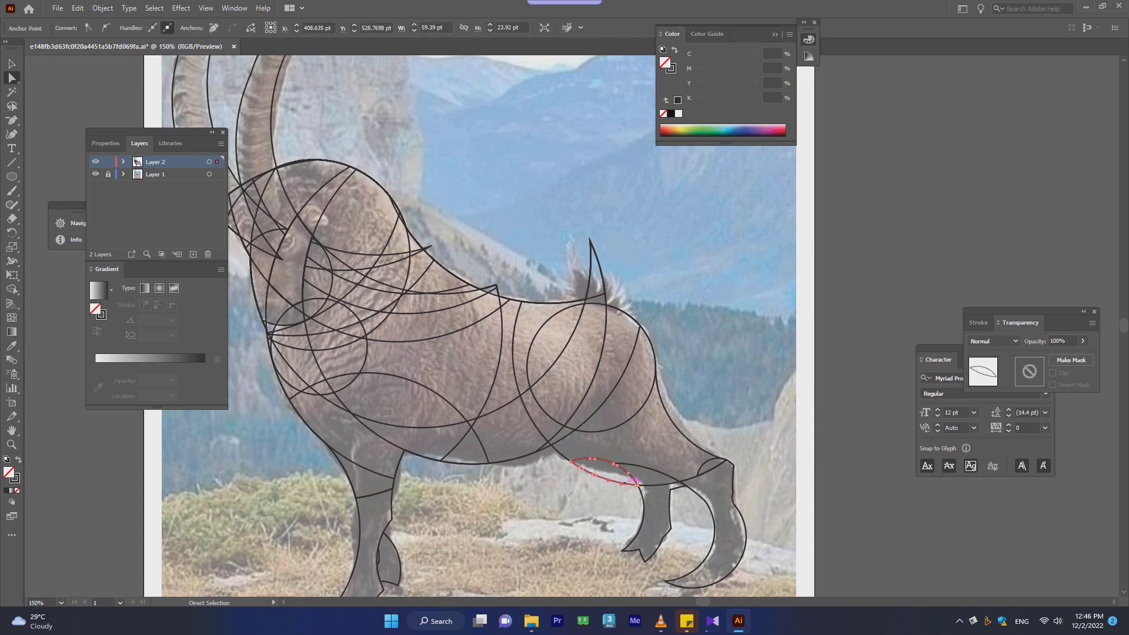
key(Delete)
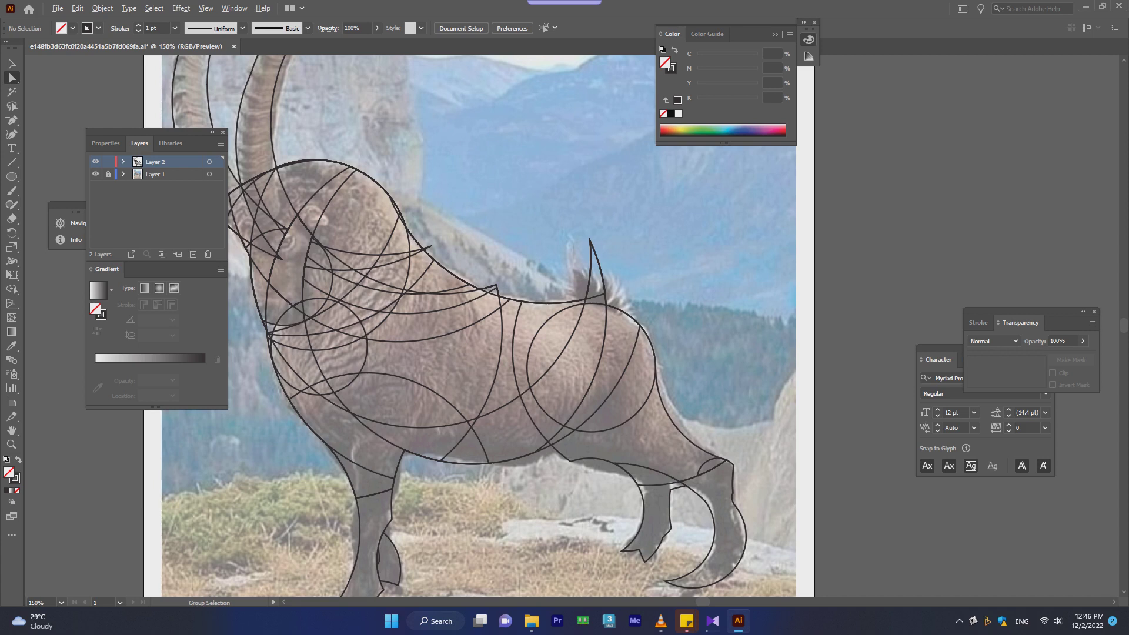
scroll(468, 431, down, 4)
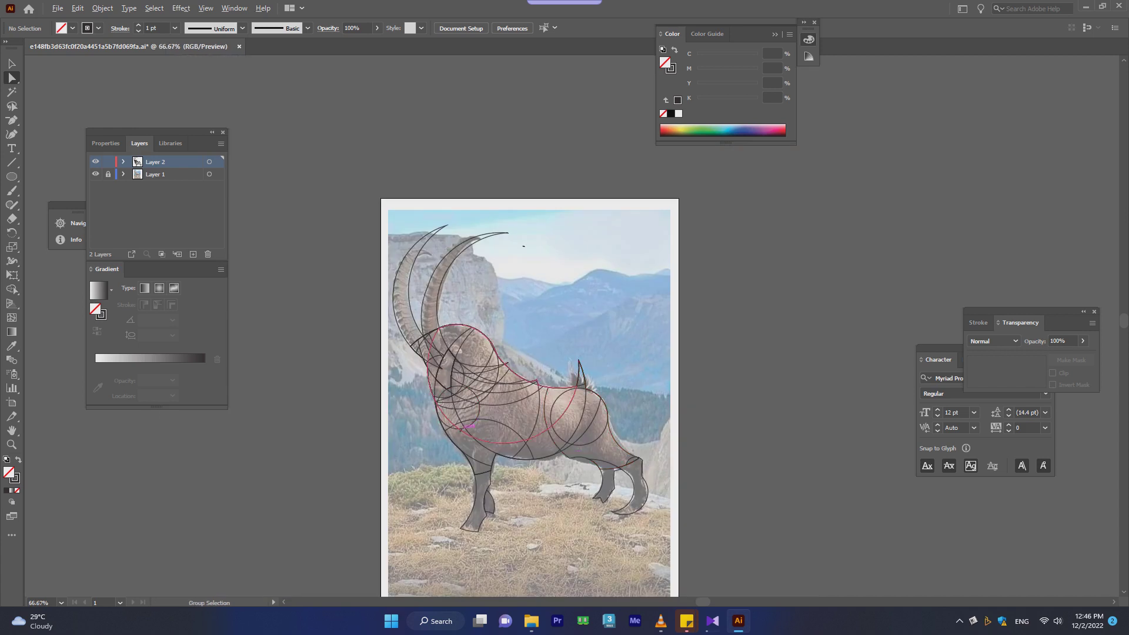
scroll(468, 431, up, 2)
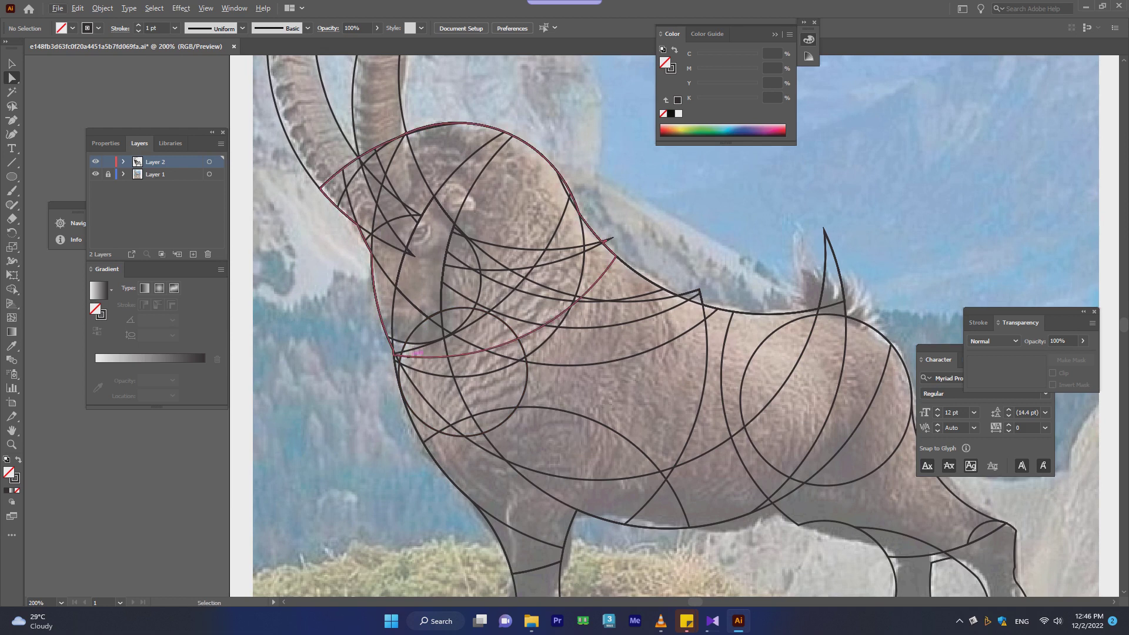
key(ctrl+a)
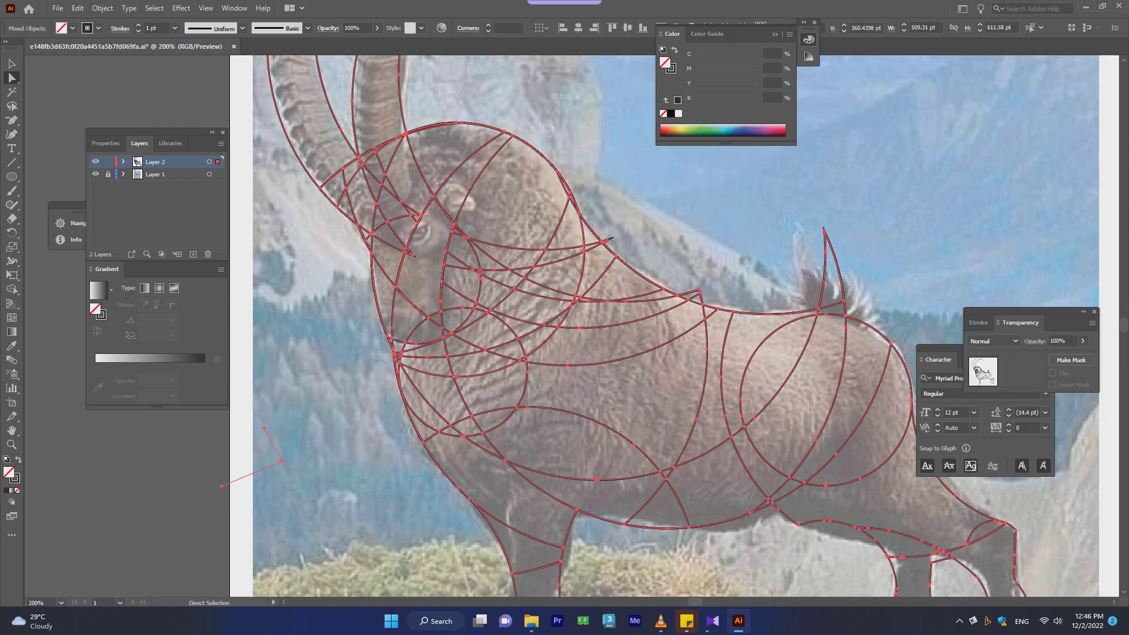
- Shape-build the three tiny throat-edge slivers into adjoining pieces, then deselect with Direct Selection active
click(11, 290)
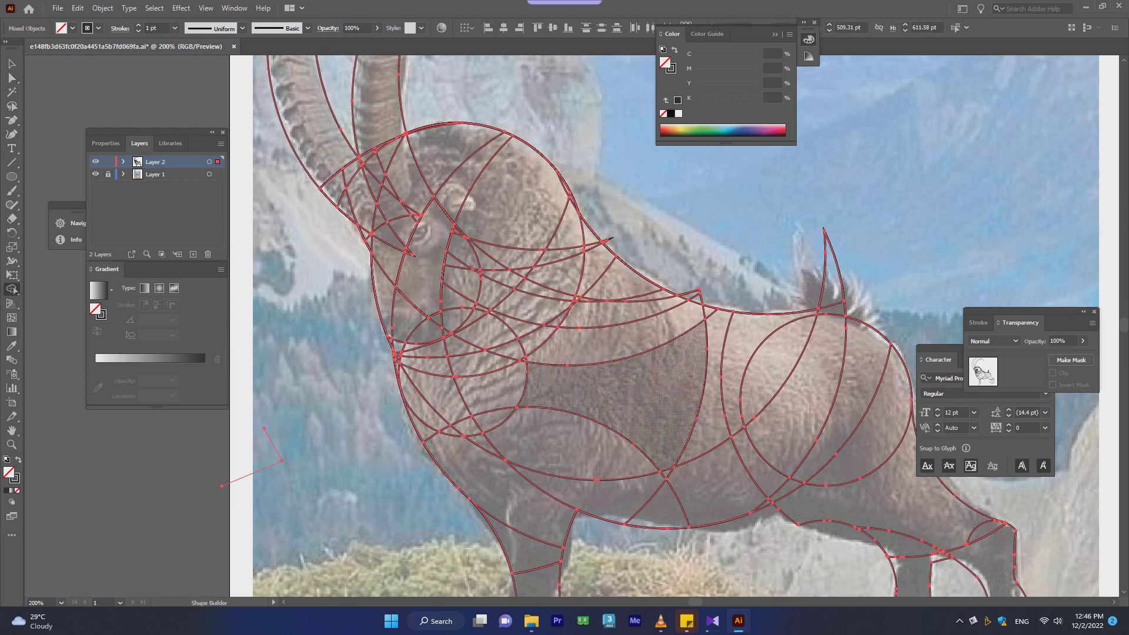
scroll(412, 371, up, 3)
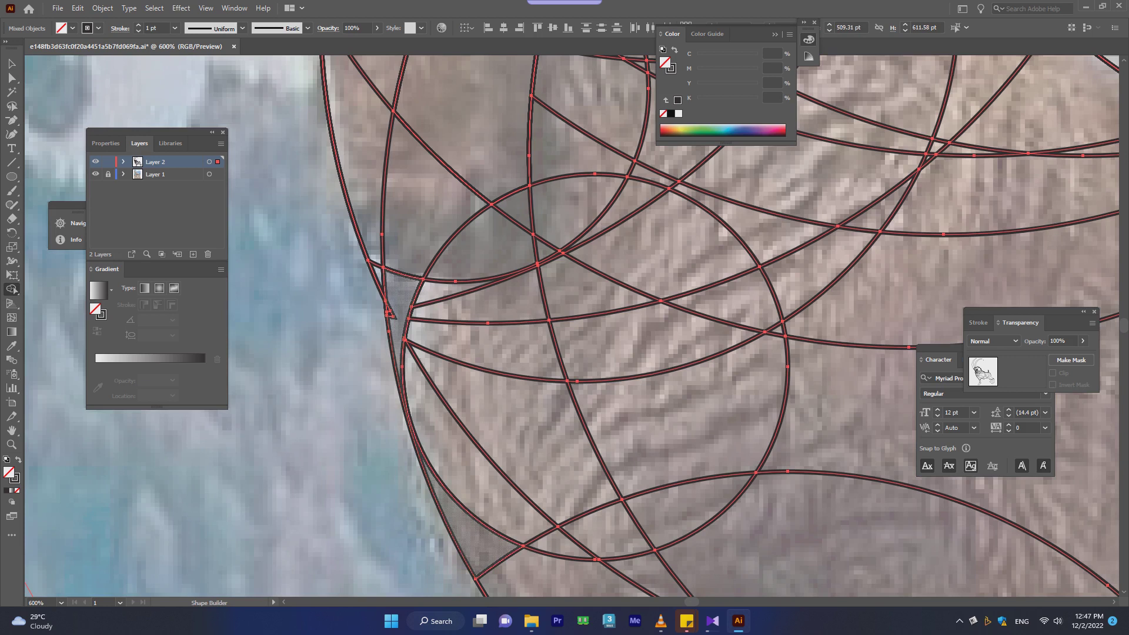
click(390, 313)
click(389, 311)
click(388, 310)
scroll(388, 311, down, 3)
scroll(389, 311, down, 2)
scroll(388, 311, down, 2)
scroll(389, 313, up, 2)
scroll(389, 313, up, 1)
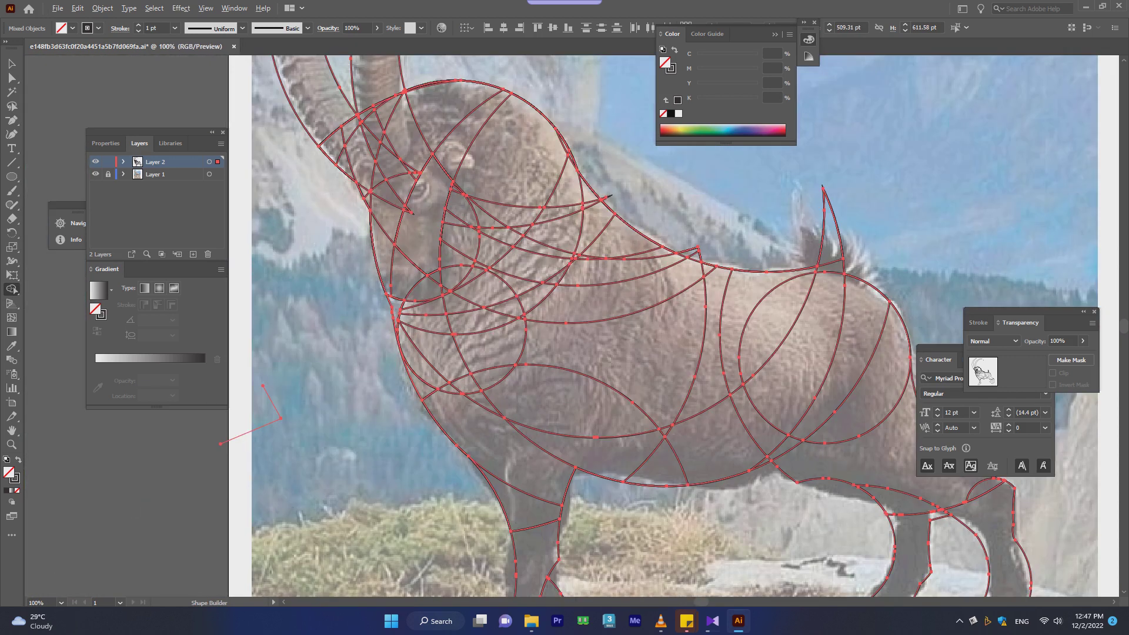
click(12, 78)
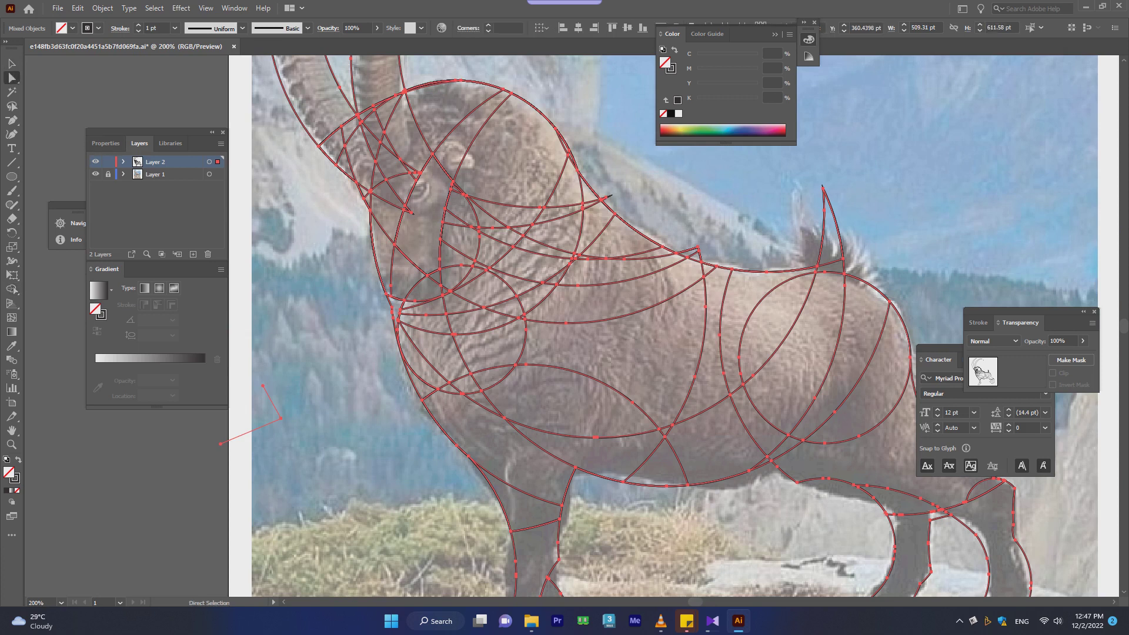
key(ctrl+shift+a)
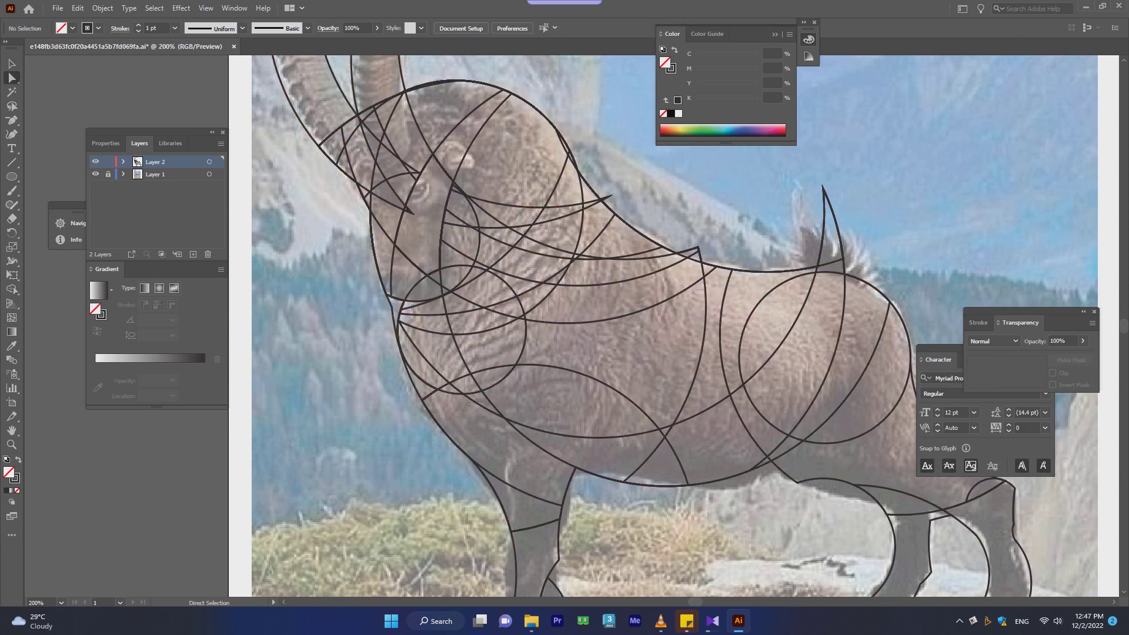
- Nudge an anchor on the throat path slightly down to reshape the throat
click(402, 306)
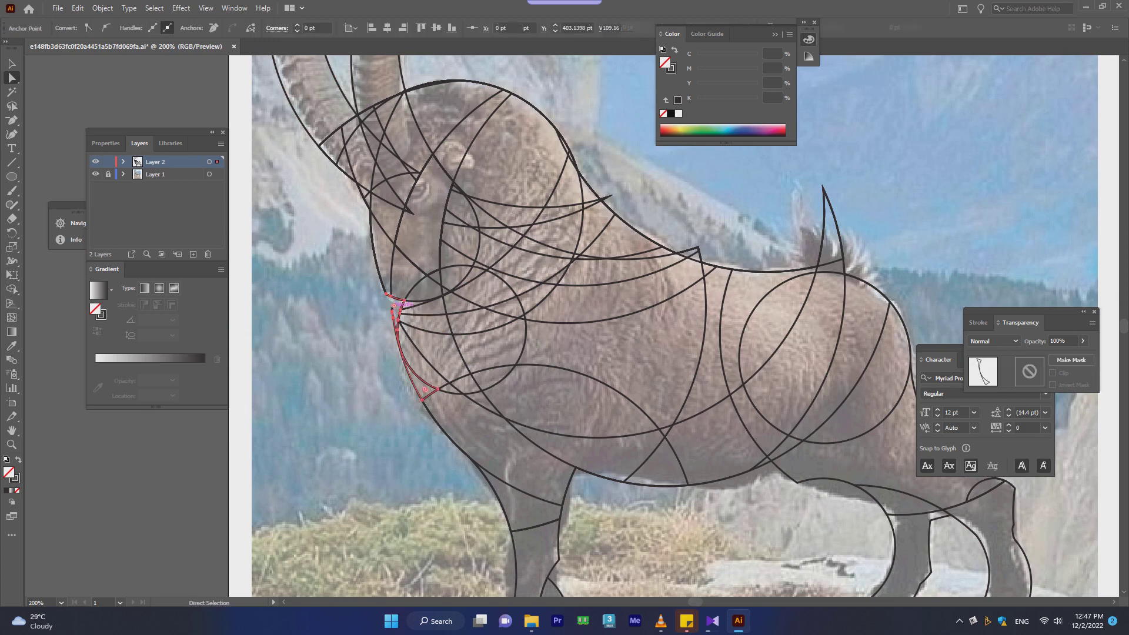
key(ctrl+shift+a)
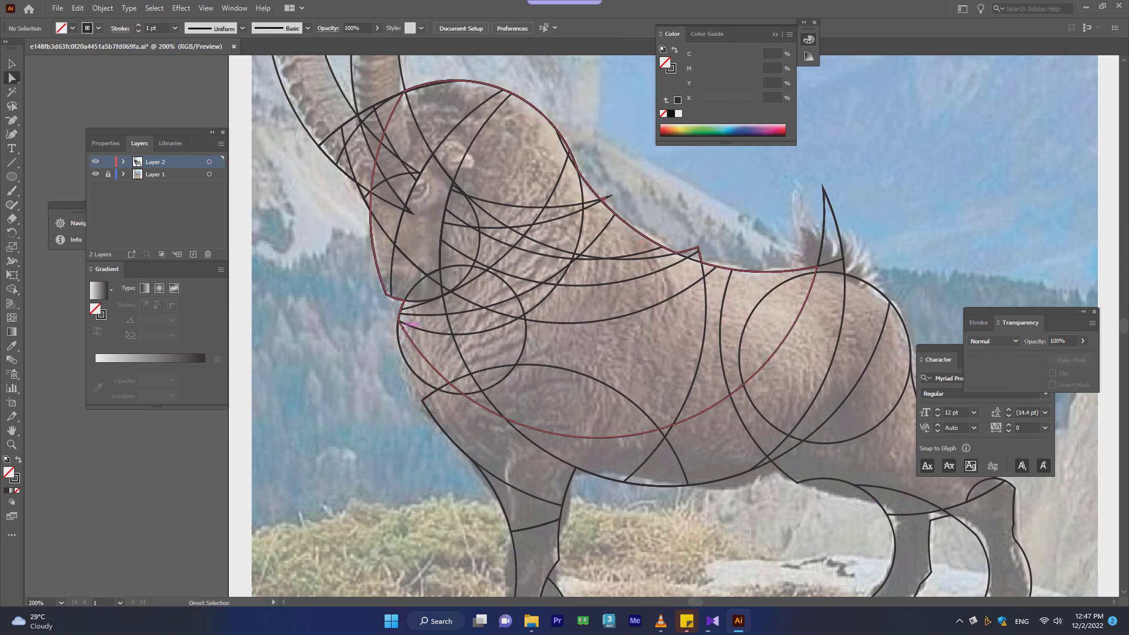
click(400, 326)
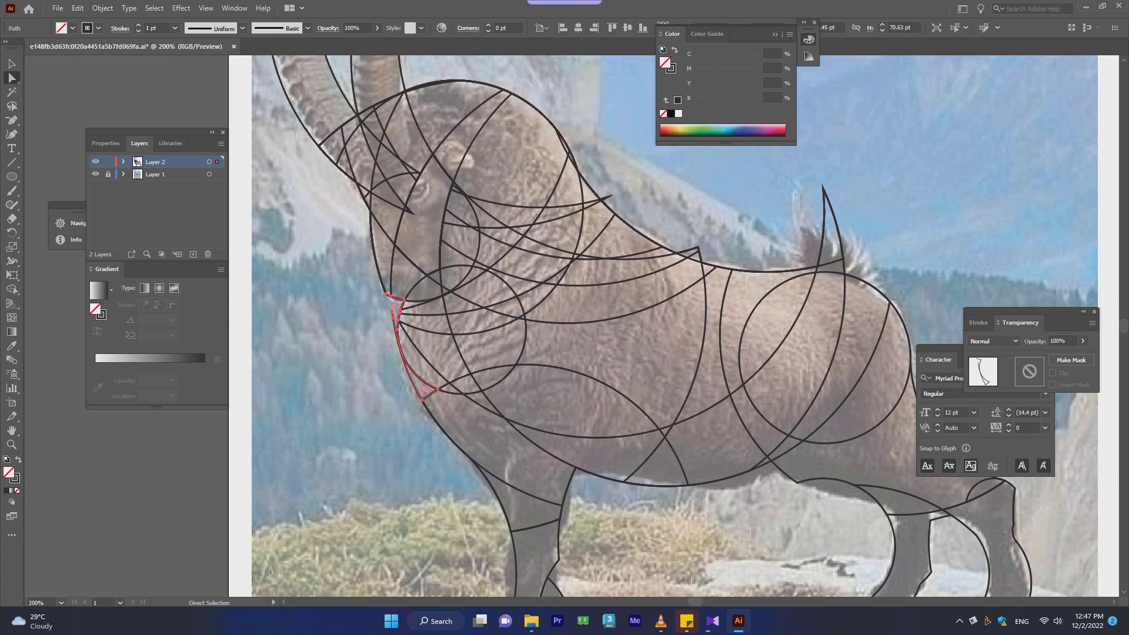
key(p)
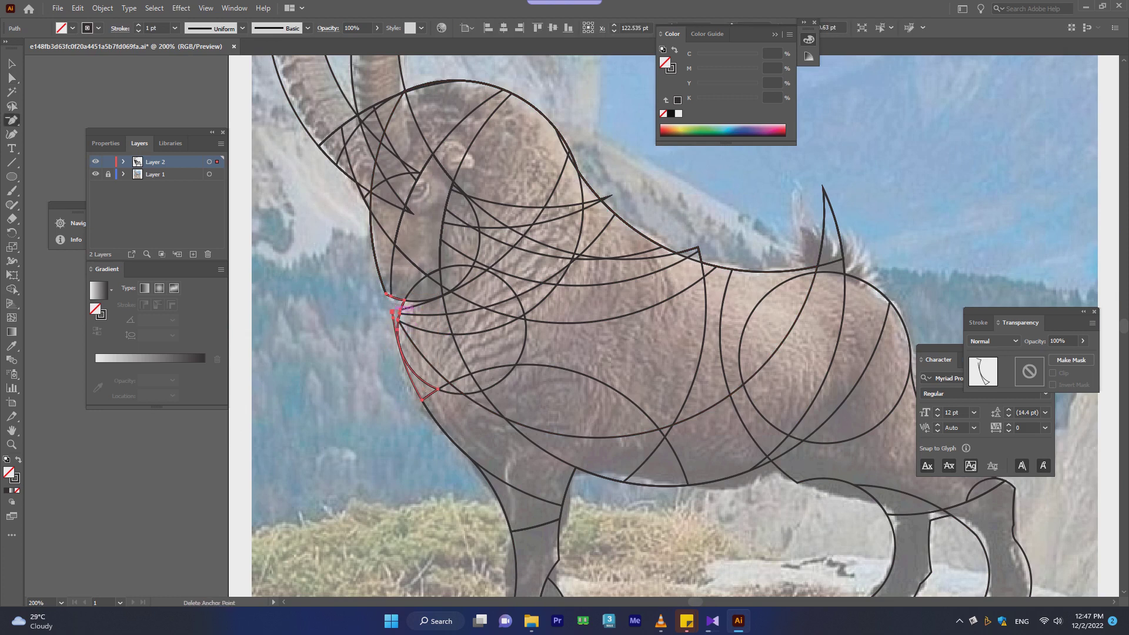
click(397, 321)
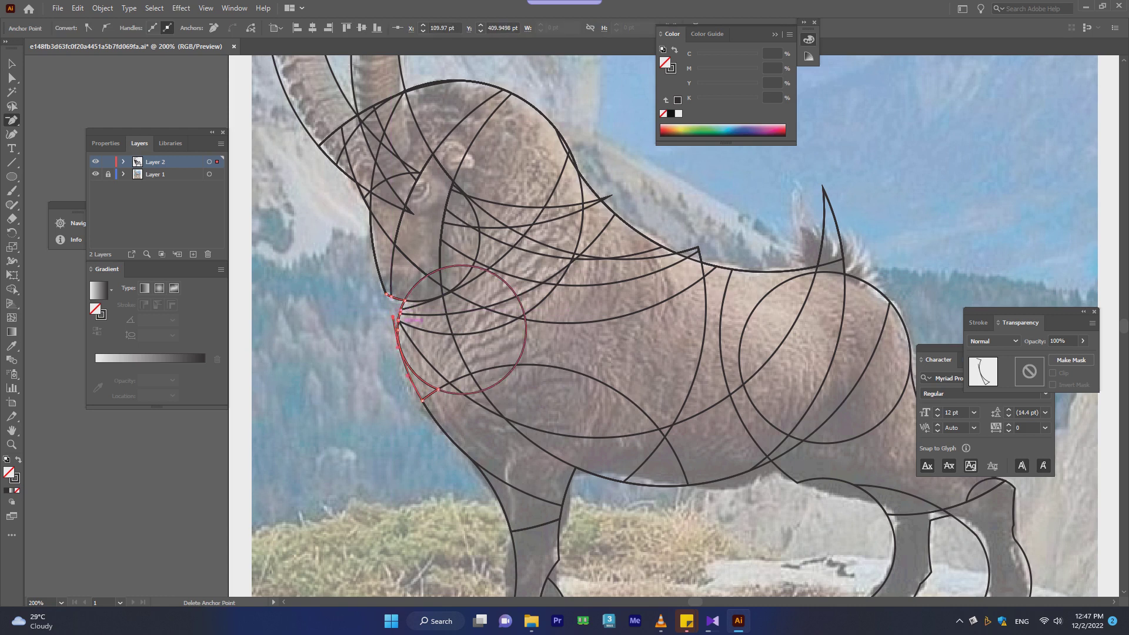
drag(399, 310, 400, 313)
click(422, 400)
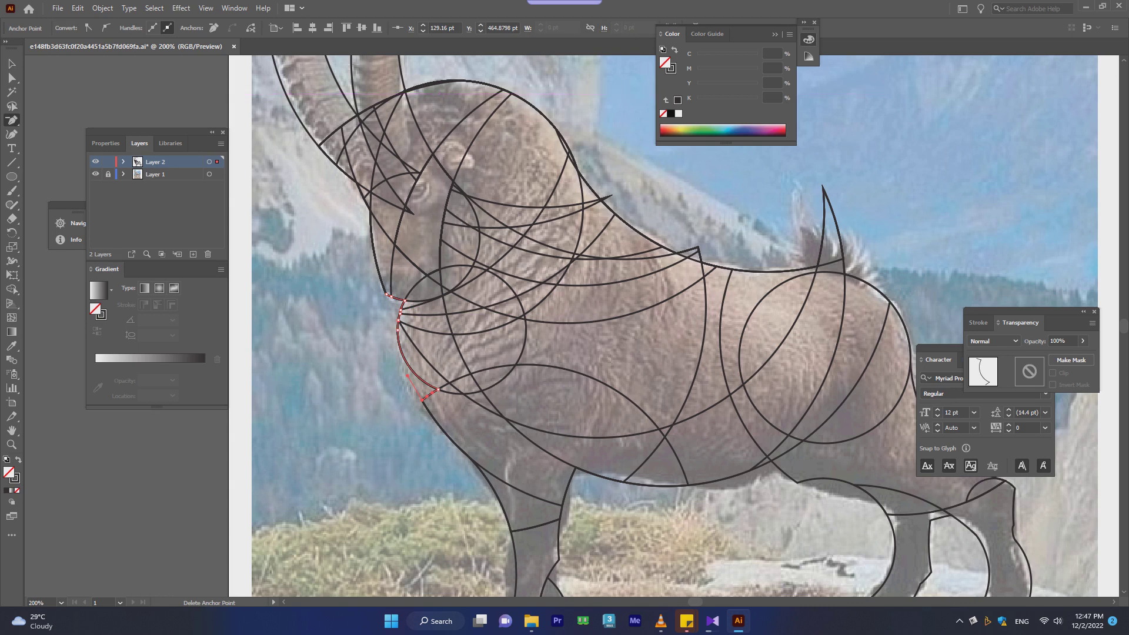
click(12, 63)
key(ctrl+shift+a)
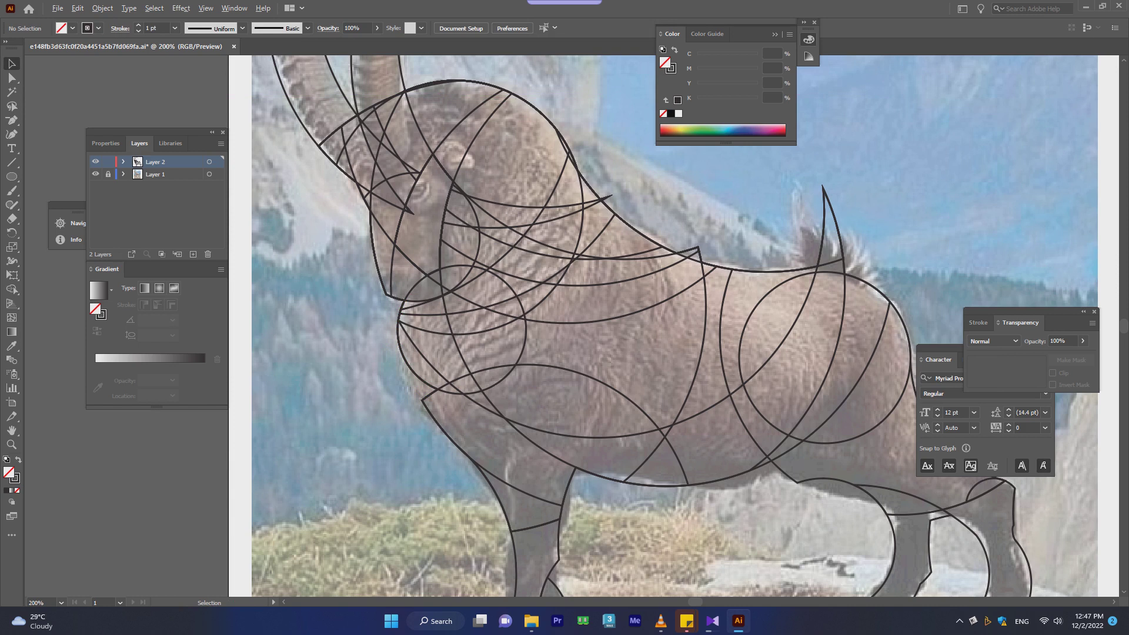
- Alt-drag a copy of the chin curve about 26 pt down across the chest, then select all
key(ctrl+minus)
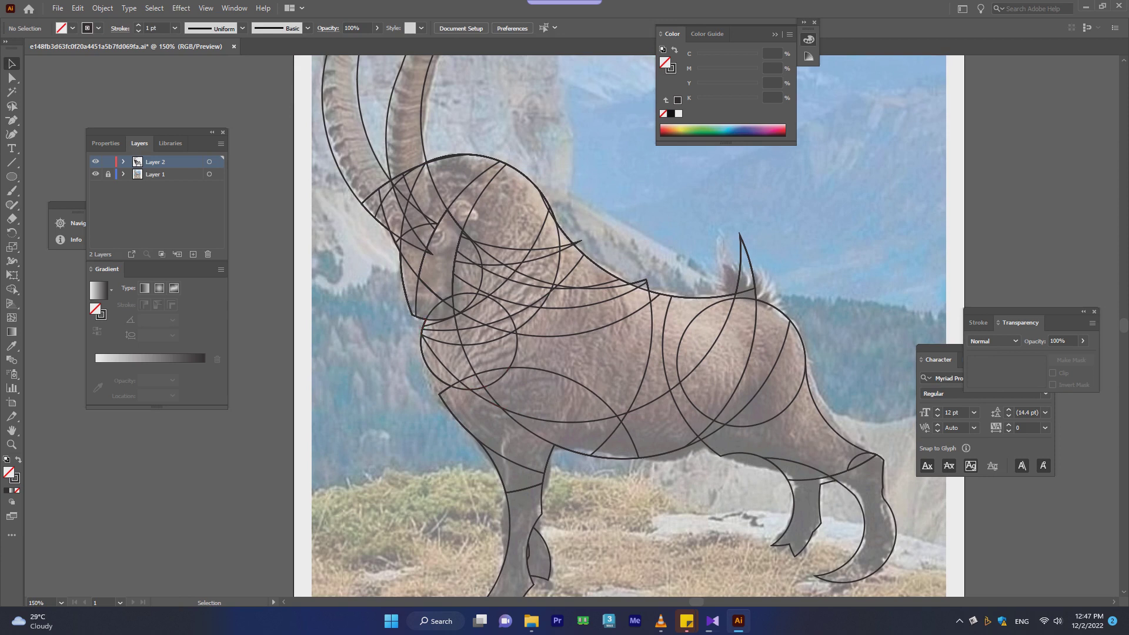
click(444, 379)
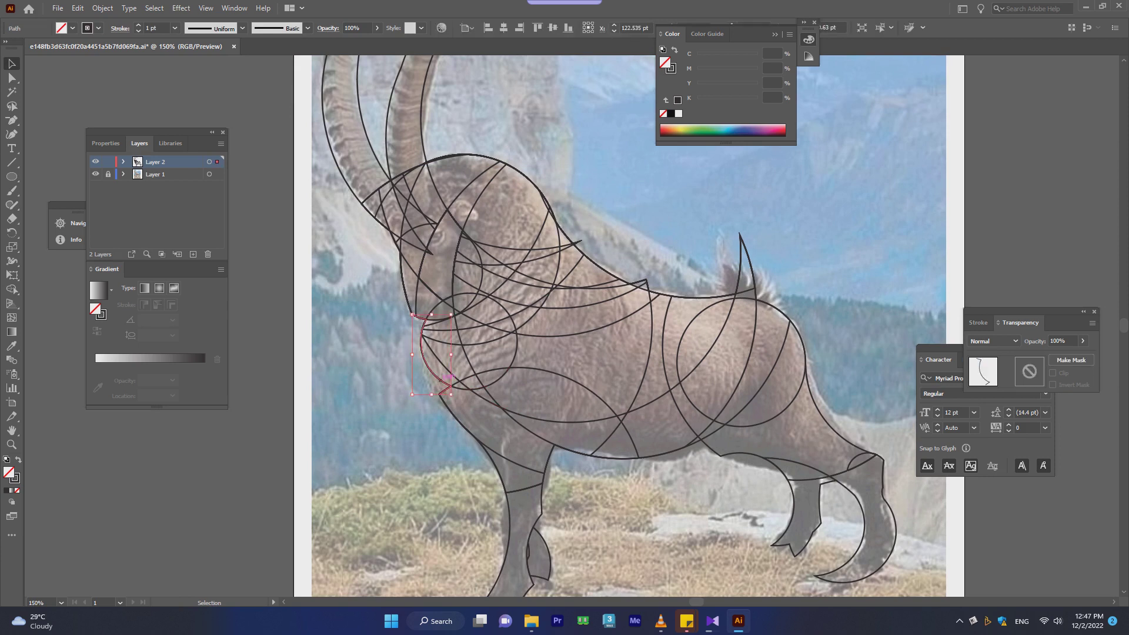
drag(449, 377, 458, 405)
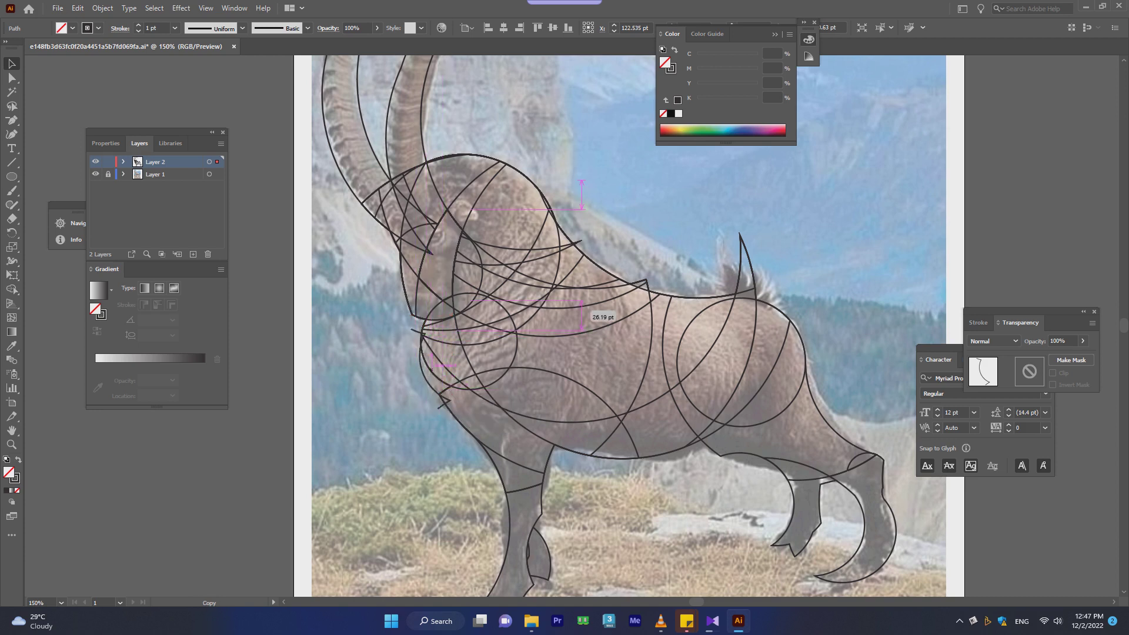
drag(457, 404, 439, 369)
drag(439, 370, 456, 393)
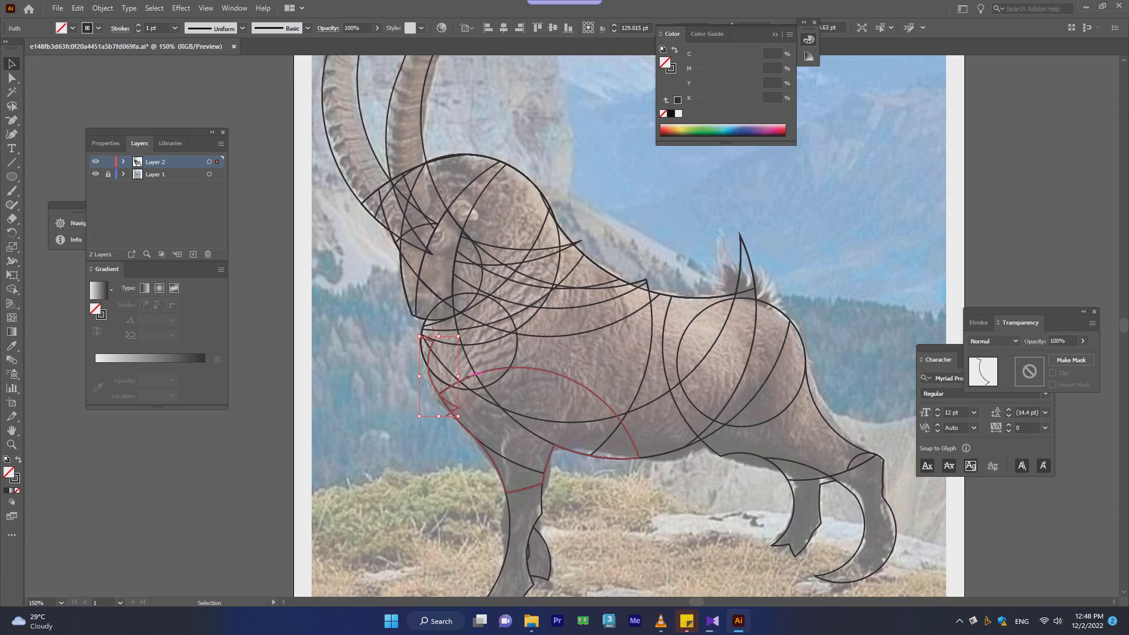
key(a)
key(v)
key(ctrl+a)
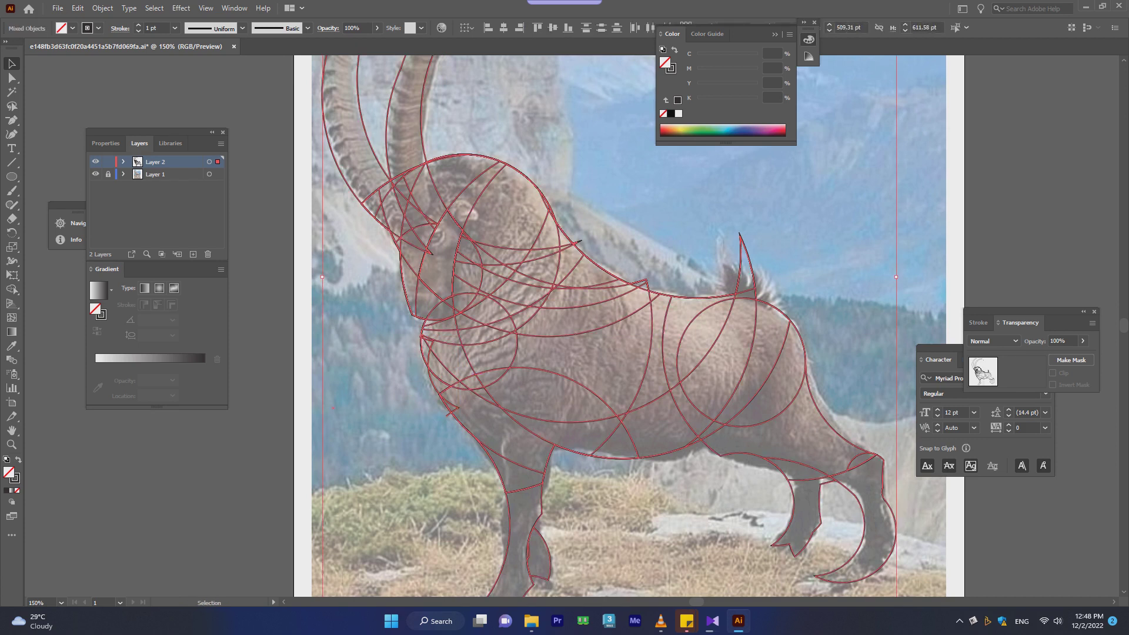
- Drag Shape Builder across the inner chest regions to unite them, then deselect all paths
click(11, 289)
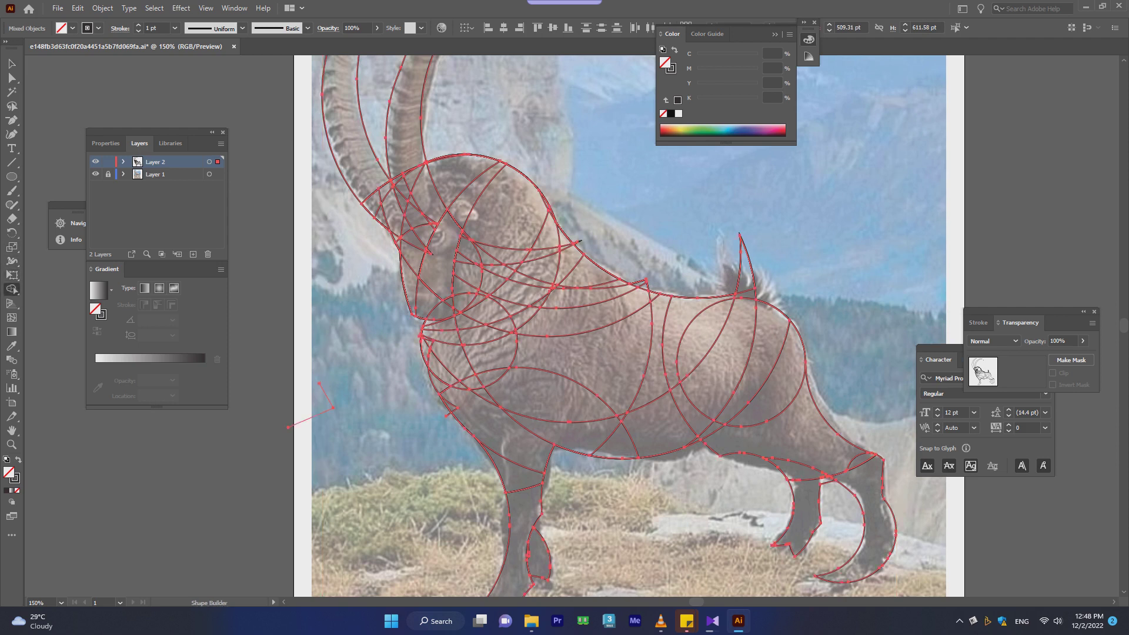
scroll(395, 417, up, 1)
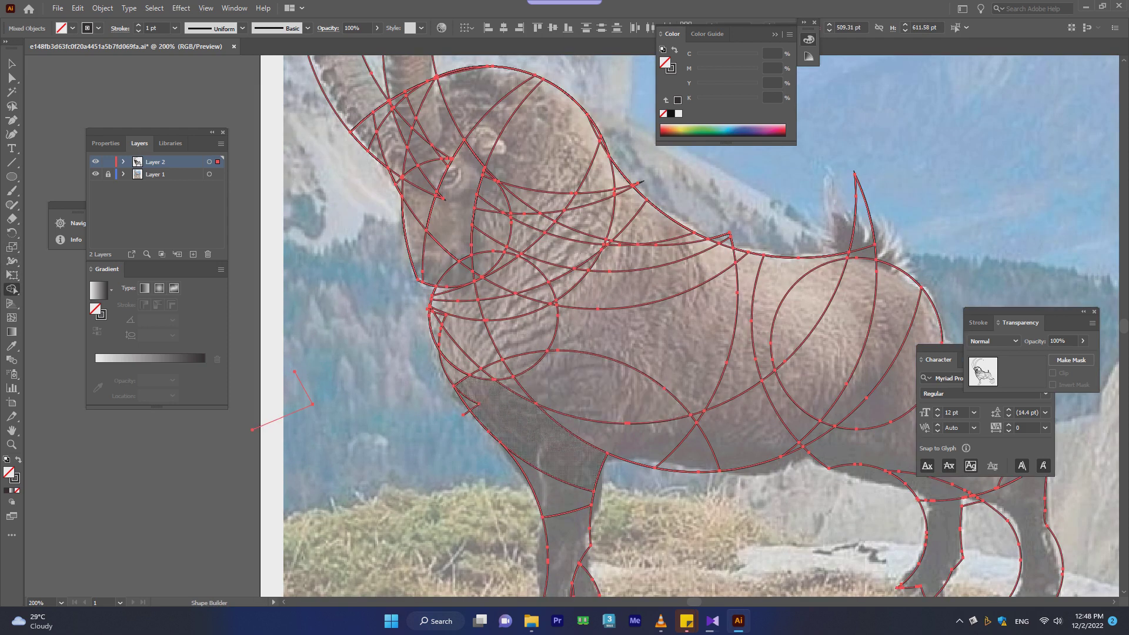
drag(573, 435, 435, 360)
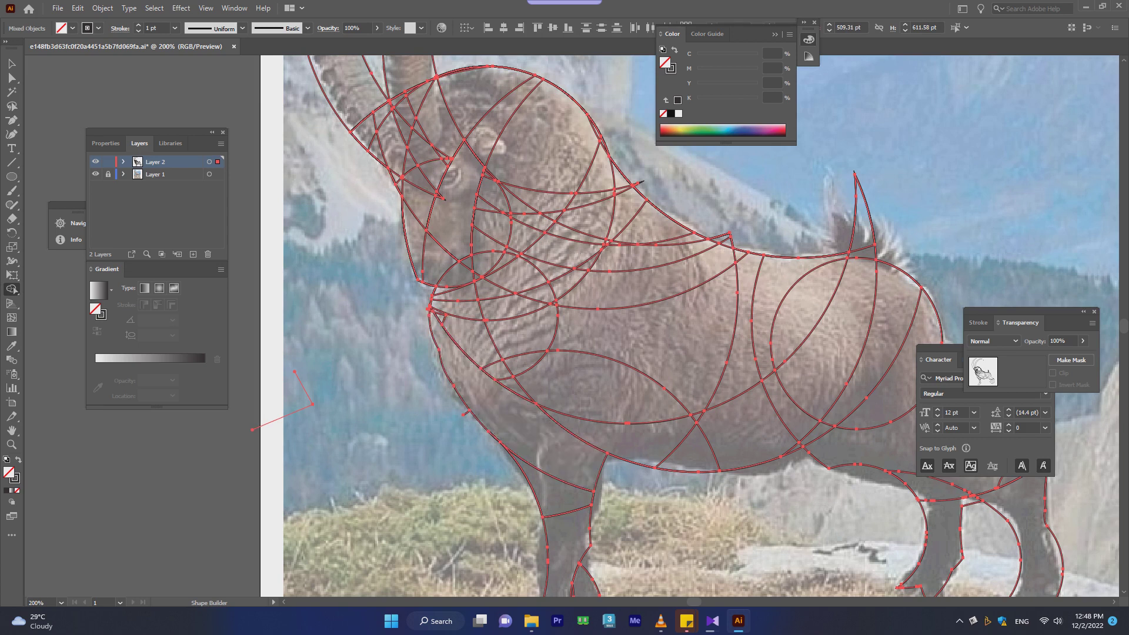
drag(464, 342, 588, 470)
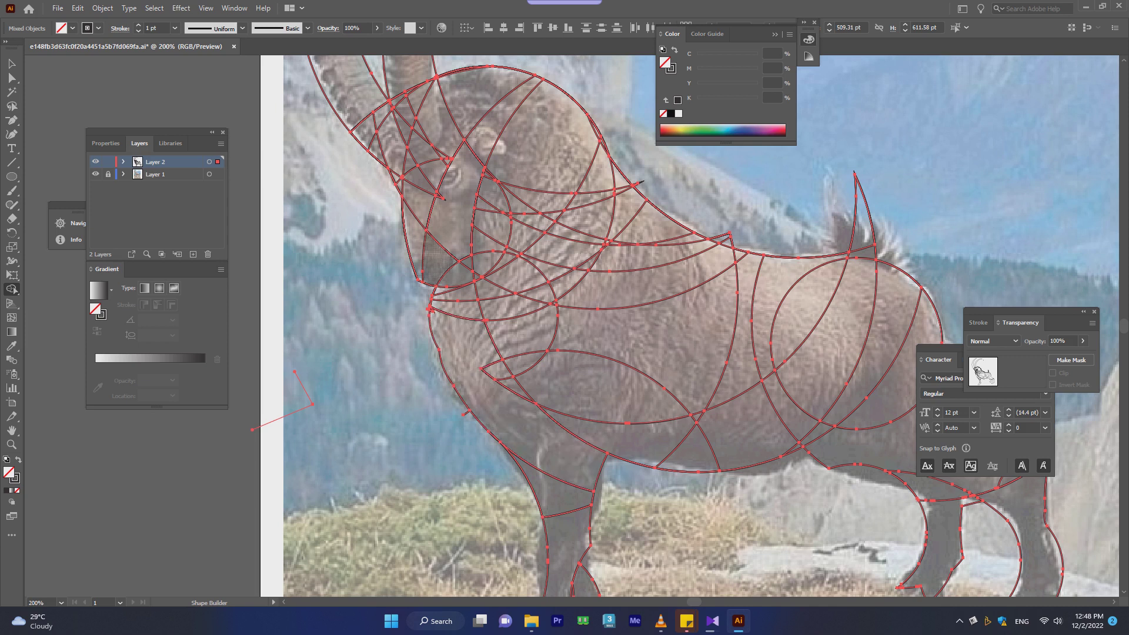
key(v)
key(shift+m)
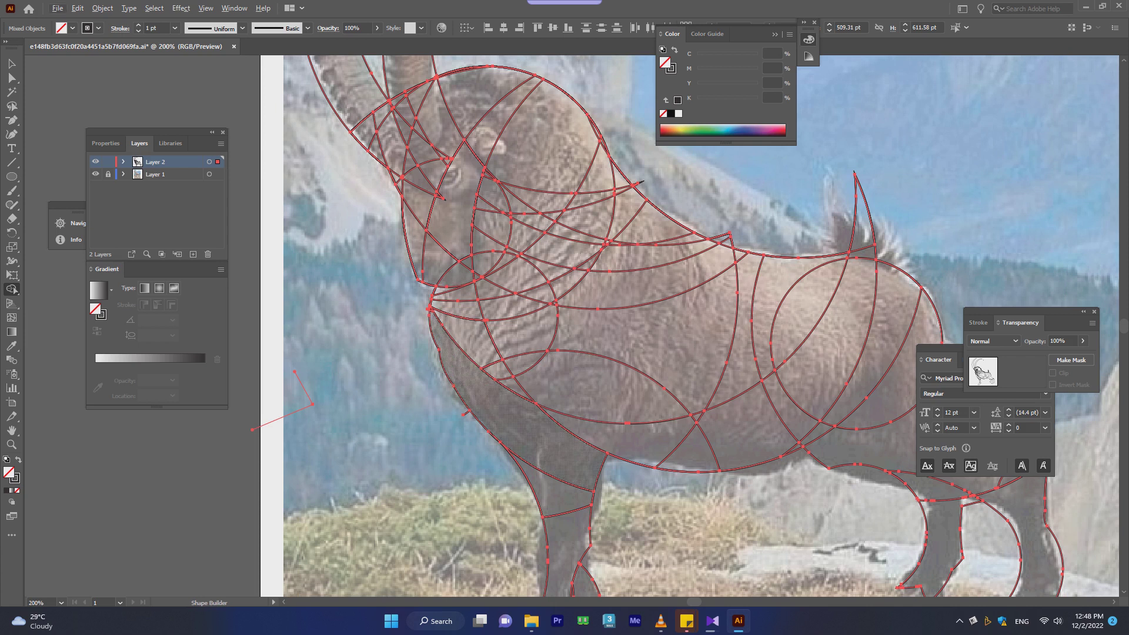
key(ctrl+0)
key(ctrl+plus)
key(ctrl+plus)
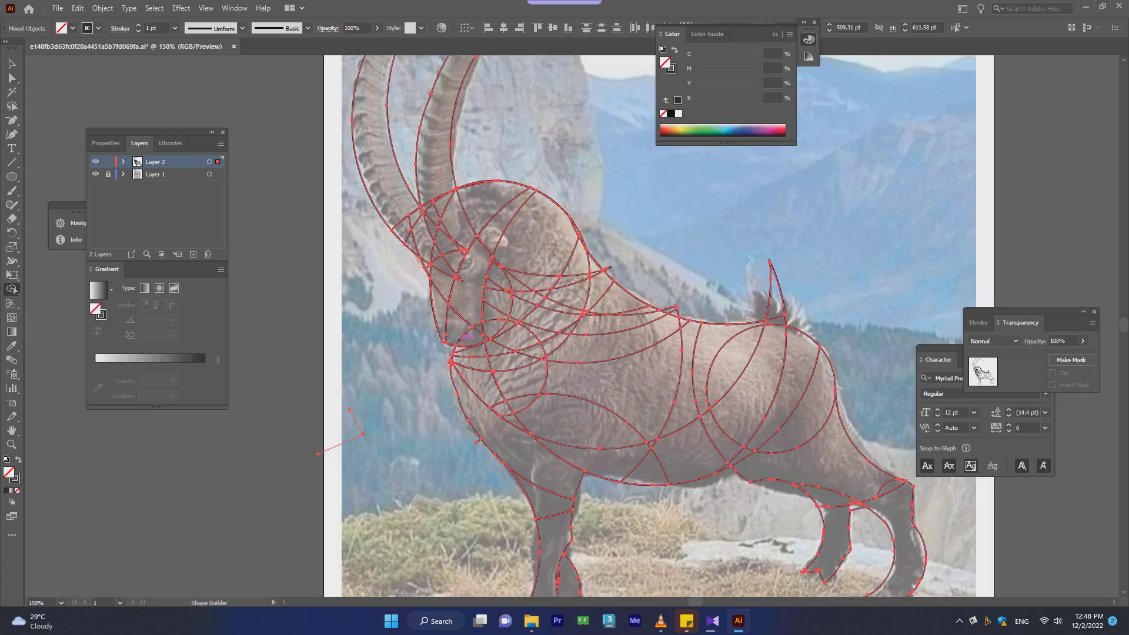
key(v)
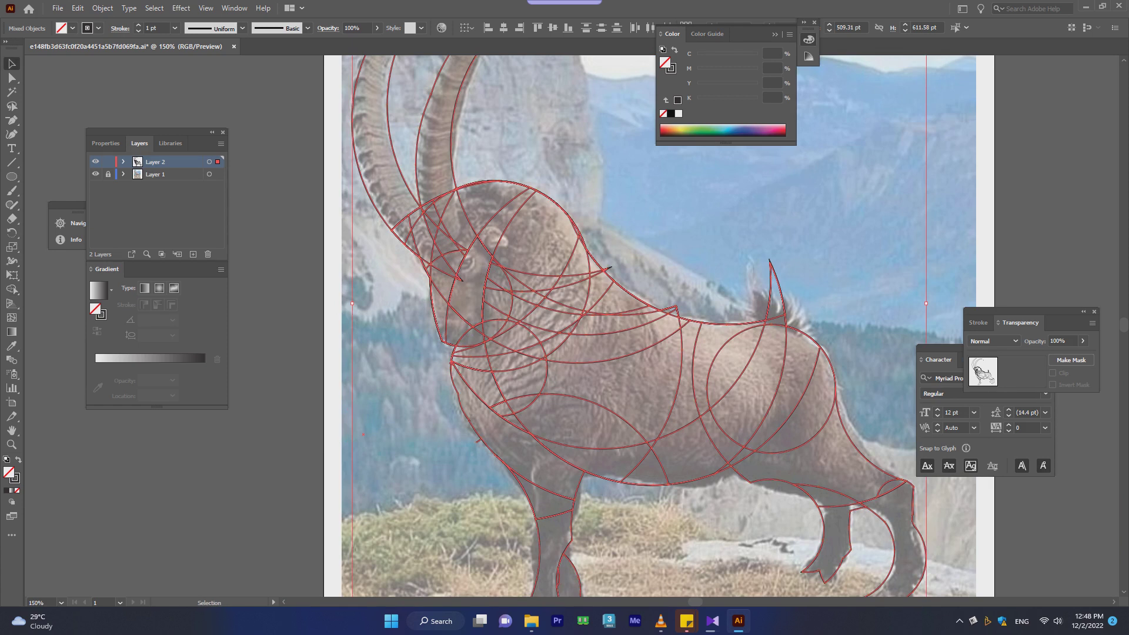
key(ctrl+shift+a)
key(ctrl+minus)
key(ctrl+minus)
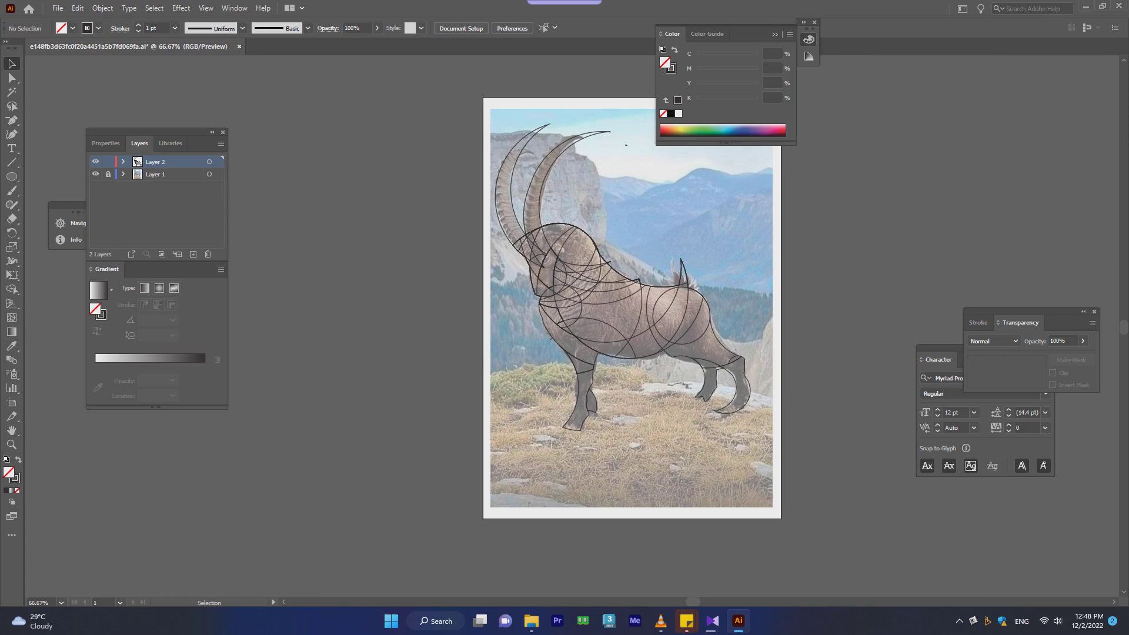
scroll(631, 316, up, 1)
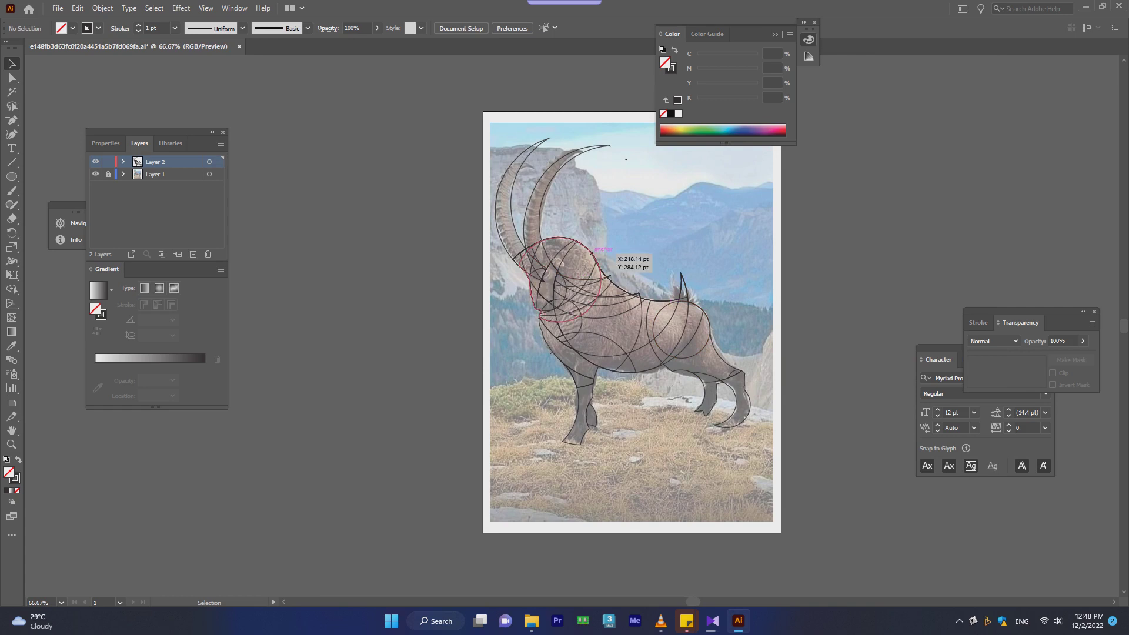
click(600, 265)
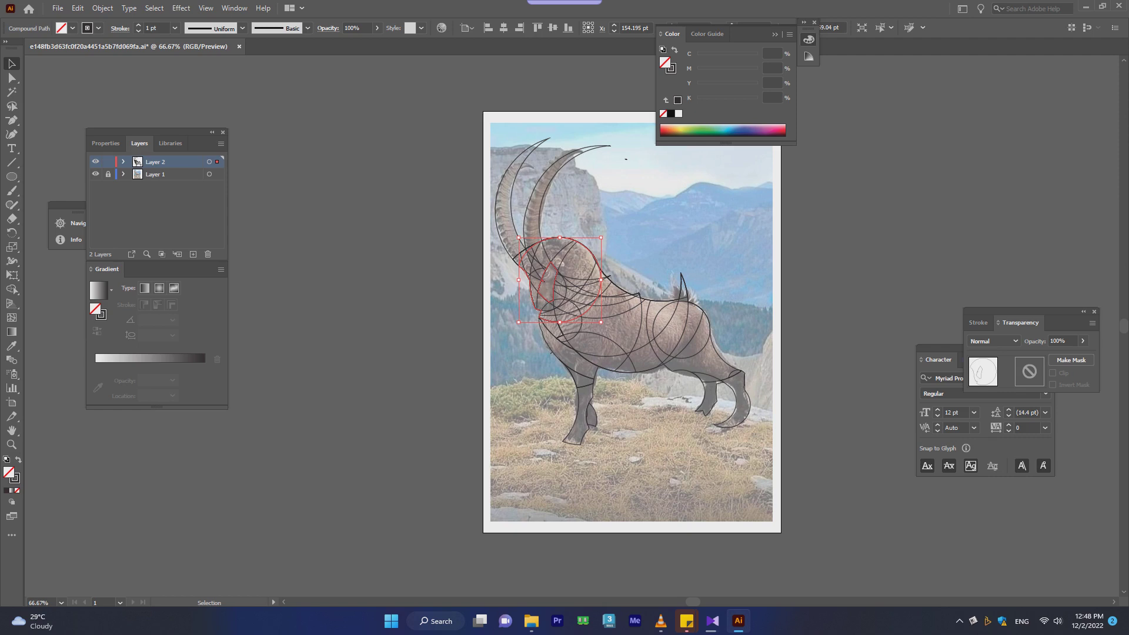
key(comma)
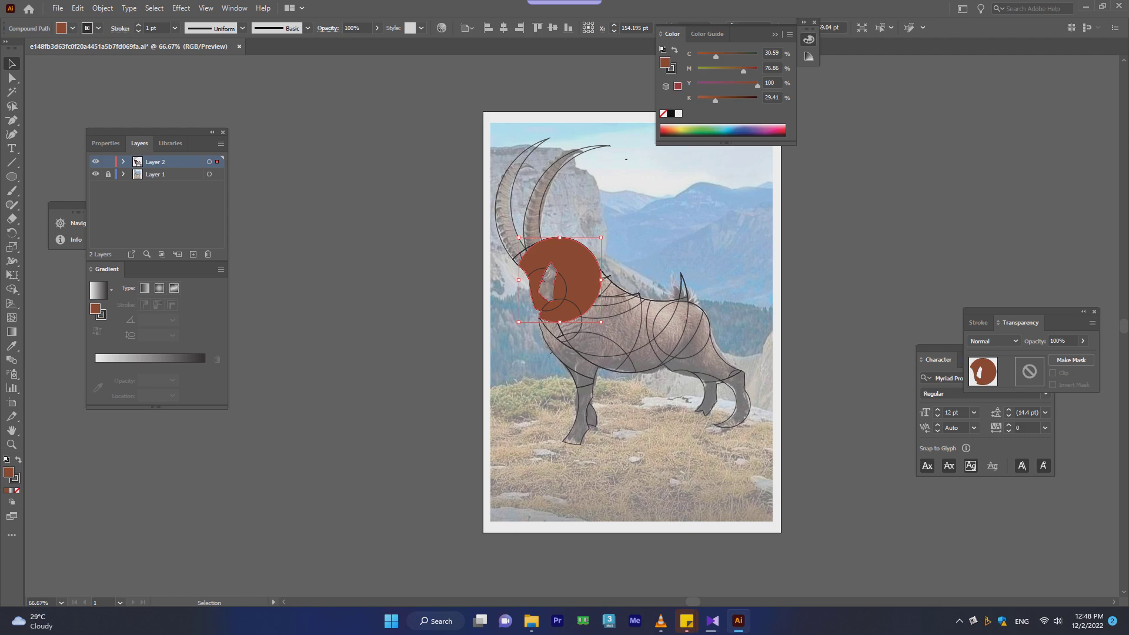
click(154, 359)
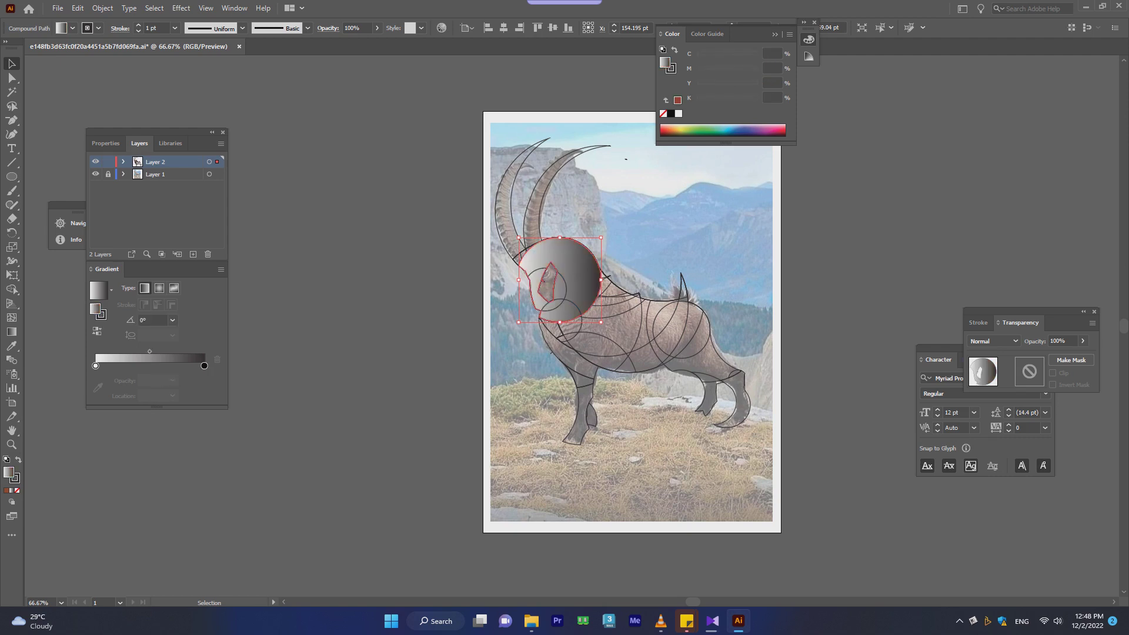
key(ctrl+z)
key(ctrl+z)
key(v)
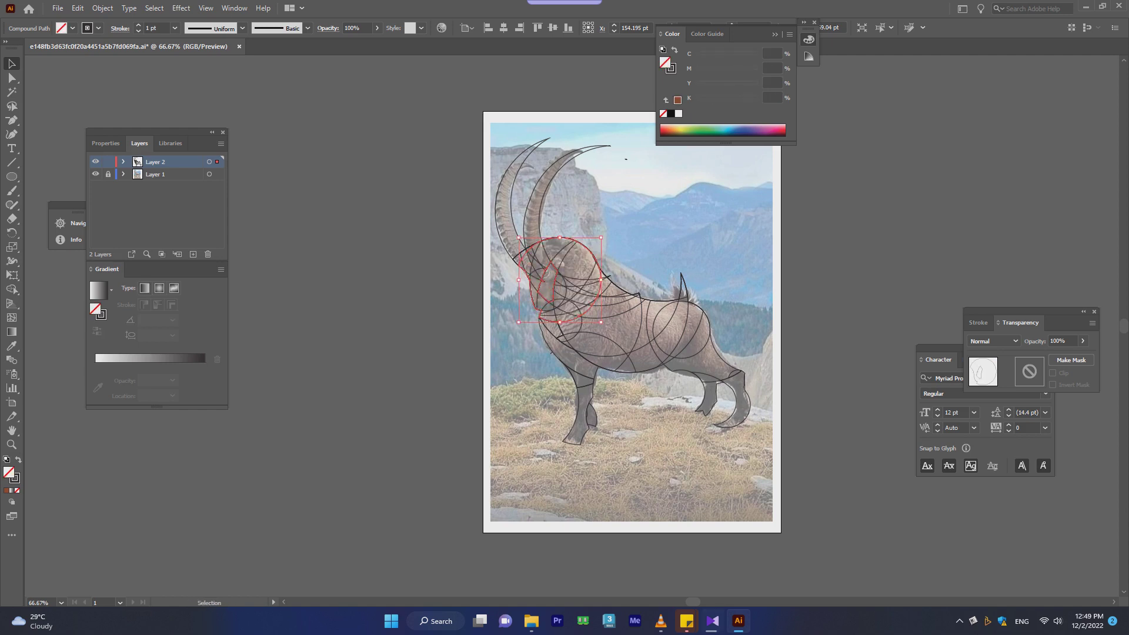
scroll(641, 304, up, 1)
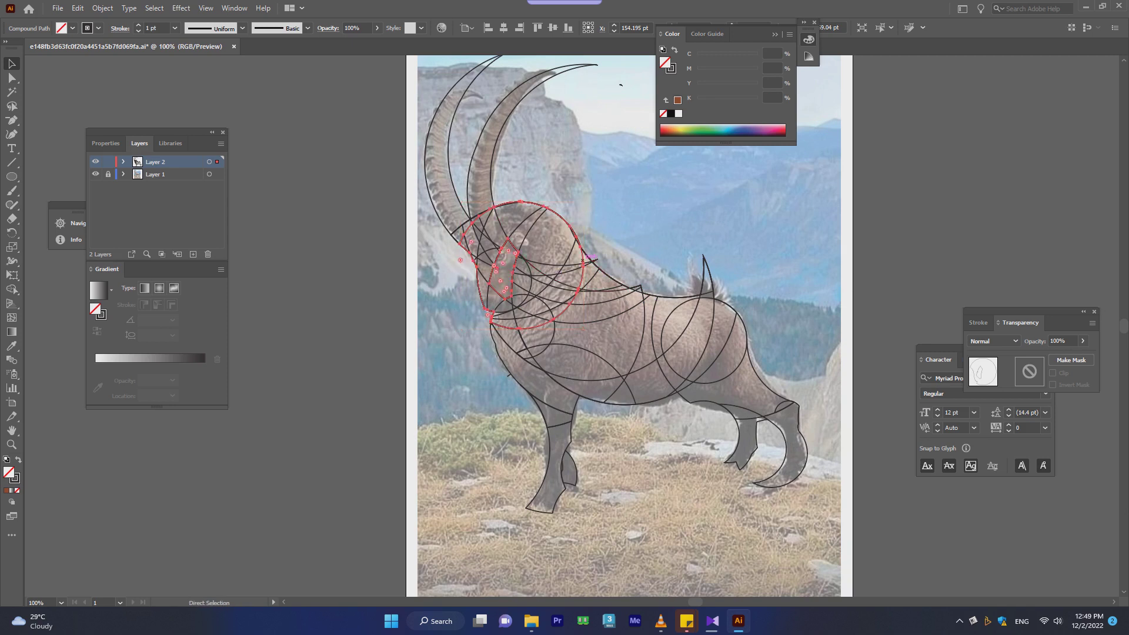
key(ctrl+a)
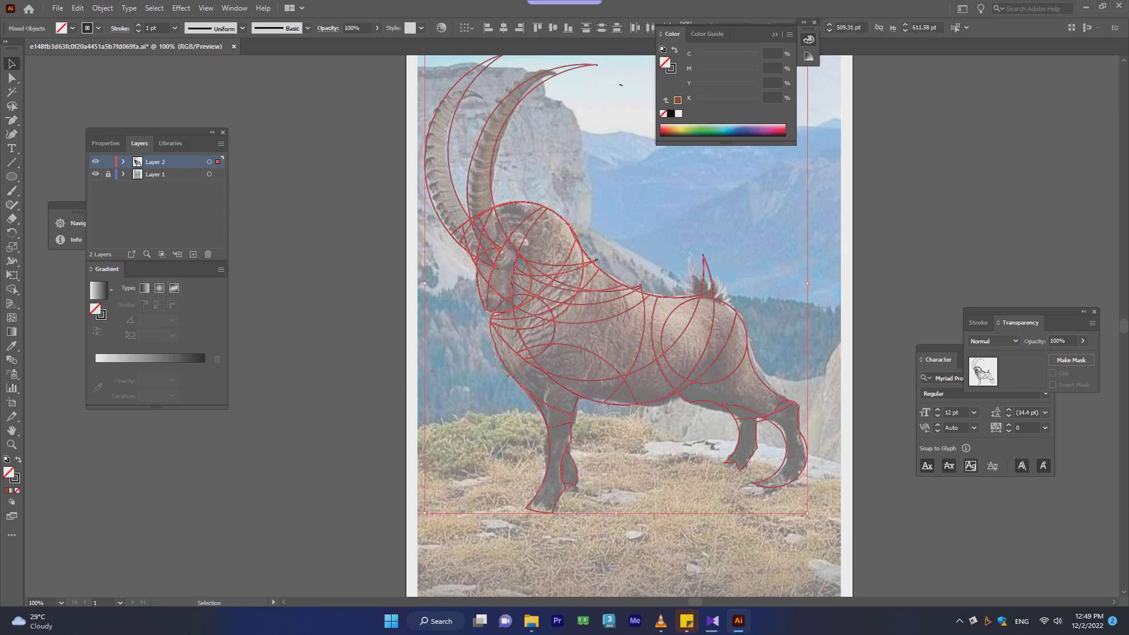
- Shape-build the head-top wedge into its own piece and give all pieces a black-white gradient
click(11, 289)
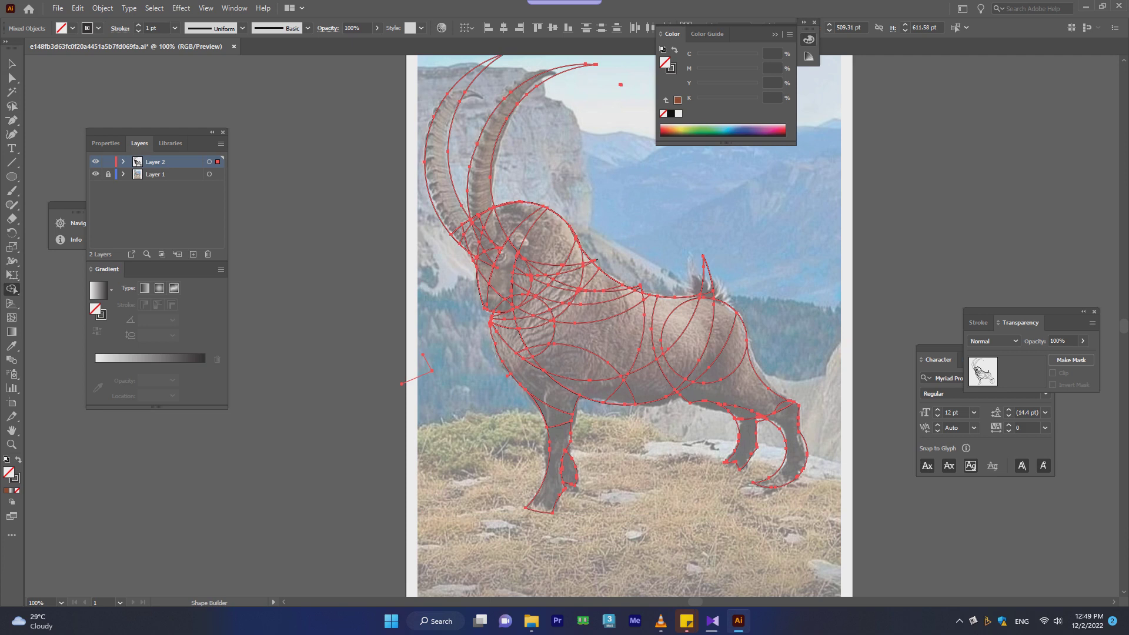
key(comma)
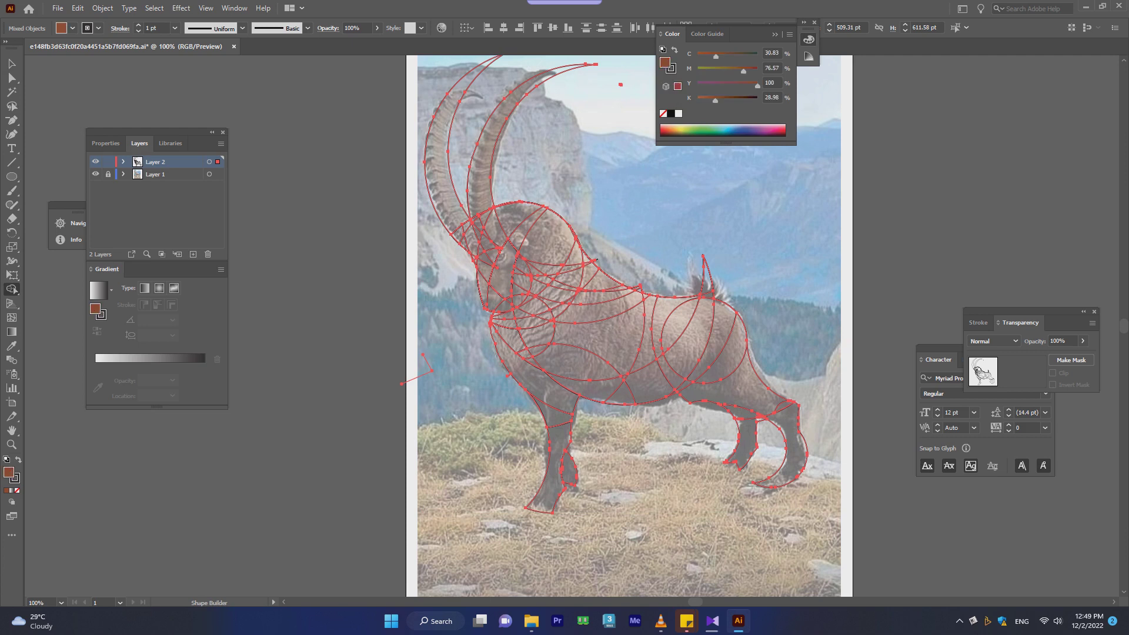
click(516, 219)
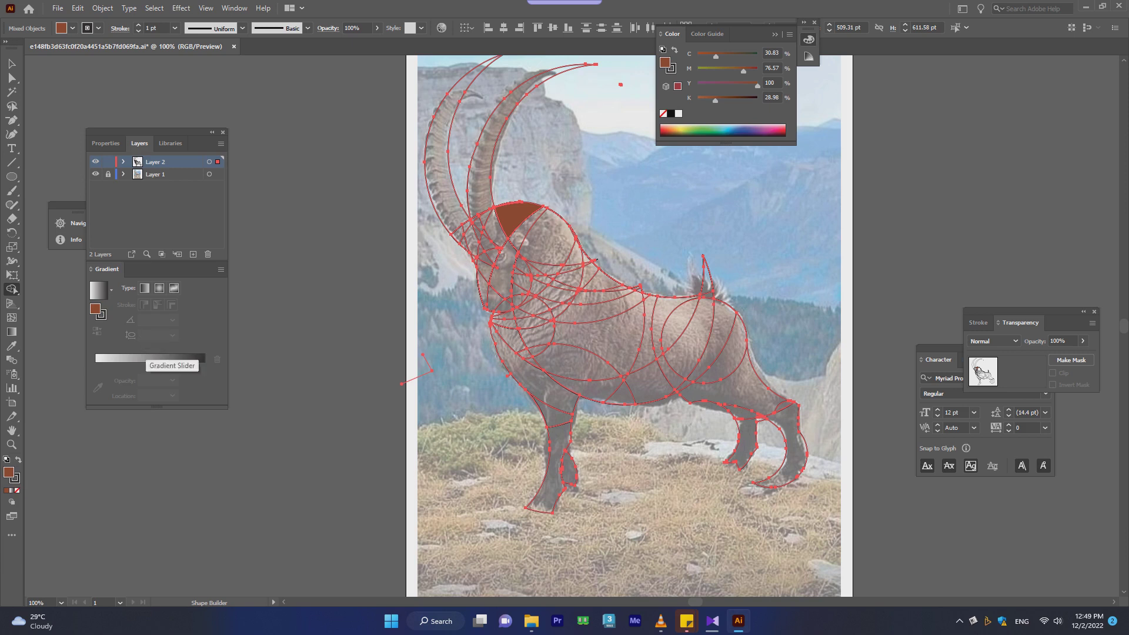
click(181, 358)
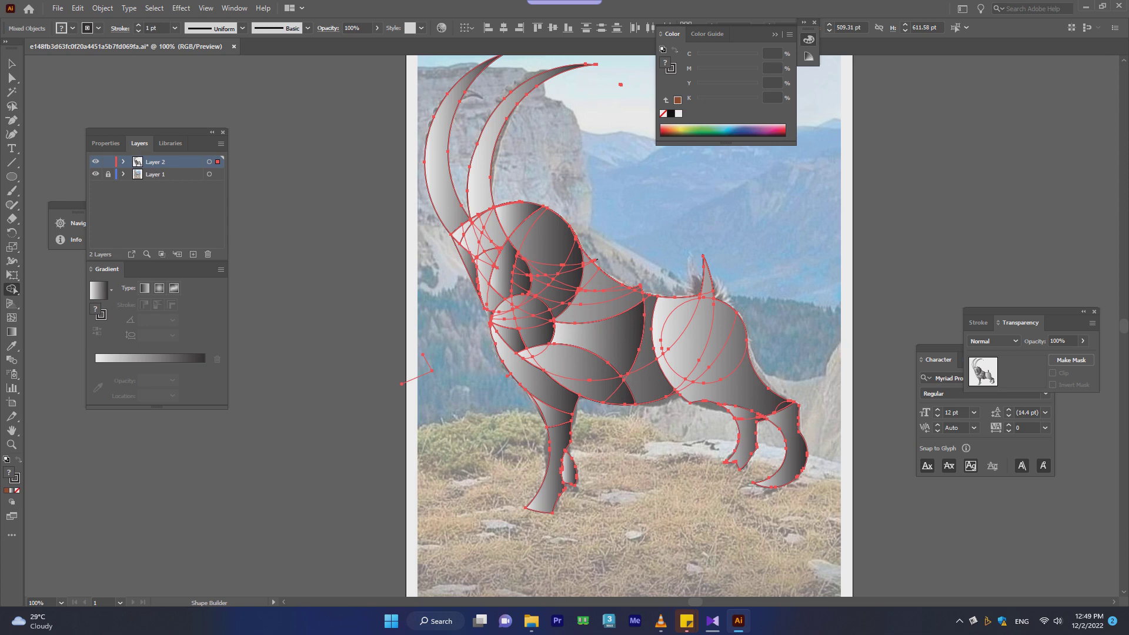
- Delete the stray piece at the head's left edge and hide Layer 1's reference photo
key(v)
key(ctrl+shift+a)
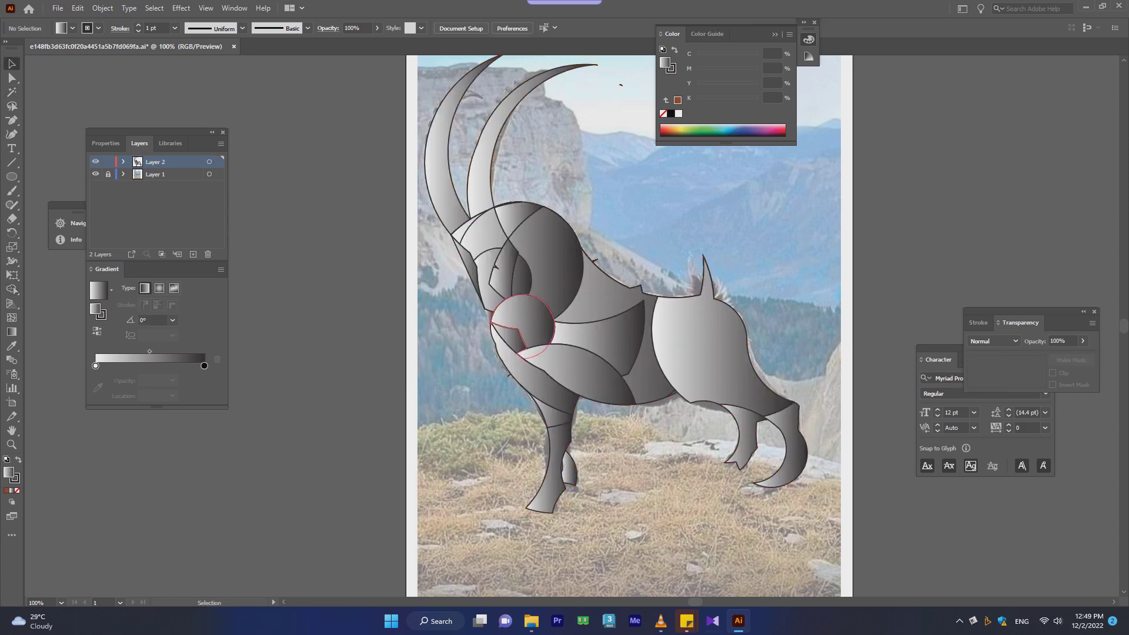
click(470, 273)
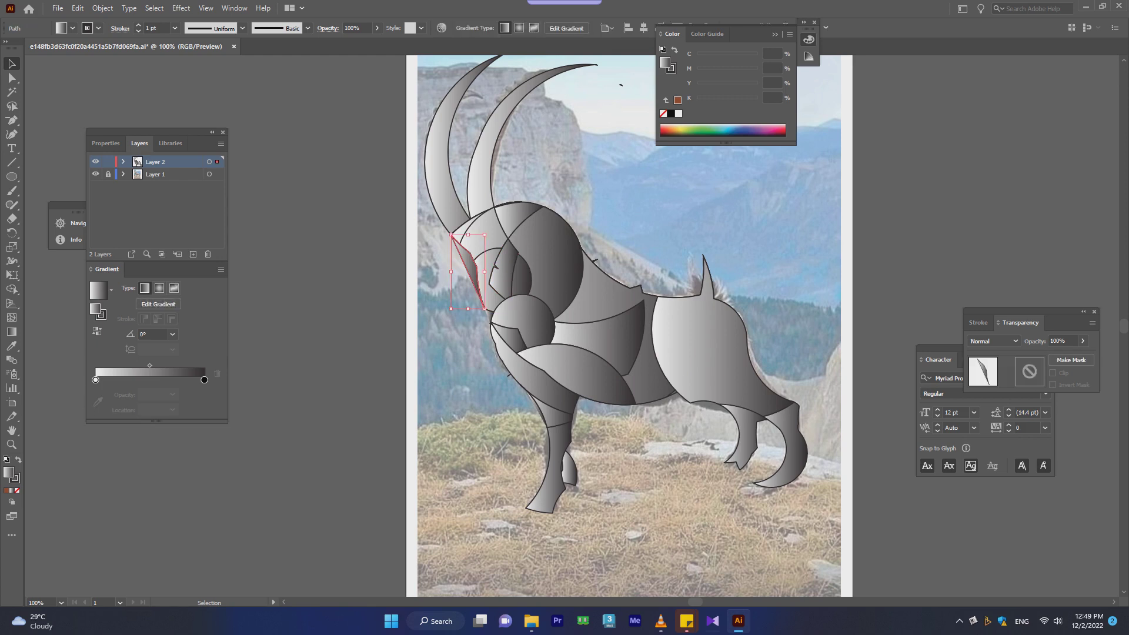
key(Delete)
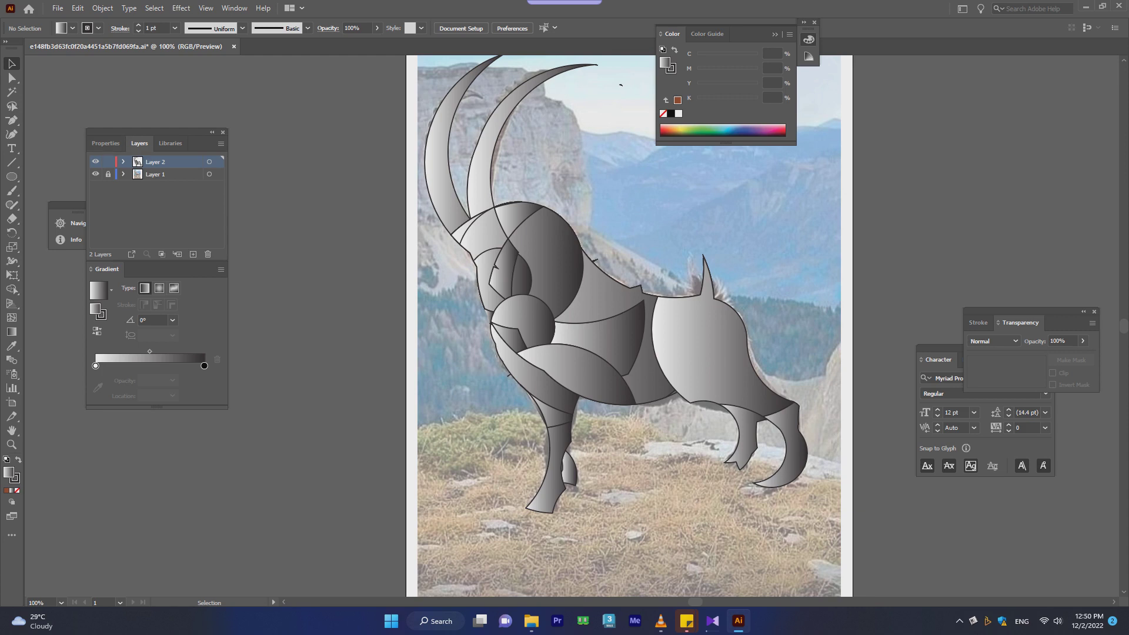
click(95, 174)
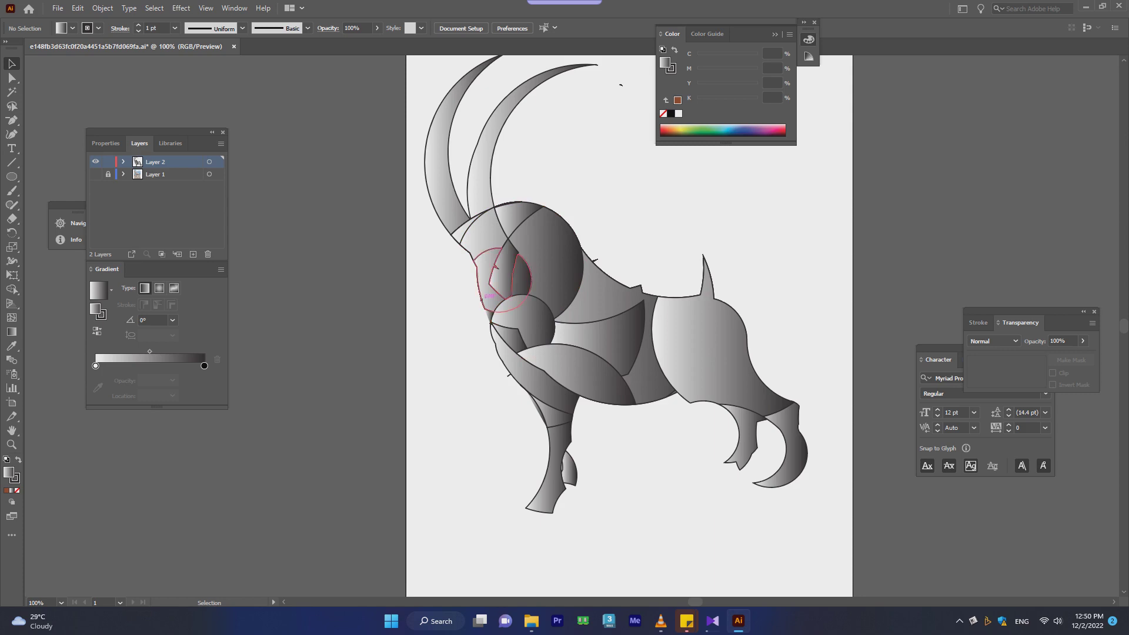
- Set stroke to None on the head circle, left horn and head compound shape
click(481, 298)
key(slash)
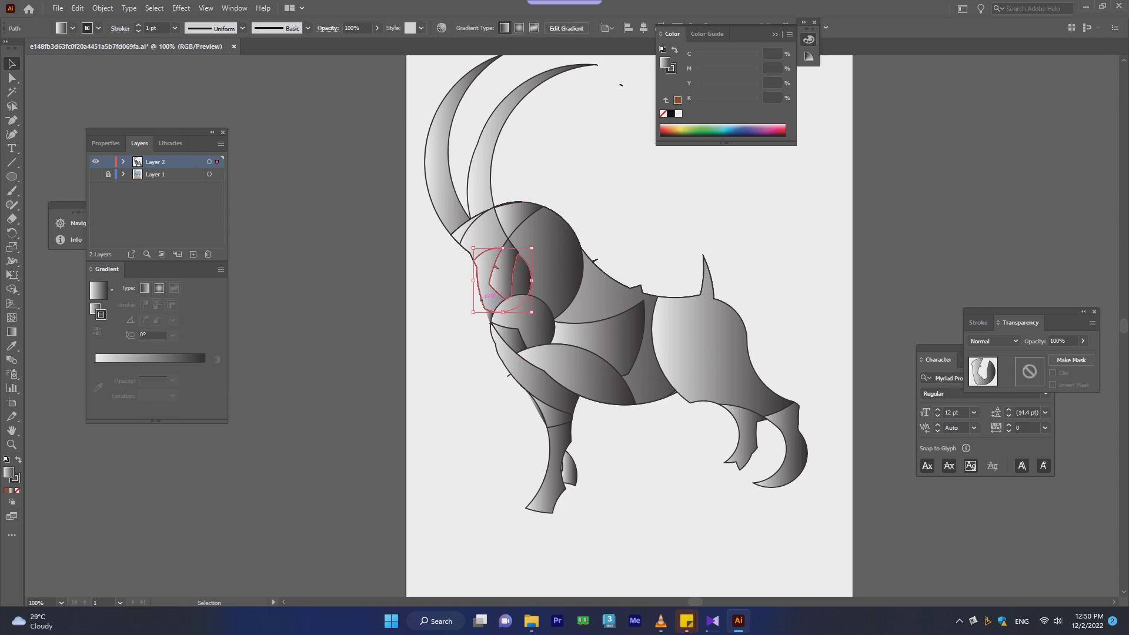
key(ctrl+shift+a)
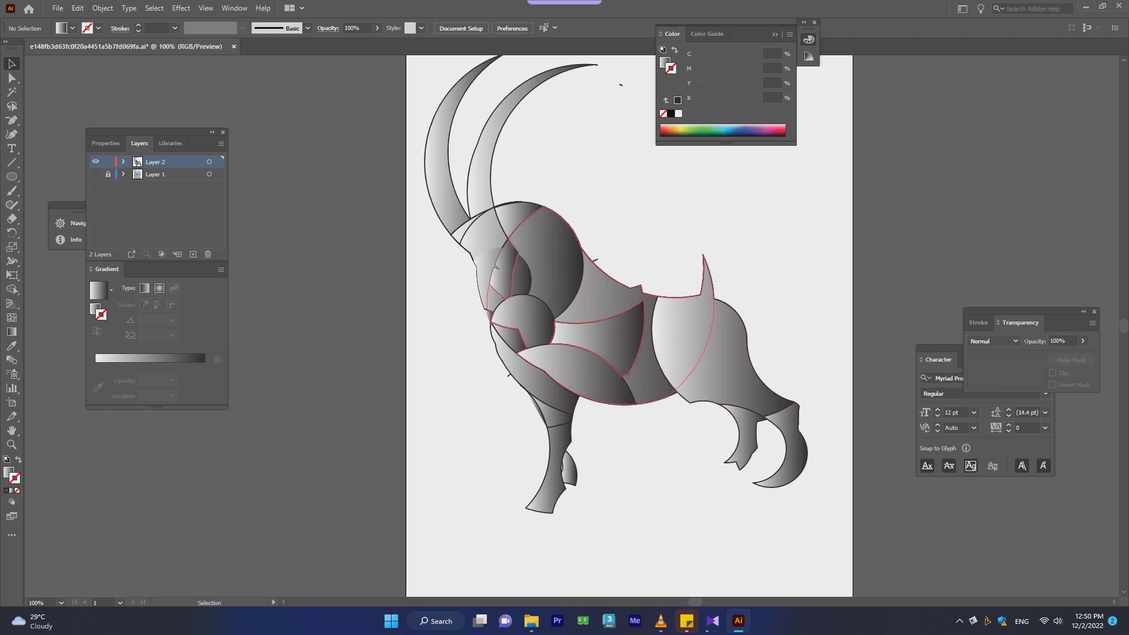
click(513, 98)
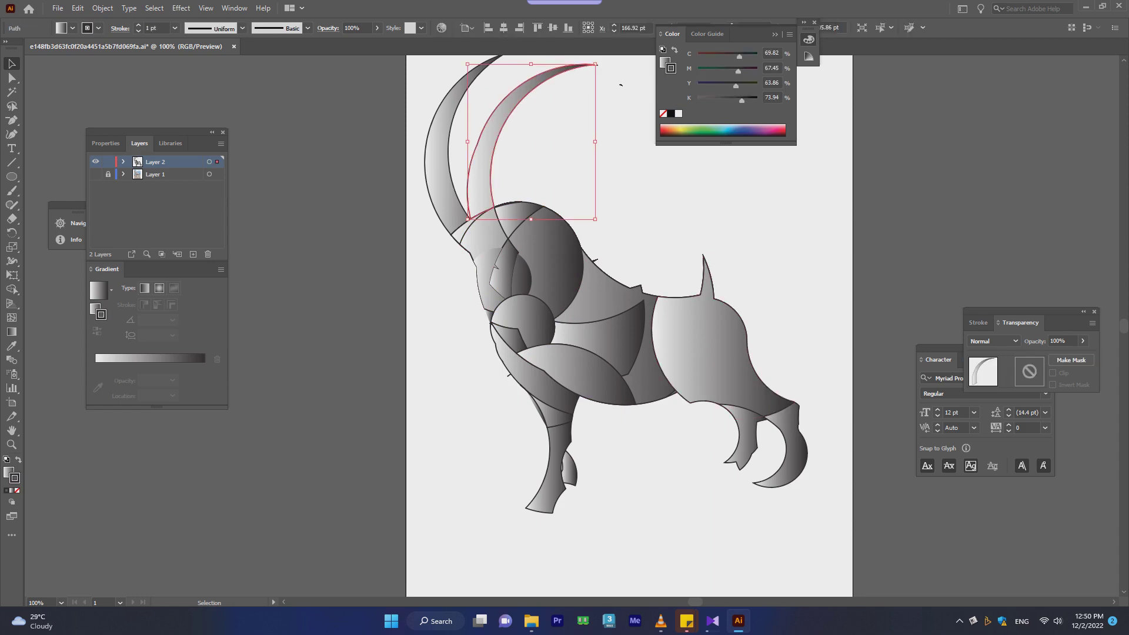
key(ctrl+shift+a)
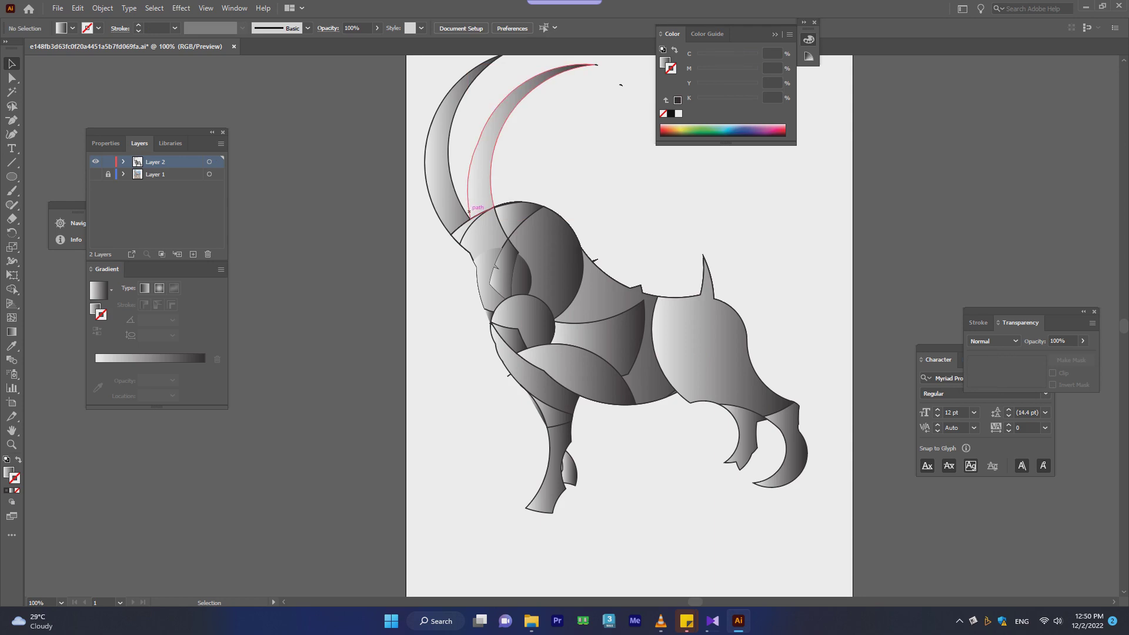
click(462, 213)
key(/)
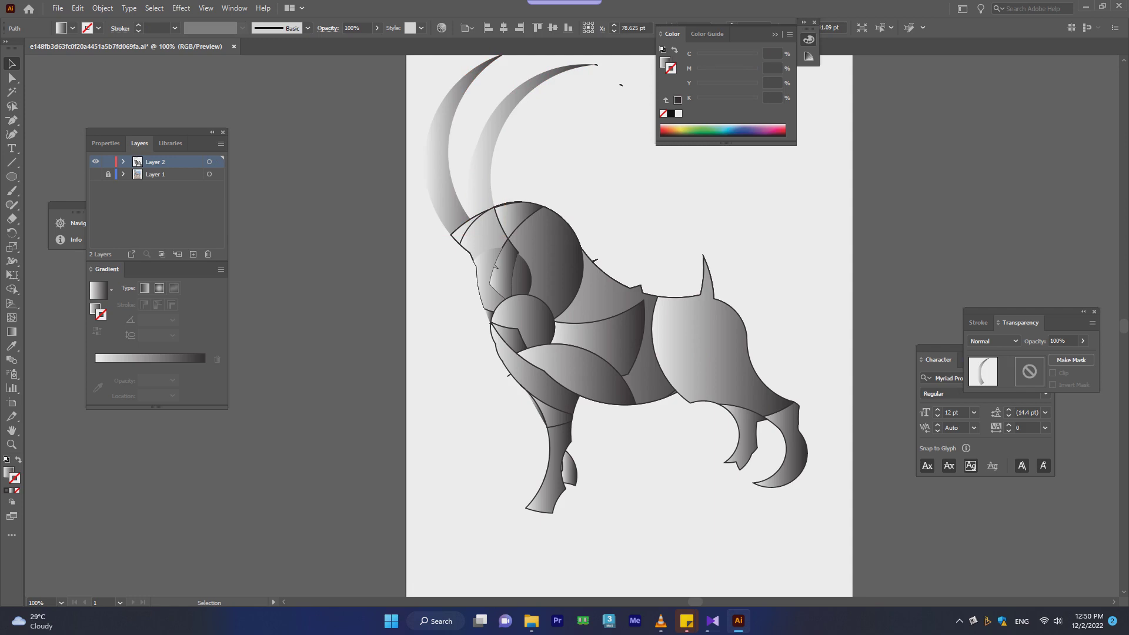
click(517, 223)
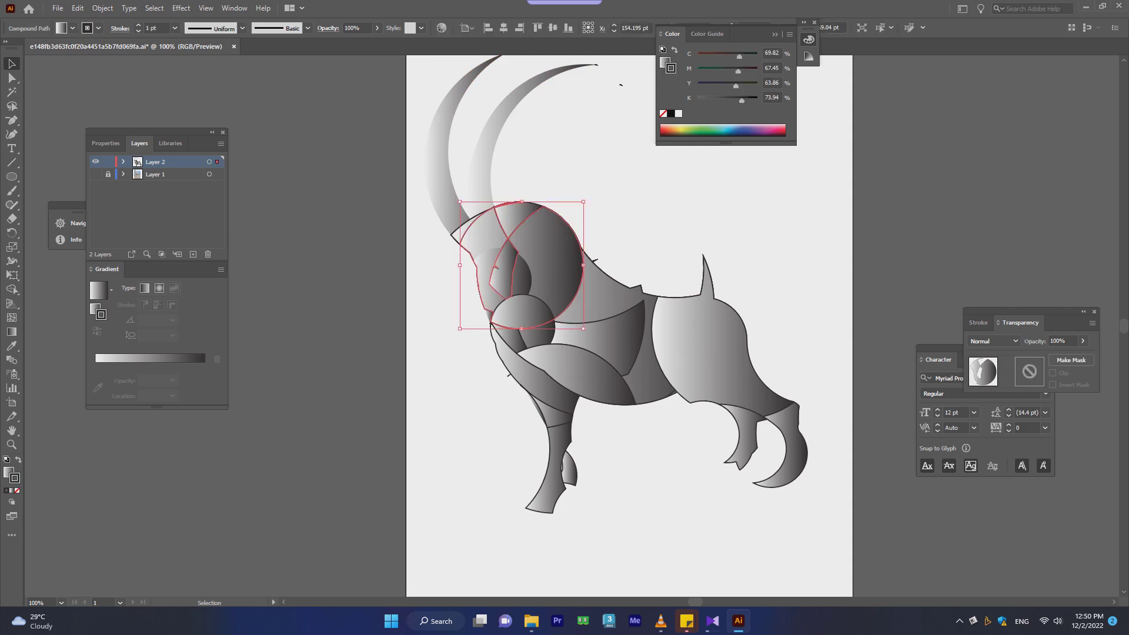
key(/)
key(ctrl+shift+a)
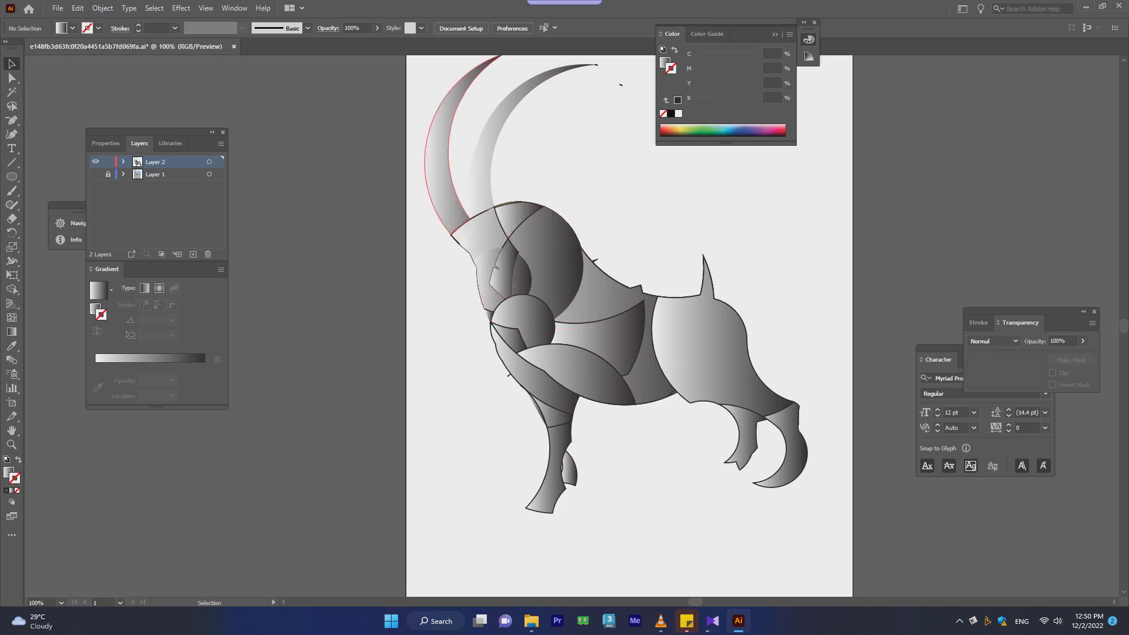
- Set the body compound shape's stroke to None and pick the bump anchor on the back
click(469, 225)
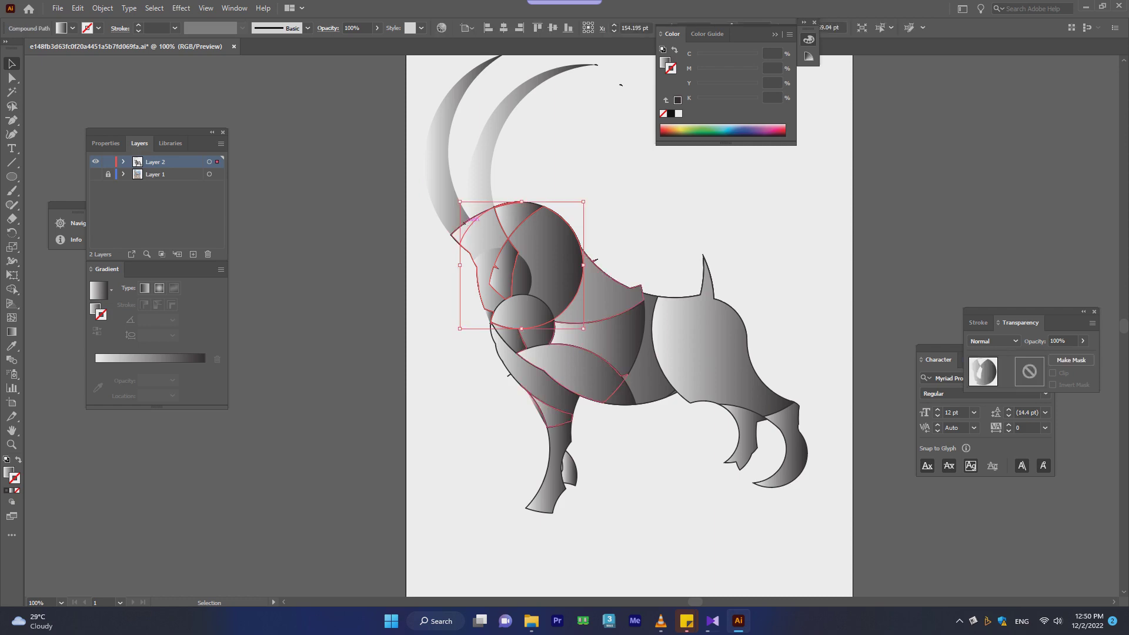
click(465, 222)
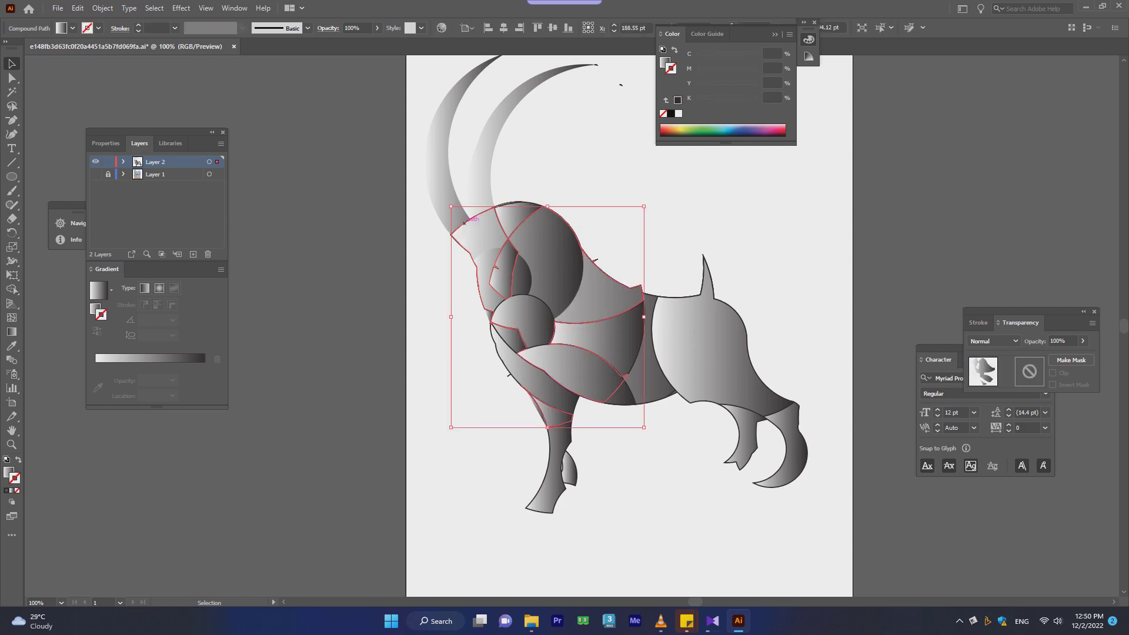
key(ctrl+shift+a)
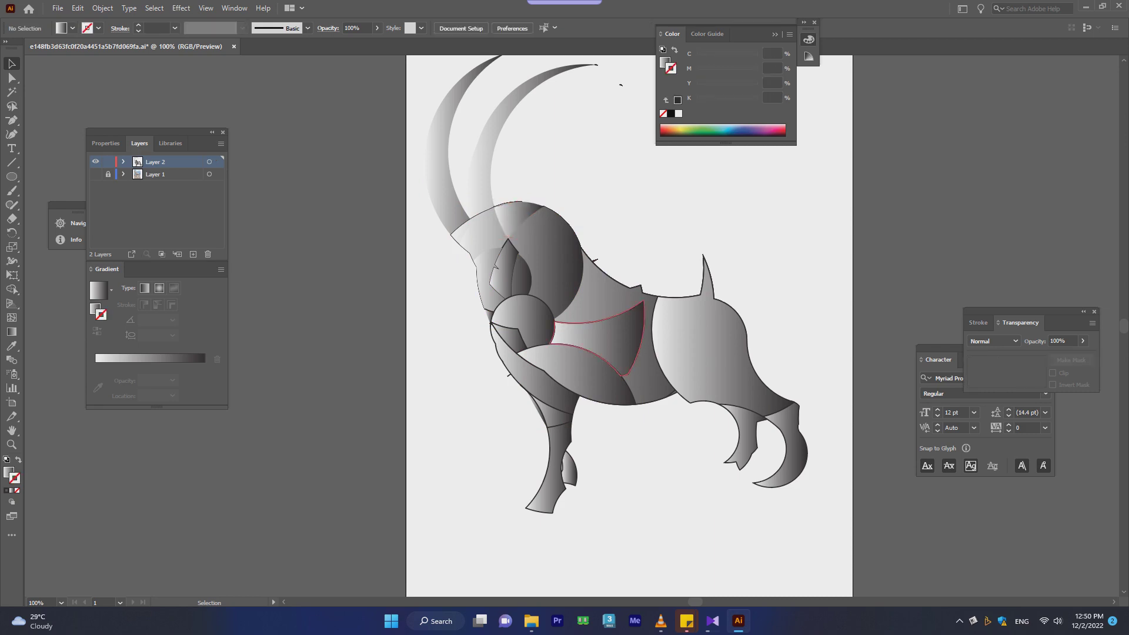
click(595, 259)
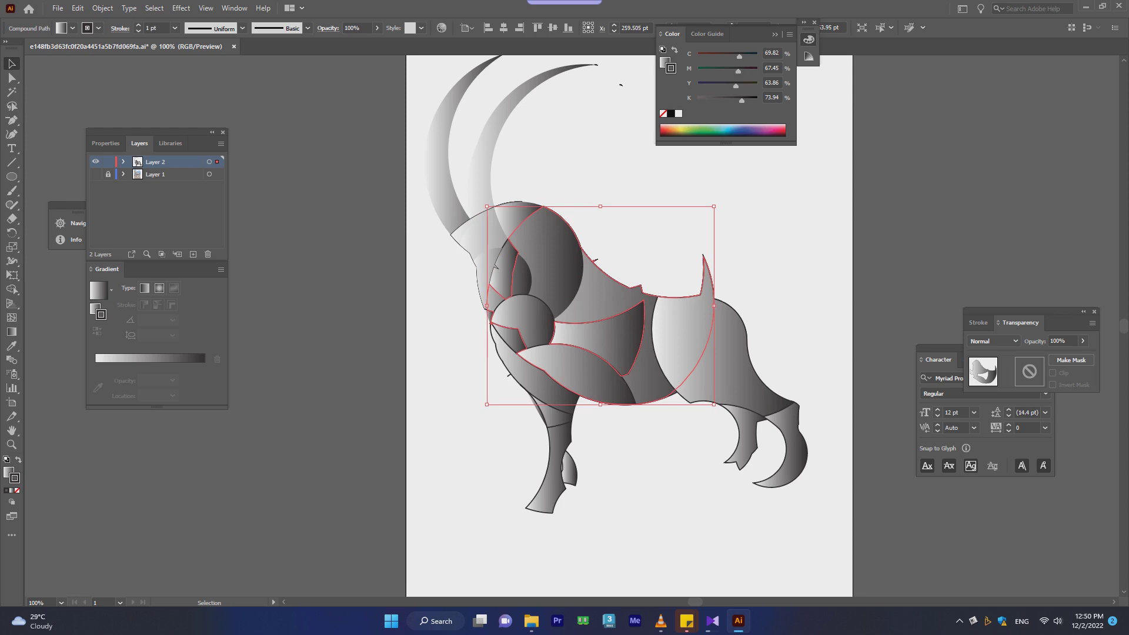
key(slash)
key(p)
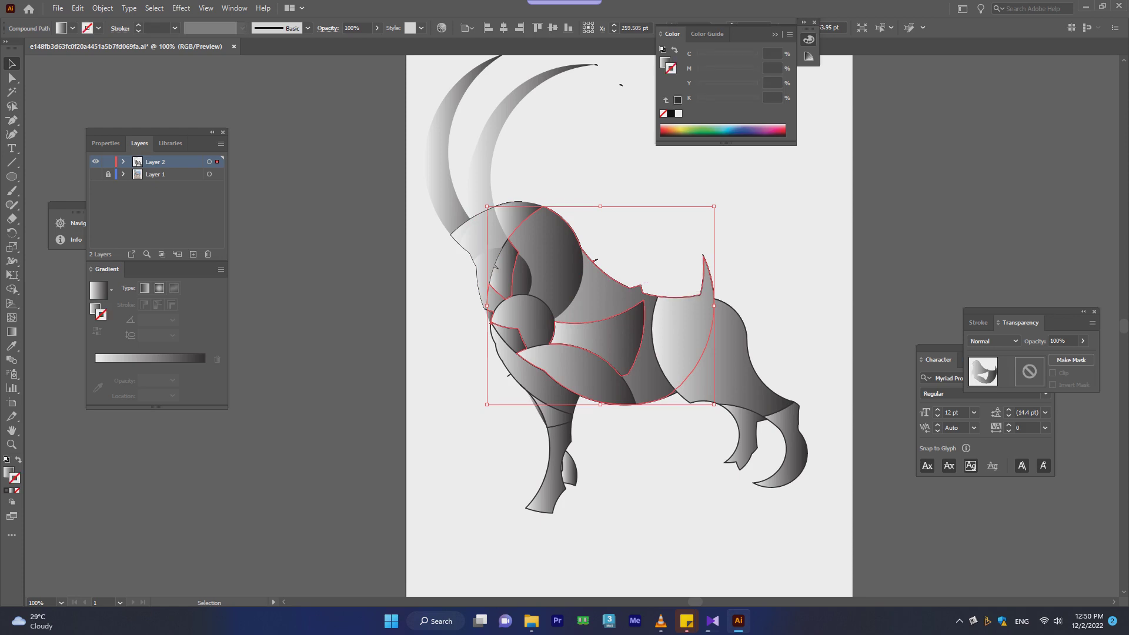
ctrl+click(640, 286)
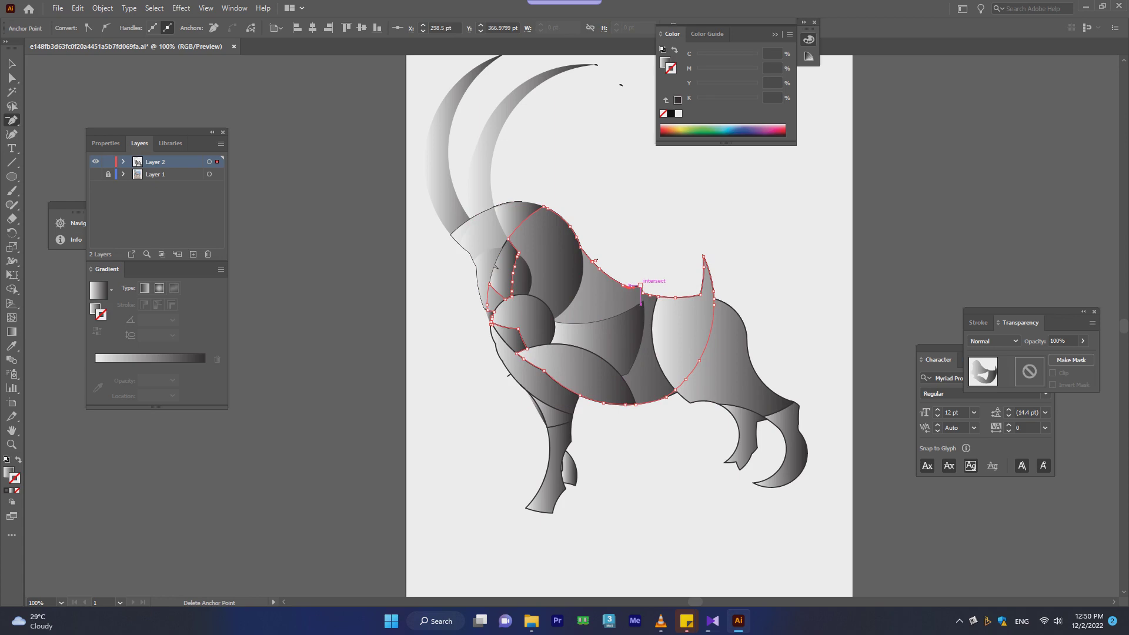
ctrl+click(641, 286)
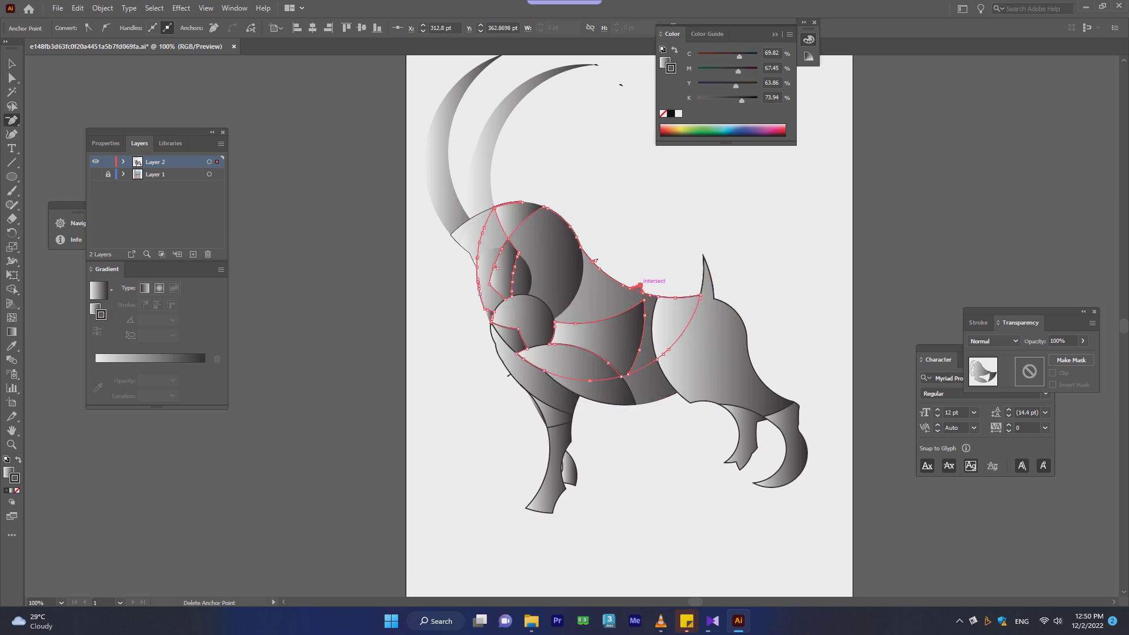
- Delete the stray anchor causing the bump on the ibex's back outline
ctrl+click(640, 287)
ctrl+click(640, 286)
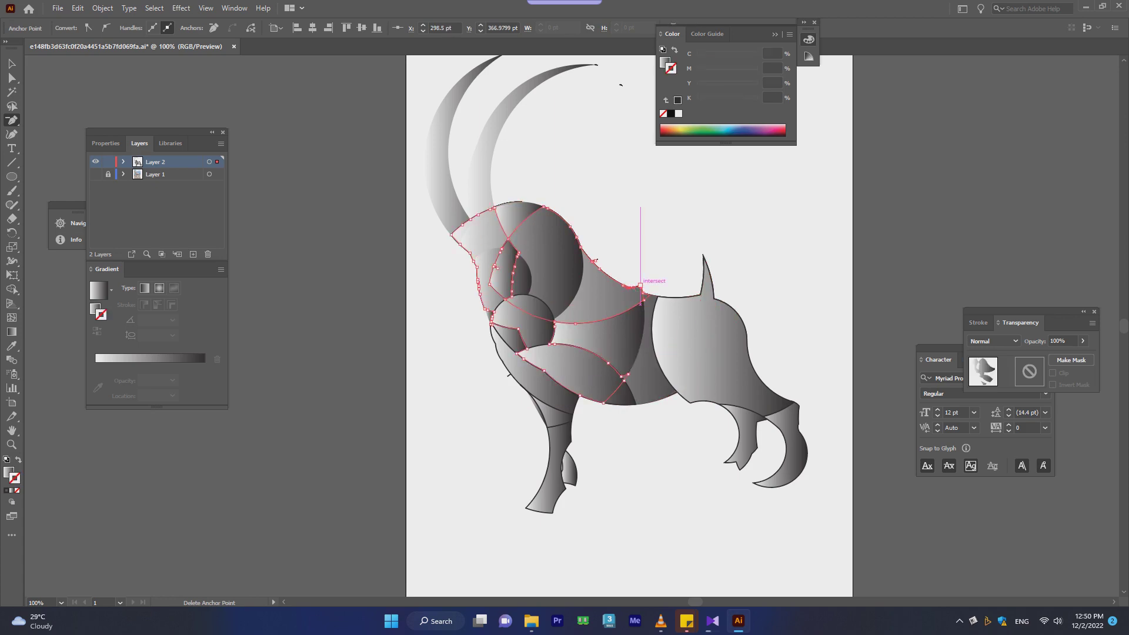
ctrl+click(640, 285)
ctrl+click(641, 286)
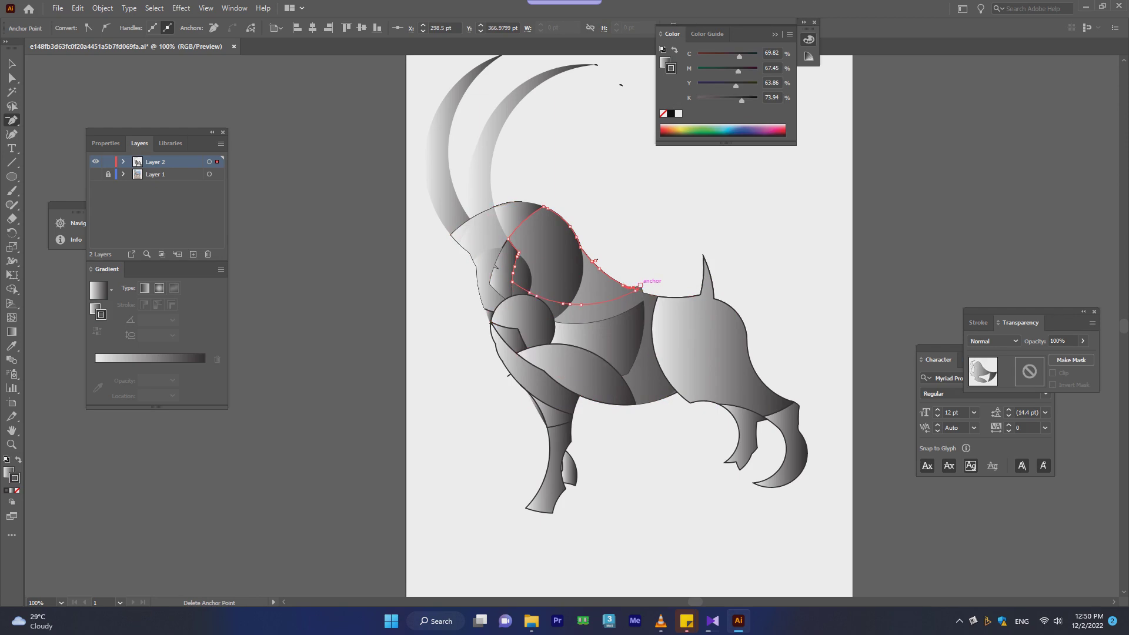
ctrl+click(640, 287)
ctrl+click(640, 286)
ctrl+click(640, 287)
ctrl+click(640, 287)
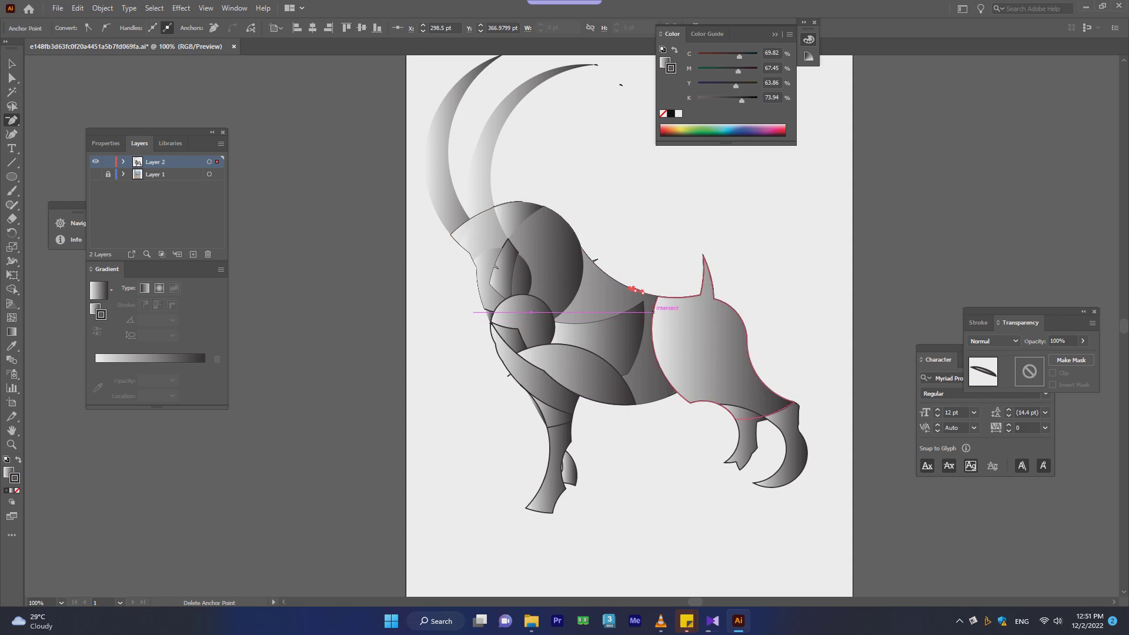
ctrl+click(640, 287)
ctrl+click(640, 289)
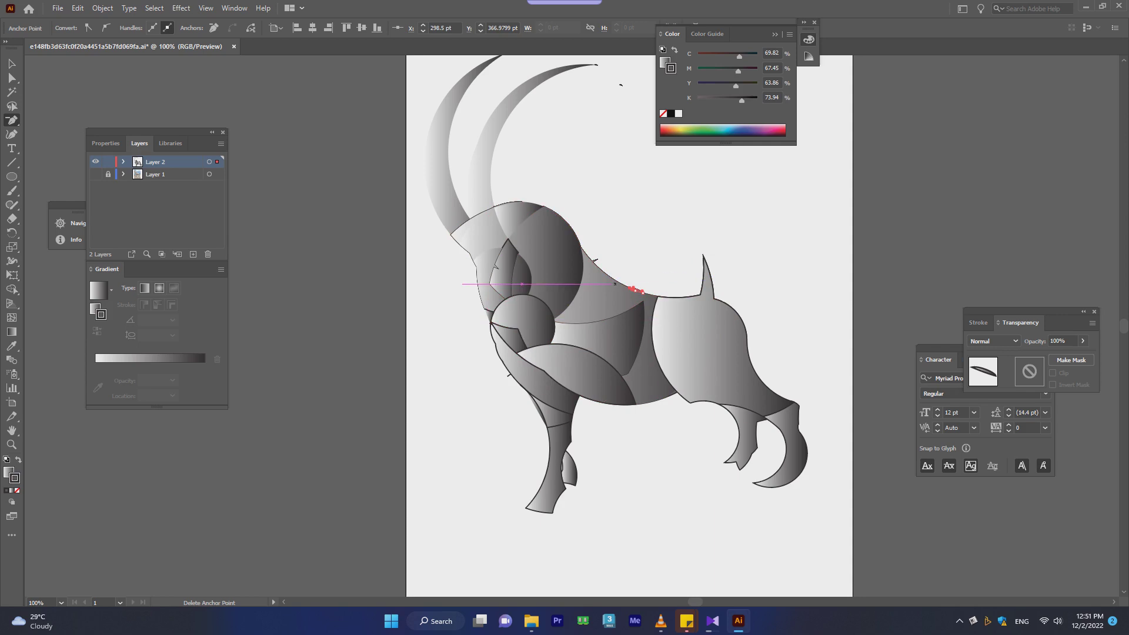
alt+scroll(640, 289, up, 4)
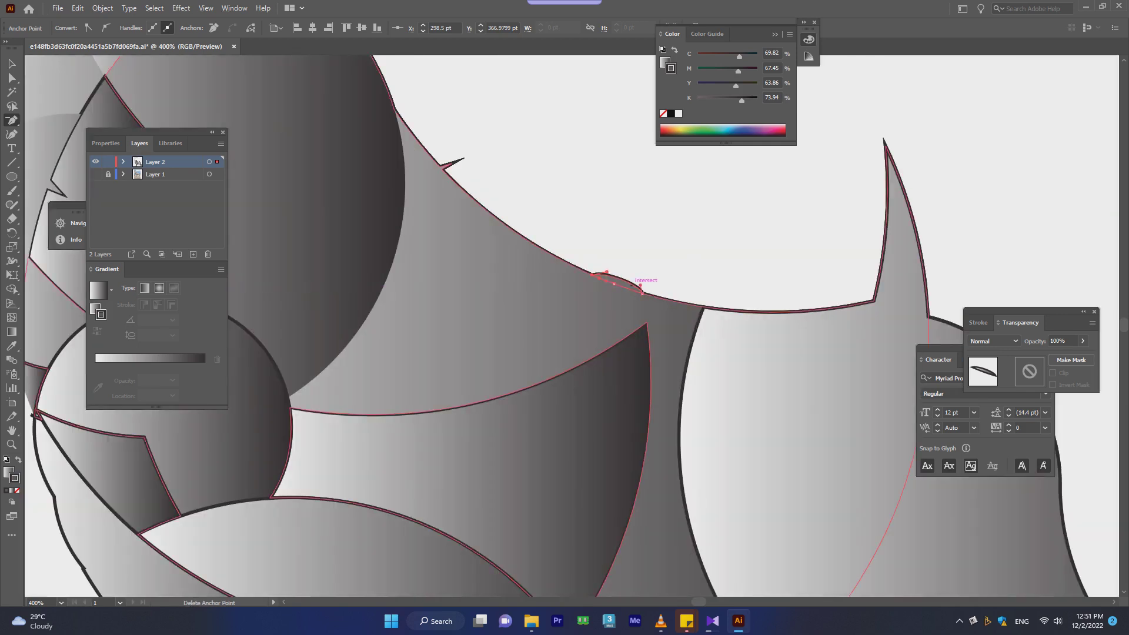
ctrl+click(640, 287)
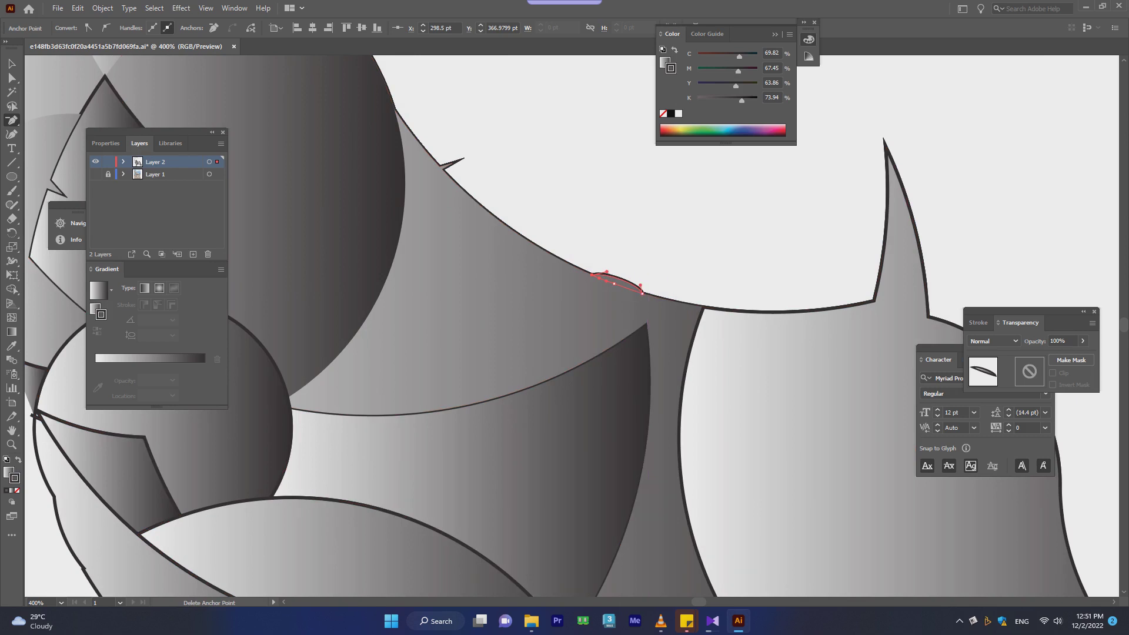
ctrl+click(642, 293)
ctrl+click(643, 292)
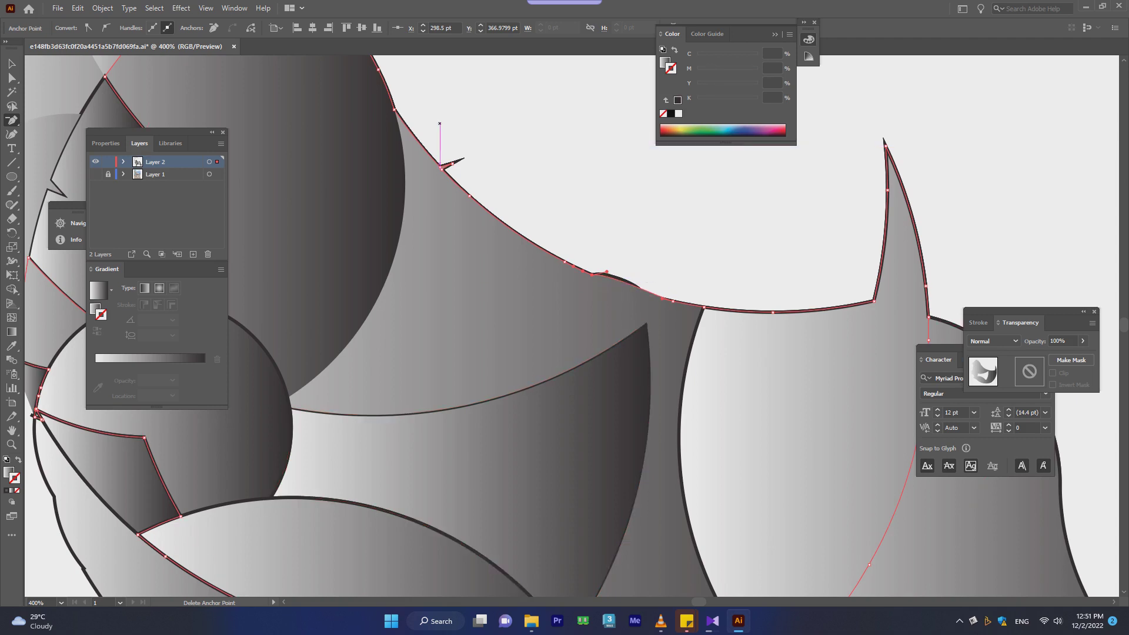
- Cycle through the overlapping arc shapes at the sharp neck point, then fit the ibex in view
ctrl+click(453, 162)
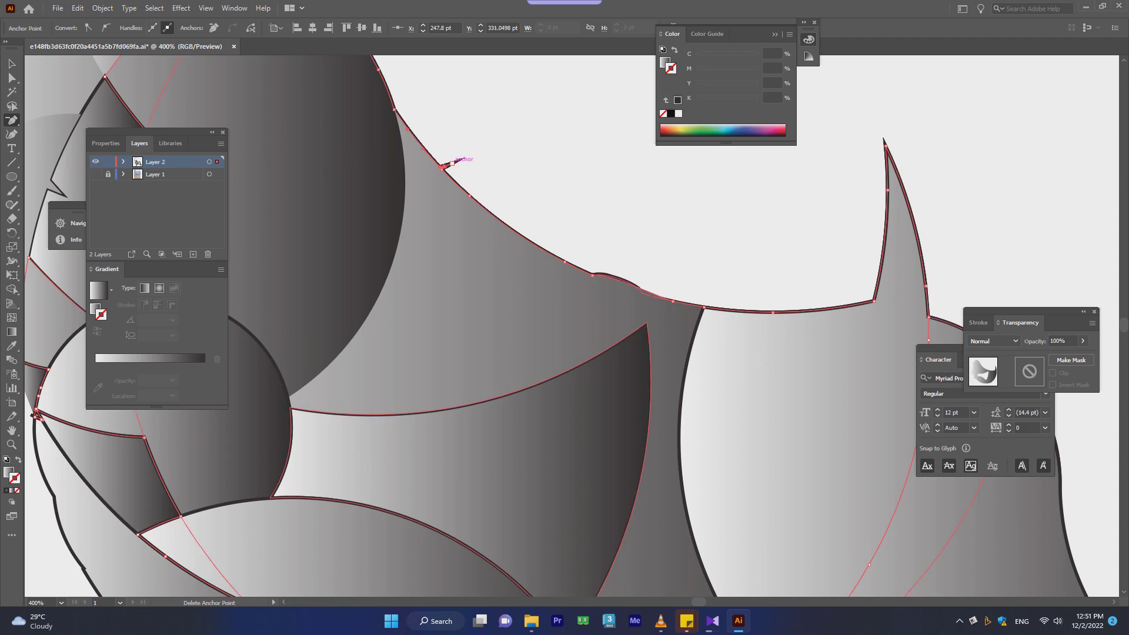
ctrl+click(453, 163)
ctrl+click(453, 162)
ctrl+click(453, 162)
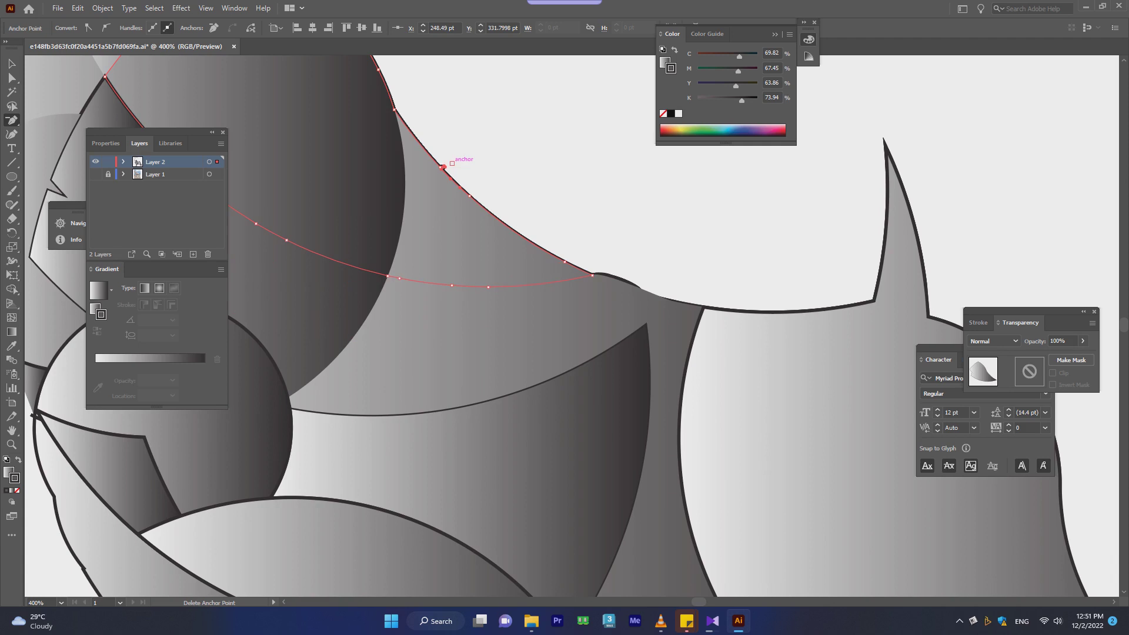
key(ctrl+0)
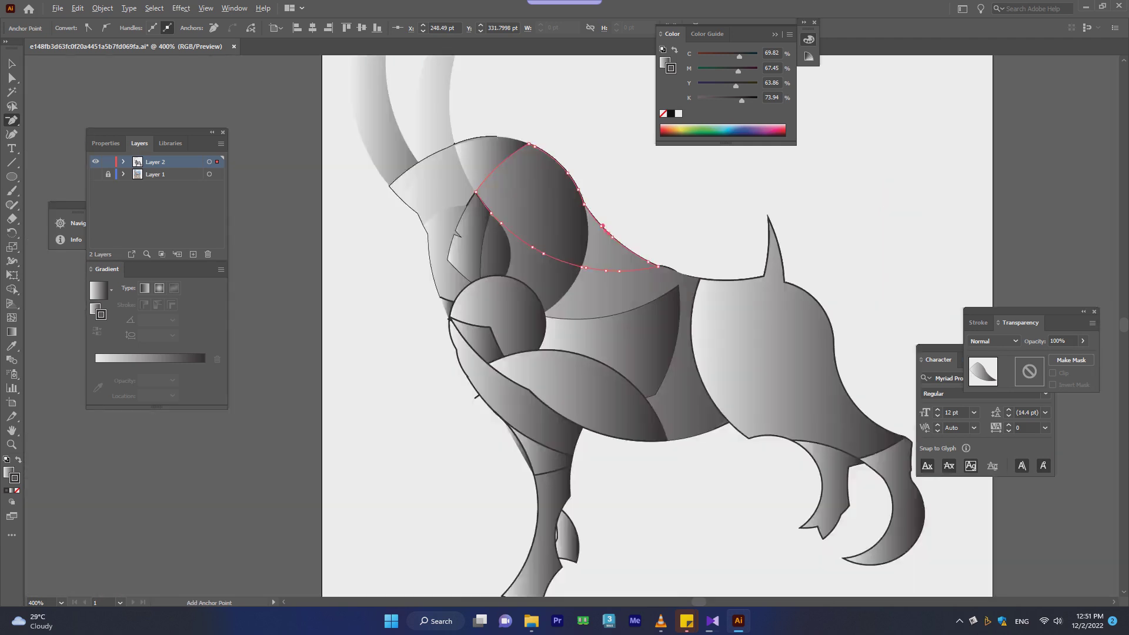
key(ctrl+1)
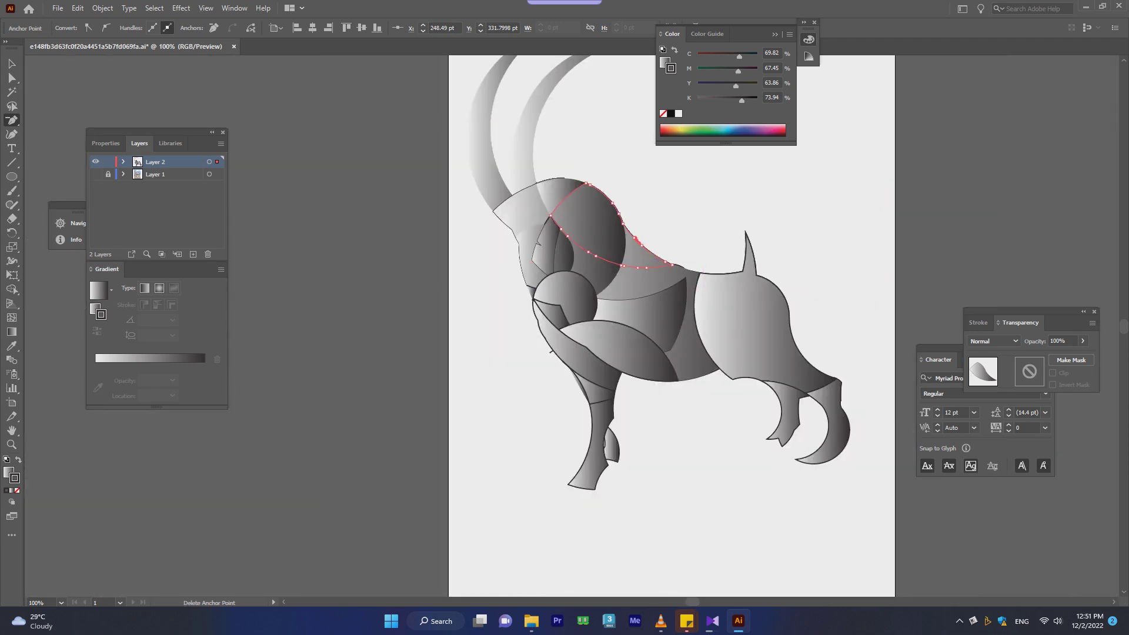
- Remove the outline from the ibex's chest circle and pick out the curved chest piece
click(11, 64)
key(ctrl+shift+a)
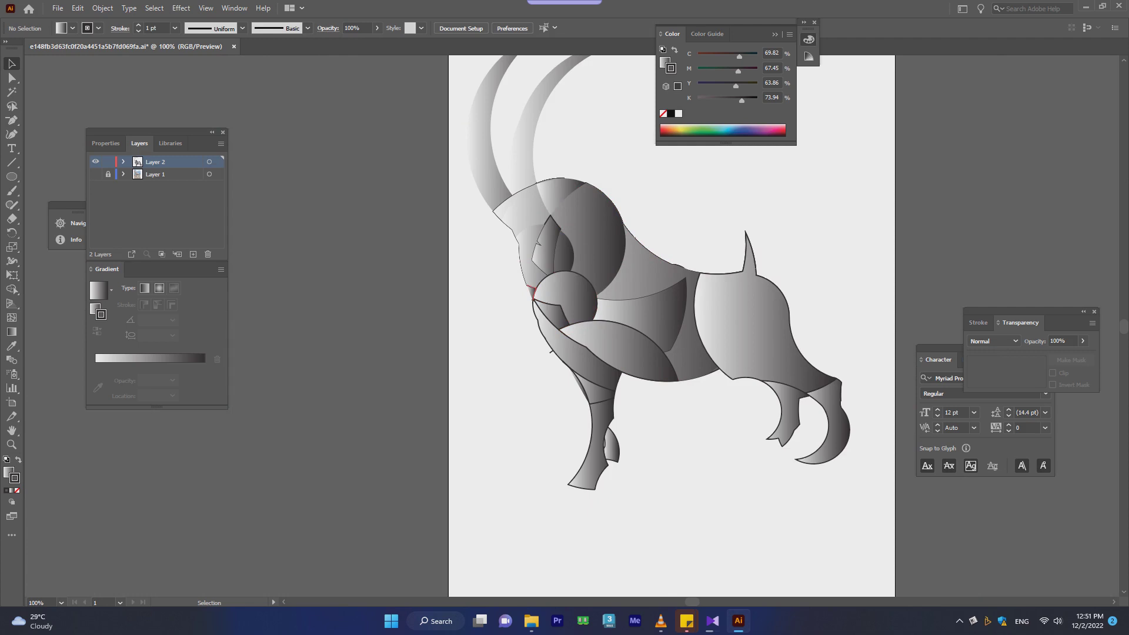
click(566, 328)
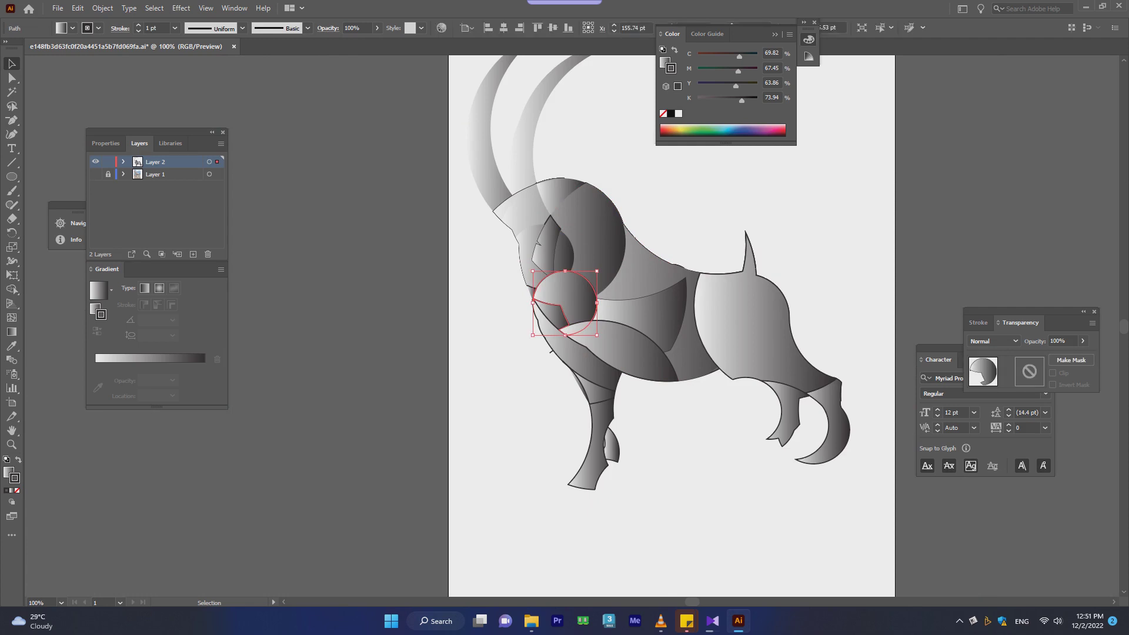
key(slash)
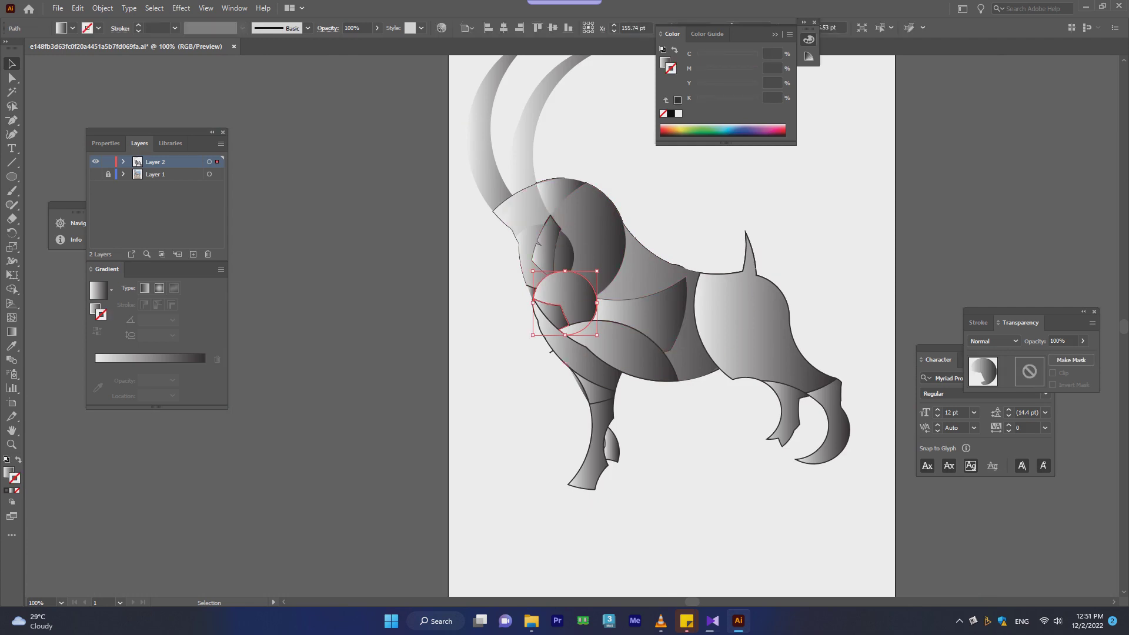
key(ctrl+shift+a)
click(551, 351)
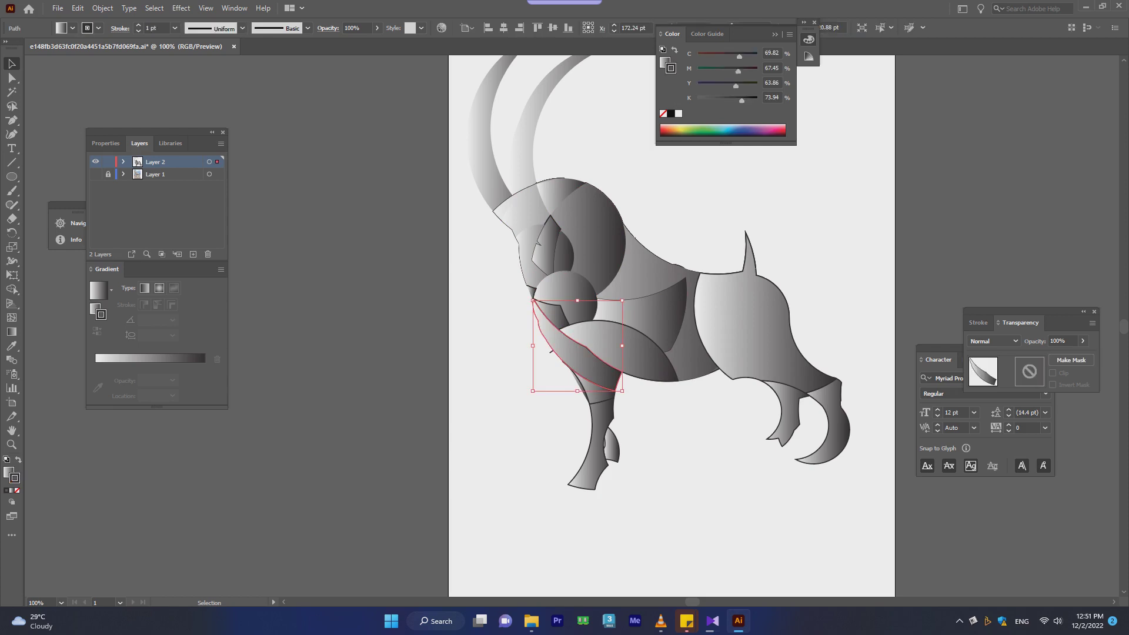
key(ctrl+shift+a)
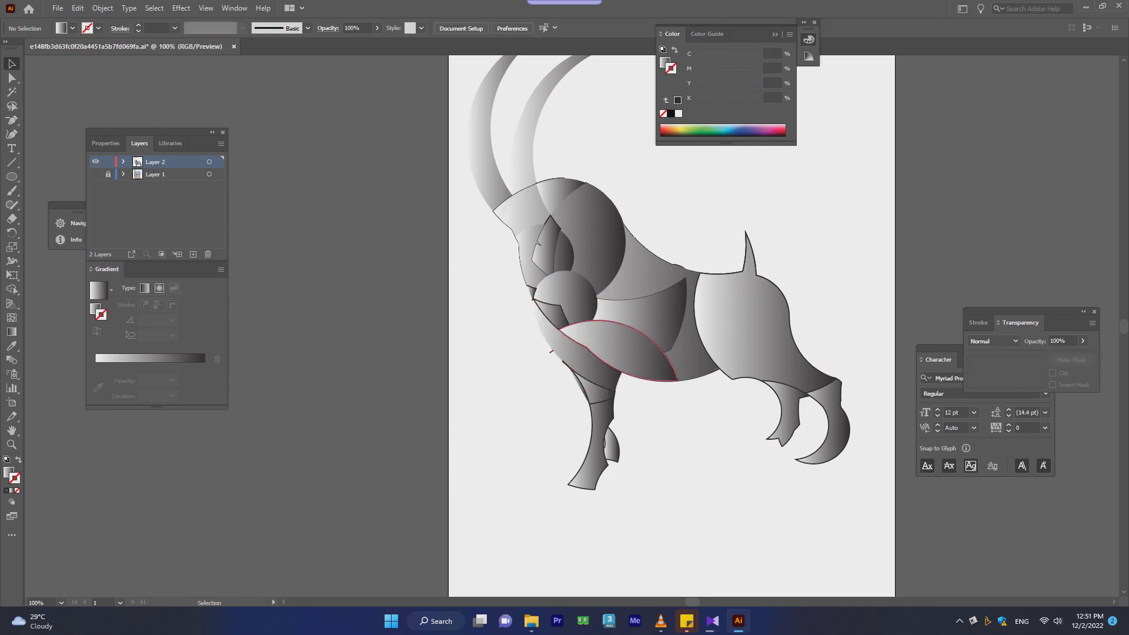
click(551, 351)
key(ctrl+shift+a)
- Strip the outlines from the hind leg, hind hoof and body pieces
click(790, 386)
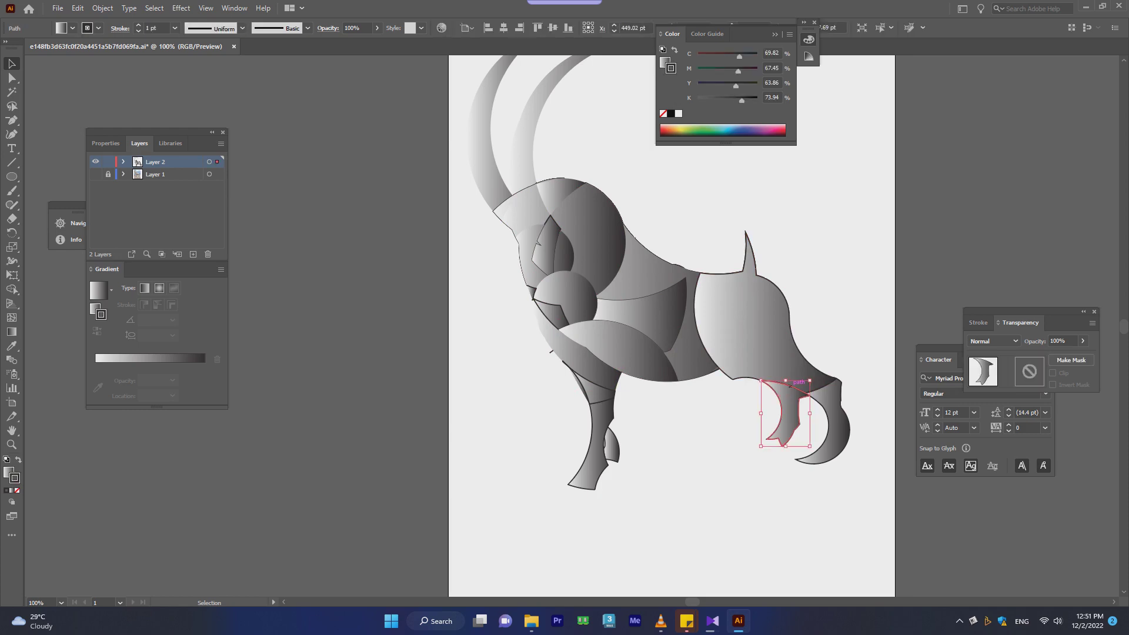
key(ctrl+shift+a)
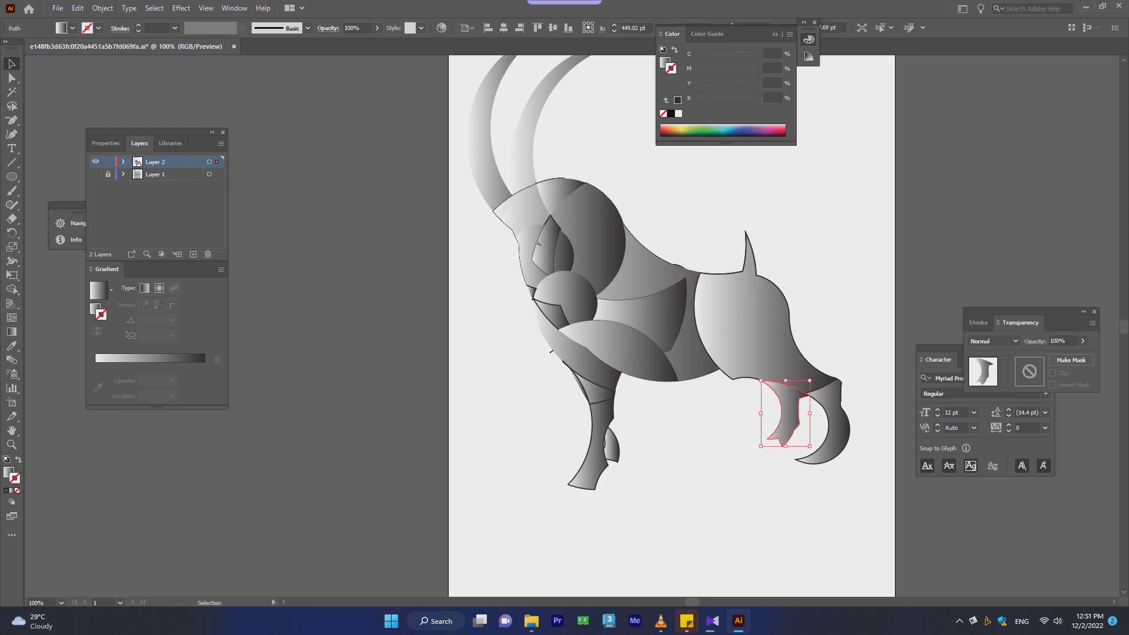
click(838, 438)
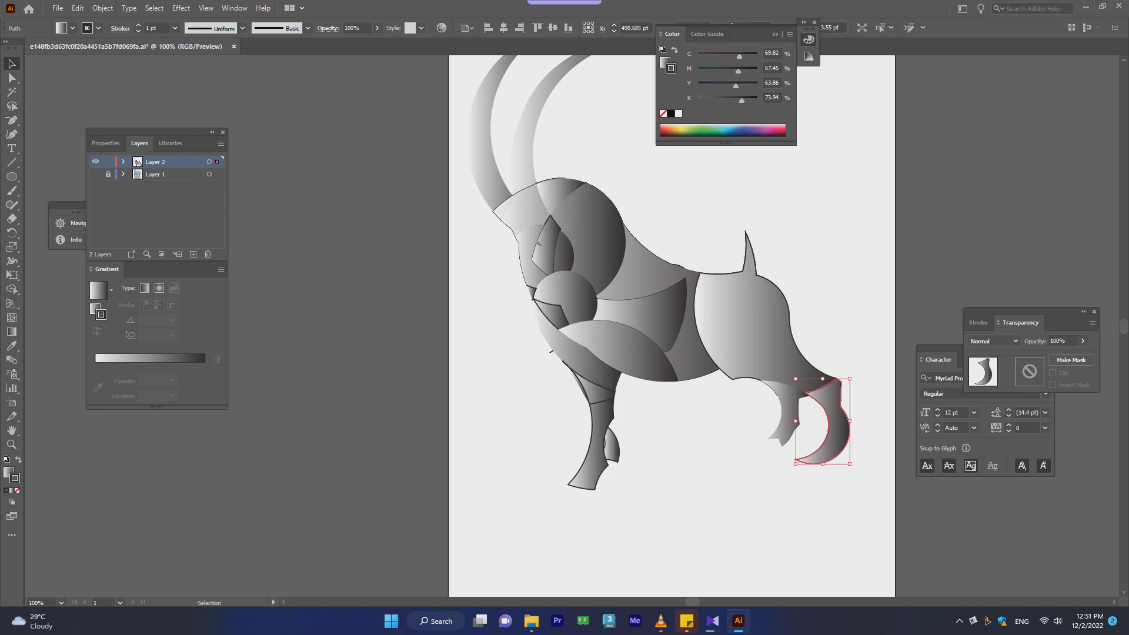
key(ctrl+shift+a)
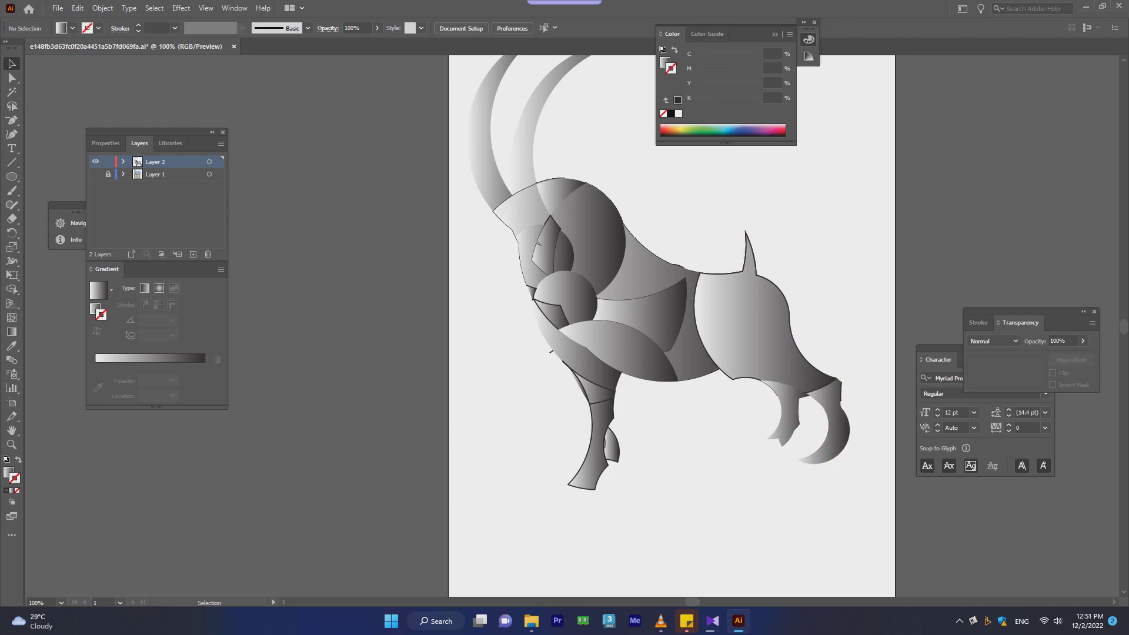
click(804, 339)
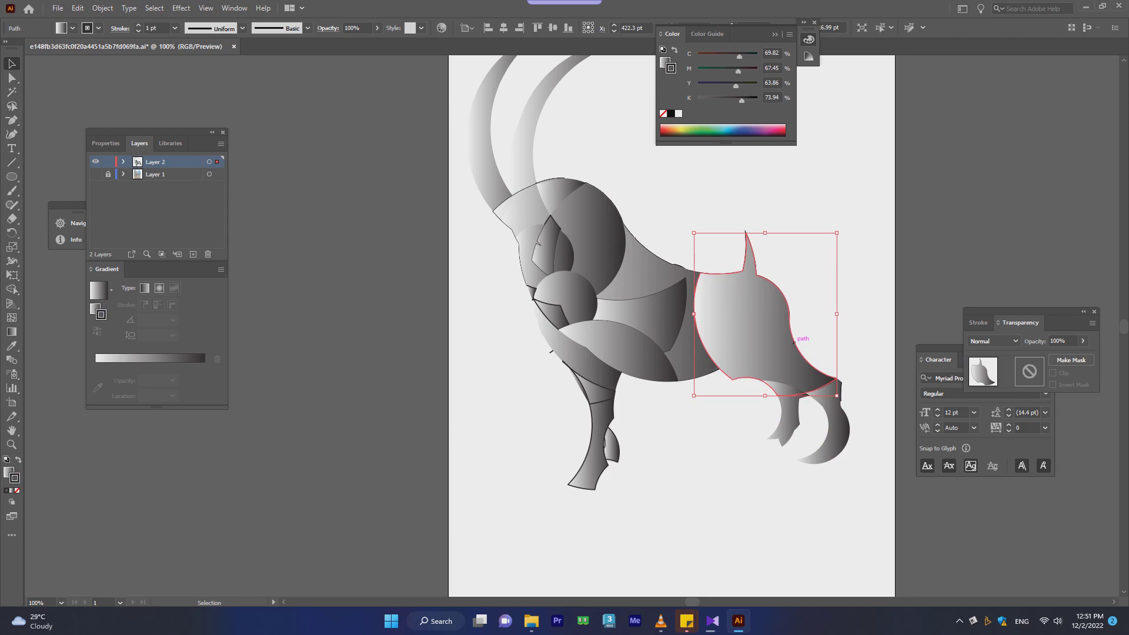
key(ctrl+shift+a)
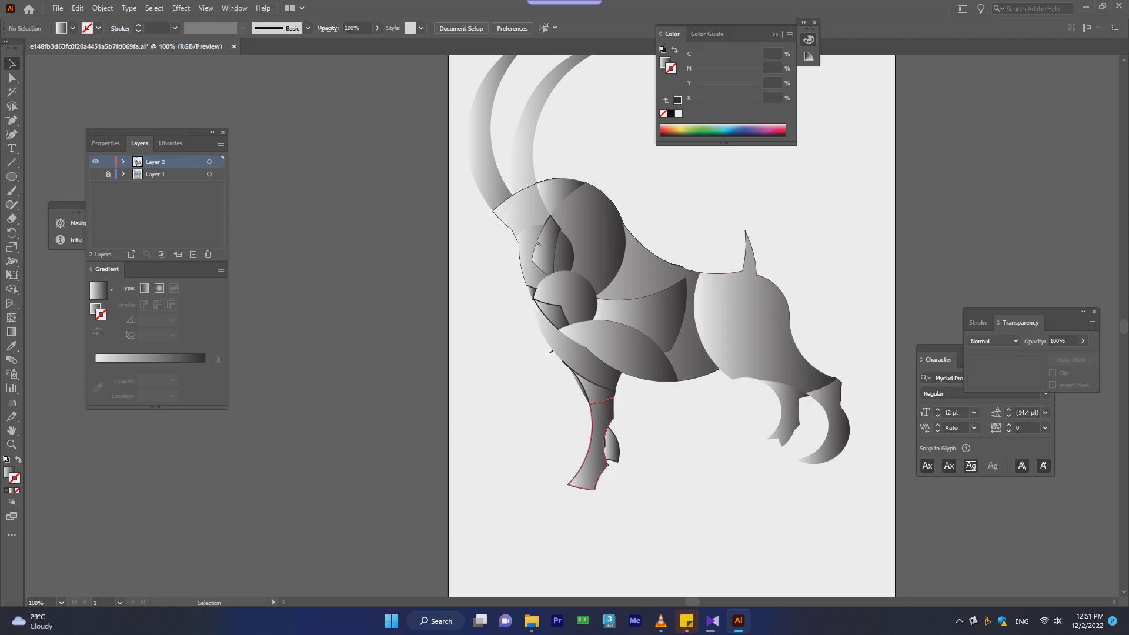
- Clear outlines on the front leg and shoulder pieces; give the chest curve a white-to-black gradient
click(614, 399)
click(594, 382)
key(ctrl+shift+a)
click(590, 385)
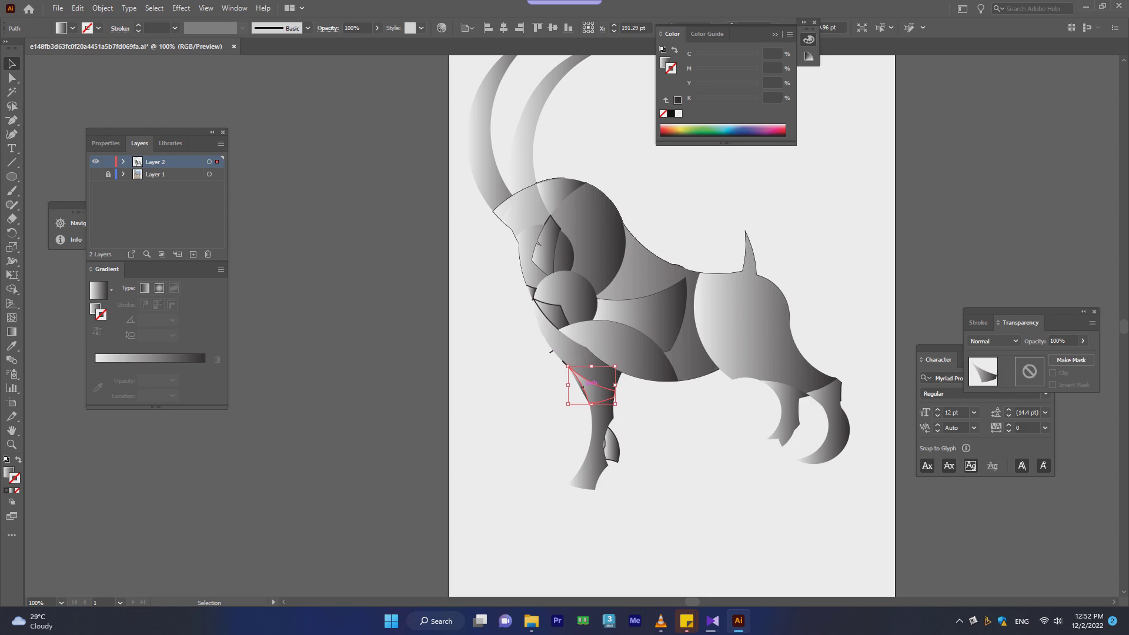
key(Delete)
click(587, 386)
key(Delete)
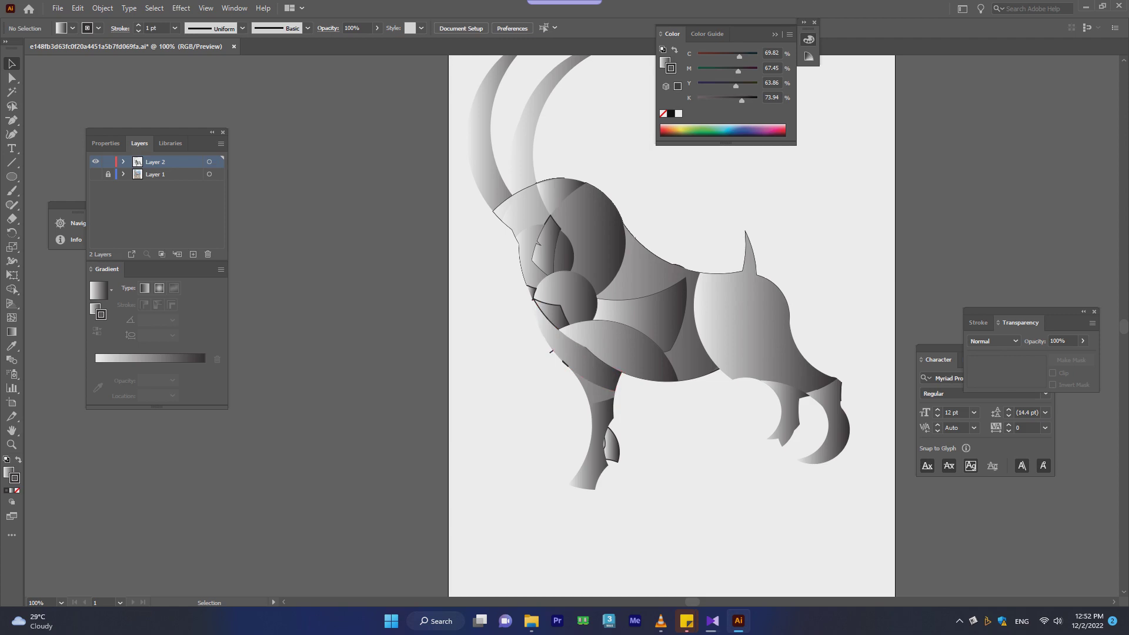
click(551, 351)
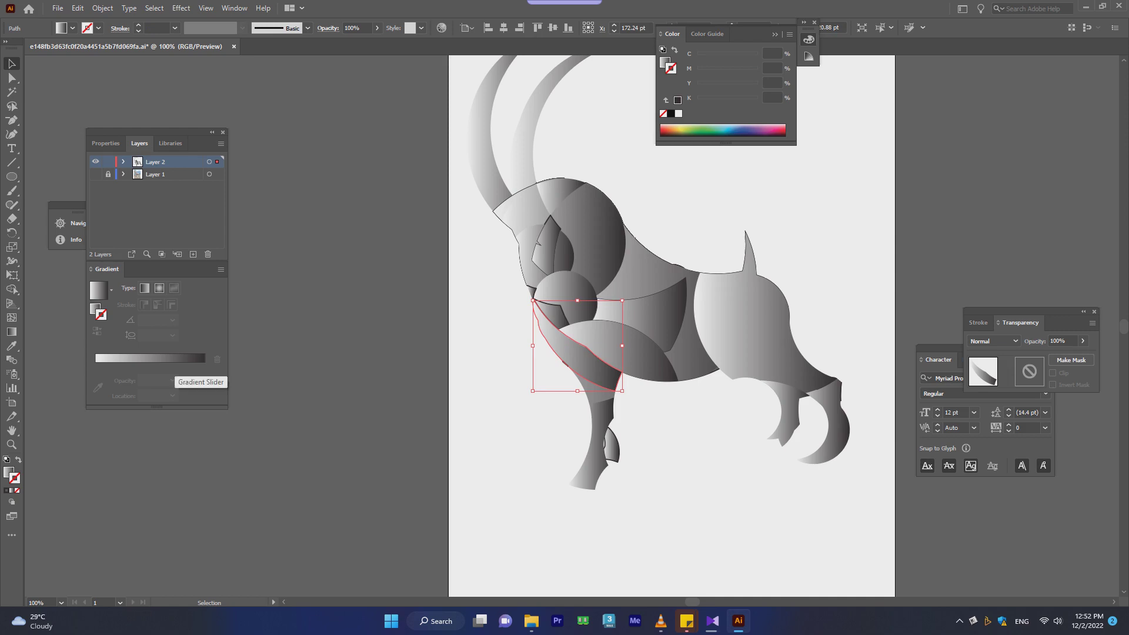
click(175, 359)
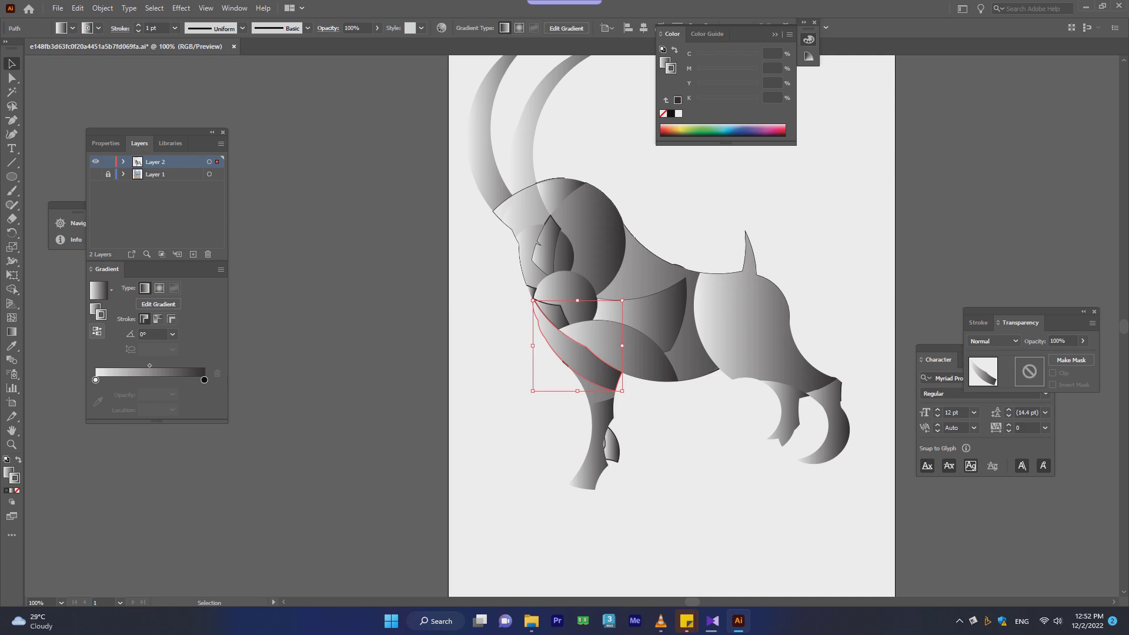
- Reverse the chest curve's gradient and back again, then set its stroke to None
click(97, 331)
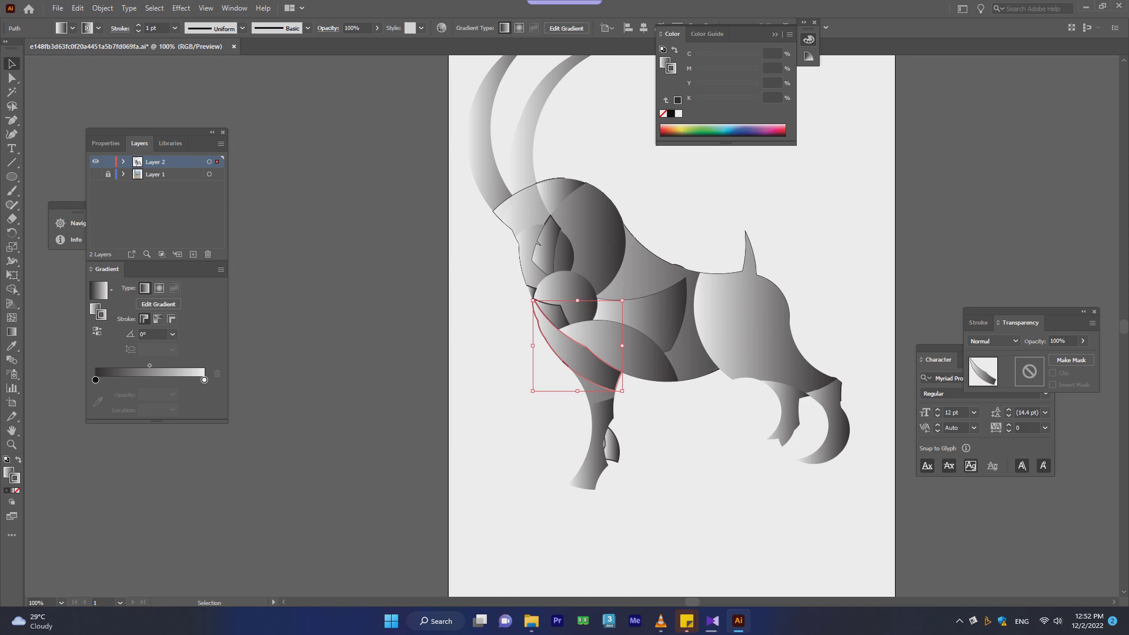
click(97, 332)
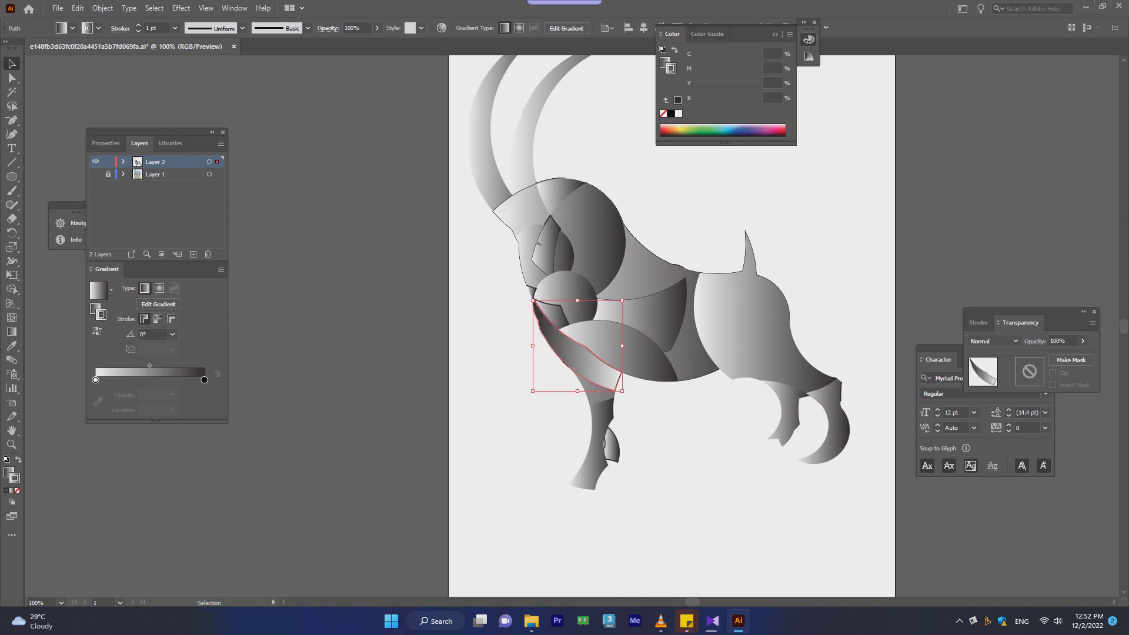
key(slash)
key(ctrl+shift+a)
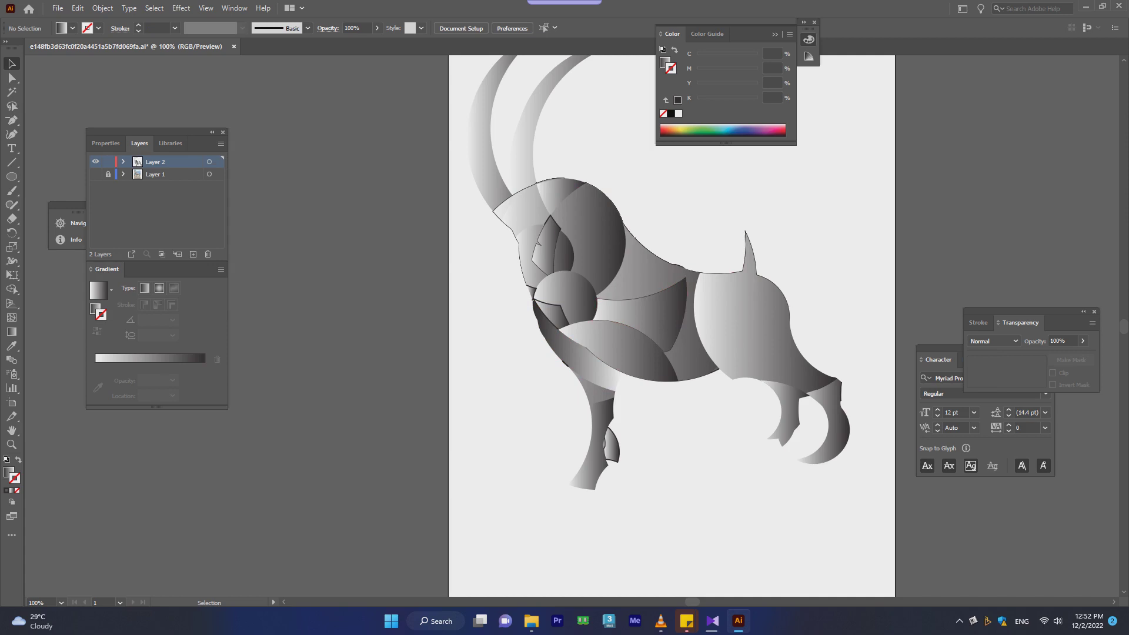
- Inspect the head-and-neck piece's anchors, then remove the outline from the small front-leg piece
click(510, 197)
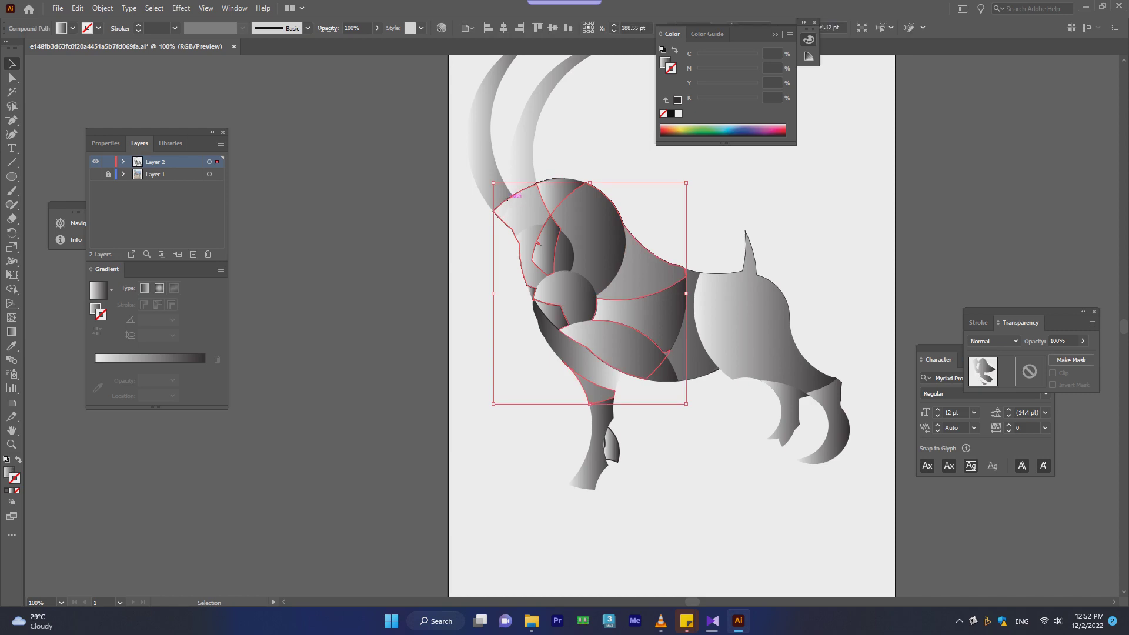
click(499, 203)
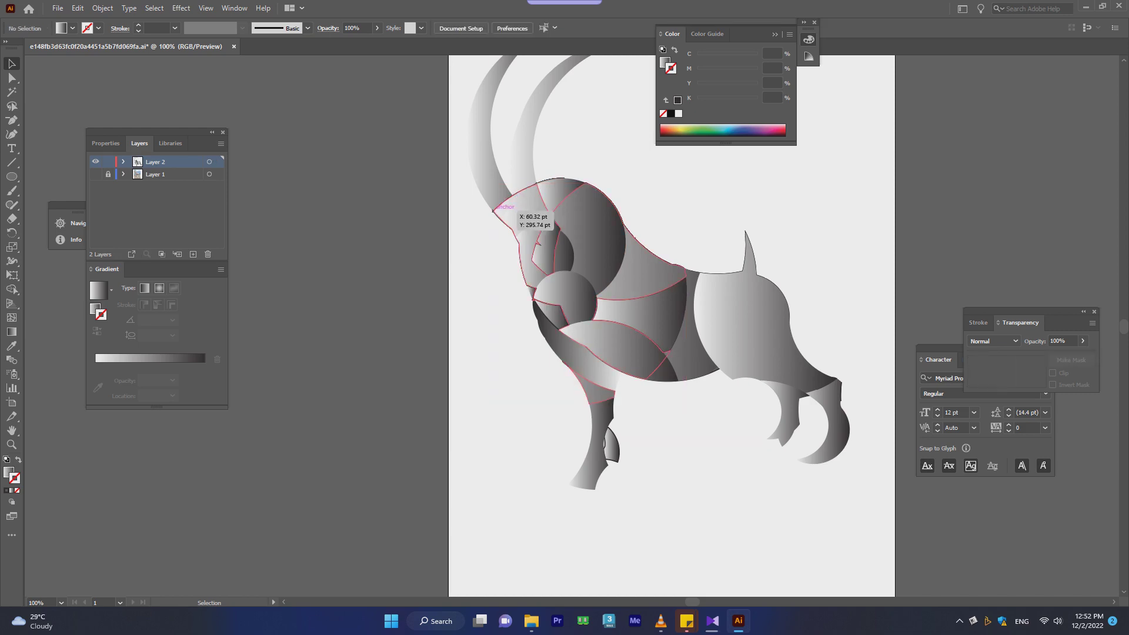
click(641, 512)
mouse_move(713, 621)
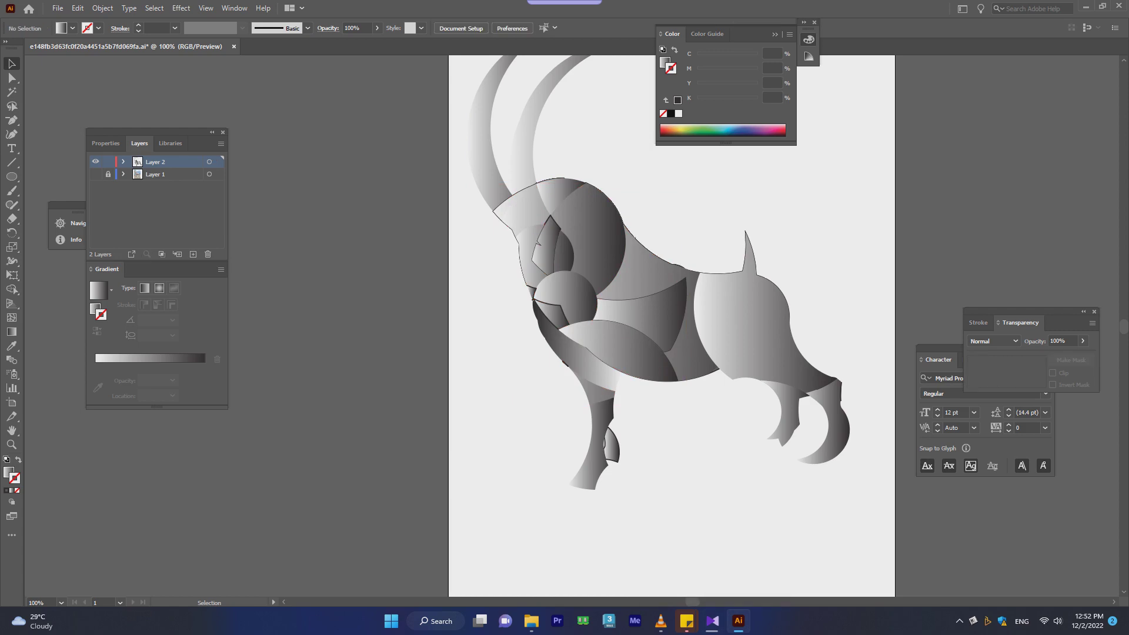
click(612, 441)
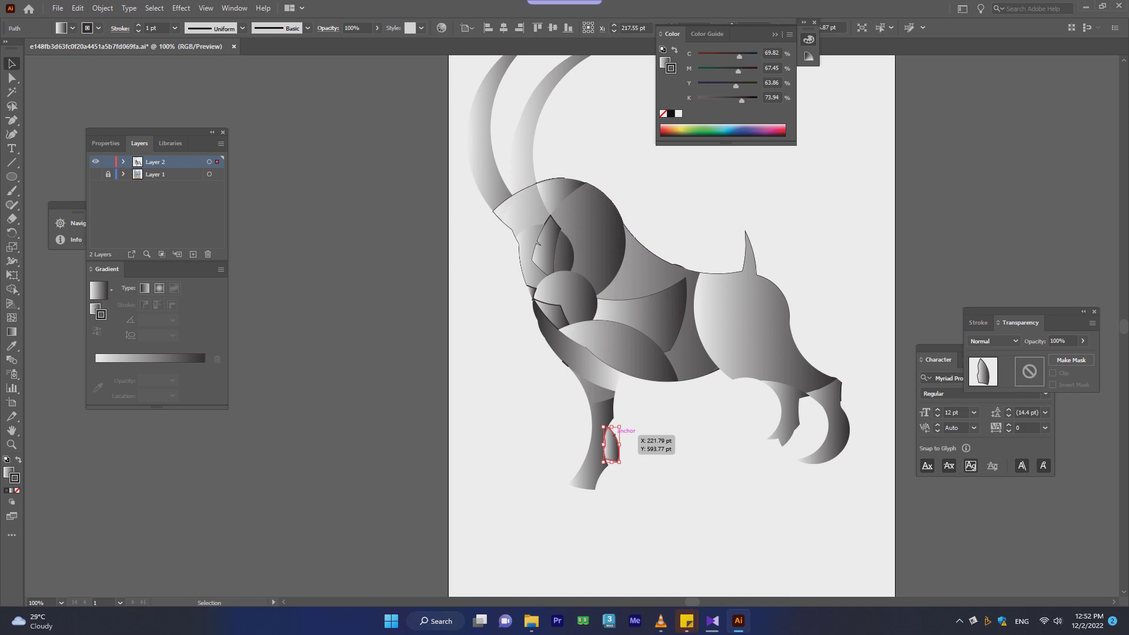
key(ctrl+shift+a)
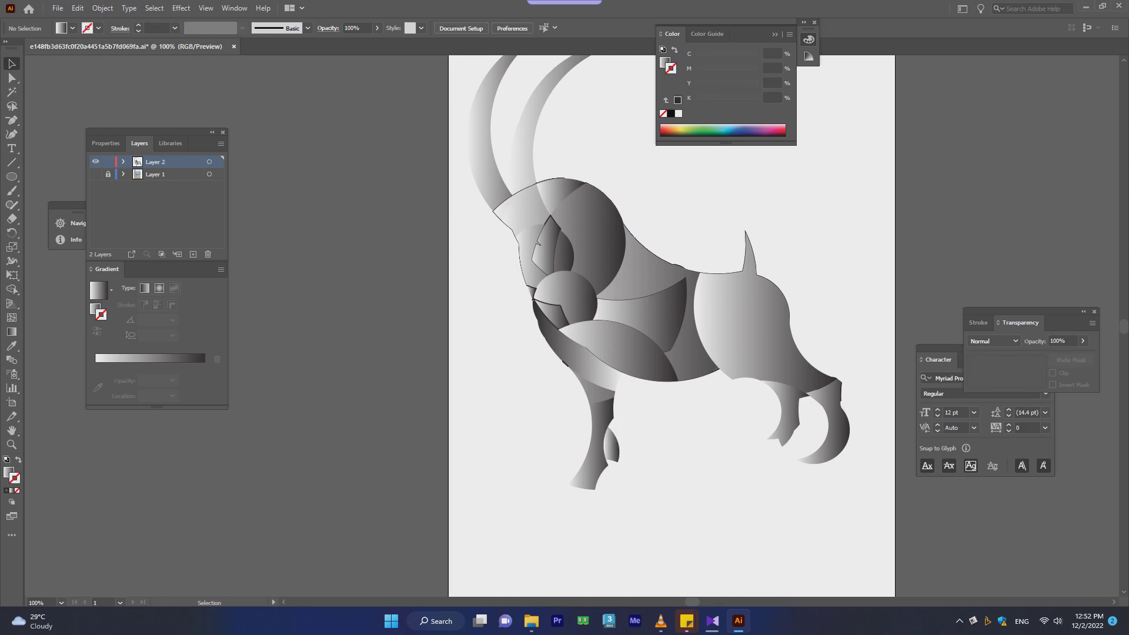
- Scroll over the finished figure and select every piece of the ibex
scroll(671, 326, up, 2)
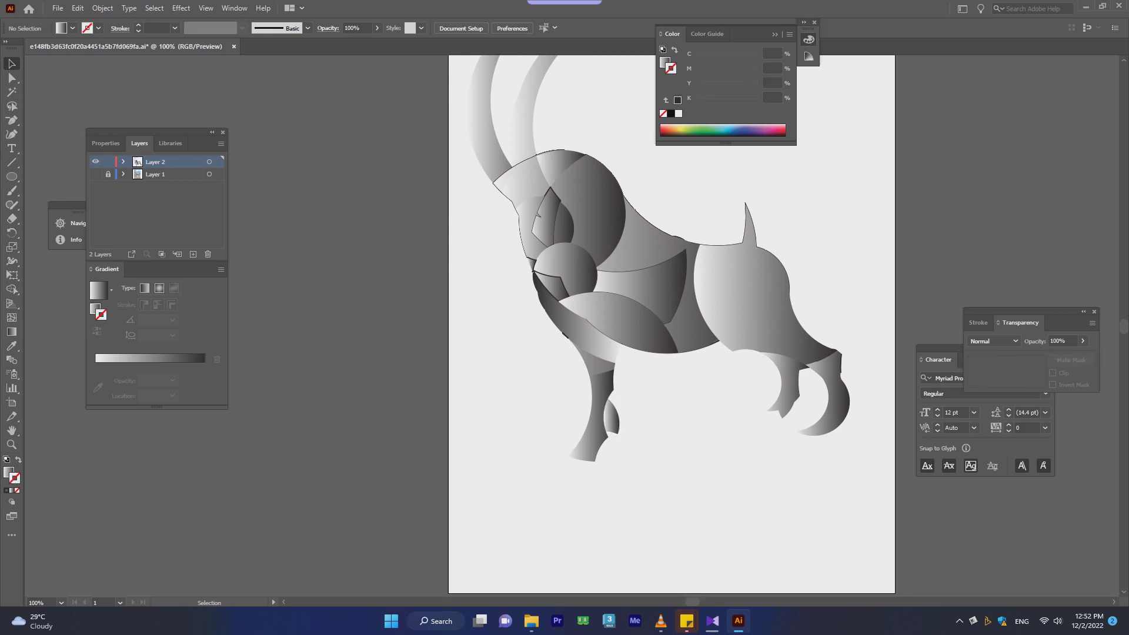
scroll(618, 421, up, 3)
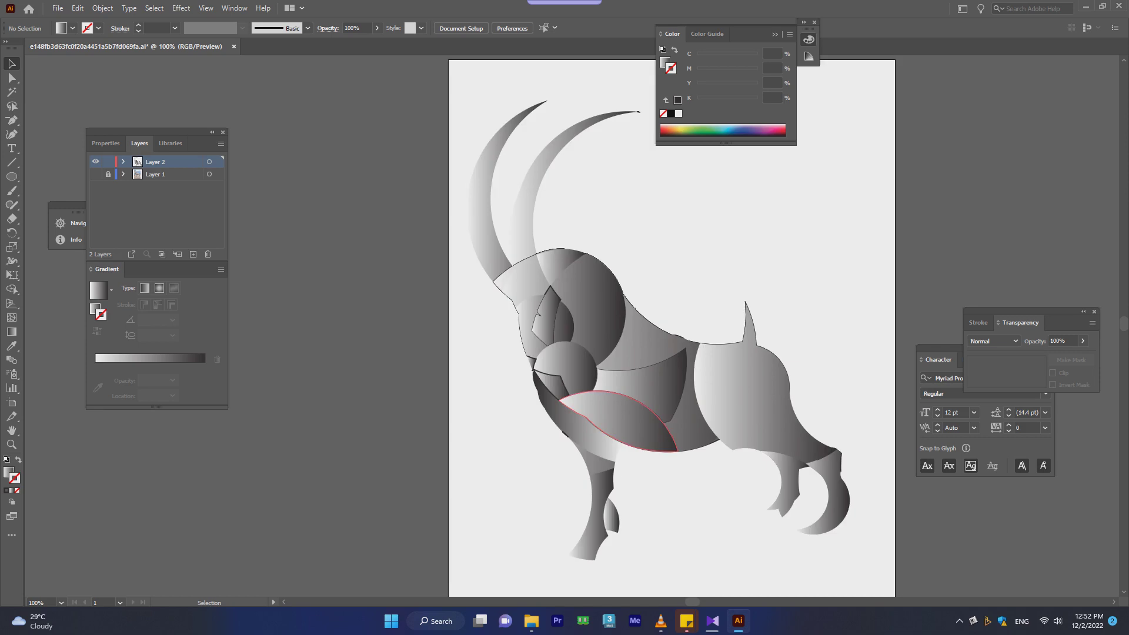
scroll(665, 435, down, 2)
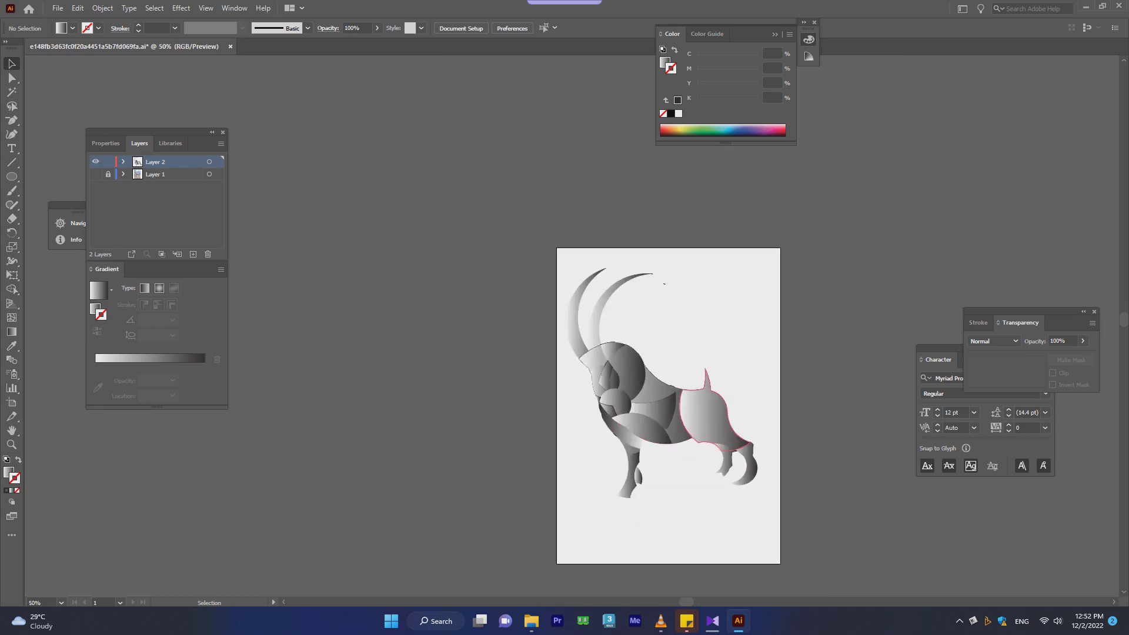
key(ctrl+a)
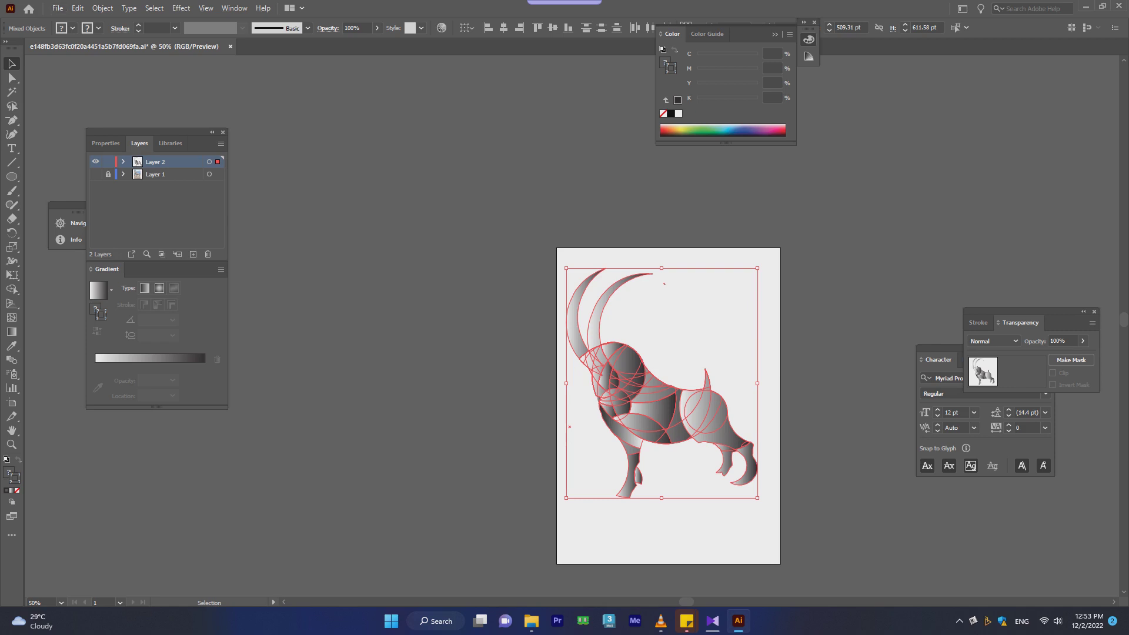
- Rotate and scale the whole ibex slightly narrower and taller, then zoom out to view it
drag(764, 277, 785, 269)
key(ctrl+shift+a)
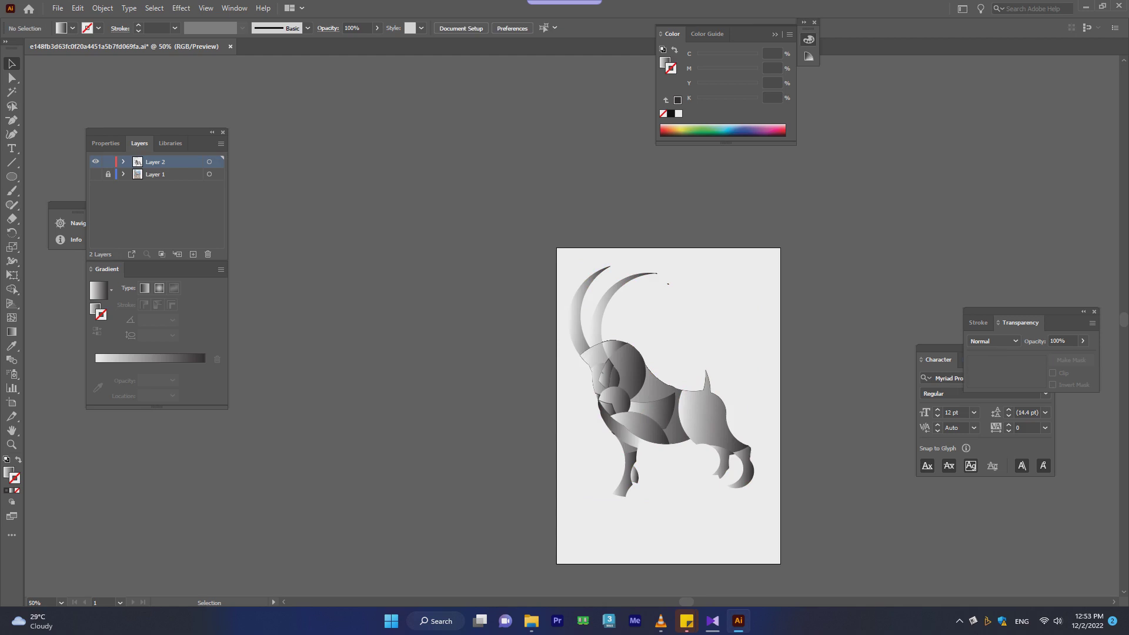
key(ctrl+1)
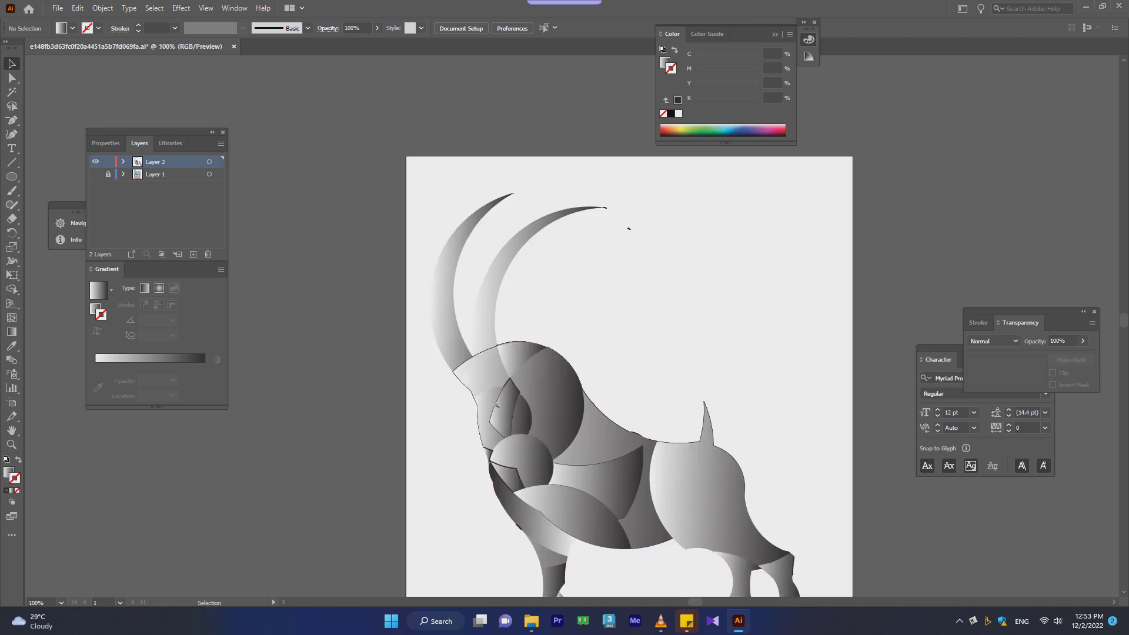
scroll(629, 353, down, 3)
key(ctrl+minus)
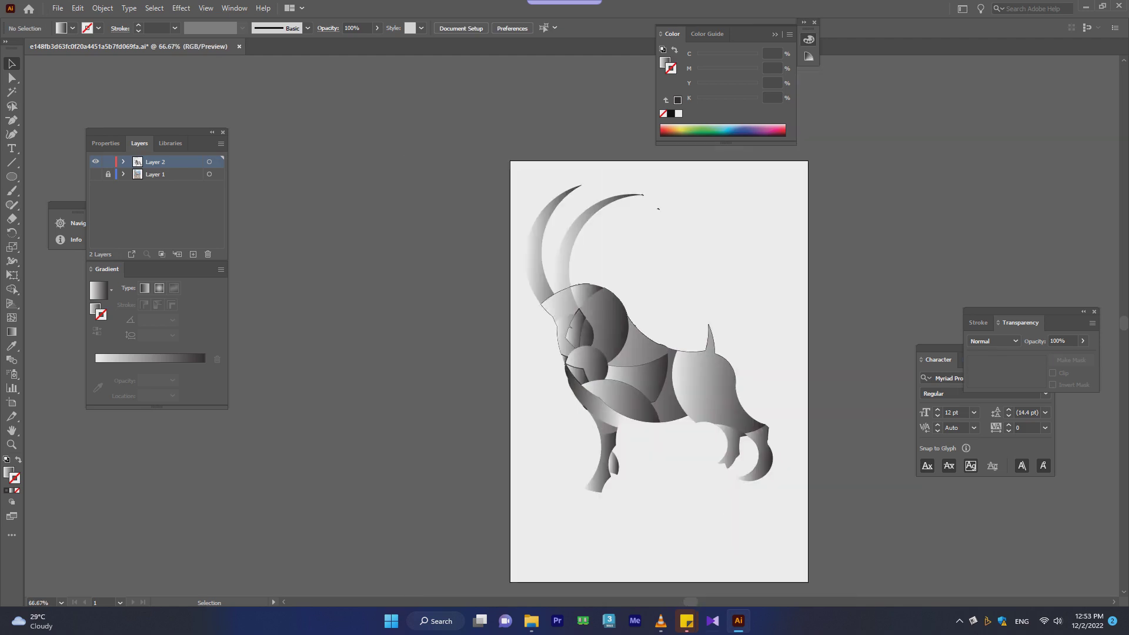